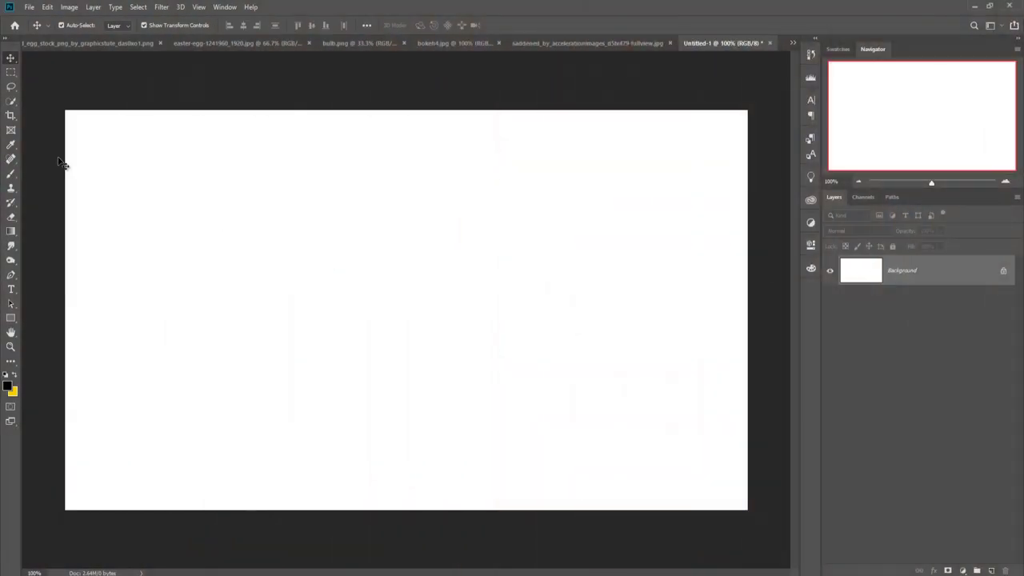
Select the lower half of the blank canvas with the Rectangular Marquee
{"action": "left_click", "coordinate": [12, 72]}
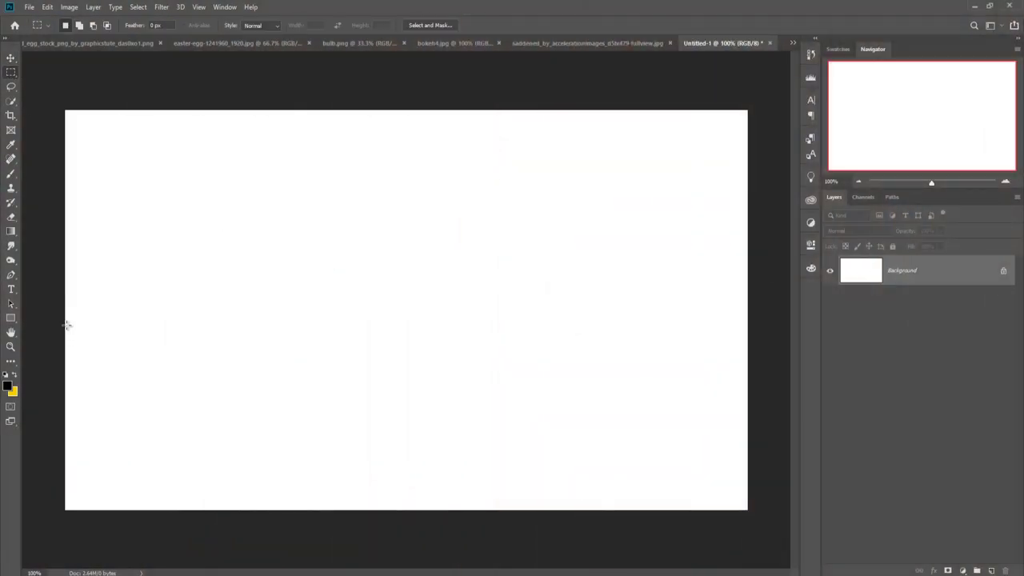
{"action": "left_click_drag", "start_coordinate": [64, 310], "coordinate": [797, 542]}
{"action": "key", "text": "v"}
{"action": "left_click", "coordinate": [964, 571]}
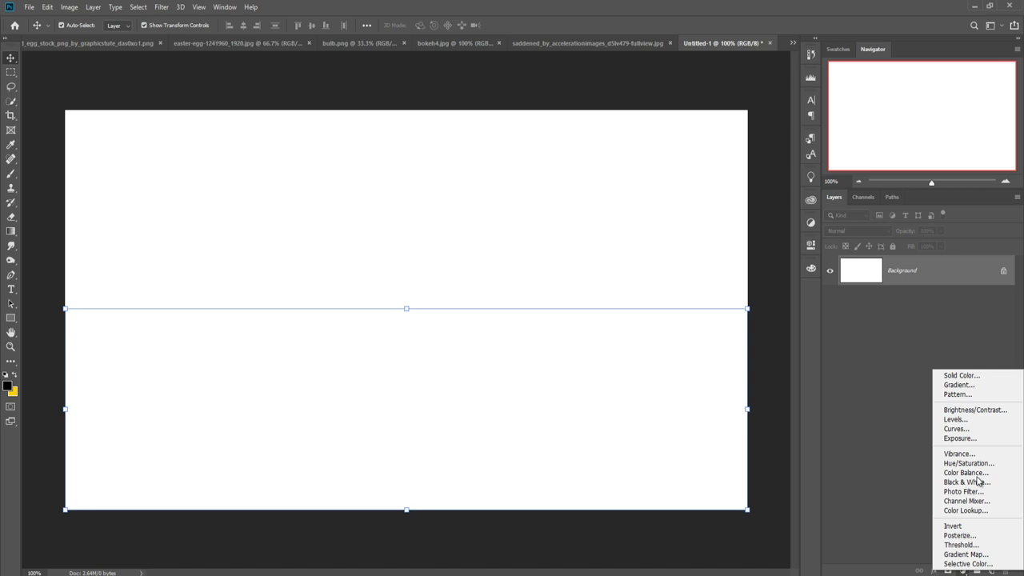
Add a gradient fill from the Orange preset with its left stop set to peach fce4b7
{"action": "left_click", "coordinate": [971, 386]}
{"action": "left_click", "coordinate": [491, 155]}
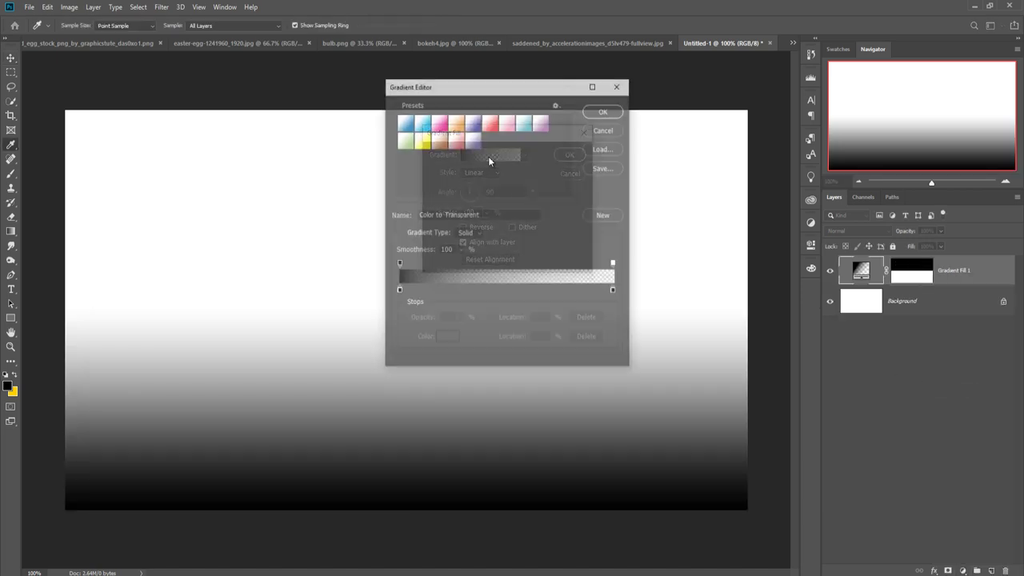
{"action": "left_click", "coordinate": [457, 126]}
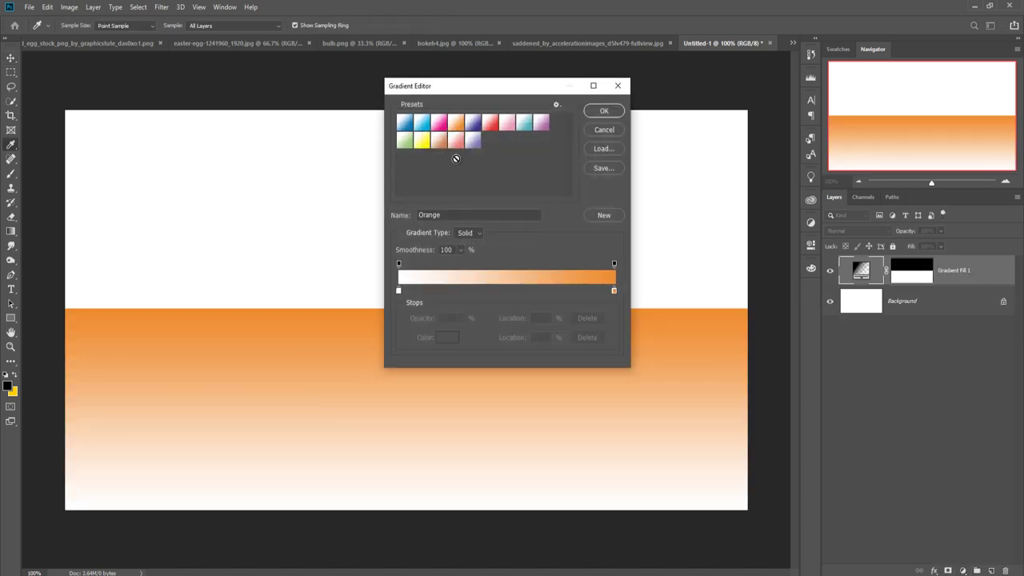
{"action": "left_click", "coordinate": [399, 293]}
{"action": "left_click", "coordinate": [445, 338]}
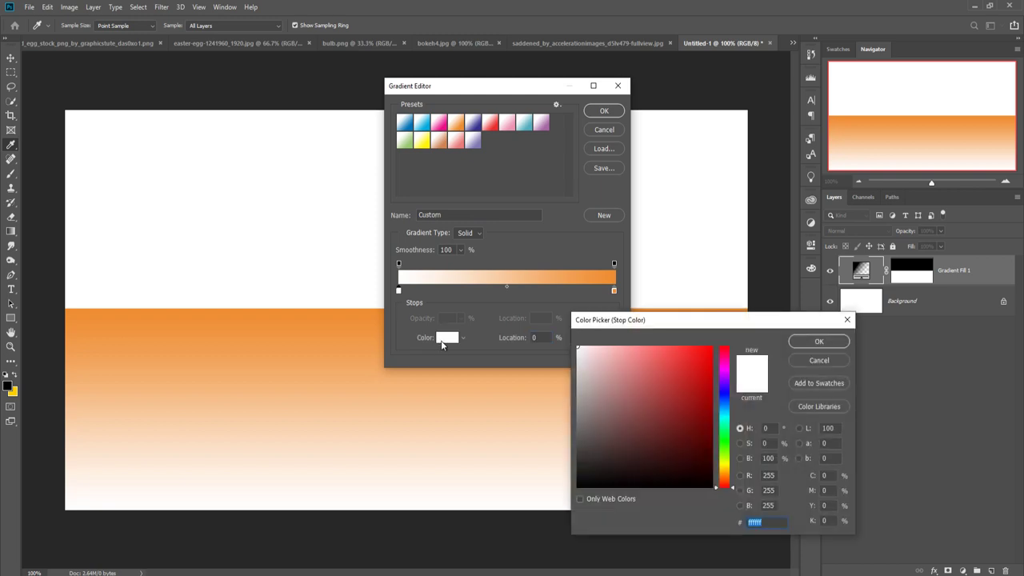
{"action": "left_click", "coordinate": [847, 319]}
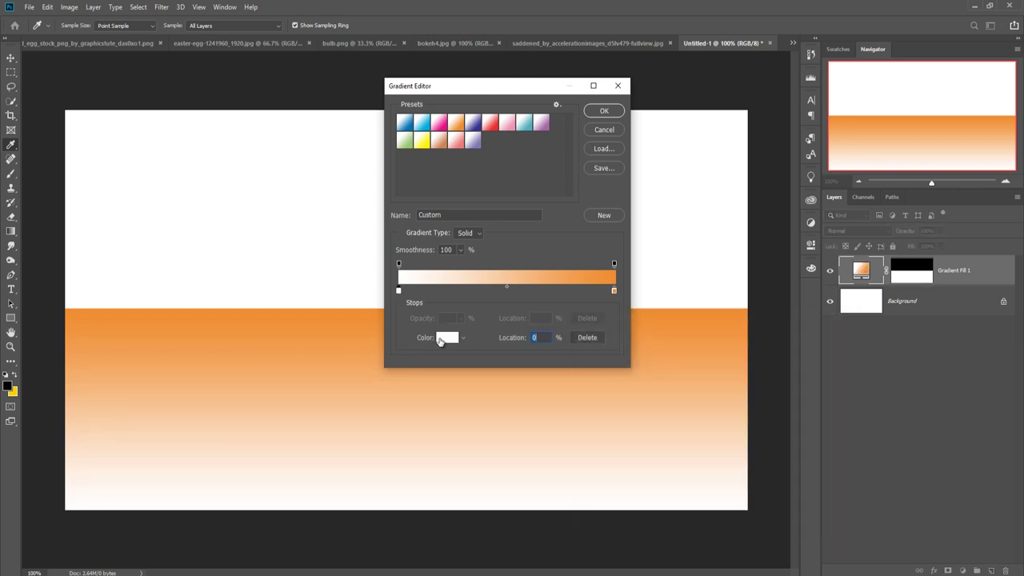
{"action": "left_click", "coordinate": [445, 337]}
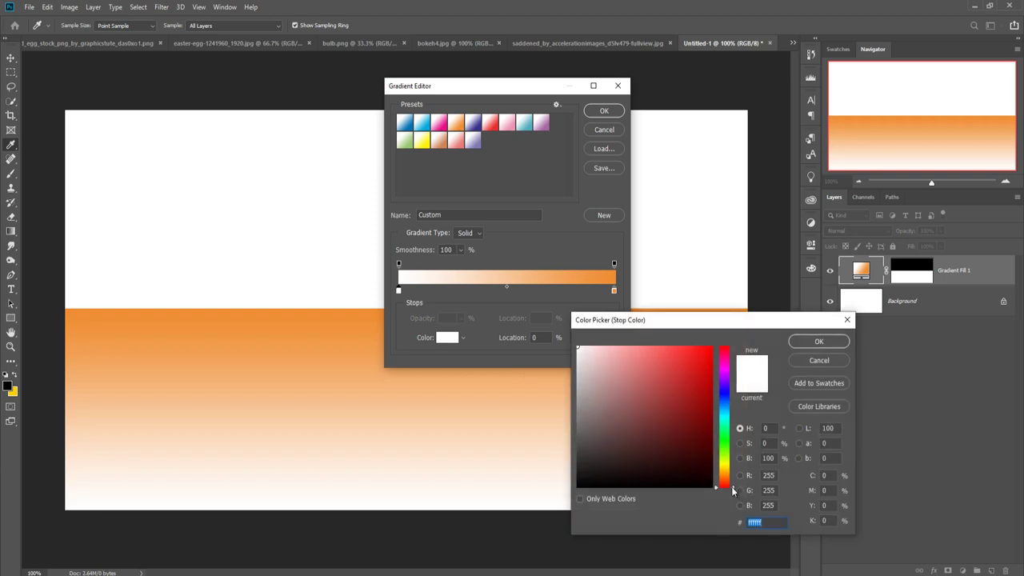
{"action": "left_click_drag", "start_coordinate": [733, 492], "coordinate": [736, 476]}
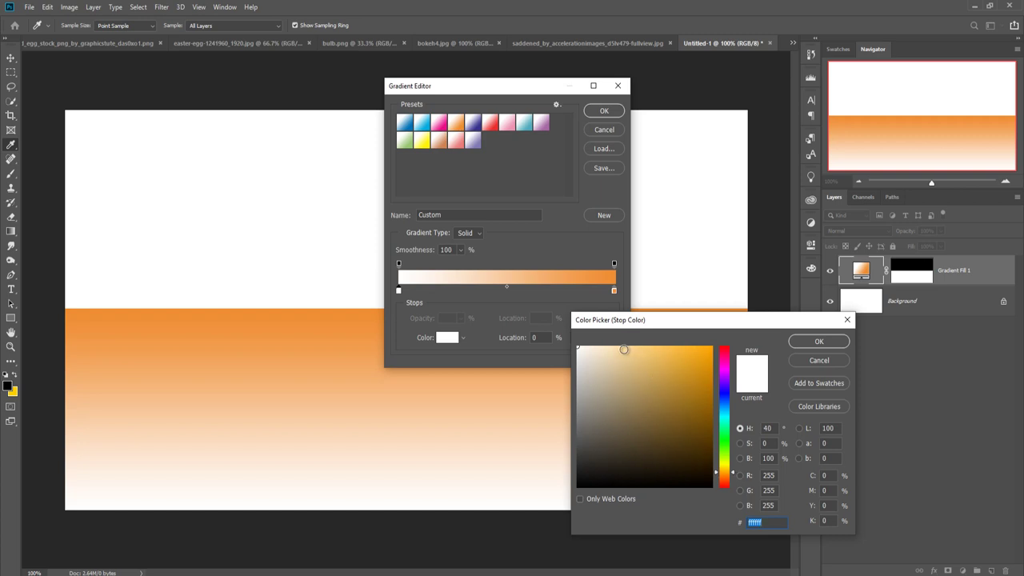
{"action": "left_click", "coordinate": [619, 349]}
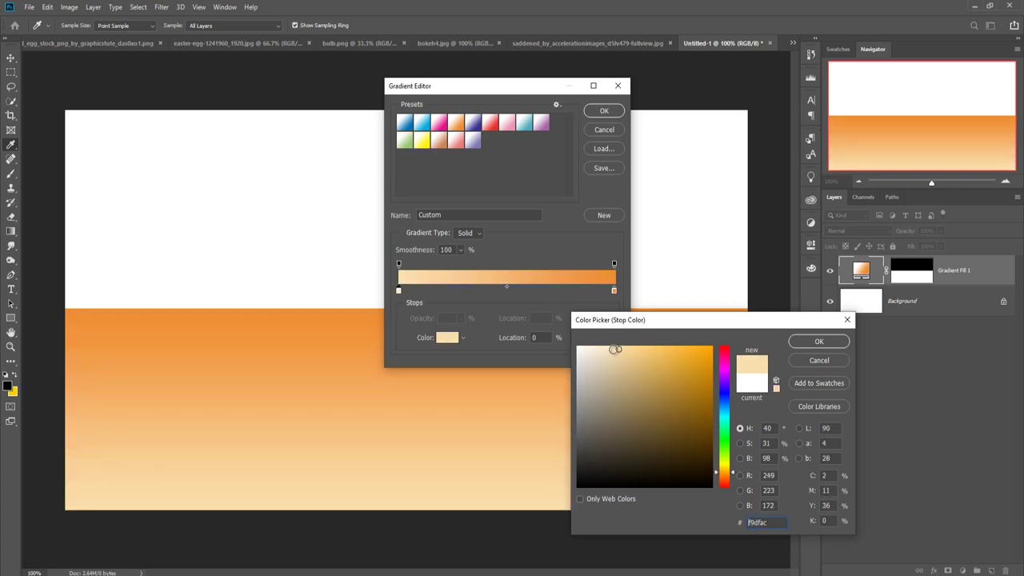
{"action": "left_click", "coordinate": [613, 350]}
{"action": "left_click", "coordinate": [631, 347]}
{"action": "left_click", "coordinate": [614, 348]}
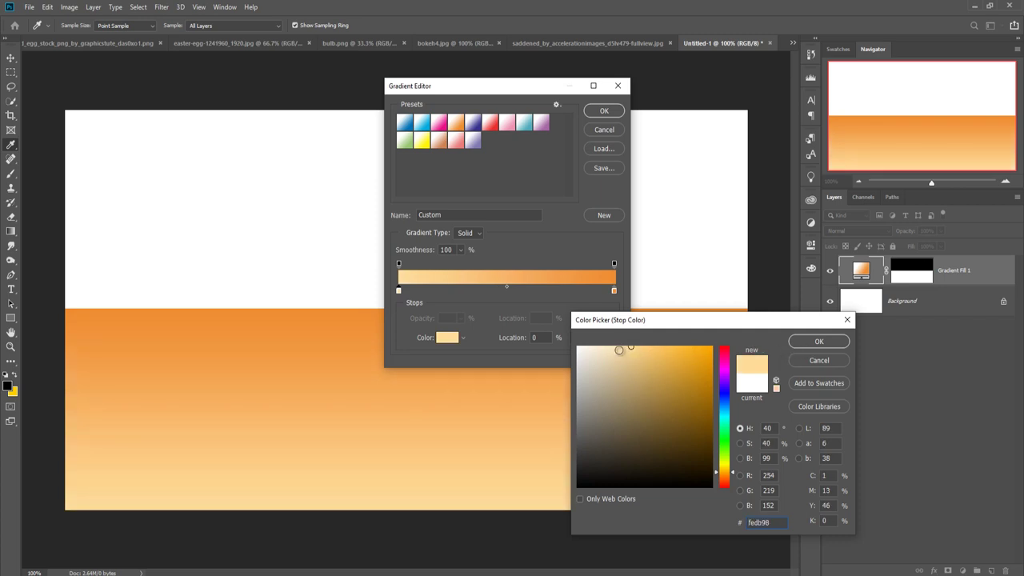
{"action": "left_click", "coordinate": [824, 345]}
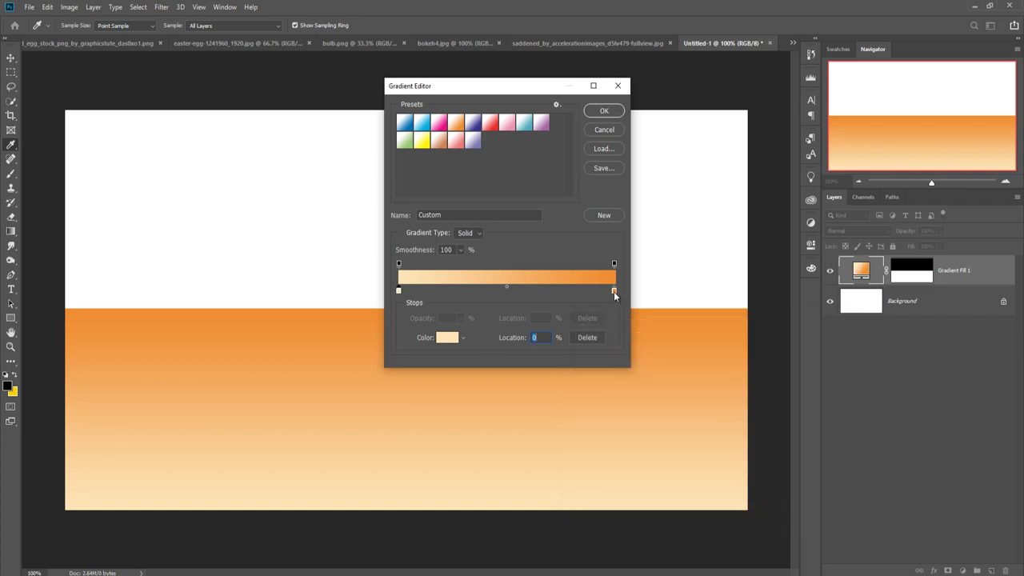
Set the gradient's right stop to dark brown 321d0a
{"action": "left_click", "coordinate": [613, 291]}
{"action": "left_click", "coordinate": [448, 337]}
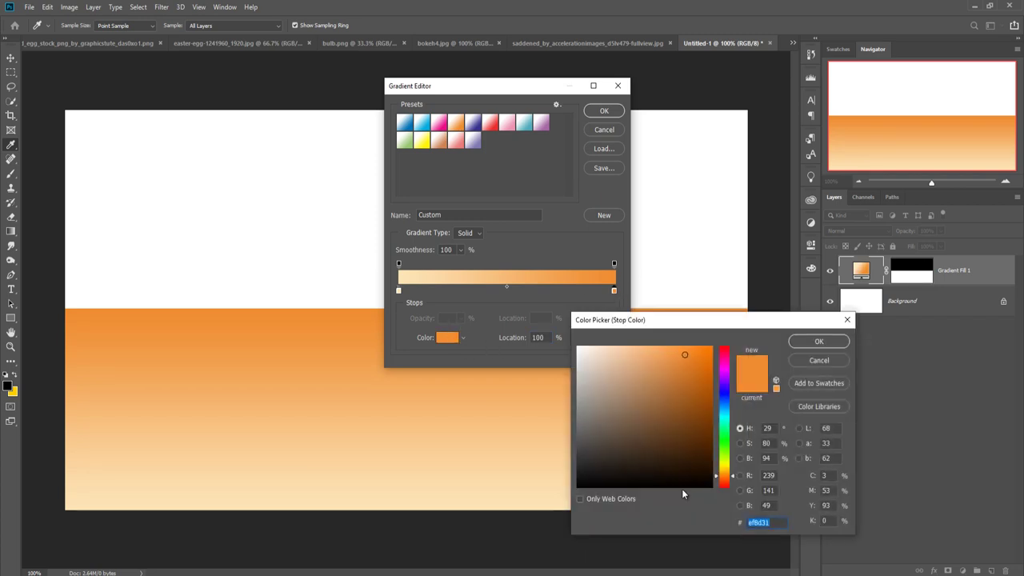
{"action": "left_click", "coordinate": [597, 484]}
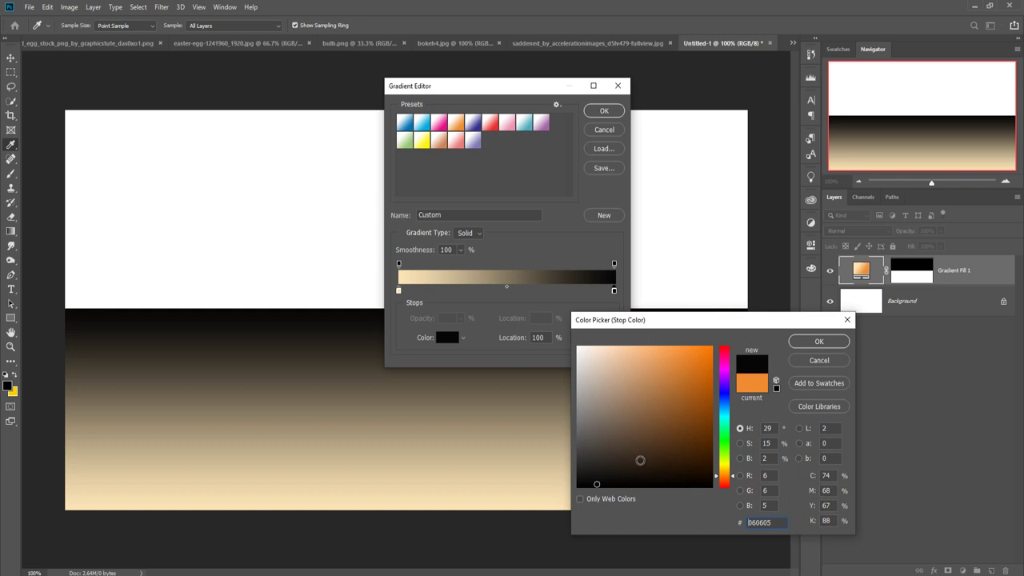
{"action": "left_click", "coordinate": [685, 460]}
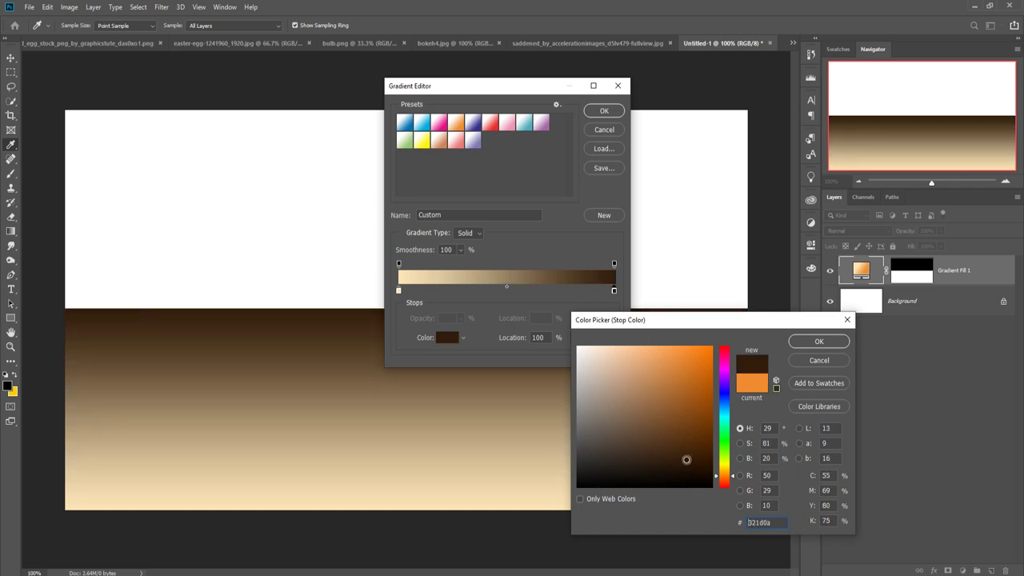
{"action": "left_click", "coordinate": [831, 346]}
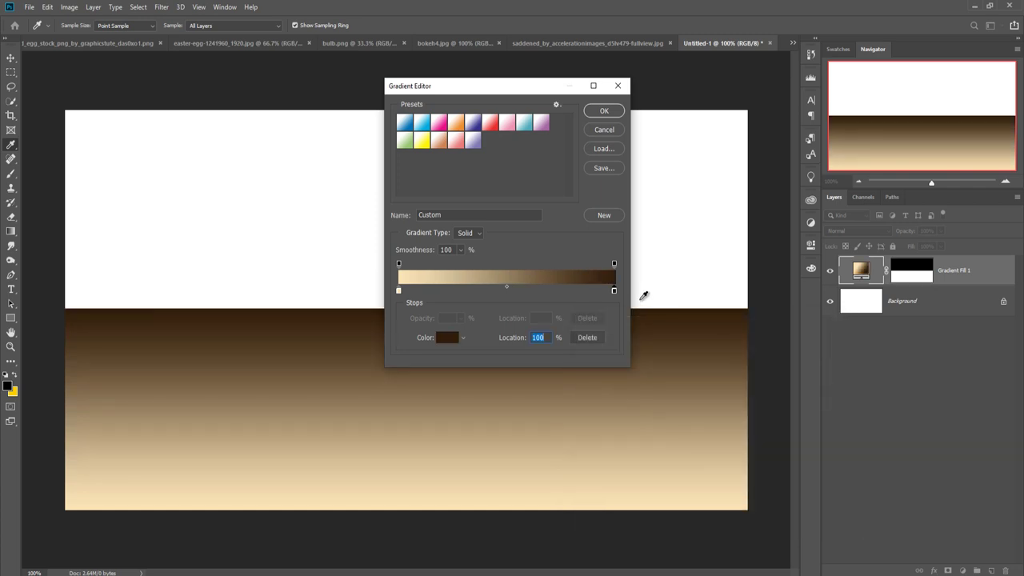
Accept the brown gradient and make it a Radial style at 440% scale
{"action": "left_click", "coordinate": [599, 111]}
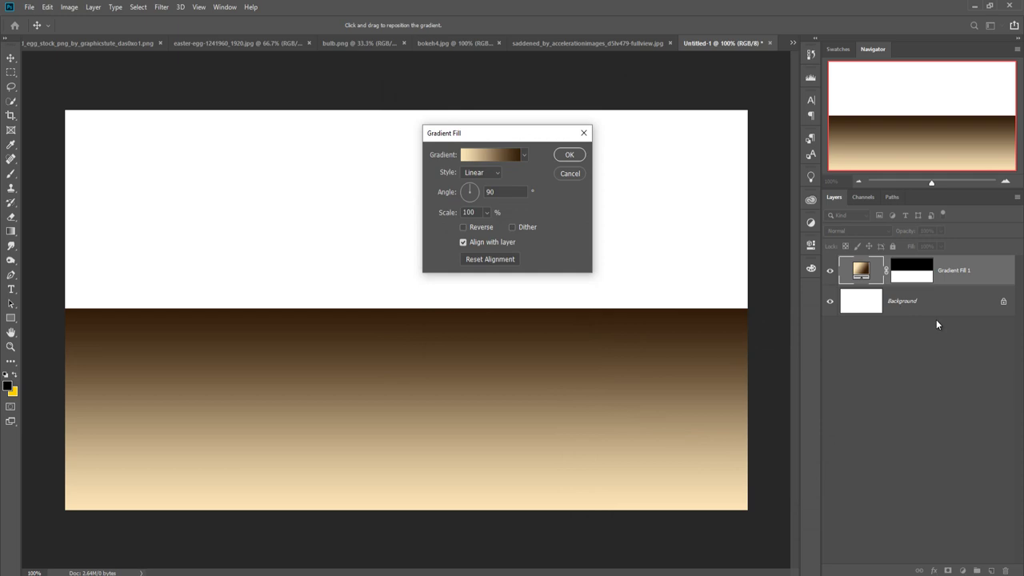
{"action": "left_click", "coordinate": [496, 173]}
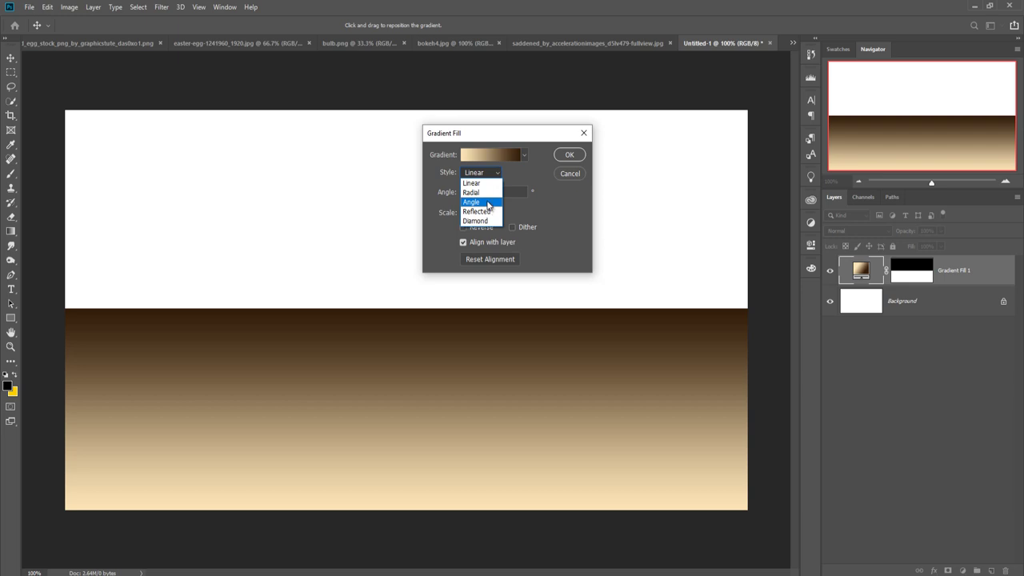
{"action": "left_click", "coordinate": [488, 192]}
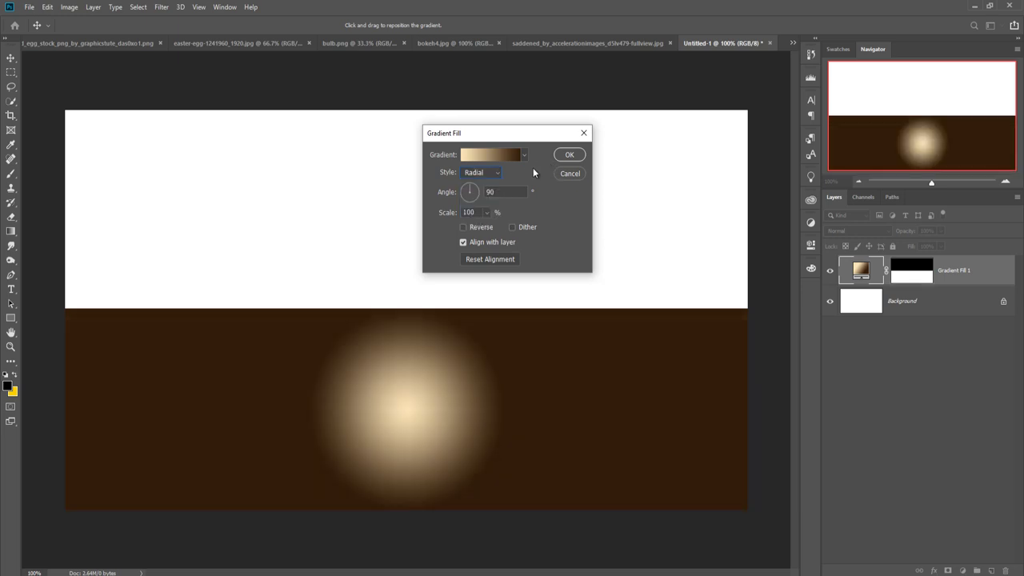
{"action": "left_click", "coordinate": [498, 173]}
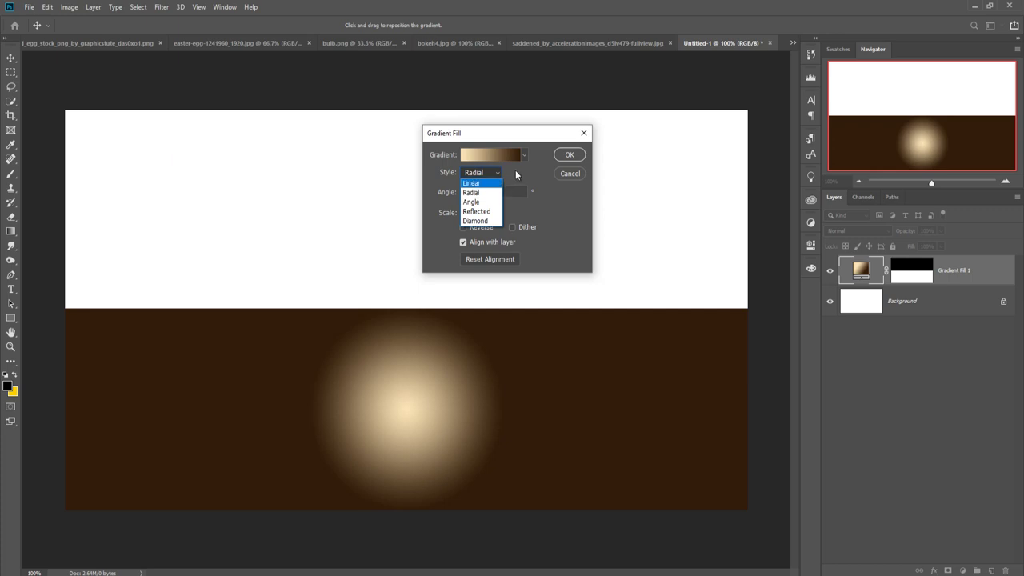
{"action": "left_click", "coordinate": [492, 187]}
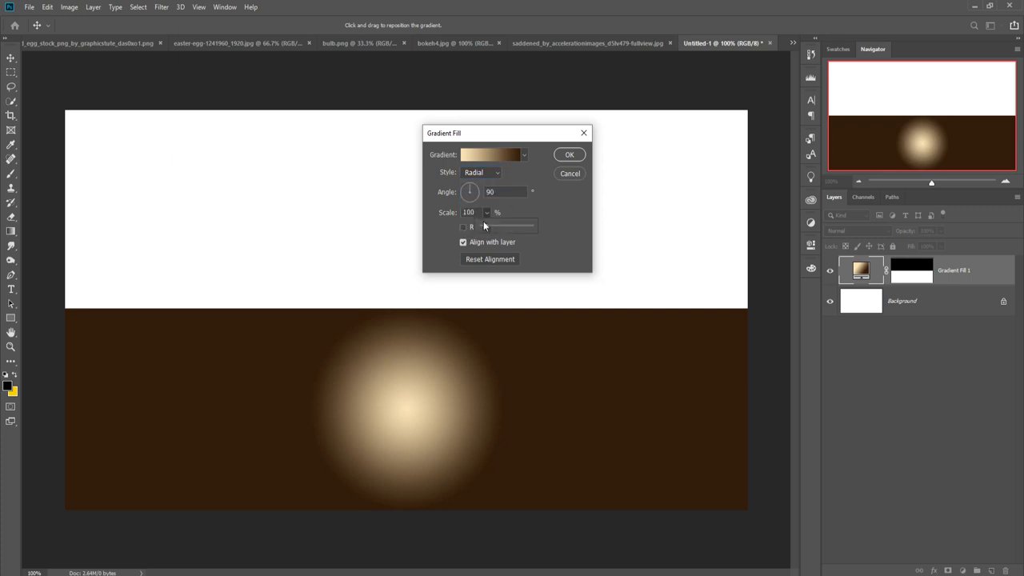
{"action": "left_click_drag", "start_coordinate": [493, 224], "coordinate": [503, 226]}
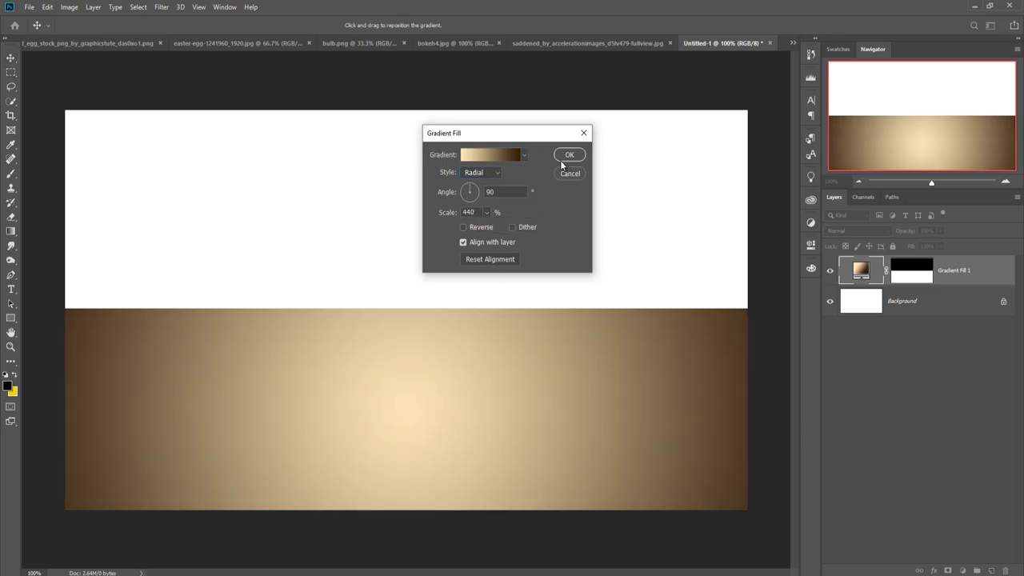
{"action": "left_click", "coordinate": [564, 157]}
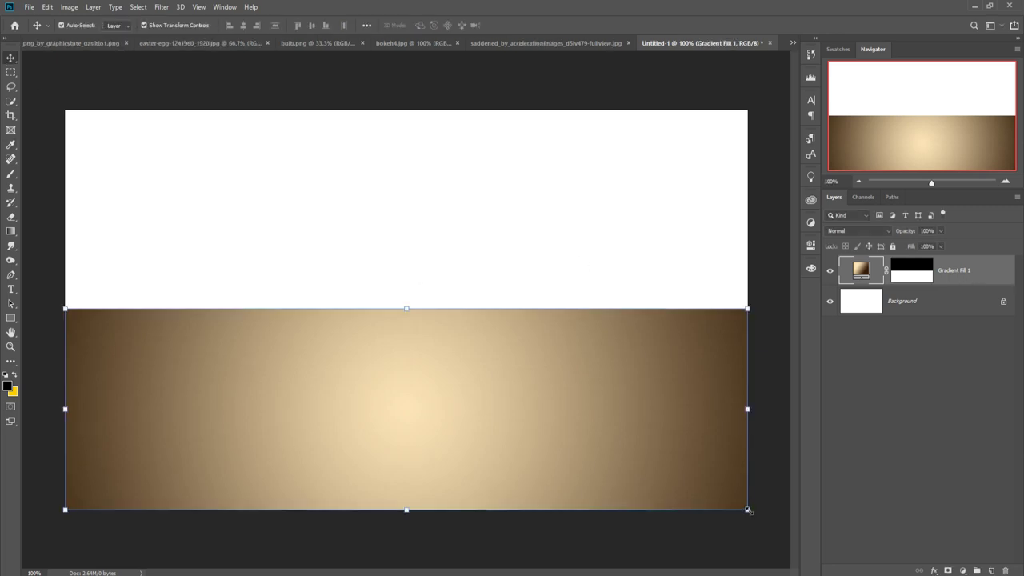
Stretch the gradient layer's bottom corners outward past both canvas edges and commit the transform
{"action": "mouse_move", "coordinate": [755, 514]}
{"action": "left_mouse_down"}
{"action": "mouse_move", "coordinate": [752, 522]}
{"action": "mouse_move", "coordinate": [749, 510]}
{"action": "mouse_move", "coordinate": [847, 513]}
{"action": "left_mouse_up"}
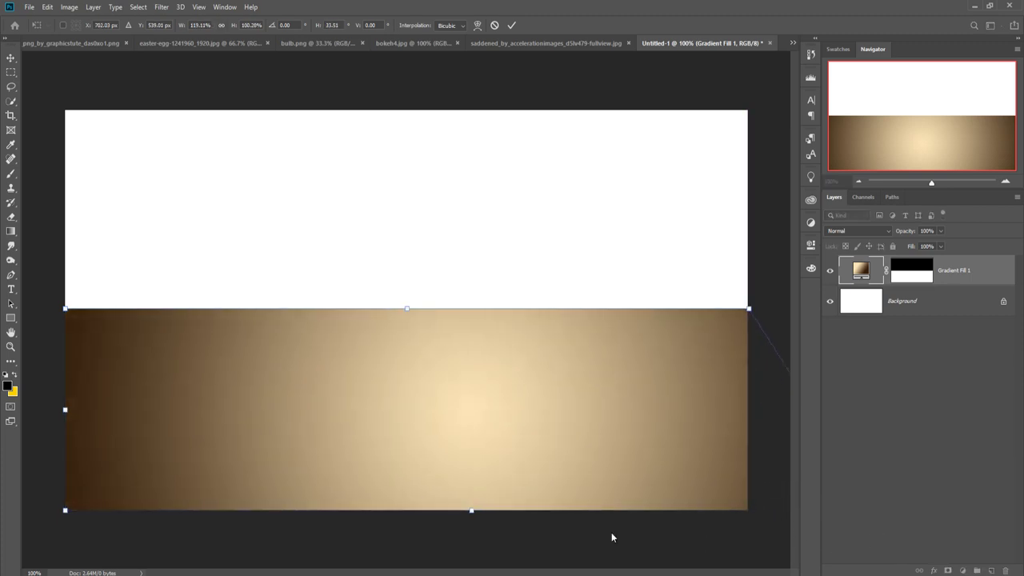
{"action": "left_click_drag", "start_coordinate": [68, 511], "coordinate": [10, 515]}
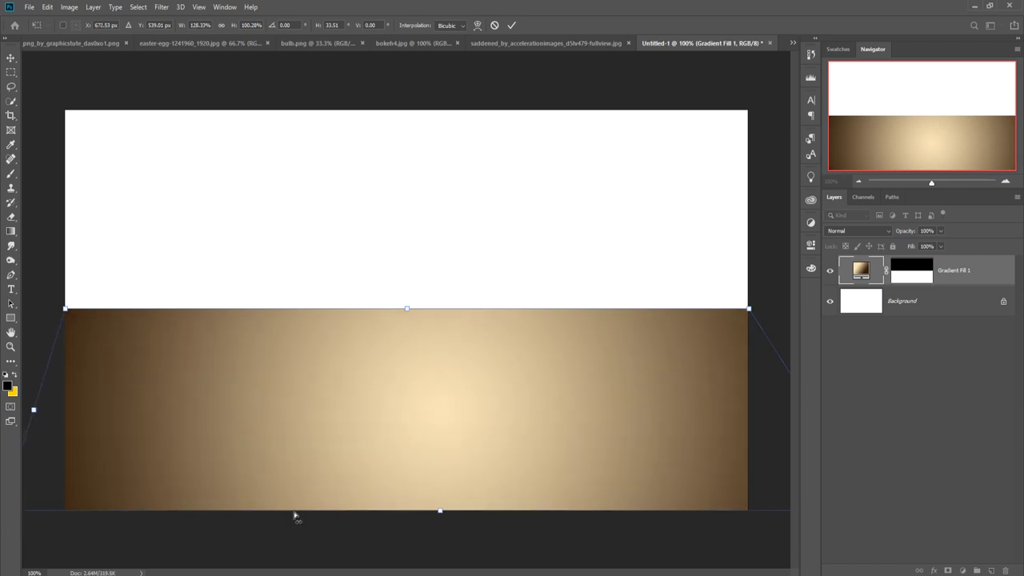
{"action": "key", "text": "ctrl+minus"}
{"action": "key", "text": "ctrl+minus"}
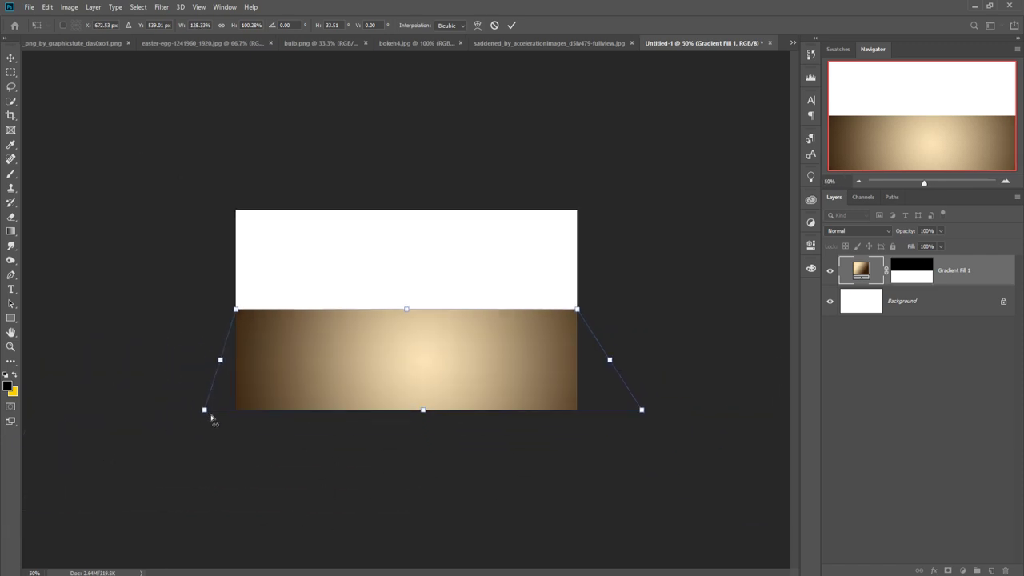
{"action": "left_click_drag", "start_coordinate": [197, 415], "coordinate": [124, 414]}
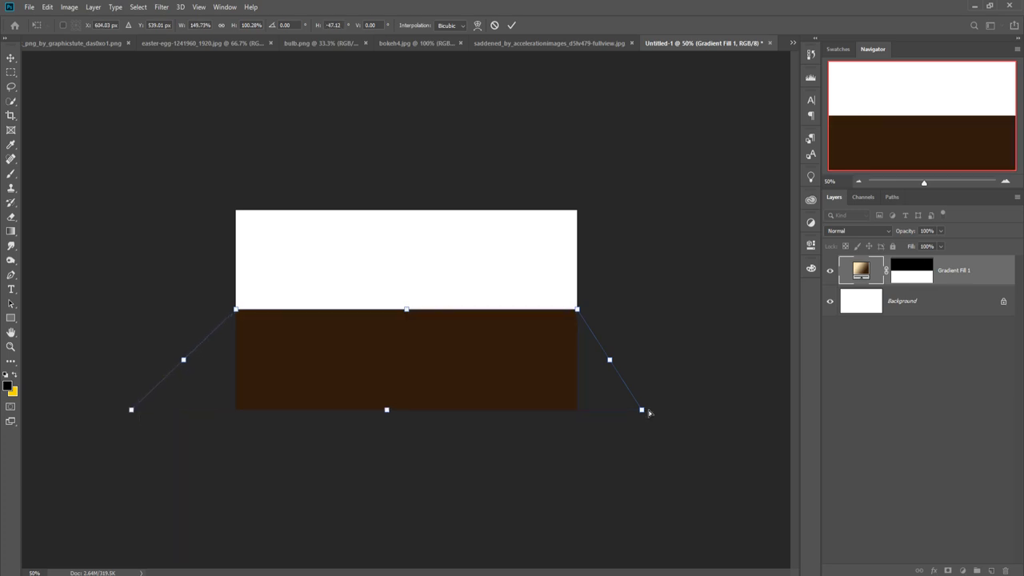
{"action": "left_click_drag", "start_coordinate": [649, 413], "coordinate": [674, 415]}
{"action": "left_click", "coordinate": [511, 25]}
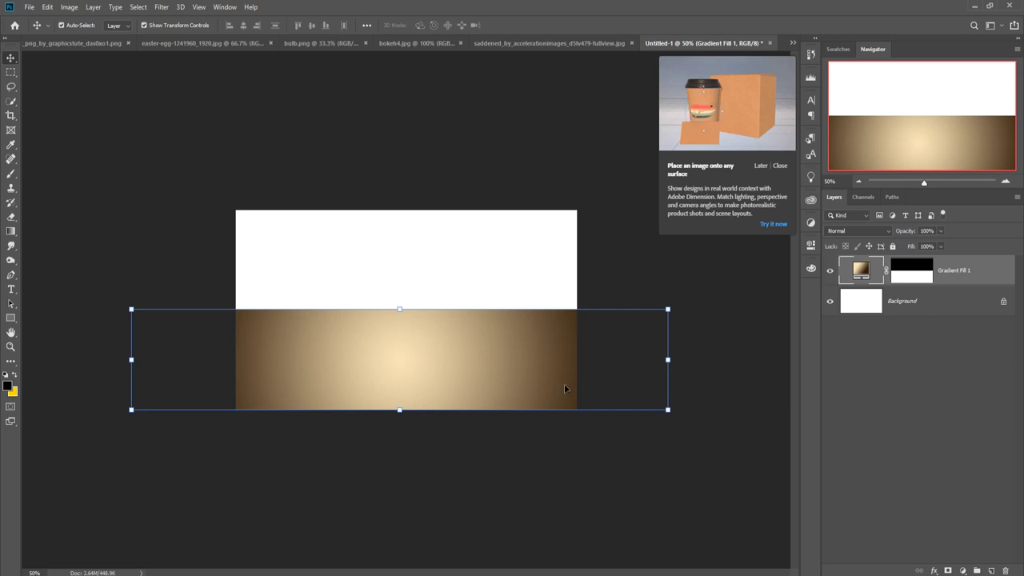
Add an empty Layer 1 directly above Background, deleting the extra Layer 2
{"action": "key", "text": "ctrl+plus"}
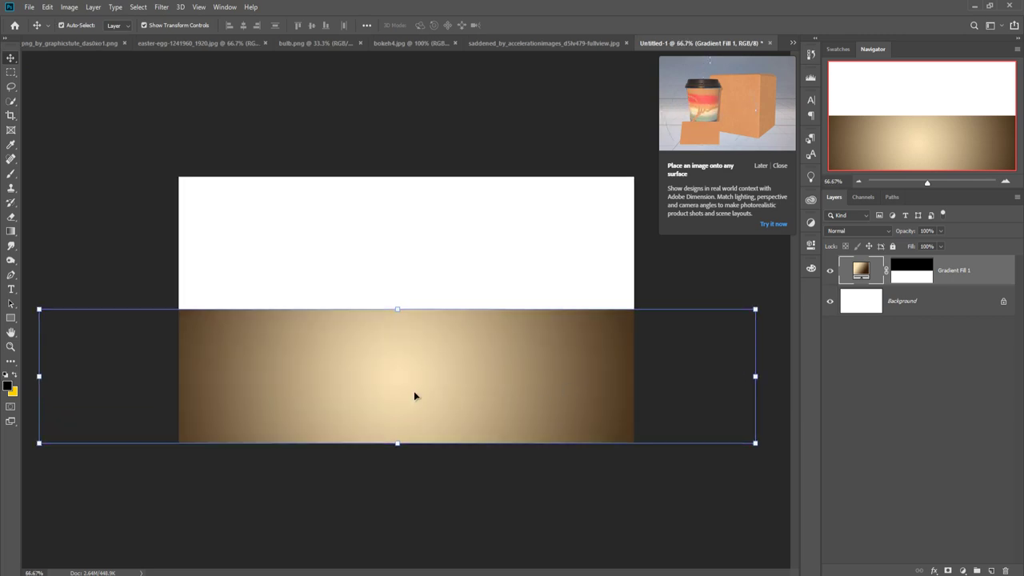
{"action": "left_click", "coordinate": [908, 306]}
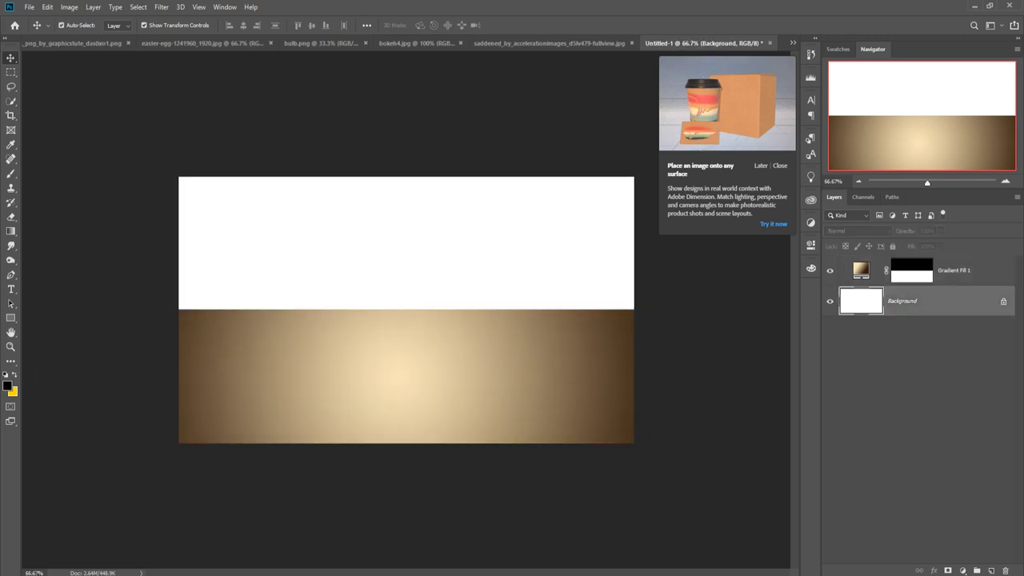
{"action": "left_click", "coordinate": [991, 570]}
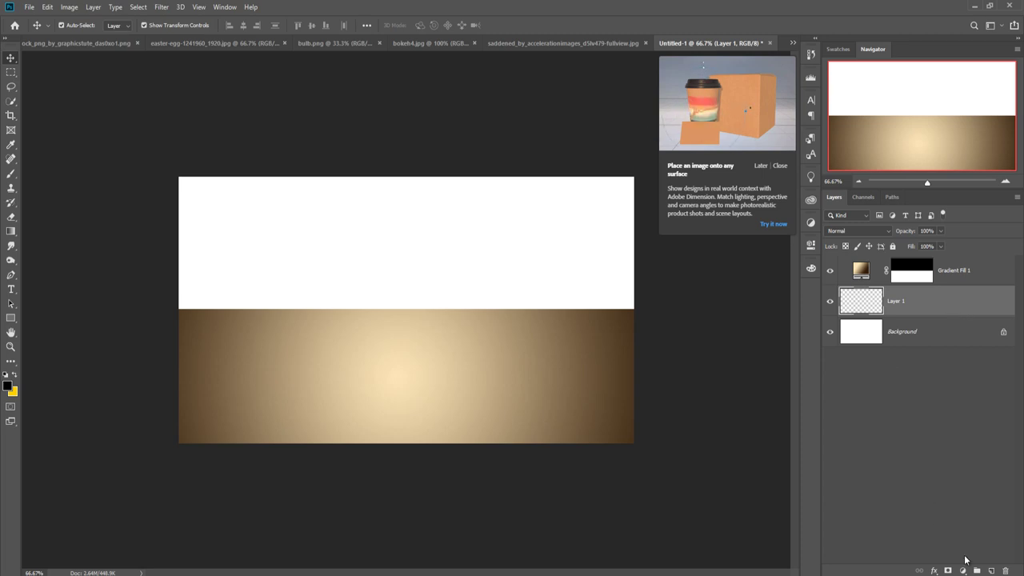
{"action": "left_click", "coordinate": [990, 570]}
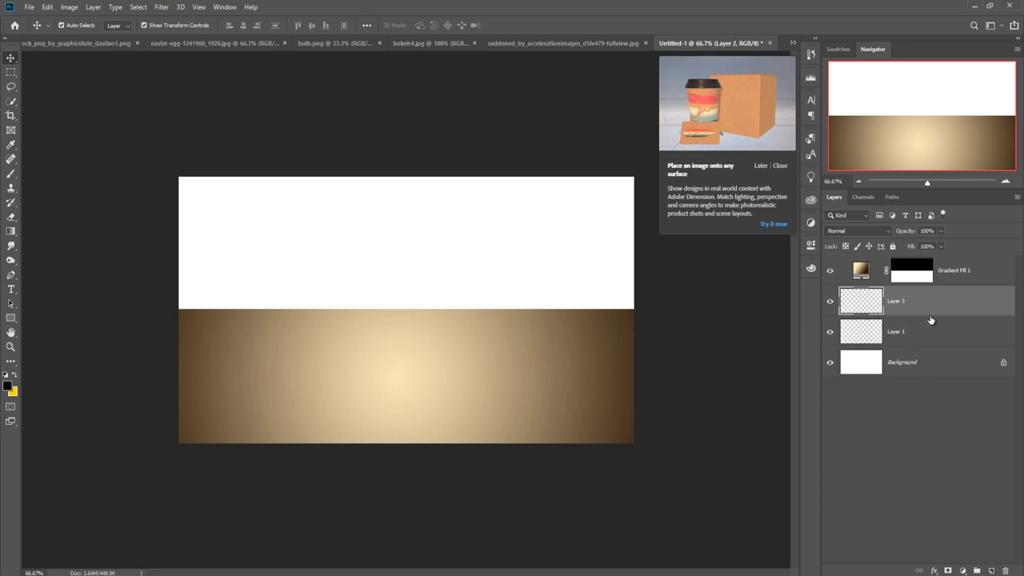
{"action": "key", "text": "Delete"}
{"action": "left_click", "coordinate": [963, 570]}
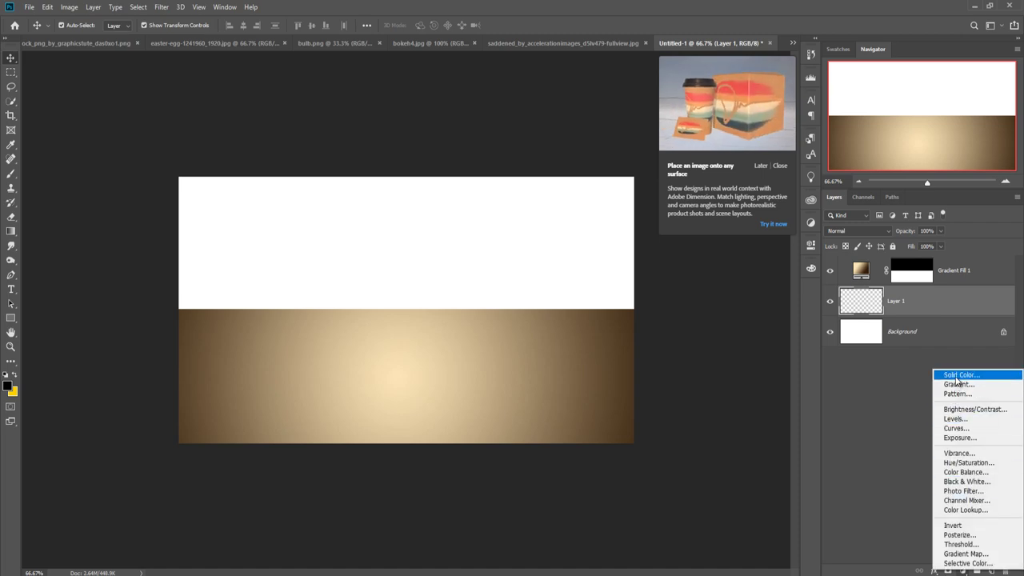
Add a Gradient Fill 2 layer using the orange preset gradient
{"action": "left_click", "coordinate": [958, 384]}
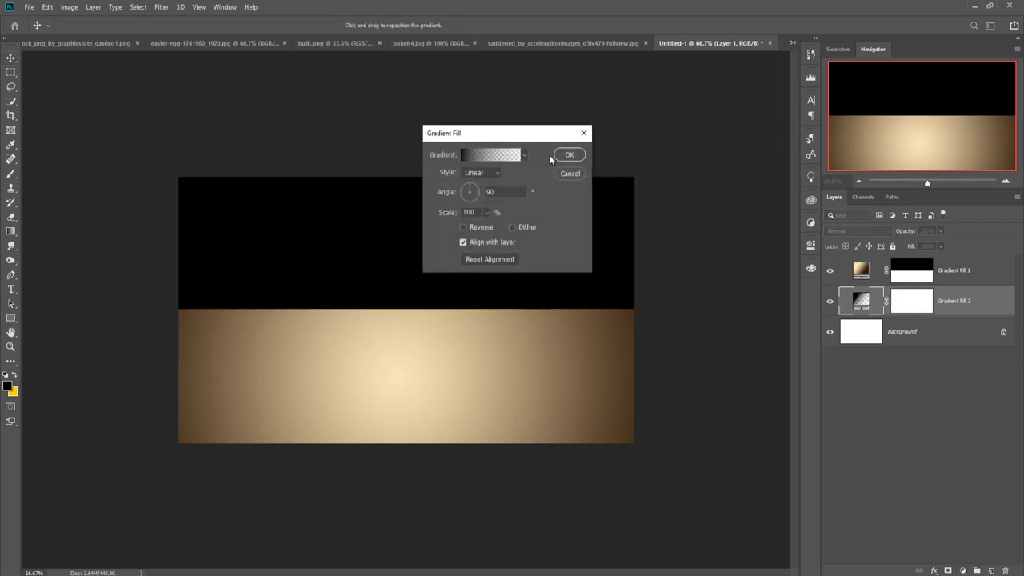
{"action": "left_click", "coordinate": [524, 154]}
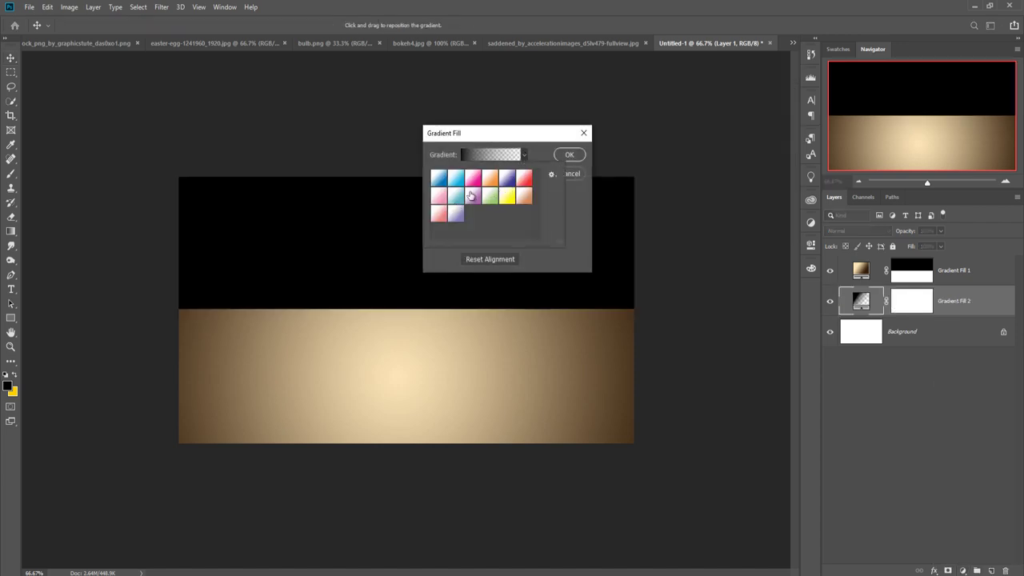
{"action": "left_click", "coordinate": [490, 181]}
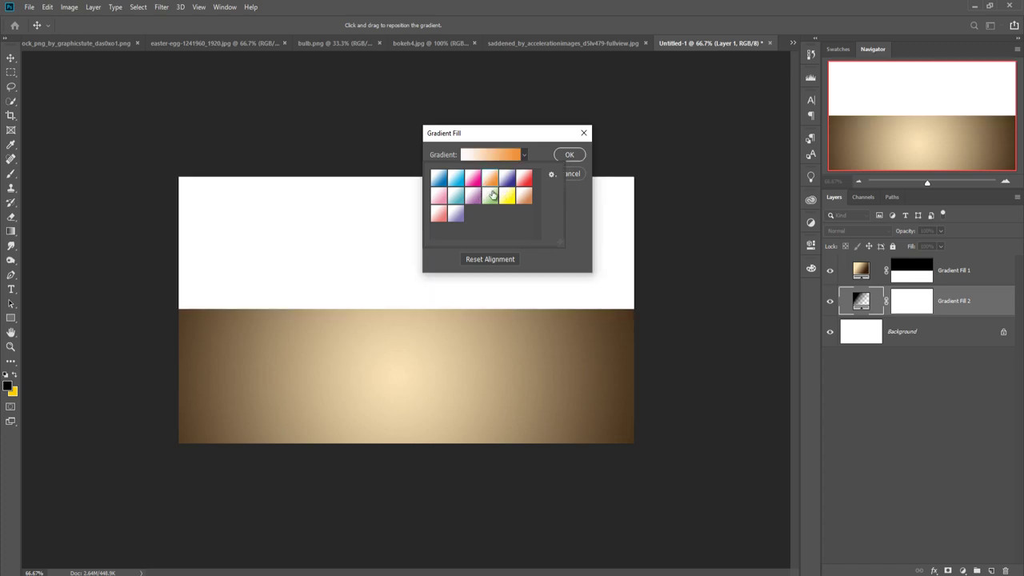
{"action": "left_click", "coordinate": [563, 158]}
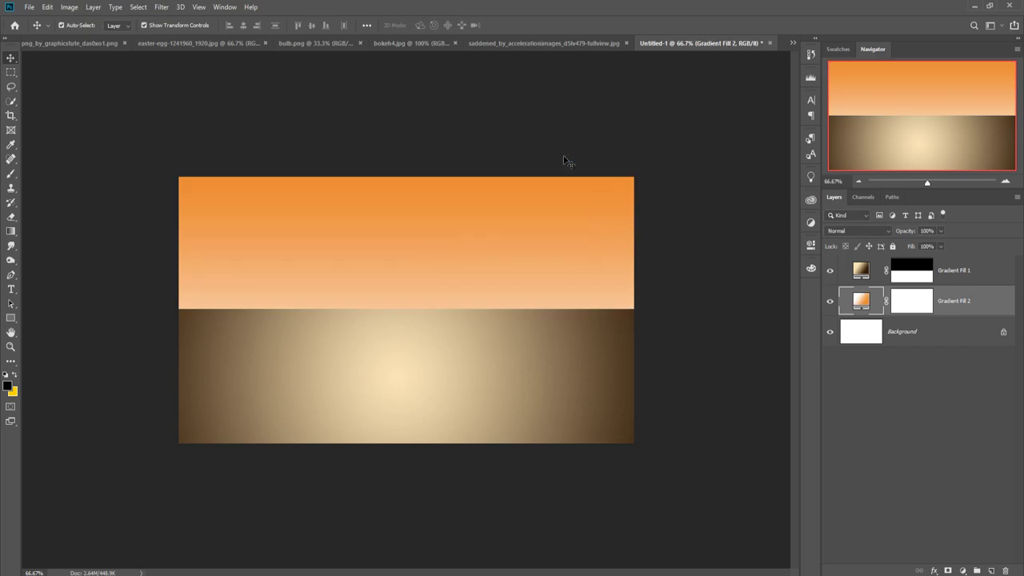
{"action": "double_click", "coordinate": [861, 300]}
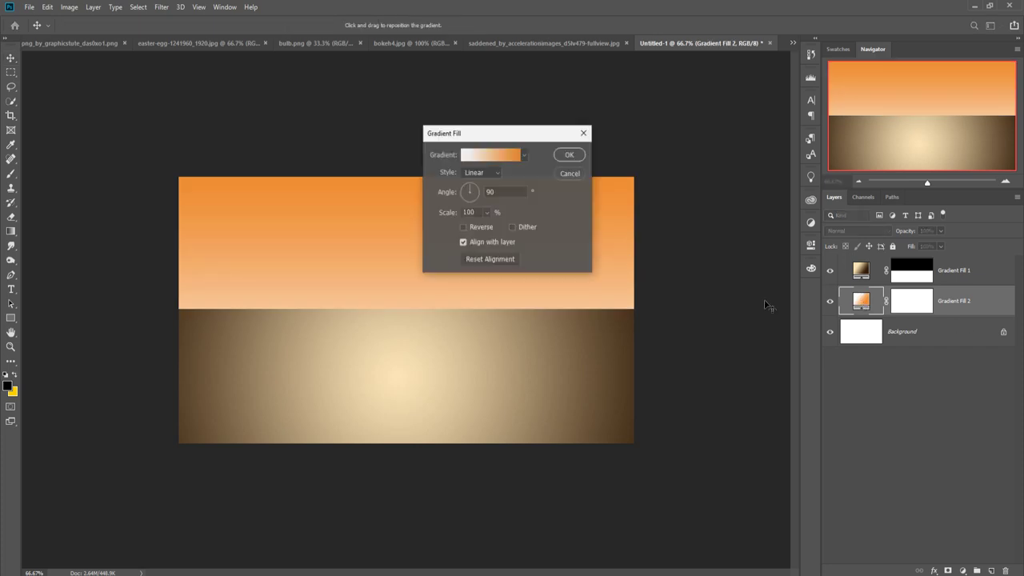
Edit Gradient Fill 2's orange end stop, trying browns sampled from the floor
{"action": "left_click", "coordinate": [503, 156]}
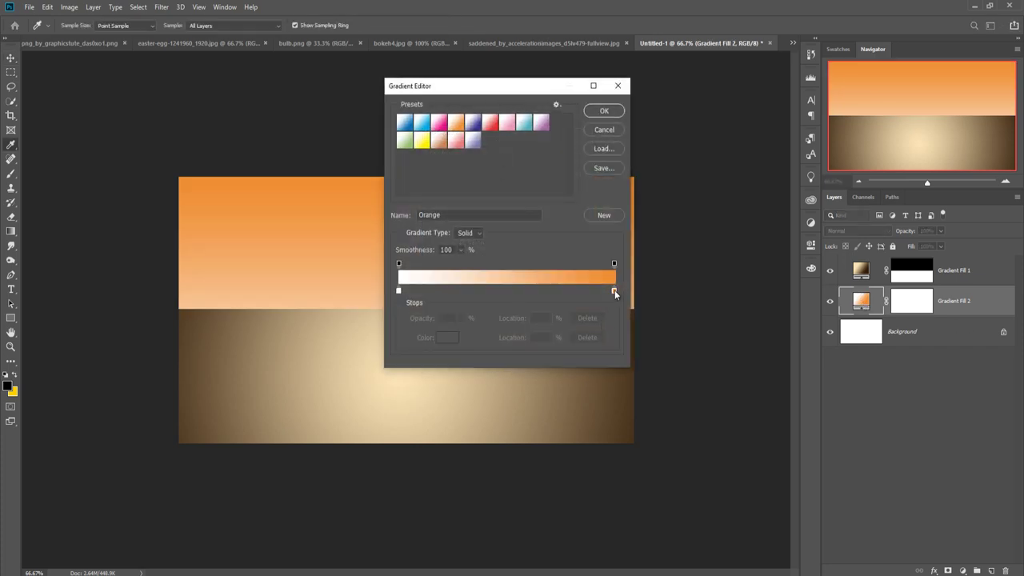
{"action": "left_click", "coordinate": [614, 292]}
{"action": "left_click", "coordinate": [452, 338]}
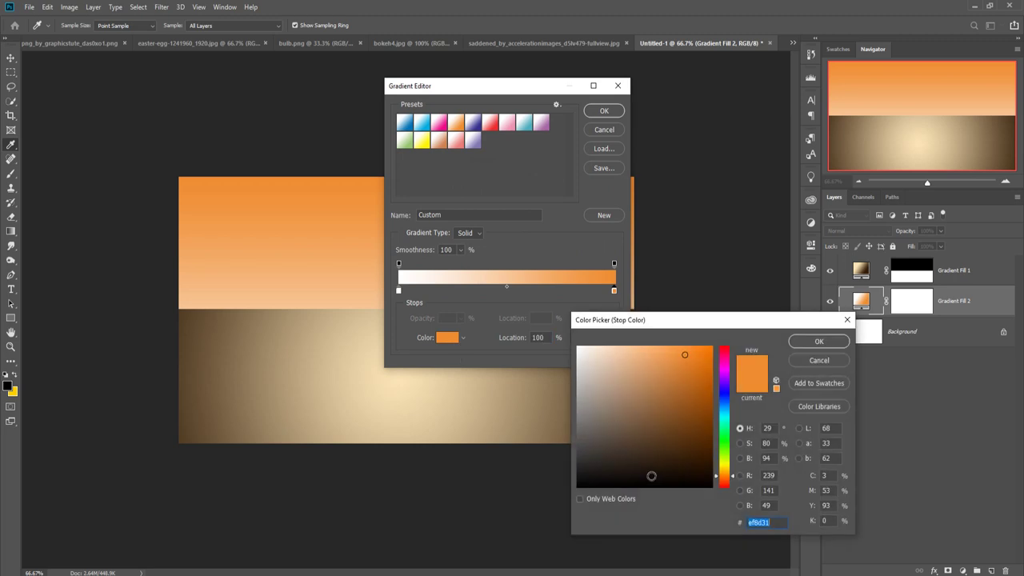
{"action": "left_click", "coordinate": [651, 476]}
{"action": "left_click_drag", "start_coordinate": [648, 476], "coordinate": [658, 448]}
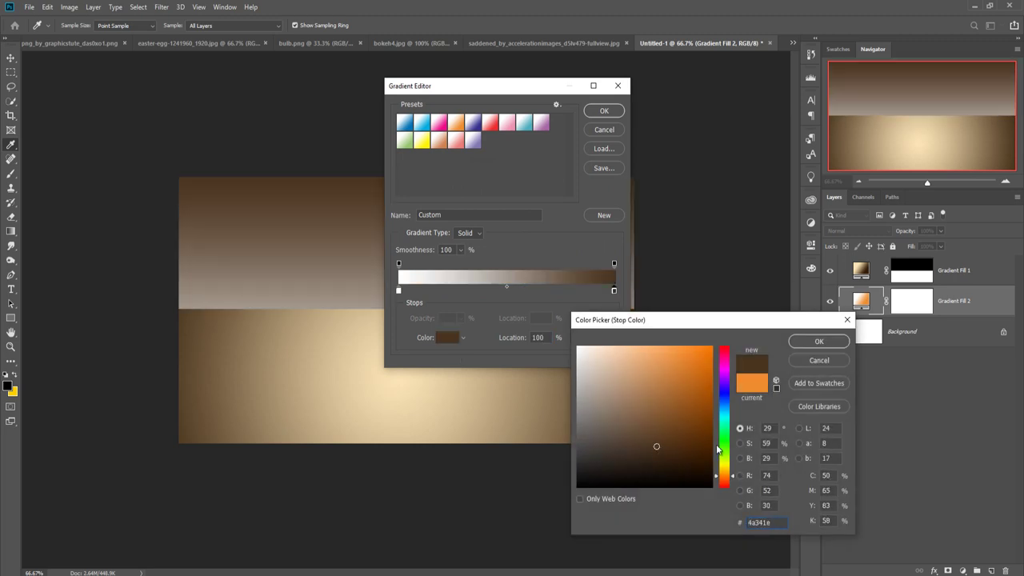
{"action": "left_click", "coordinate": [200, 314]}
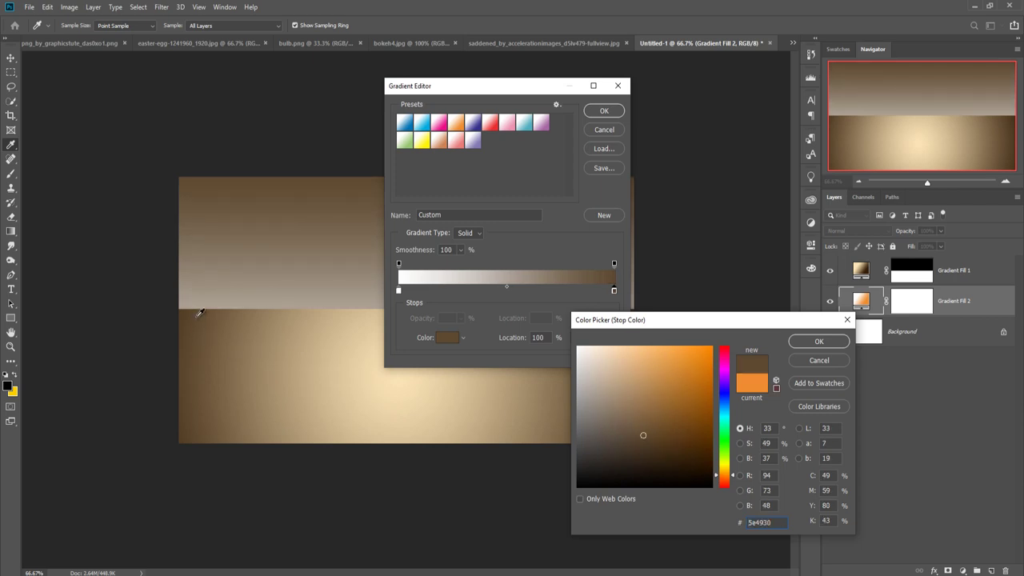
{"action": "left_click", "coordinate": [180, 311]}
{"action": "left_click", "coordinate": [188, 320]}
Settle the end stop on near-black 14110d and apply the gradient
{"action": "left_click", "coordinate": [197, 413]}
{"action": "left_click", "coordinate": [196, 376]}
{"action": "left_click", "coordinate": [631, 467]}
{"action": "left_click", "coordinate": [627, 476]}
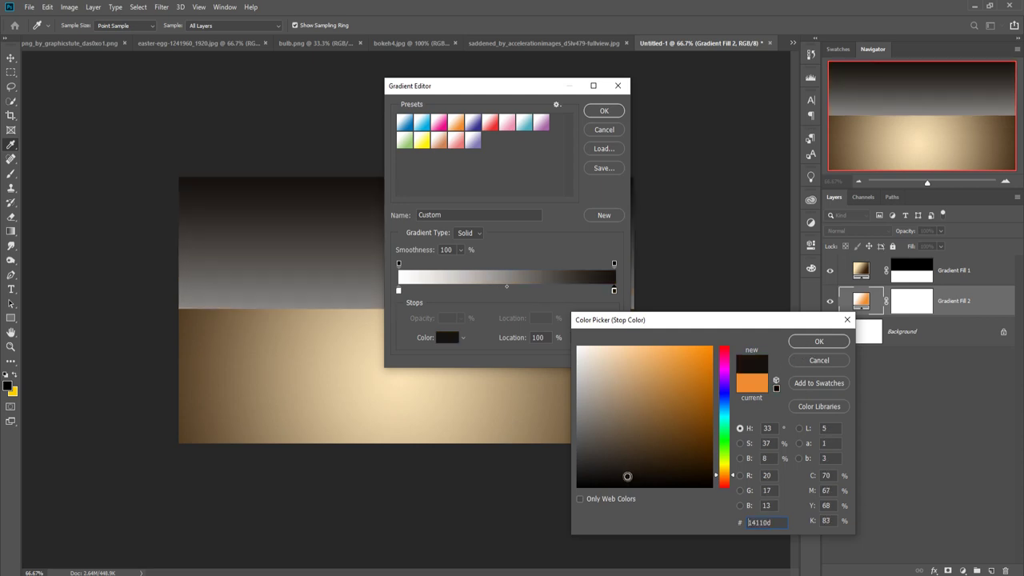
{"action": "left_click", "coordinate": [820, 342]}
{"action": "left_click", "coordinate": [604, 111]}
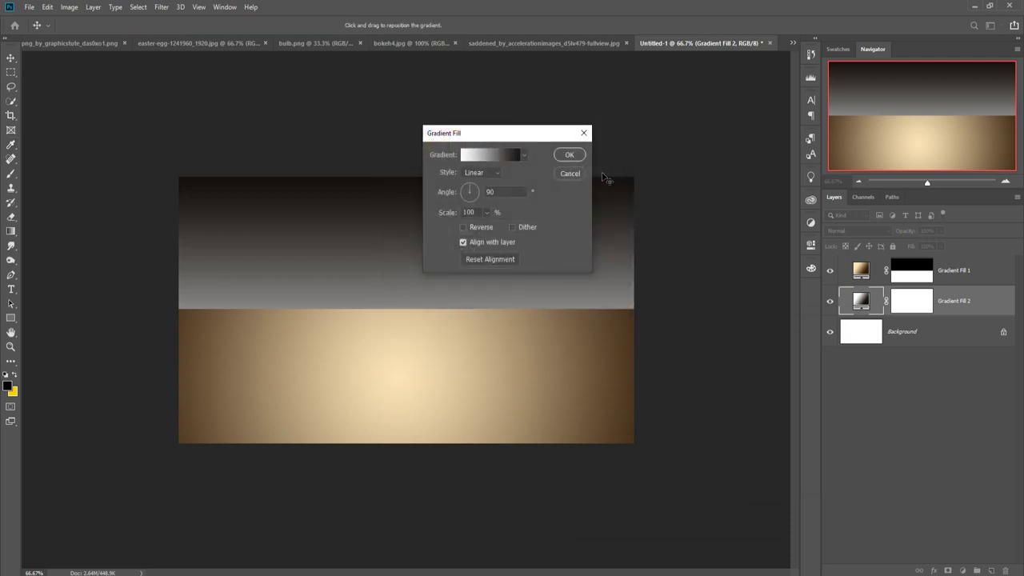
{"action": "left_click", "coordinate": [569, 154]}
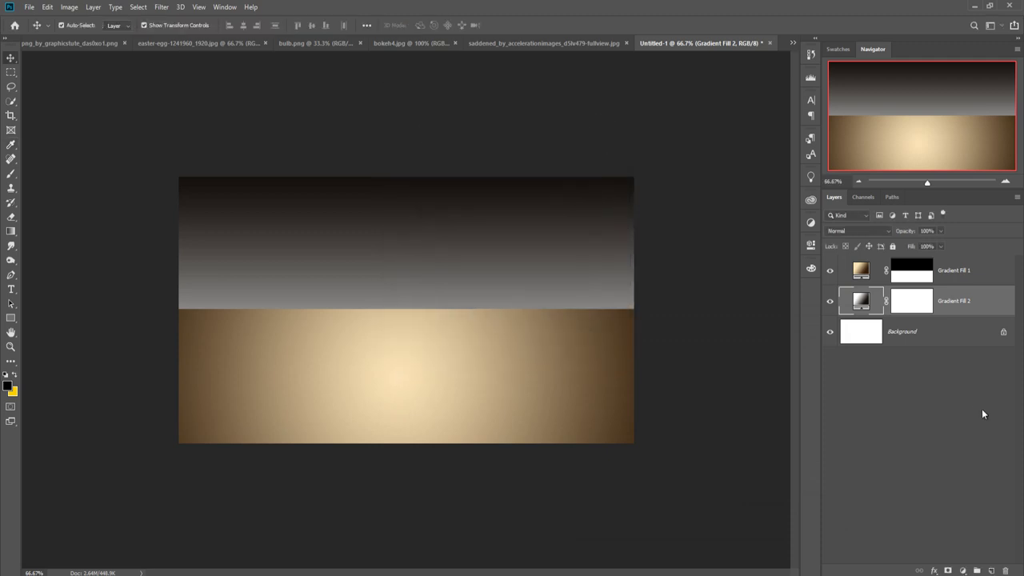
Lower the top edge of the Gradient Fill 1 floor layer slightly
{"action": "left_click", "coordinate": [967, 272]}
{"action": "left_click_drag", "start_coordinate": [397, 308], "coordinate": [397, 328]}
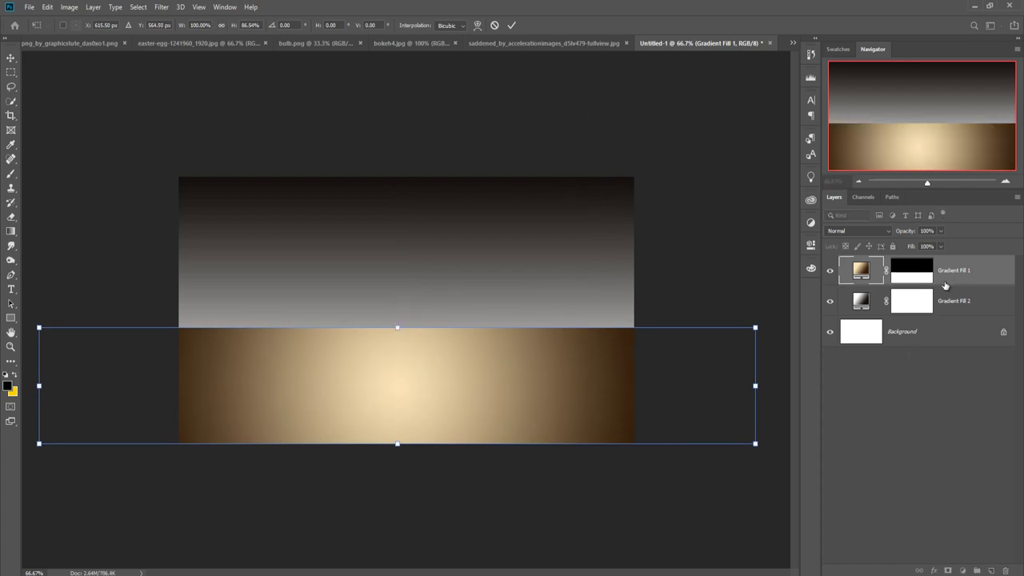
{"action": "key", "text": "Return"}
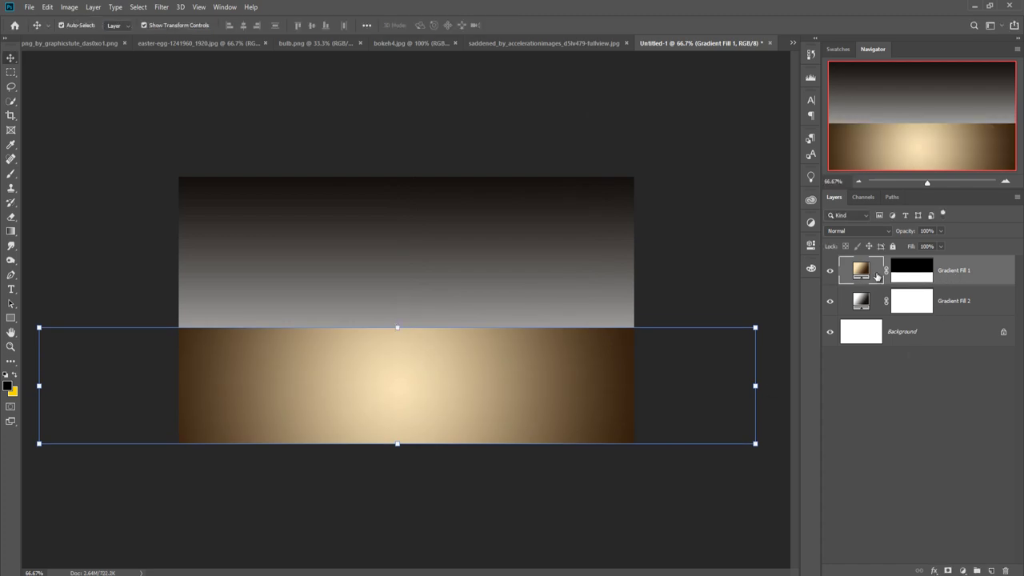
Convert the floor to a smart object and apply a 9.8-pixel Gaussian Blur
{"action": "left_click", "coordinate": [160, 8]}
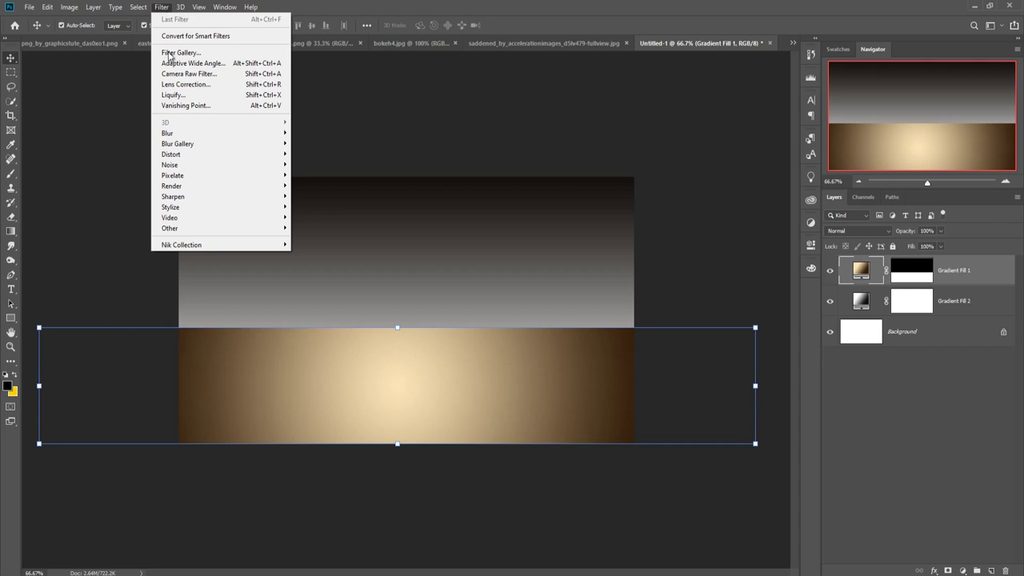
{"action": "mouse_move", "coordinate": [208, 132]}
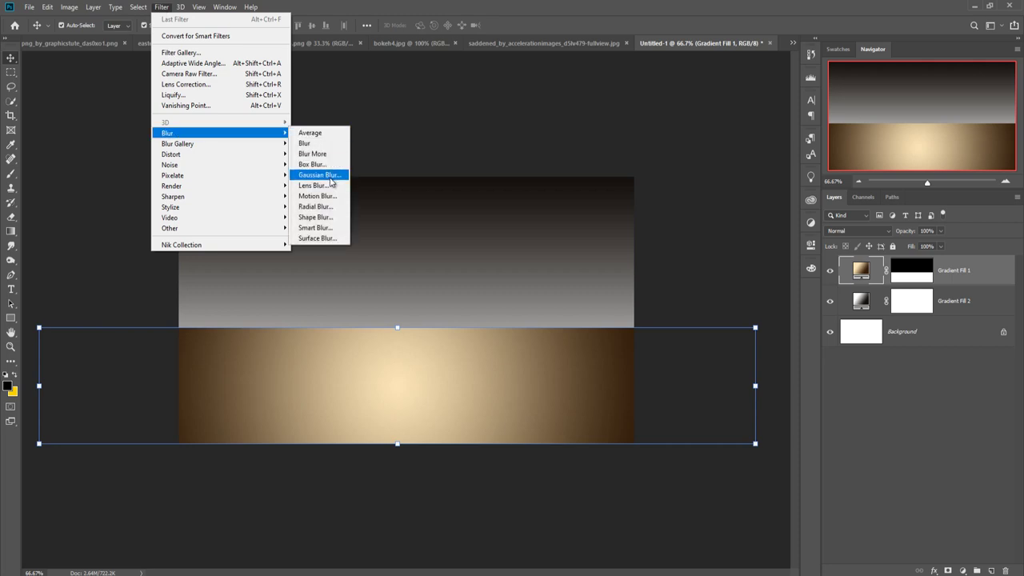
{"action": "left_click", "coordinate": [331, 182]}
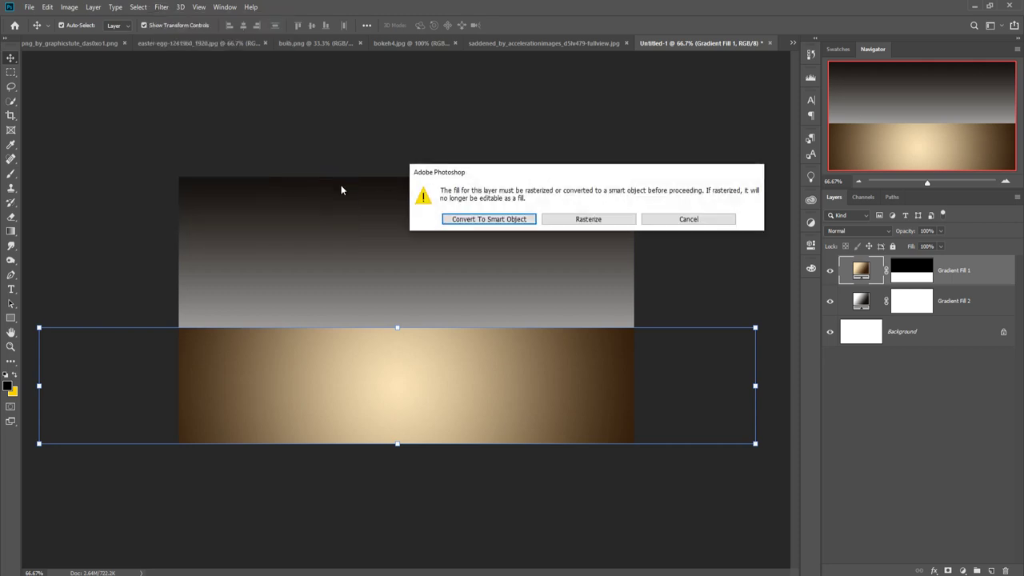
{"action": "left_click", "coordinate": [510, 219]}
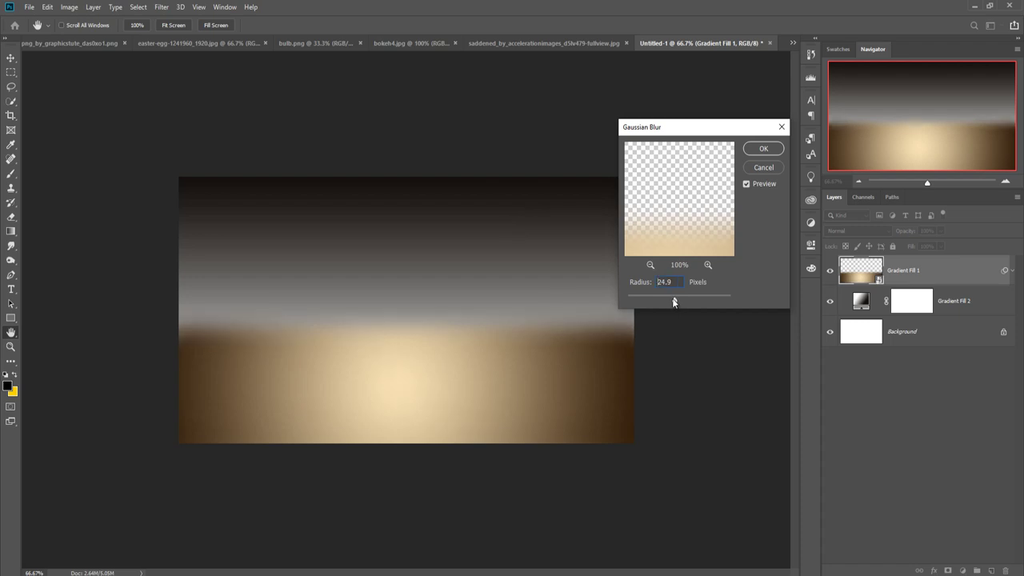
{"action": "left_click_drag", "start_coordinate": [670, 302], "coordinate": [668, 302]}
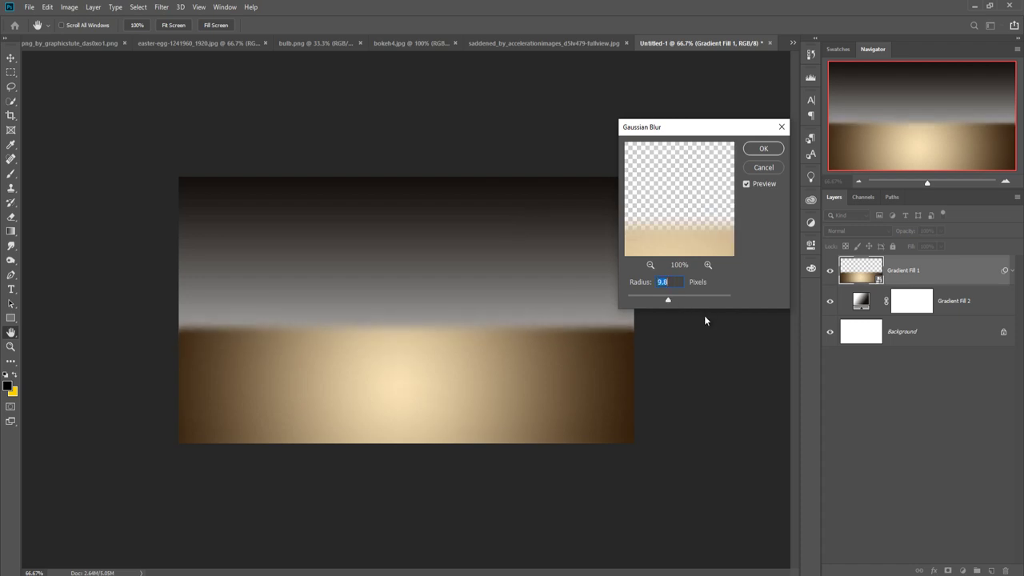
{"action": "left_click", "coordinate": [763, 149]}
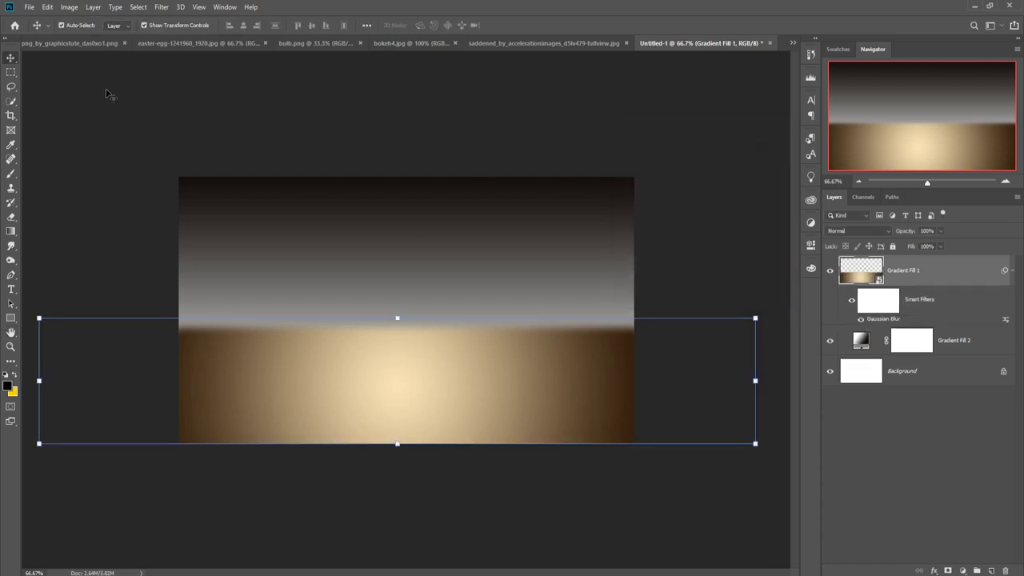
Change Gradient Fill 2's dark end stop to warm brown 392000
{"action": "double_click", "coordinate": [856, 342]}
{"action": "left_click", "coordinate": [510, 157]}
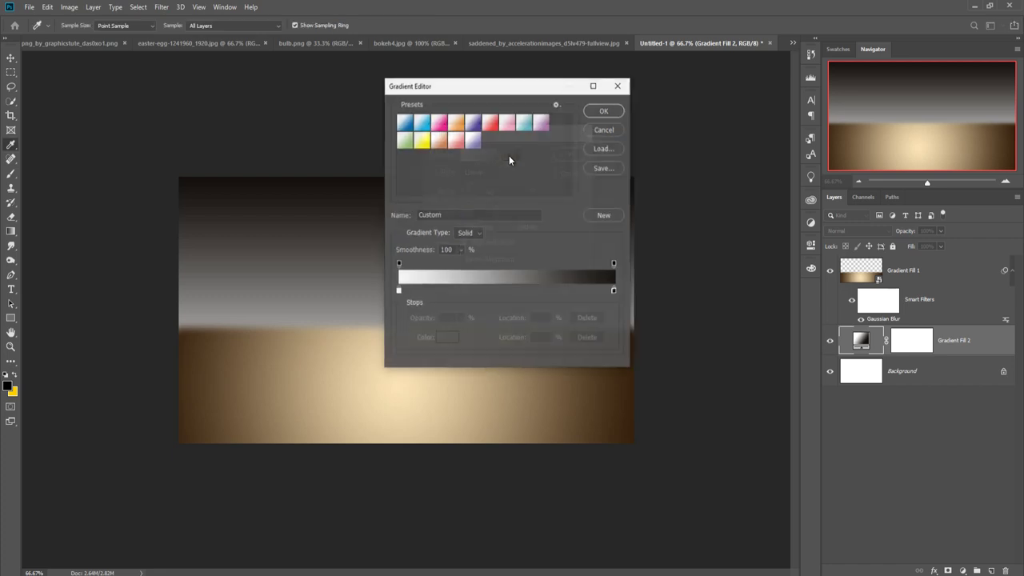
{"action": "left_click", "coordinate": [614, 293]}
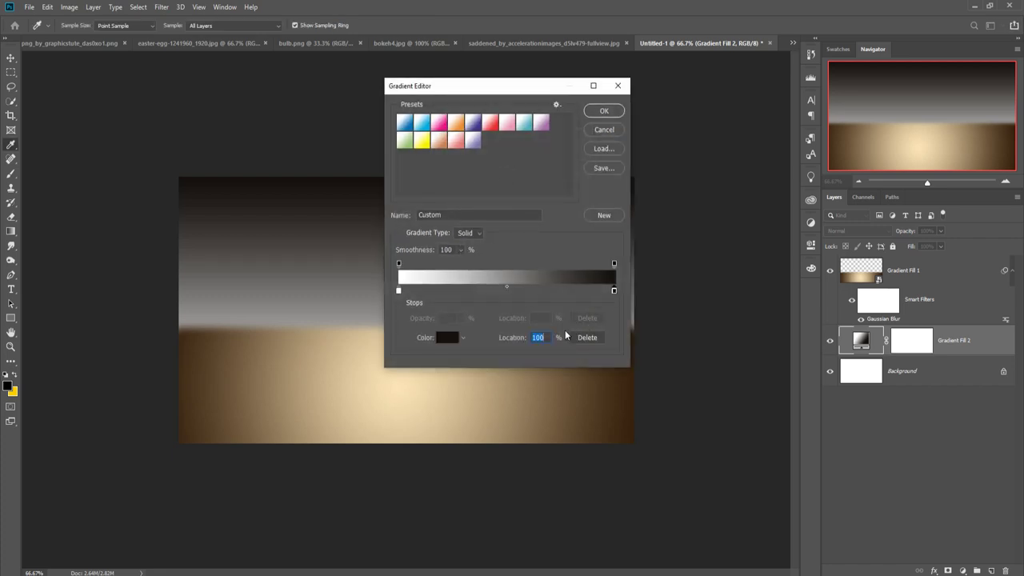
{"action": "left_click", "coordinate": [448, 337]}
{"action": "left_click", "coordinate": [692, 465]}
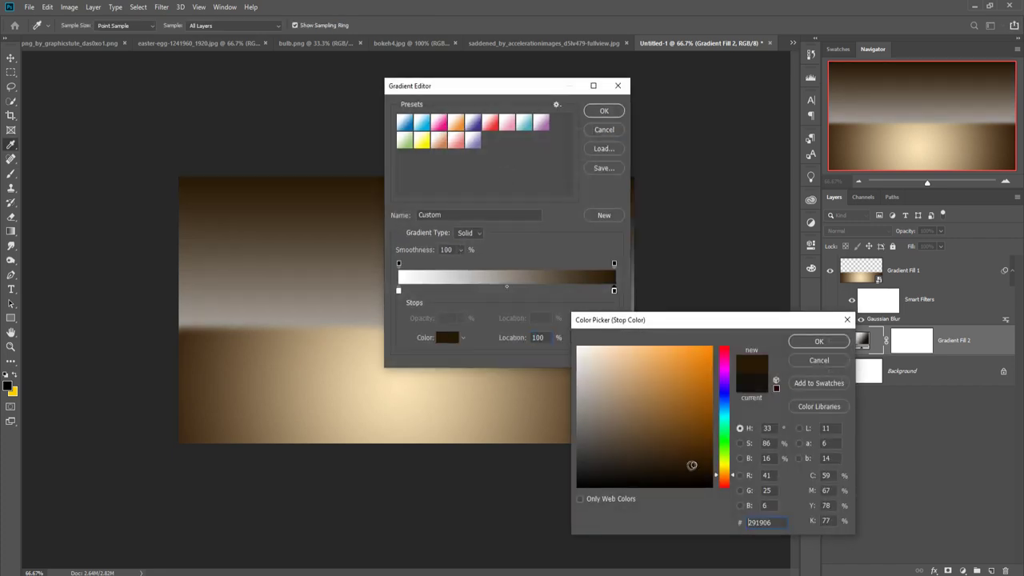
{"action": "left_click", "coordinate": [683, 471]}
{"action": "left_click", "coordinate": [656, 460]}
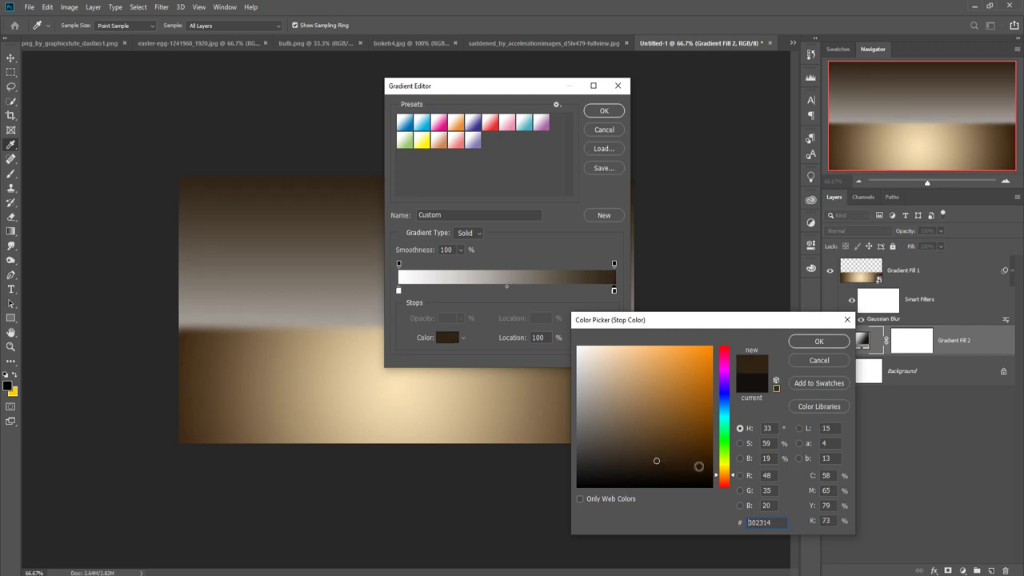
{"action": "left_click", "coordinate": [712, 456]}
{"action": "left_click", "coordinate": [819, 341]}
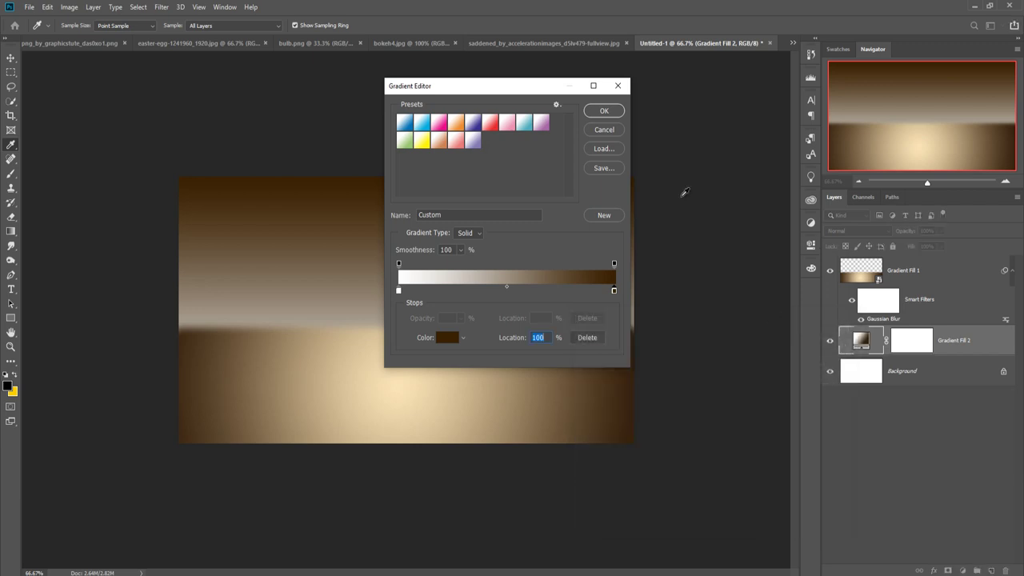
{"action": "left_click", "coordinate": [604, 110]}
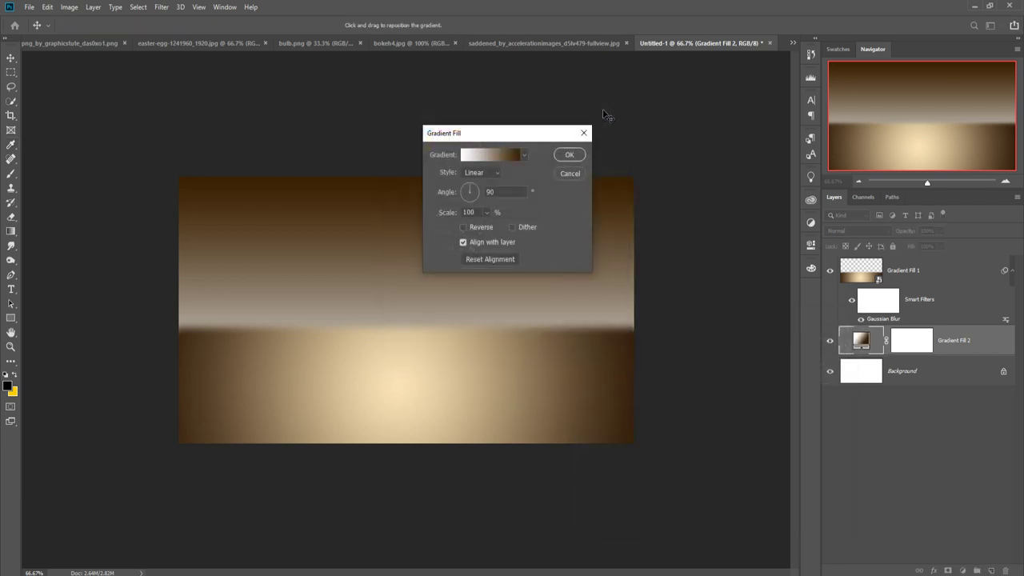
{"action": "left_click", "coordinate": [568, 155]}
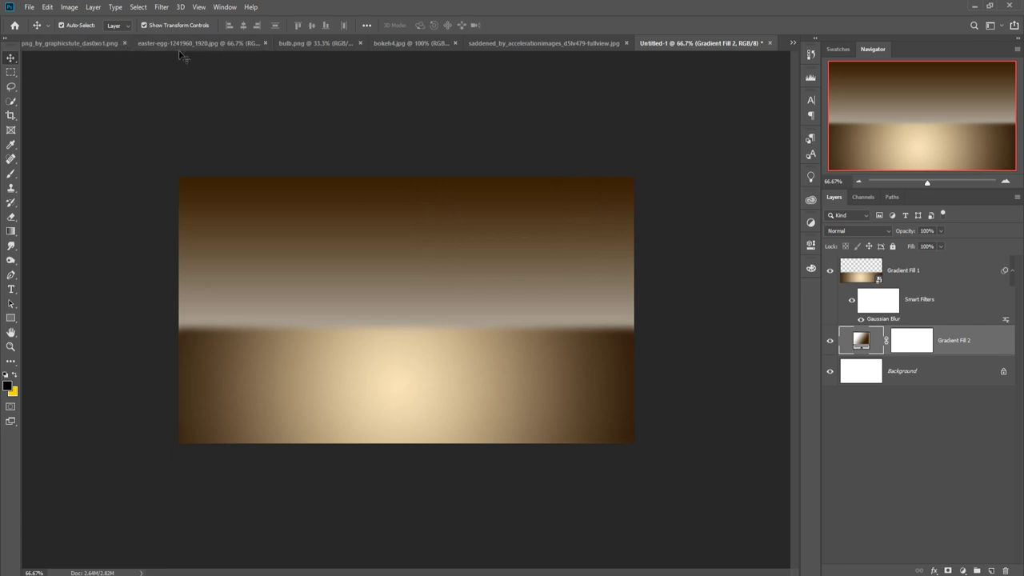
Drag the cracked eggshell image into the Untitled-1 backdrop document
{"action": "left_click", "coordinate": [216, 43]}
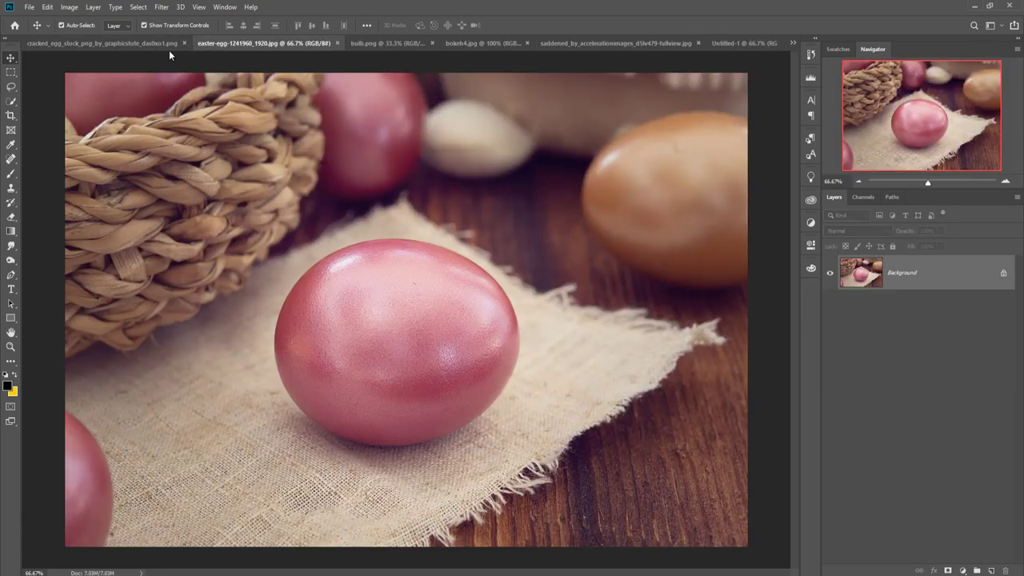
{"action": "left_click", "coordinate": [81, 42]}
{"action": "mouse_move", "coordinate": [83, 44]}
{"action": "left_mouse_down"}
{"action": "mouse_move", "coordinate": [84, 70]}
{"action": "mouse_move", "coordinate": [622, 193]}
{"action": "left_mouse_up"}
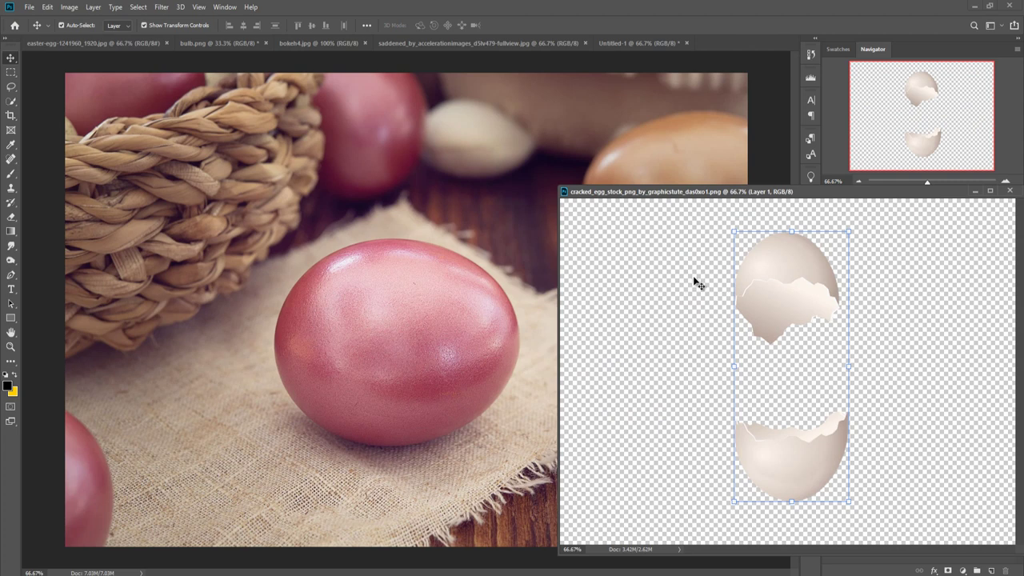
{"action": "left_click", "coordinate": [628, 42]}
{"action": "left_click", "coordinate": [805, 272]}
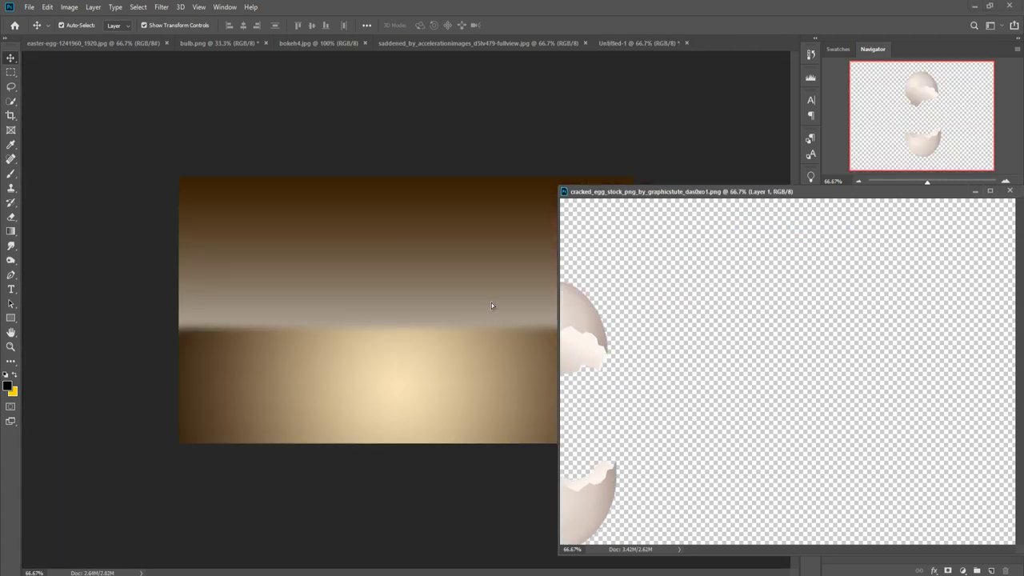
{"action": "left_click_drag", "start_coordinate": [731, 332], "coordinate": [492, 303]}
{"action": "left_click", "coordinate": [975, 192]}
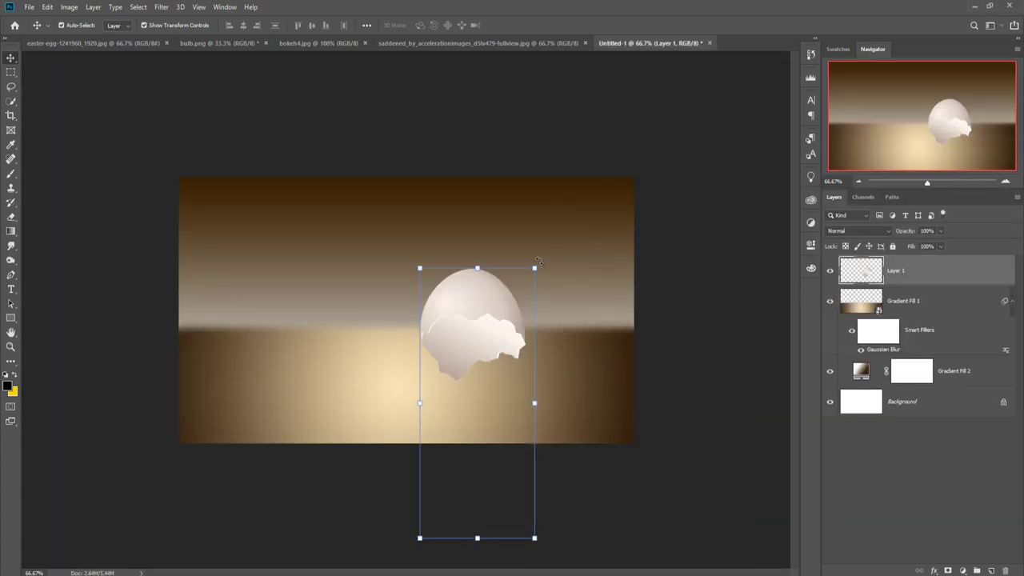
Rotate the eggshells about 89° to level and place them low and centred
{"action": "key", "text": "ctrl+t"}
{"action": "left_click_drag", "start_coordinate": [541, 262], "coordinate": [595, 418]}
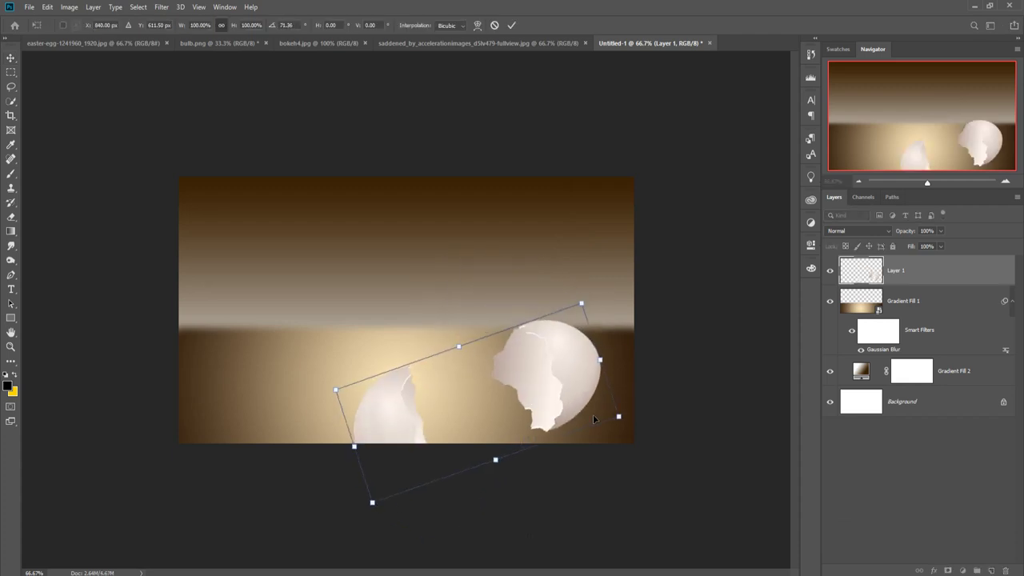
{"action": "left_click_drag", "start_coordinate": [603, 298], "coordinate": [640, 334]}
{"action": "mouse_move", "coordinate": [582, 383]}
{"action": "left_mouse_down"}
{"action": "mouse_move", "coordinate": [545, 344]}
{"action": "mouse_move", "coordinate": [533, 345]}
{"action": "left_mouse_up"}
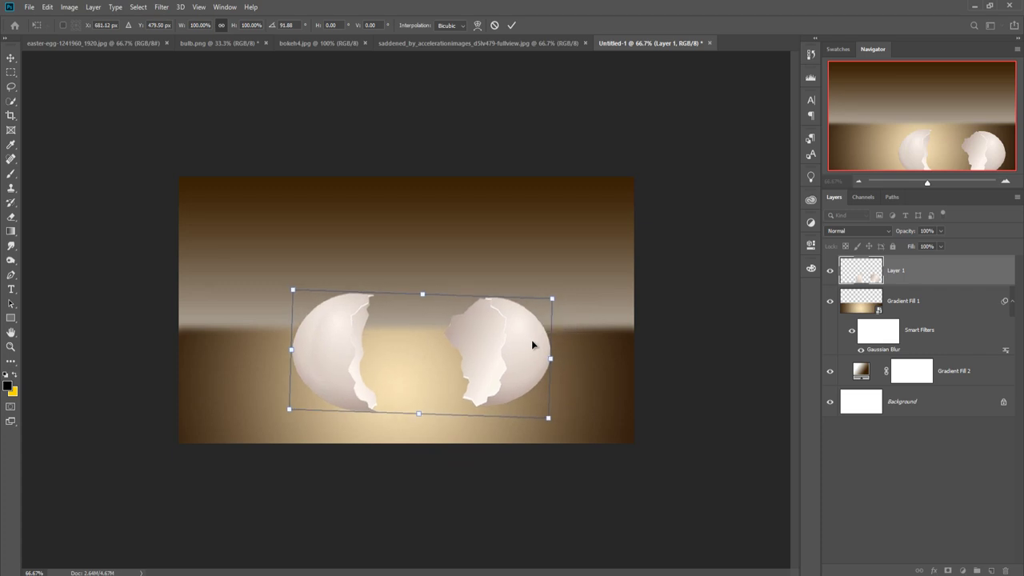
{"action": "left_click_drag", "start_coordinate": [573, 295], "coordinate": [570, 286]}
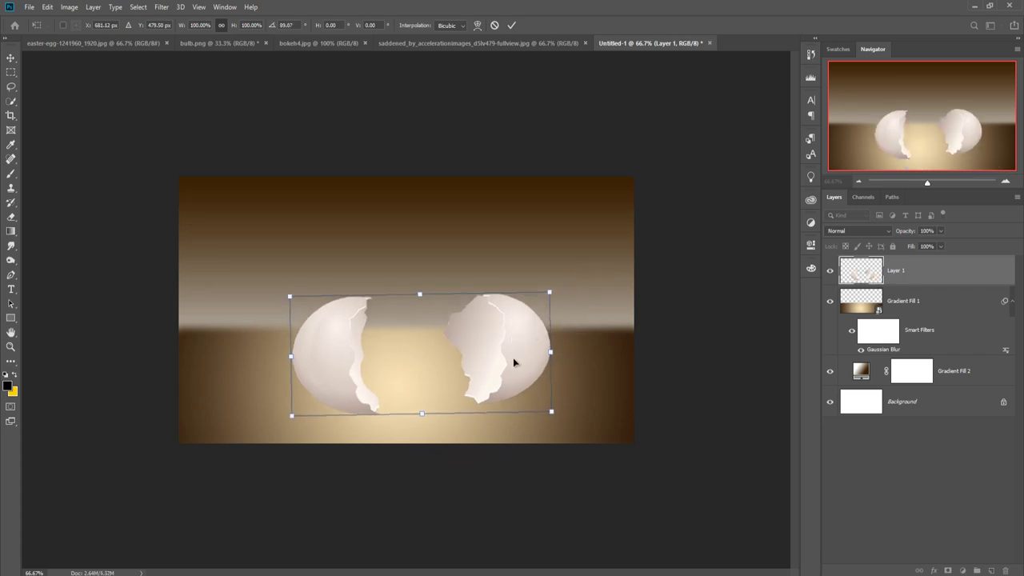
{"action": "left_click_drag", "start_coordinate": [512, 357], "coordinate": [499, 363]}
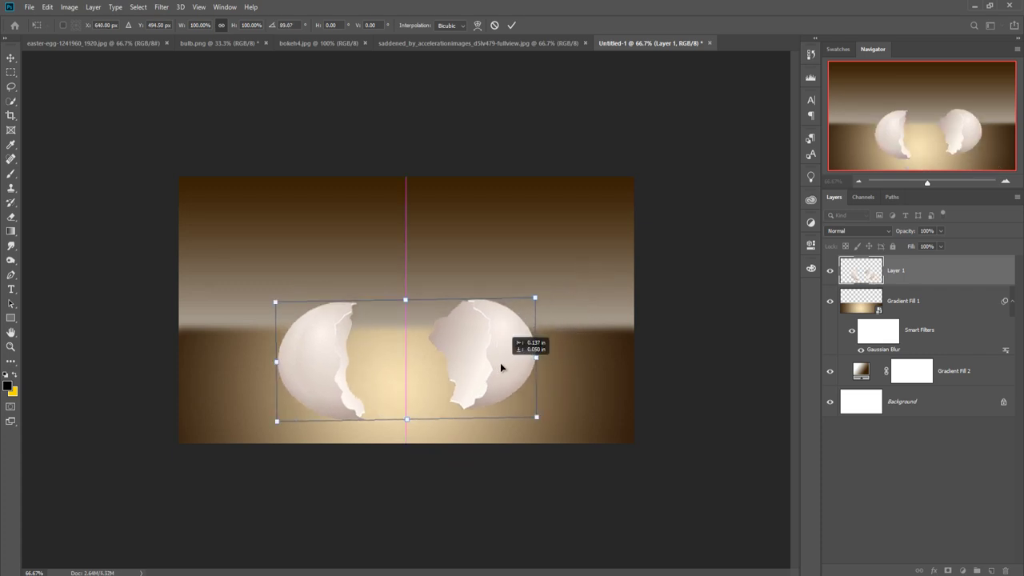
{"action": "left_click", "coordinate": [511, 25]}
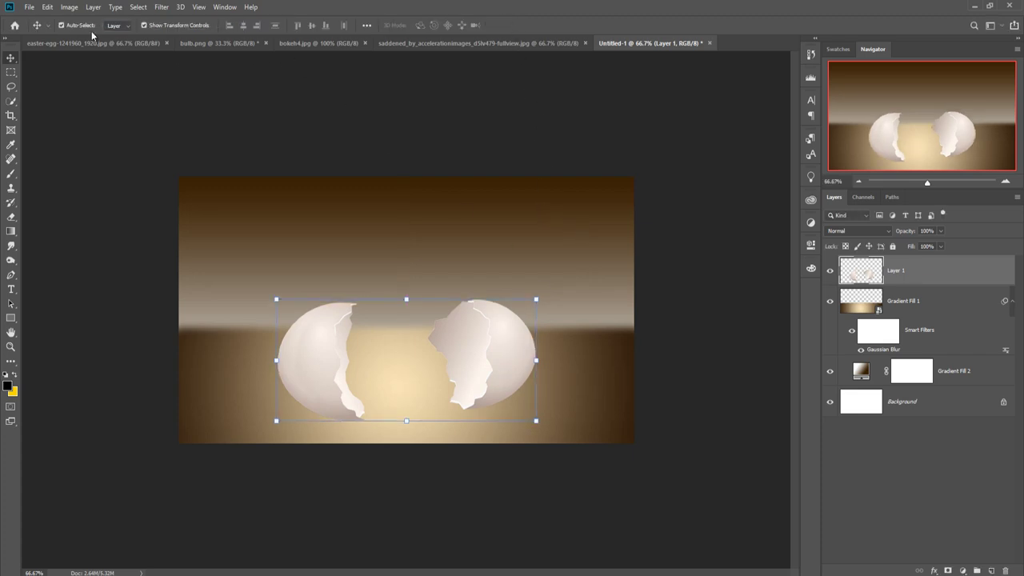
{"action": "left_click", "coordinate": [49, 7]}
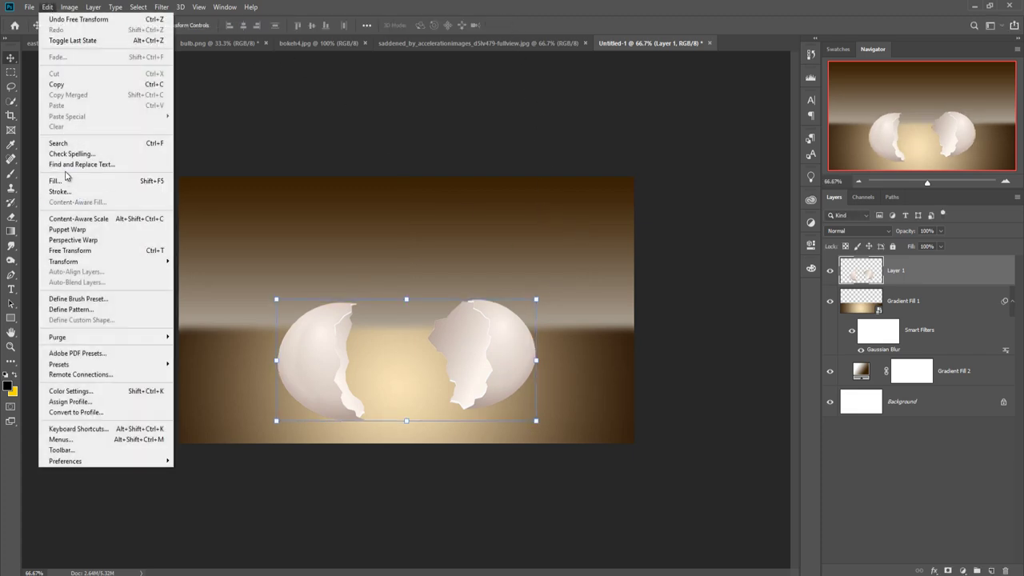
Lasso the right eggshell half, cut it and paste it onto a new Layer 2
{"action": "left_click", "coordinate": [11, 86]}
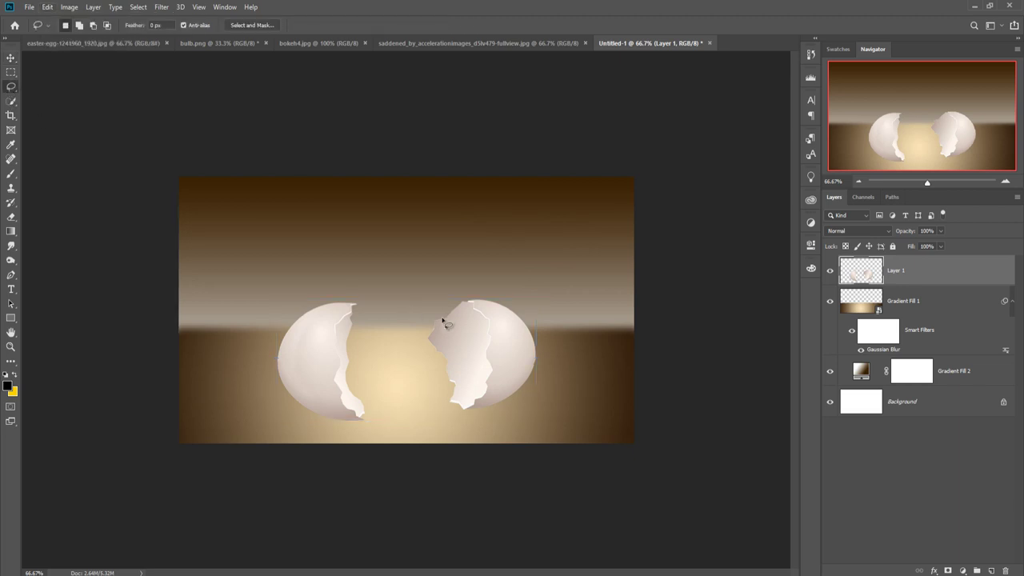
{"action": "mouse_move", "coordinate": [444, 291]}
{"action": "left_mouse_down"}
{"action": "mouse_move", "coordinate": [416, 388]}
{"action": "mouse_move", "coordinate": [444, 289]}
{"action": "left_mouse_up"}
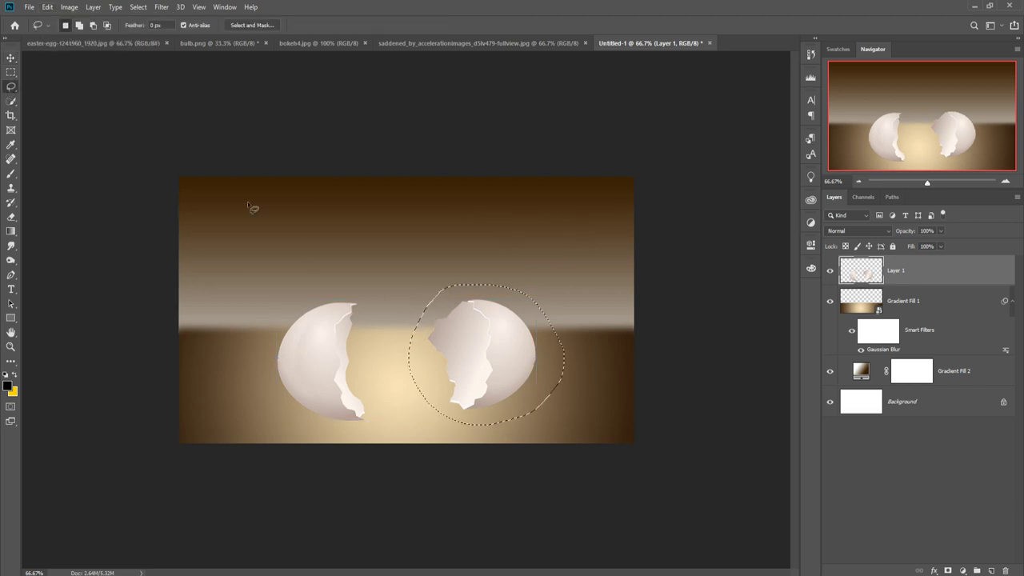
{"action": "left_click", "coordinate": [48, 7]}
{"action": "left_click", "coordinate": [55, 73]}
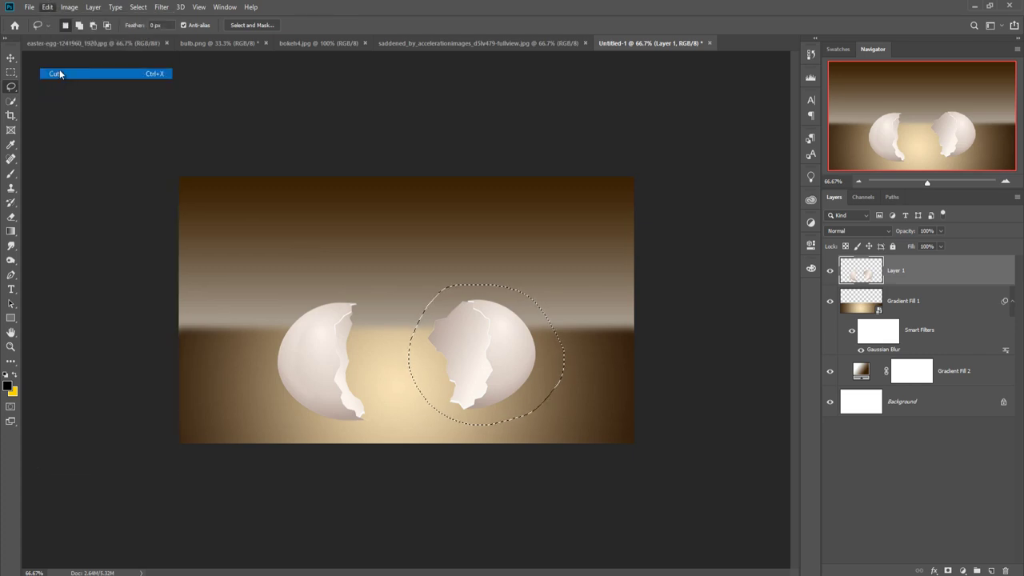
{"action": "left_click", "coordinate": [48, 7]}
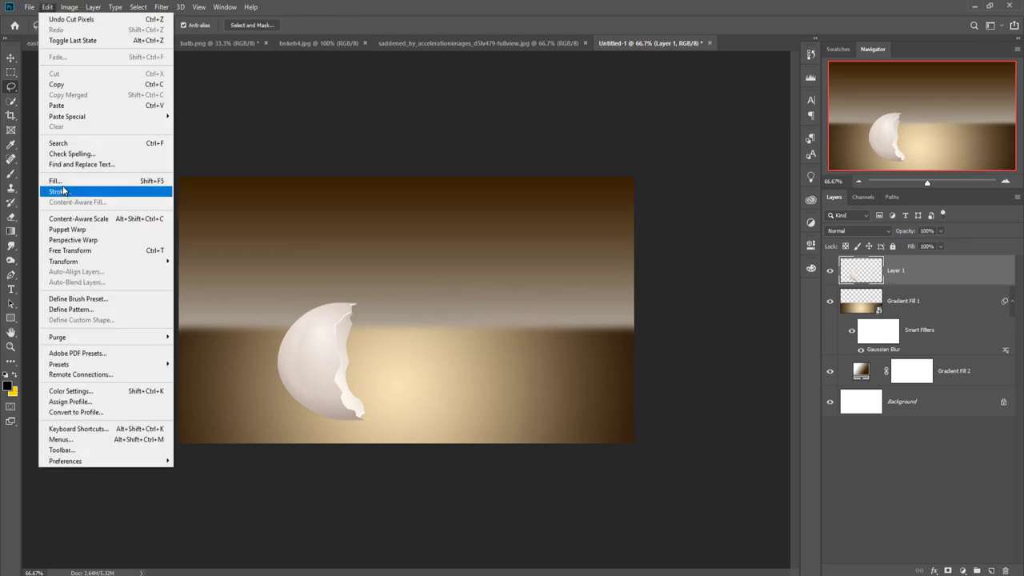
{"action": "left_click", "coordinate": [58, 108]}
Rotate the pasted eggshell about 20 degrees and move it beside the other half
{"action": "key", "text": "v"}
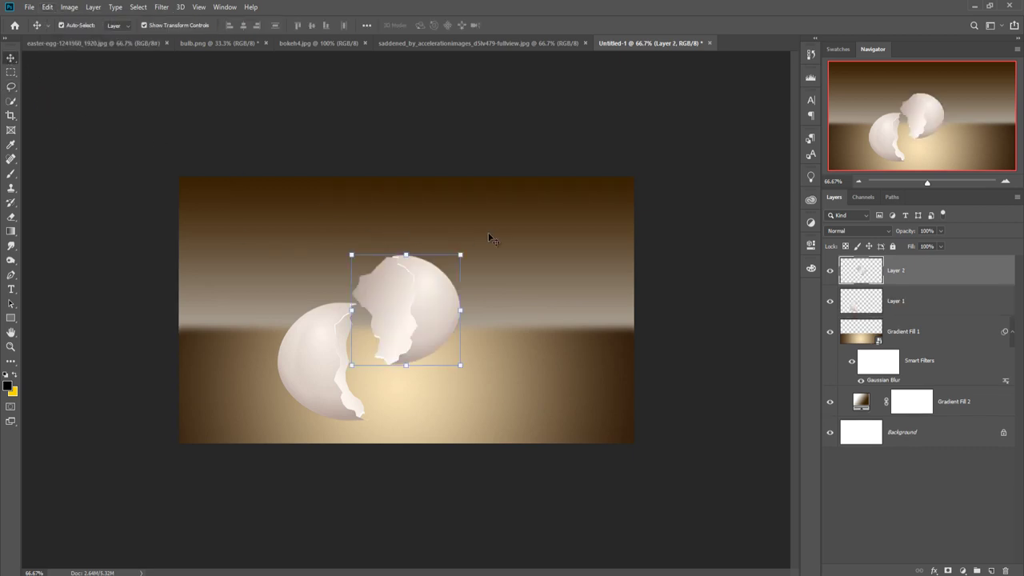
{"action": "left_click_drag", "start_coordinate": [477, 247], "coordinate": [496, 273]}
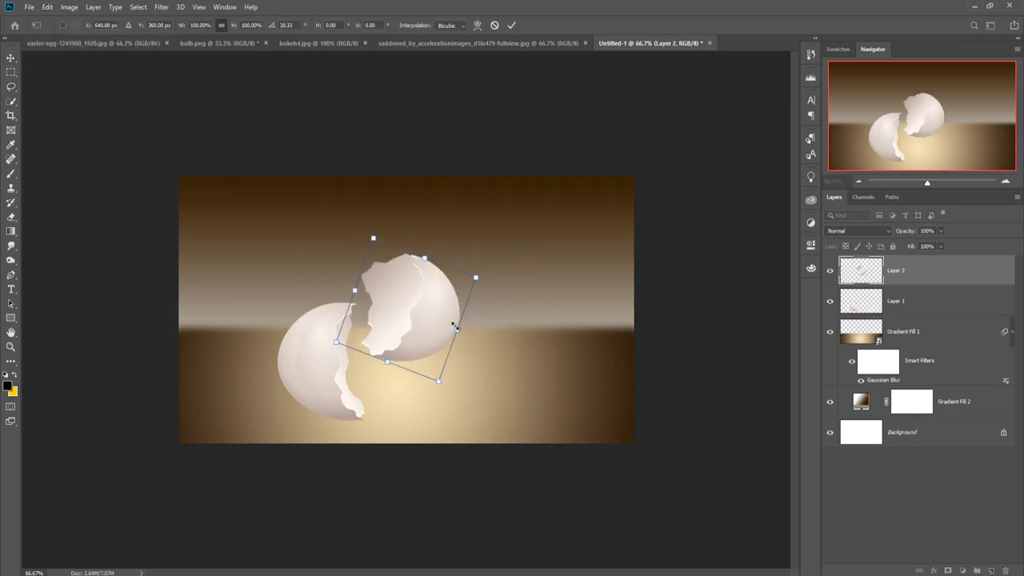
{"action": "left_click_drag", "start_coordinate": [456, 339], "coordinate": [524, 382]}
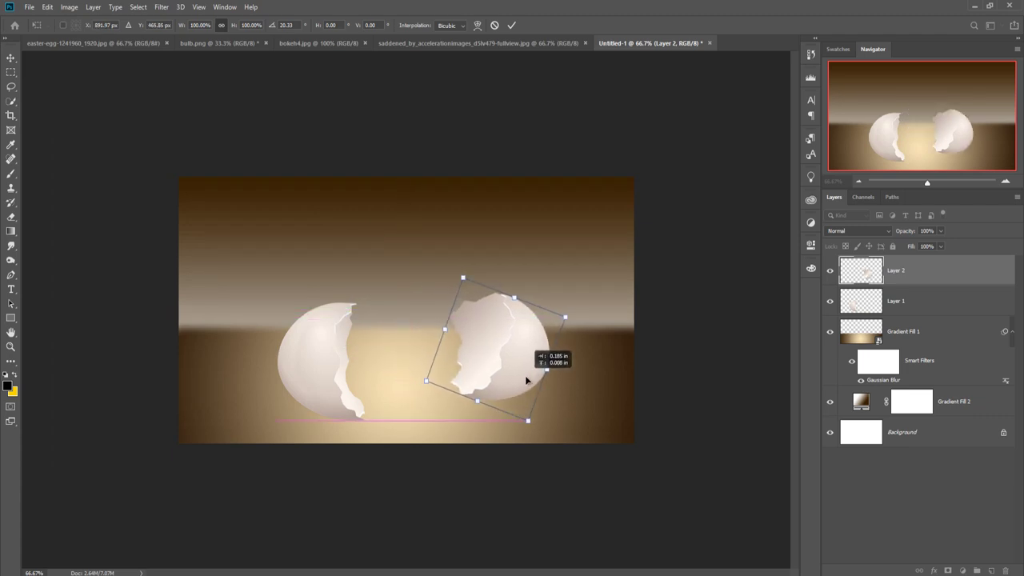
{"action": "left_click", "coordinate": [511, 24]}
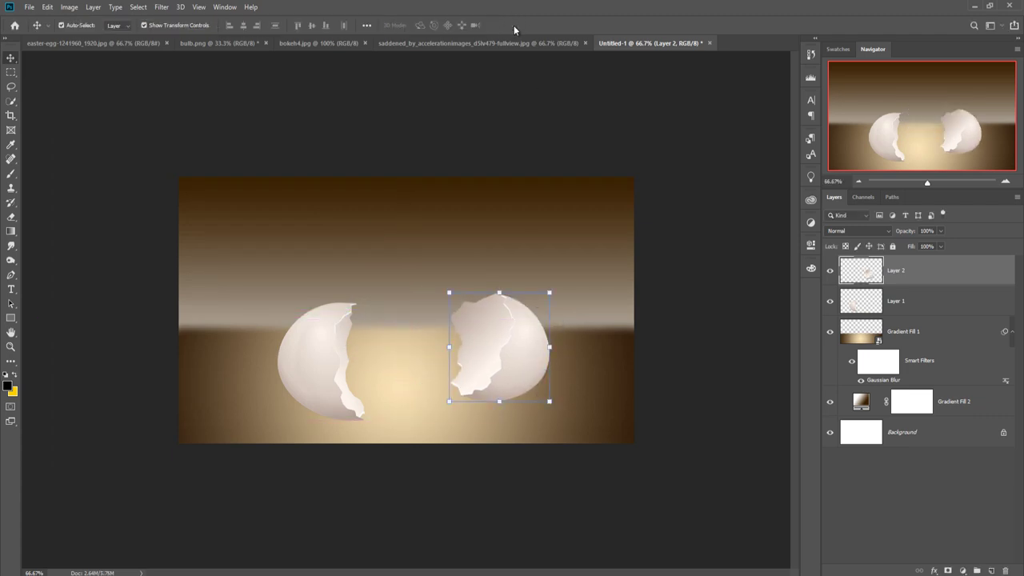
Tilt the left eggshell about -24° and the right about 14°, repositioning both apart
{"action": "left_click", "coordinate": [332, 344]}
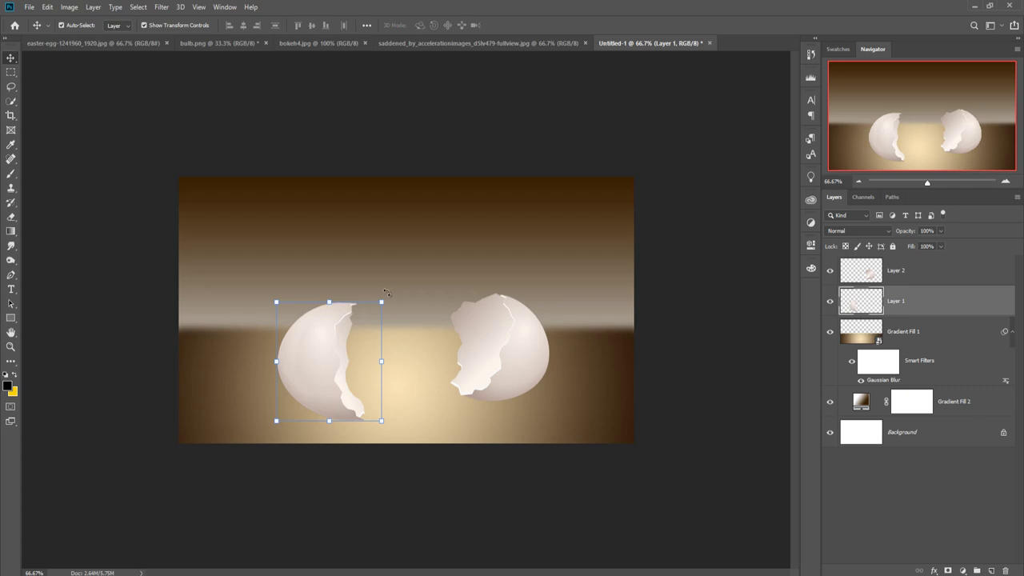
{"action": "left_click_drag", "start_coordinate": [386, 293], "coordinate": [354, 276]}
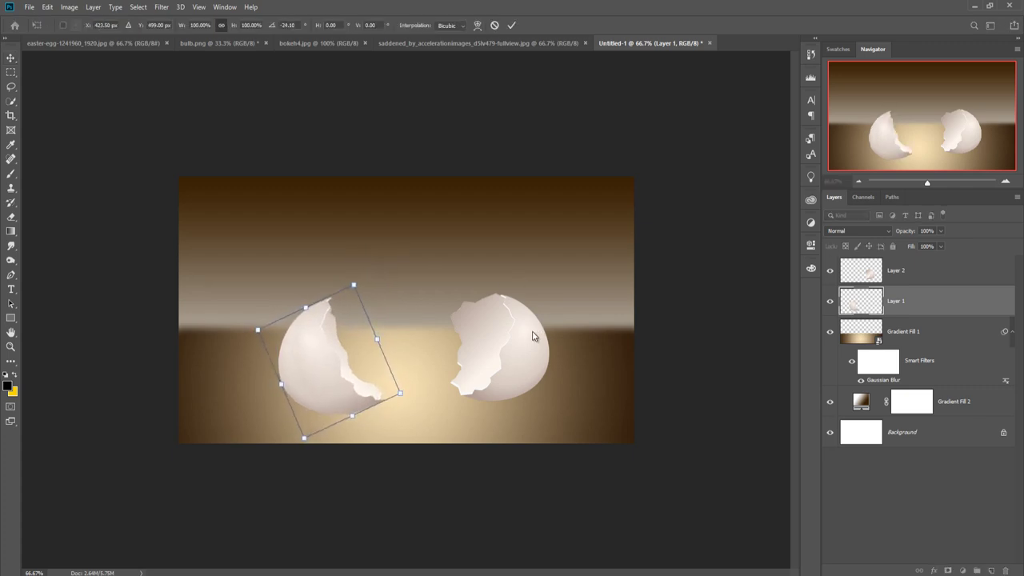
{"action": "key", "text": "Escape"}
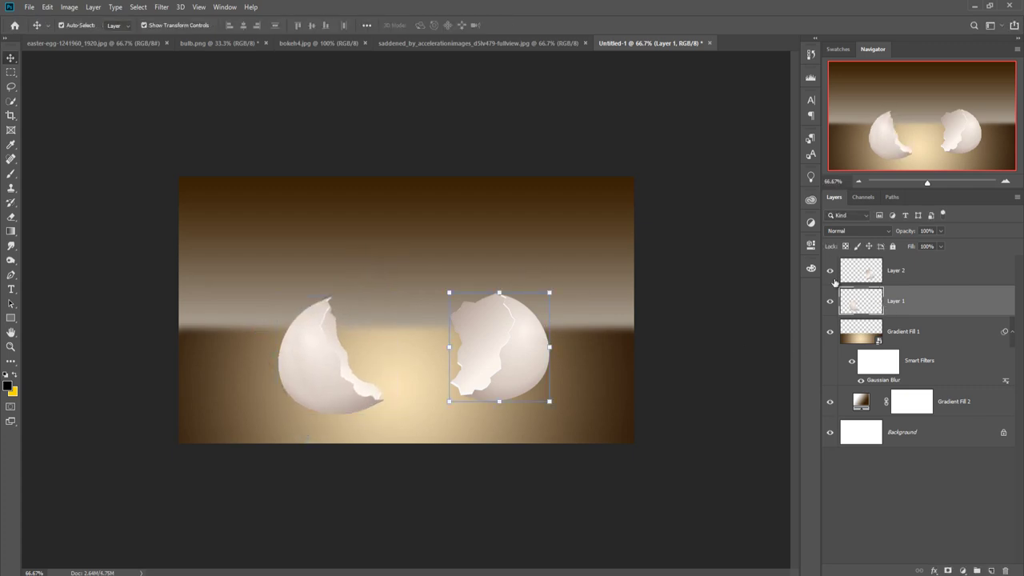
{"action": "left_click", "coordinate": [835, 280]}
{"action": "left_click_drag", "start_coordinate": [556, 281], "coordinate": [555, 300]}
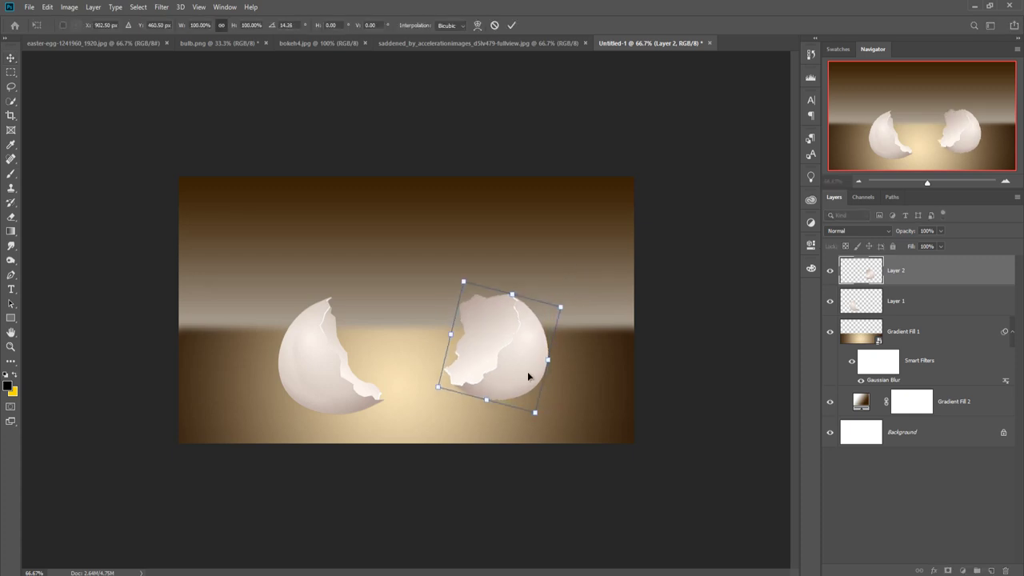
{"action": "left_click_drag", "start_coordinate": [528, 371], "coordinate": [533, 388]}
{"action": "key", "text": "Return"}
{"action": "left_click_drag", "start_coordinate": [324, 397], "coordinate": [322, 386]}
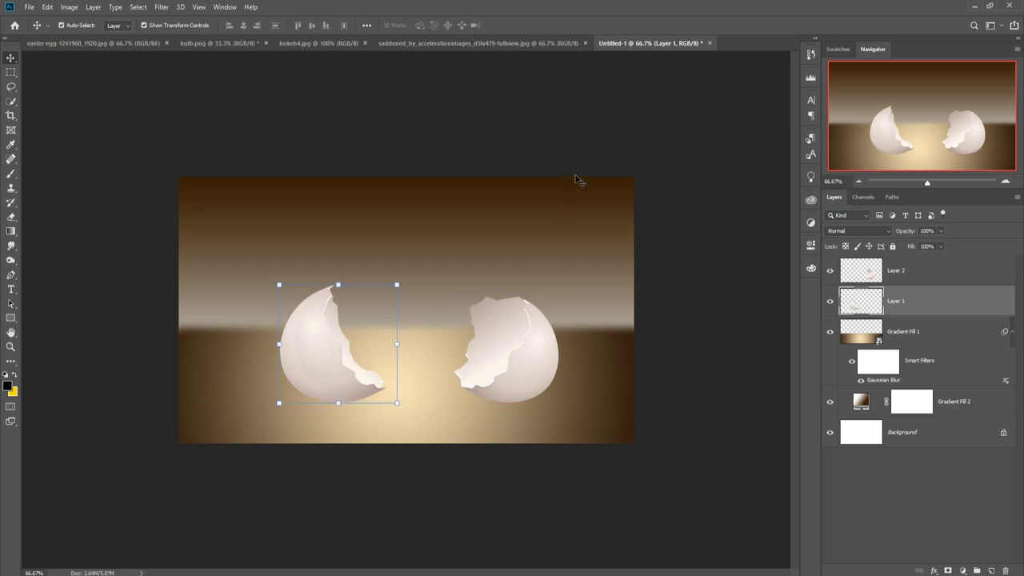
{"action": "left_click_drag", "start_coordinate": [328, 344], "coordinate": [322, 344]}
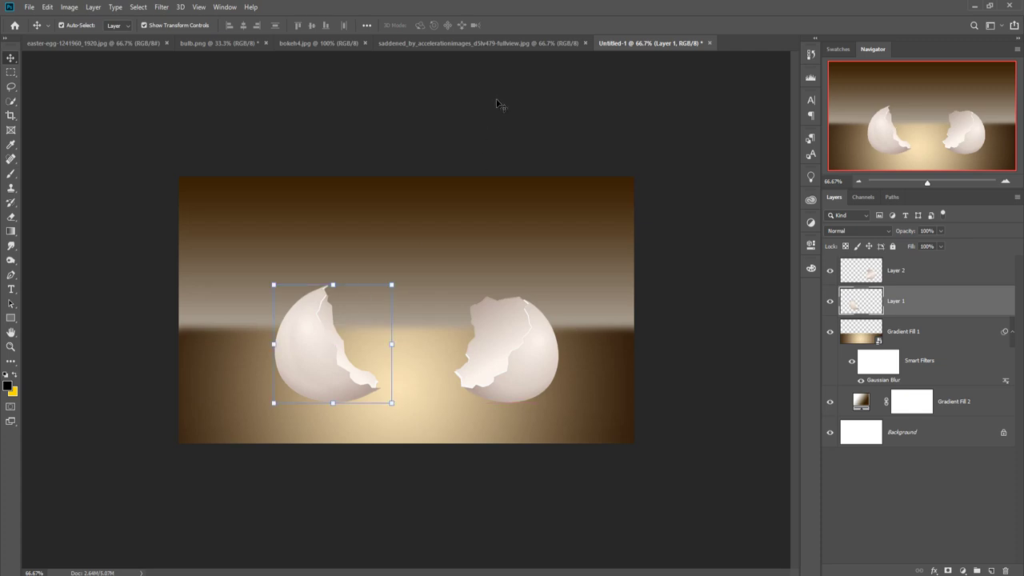
Add a Hue/Saturation adjustment layer above the right eggshell's layer
{"action": "left_click", "coordinate": [919, 271]}
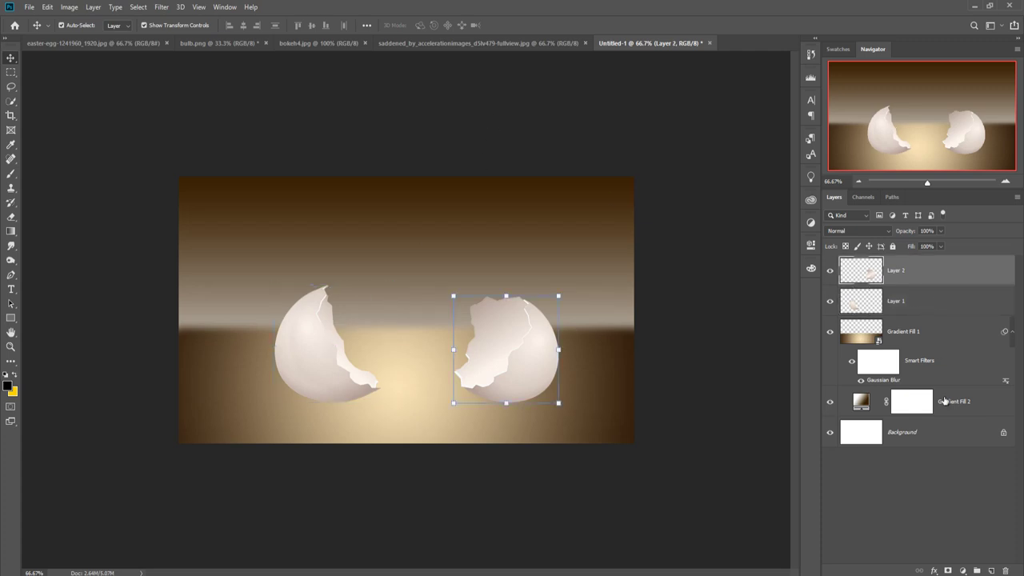
{"action": "left_click", "coordinate": [964, 568]}
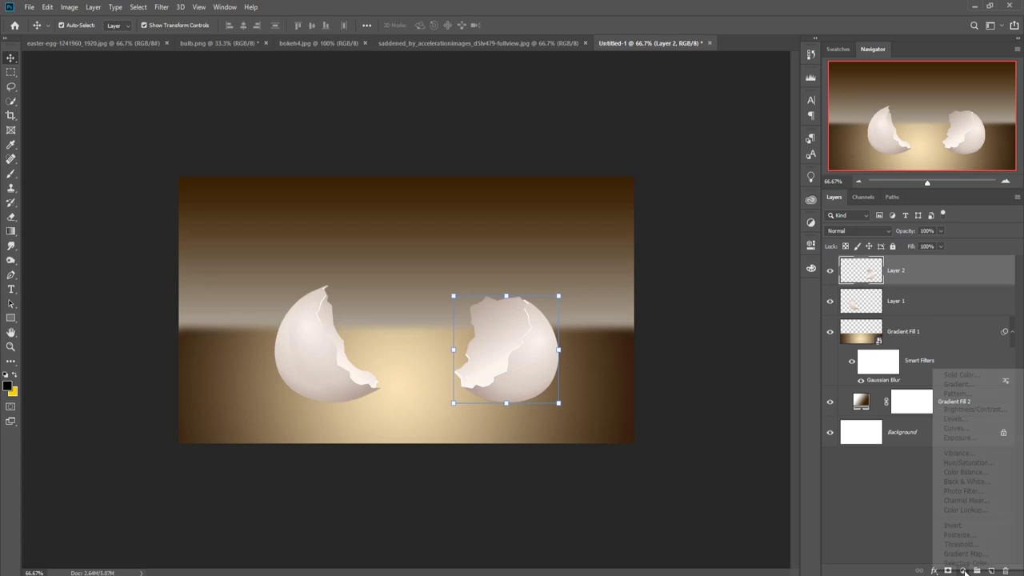
{"action": "left_click", "coordinate": [976, 467]}
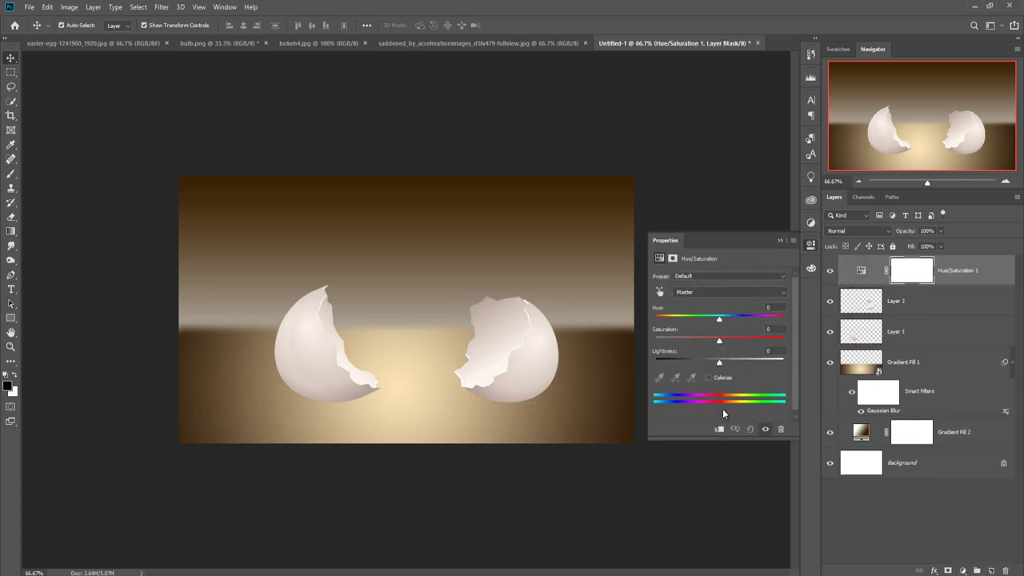
Clip the adjustment to the right eggshell, enable Colorize, set Hue about 26 and raise Saturation
{"action": "left_click", "coordinate": [719, 429]}
{"action": "left_click", "coordinate": [708, 378]}
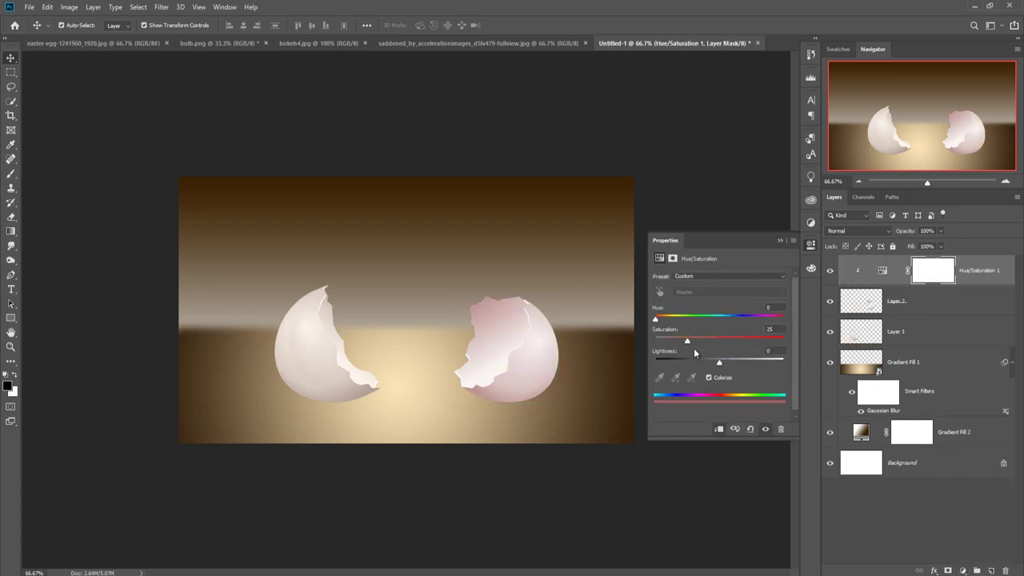
{"action": "left_click_drag", "start_coordinate": [656, 320], "coordinate": [667, 319]}
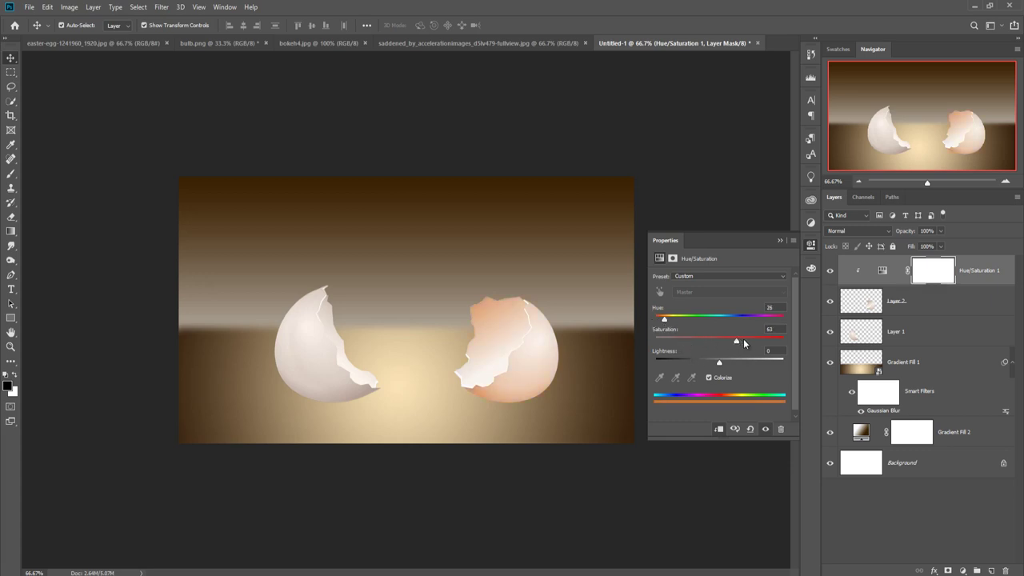
{"action": "left_click_drag", "start_coordinate": [764, 341], "coordinate": [781, 341]}
{"action": "left_click", "coordinate": [780, 241]}
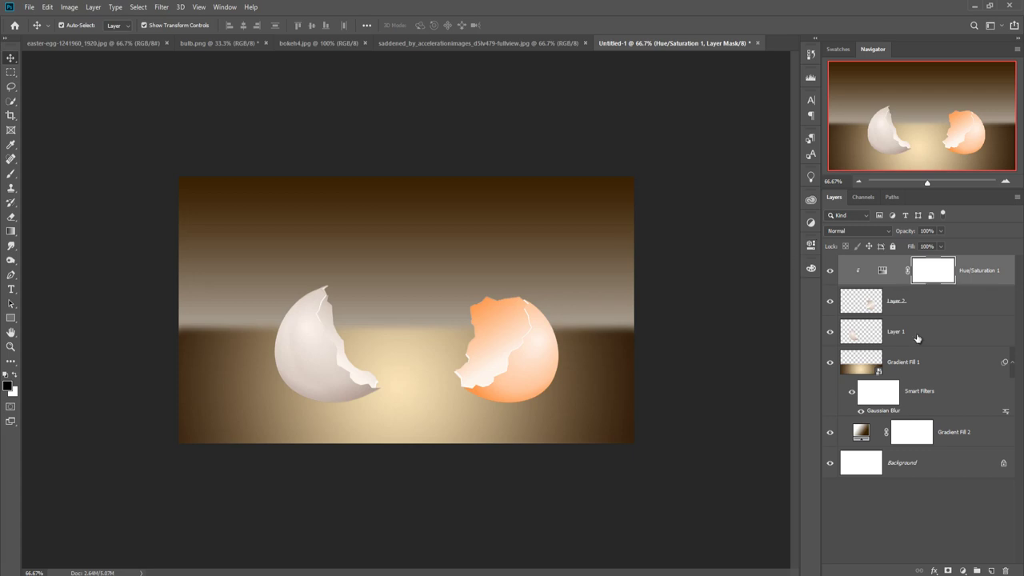
Duplicate Hue/Saturation 1, move the copy above Layer 1 and clip it to the left eggshell
{"action": "right_click", "coordinate": [982, 275]}
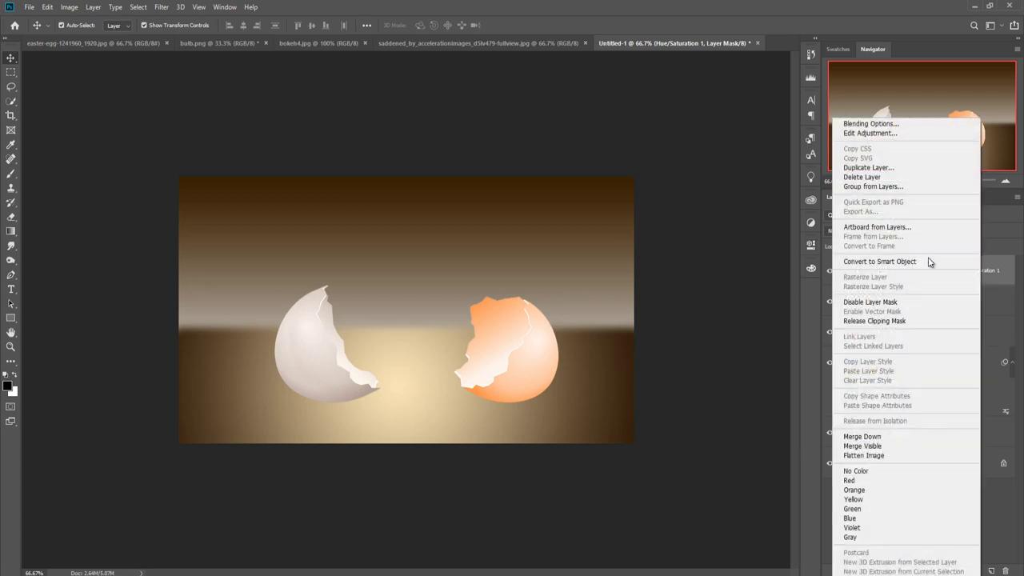
{"action": "left_click", "coordinate": [920, 167]}
{"action": "left_click", "coordinate": [607, 166]}
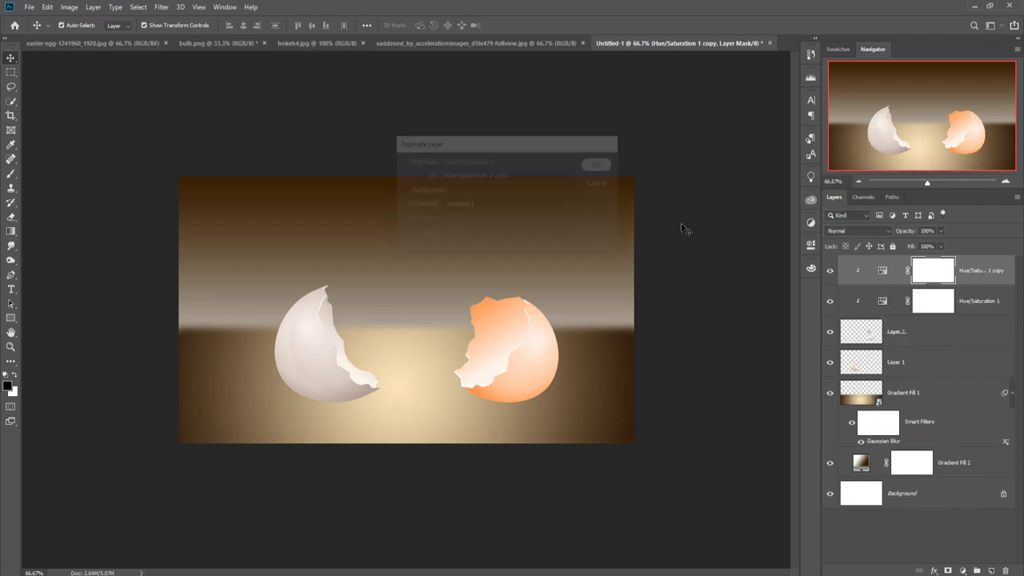
{"action": "left_click_drag", "start_coordinate": [977, 276], "coordinate": [977, 340]}
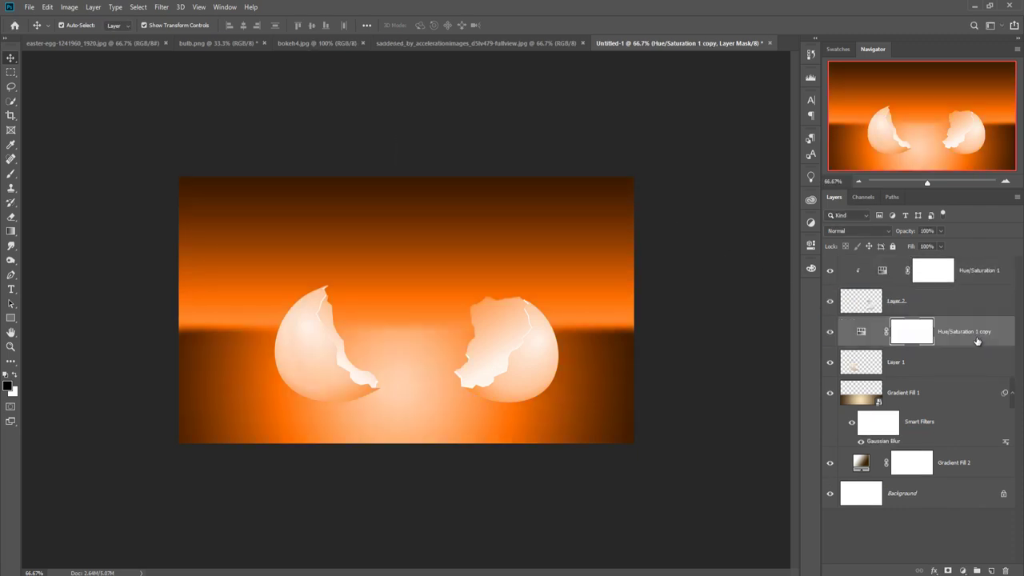
{"action": "right_click", "coordinate": [972, 343]}
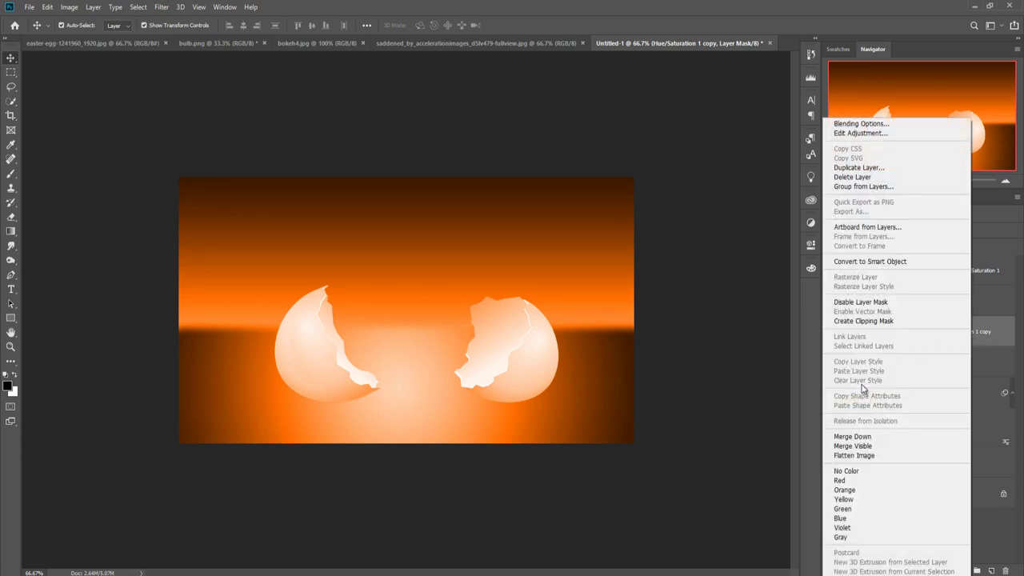
{"action": "left_click", "coordinate": [864, 321]}
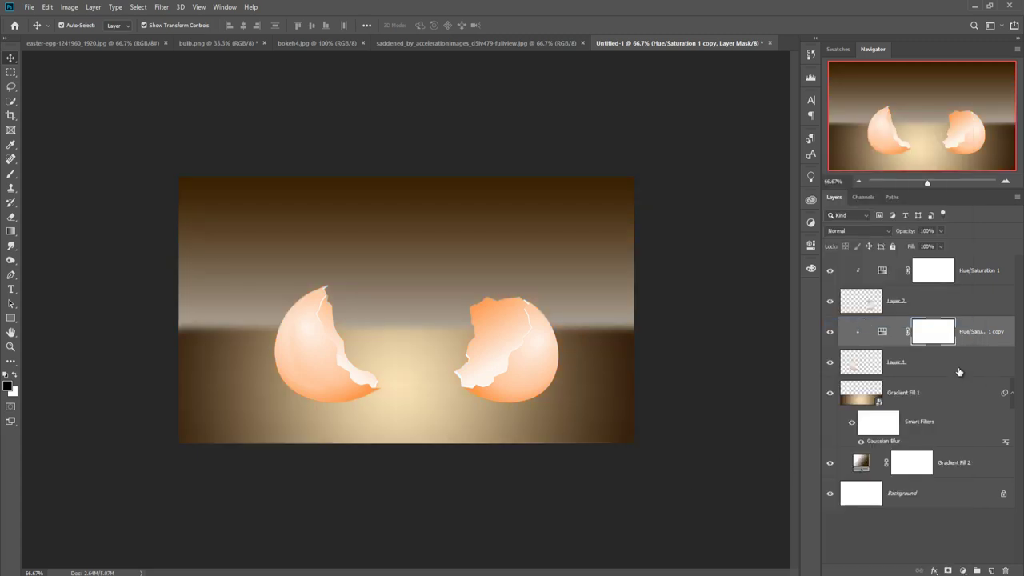
Lower the Lightness slightly on both eggshell Hue/Saturation adjustments
{"action": "double_click", "coordinate": [883, 332]}
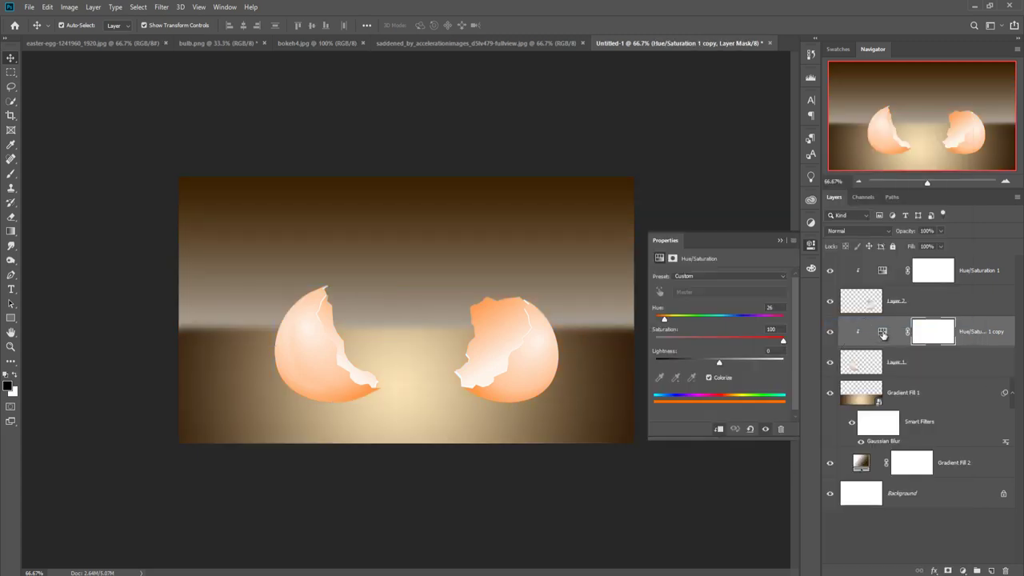
{"action": "left_click_drag", "start_coordinate": [719, 362], "coordinate": [712, 364]}
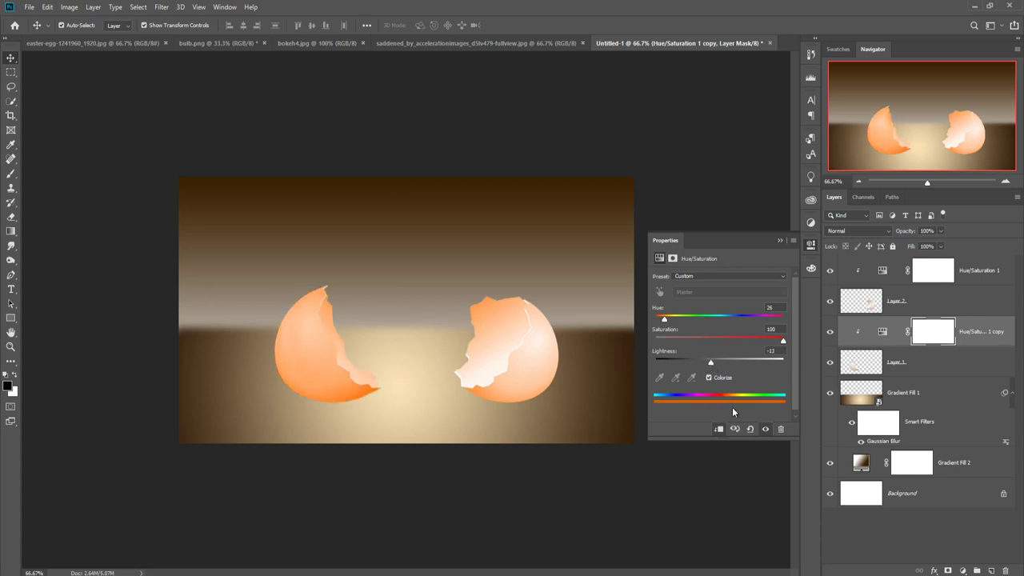
{"action": "left_click", "coordinate": [779, 242]}
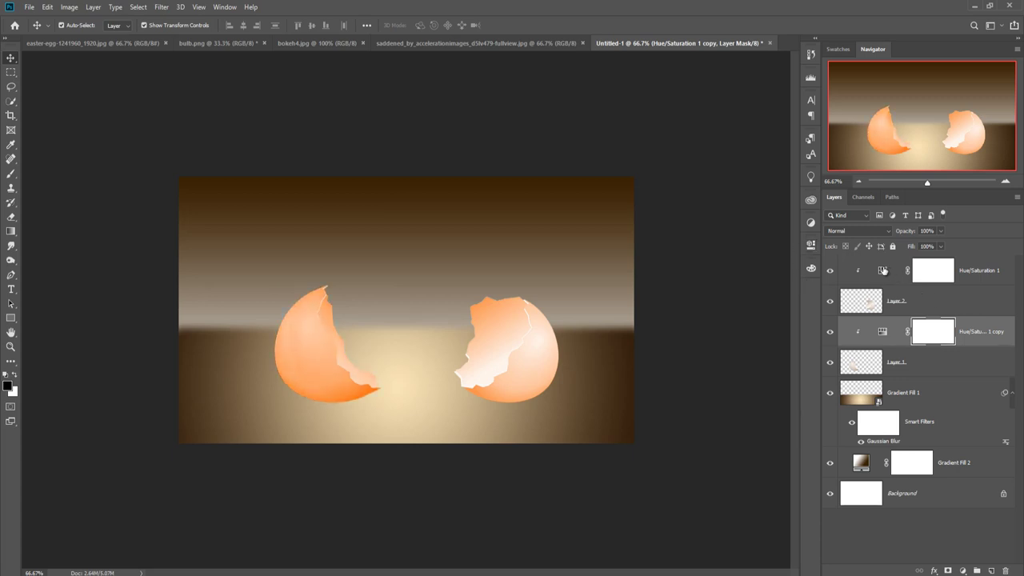
{"action": "left_click", "coordinate": [883, 270]}
{"action": "double_click", "coordinate": [882, 272]}
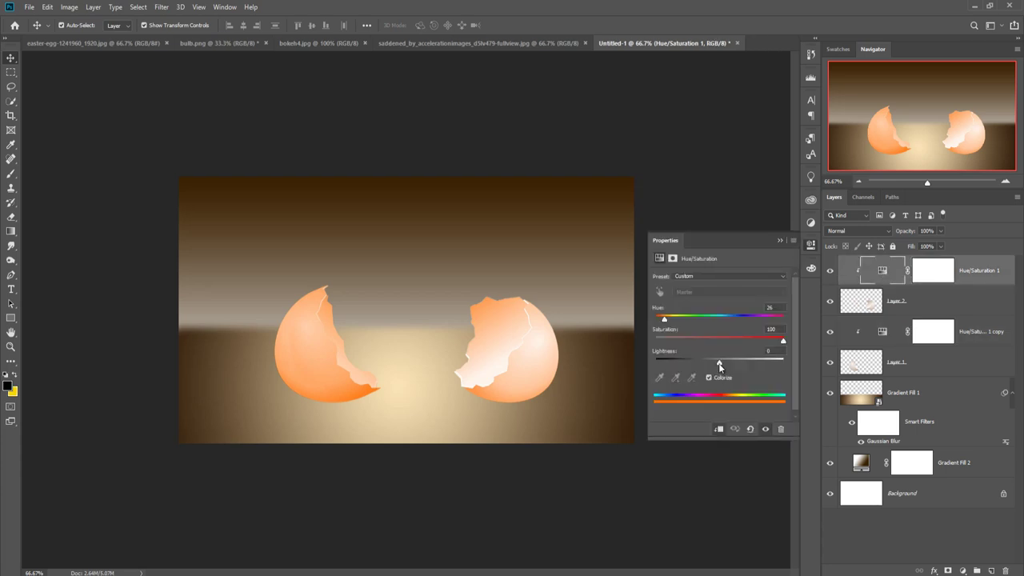
{"action": "left_click_drag", "start_coordinate": [718, 364], "coordinate": [710, 364]}
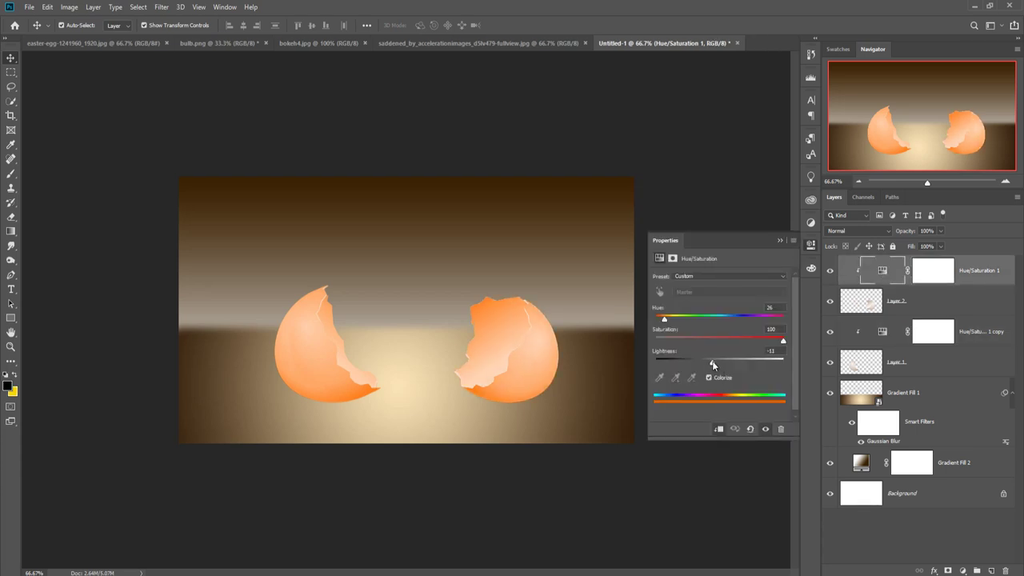
{"action": "left_click", "coordinate": [780, 240]}
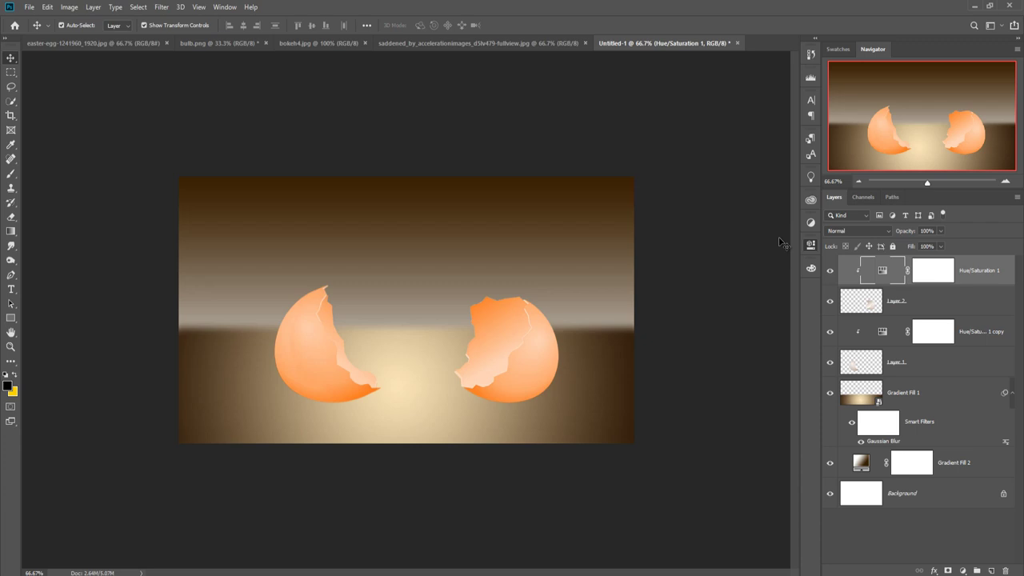
Merge each eggshell layer with its Hue/Saturation adjustment layer
{"action": "left_click", "coordinate": [976, 301], "text": "shift"}
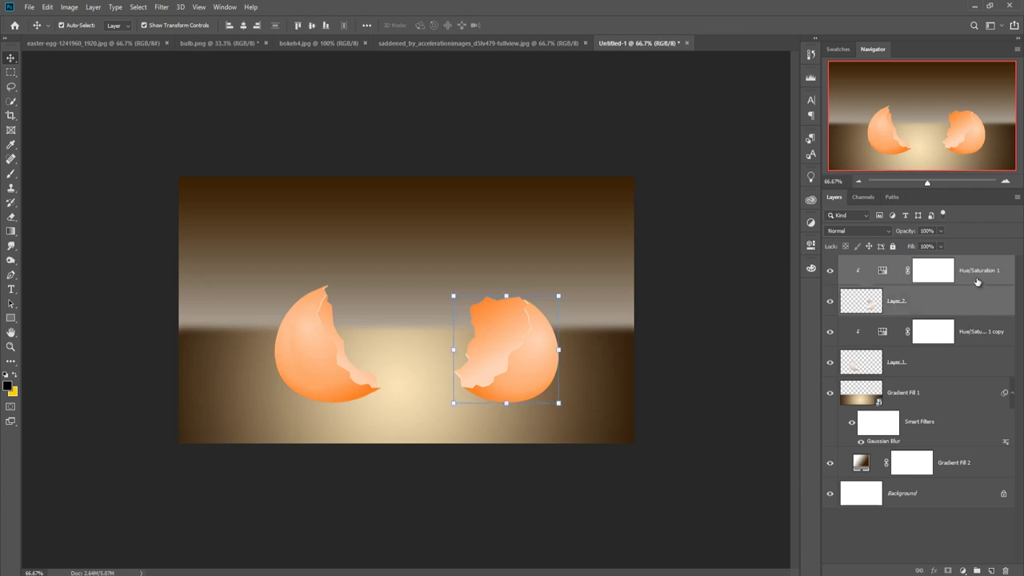
{"action": "right_click", "coordinate": [976, 277]}
{"action": "left_click", "coordinate": [858, 436]}
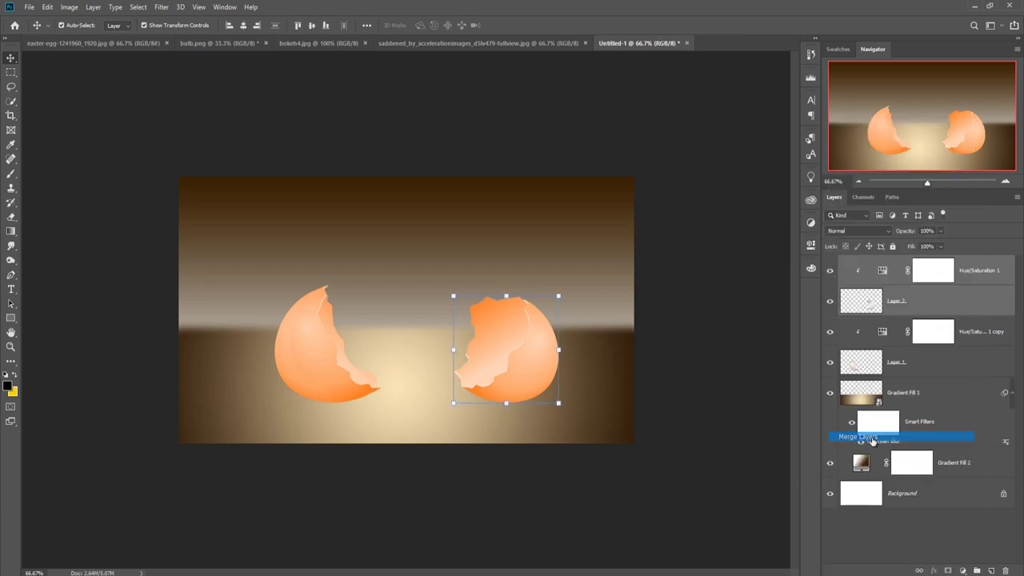
{"action": "left_click", "coordinate": [972, 301]}
{"action": "left_click", "coordinate": [968, 335], "text": "shift"}
{"action": "right_click", "coordinate": [970, 307]}
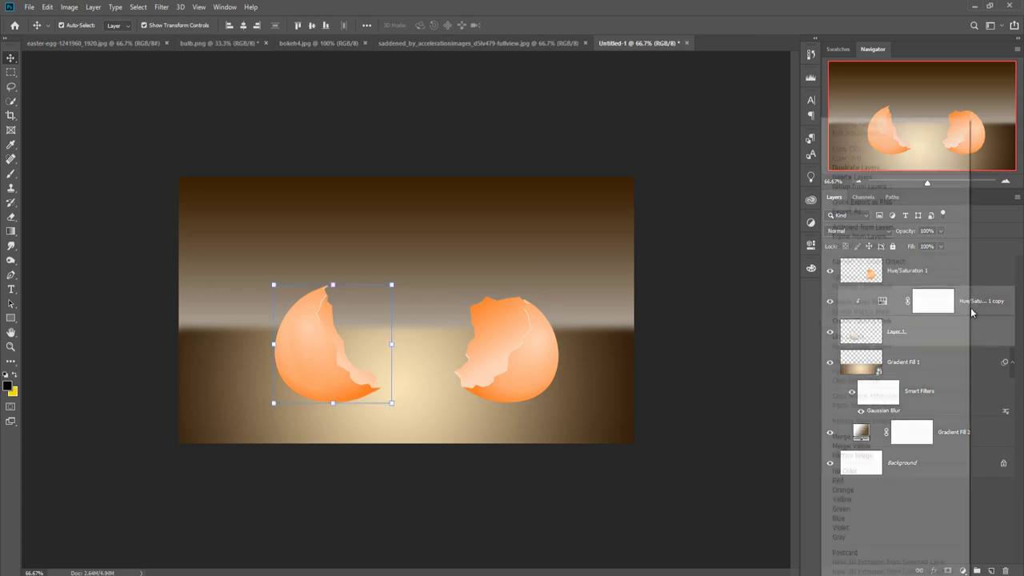
{"action": "left_click", "coordinate": [880, 439]}
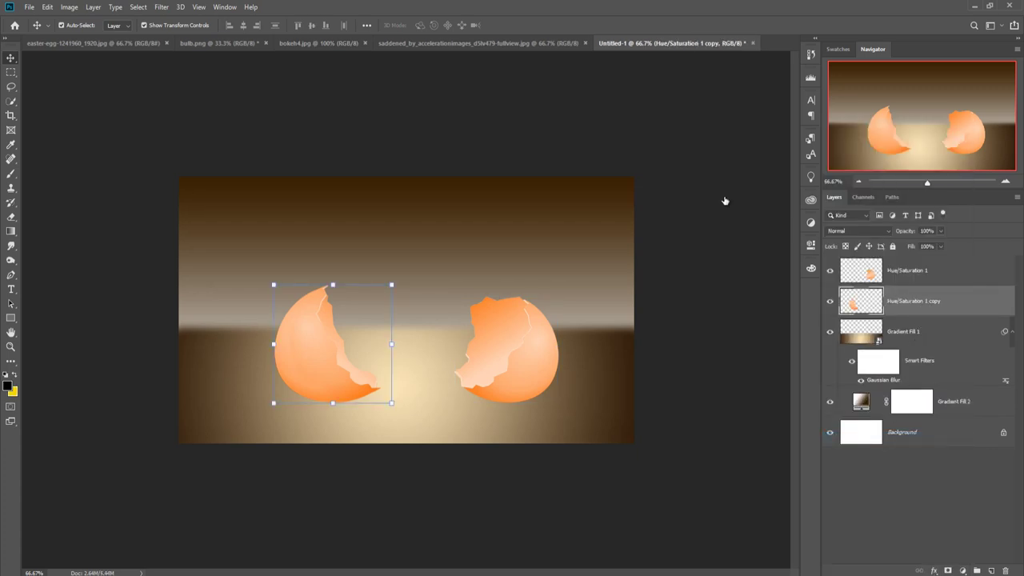
In the easter-egg photo, start a Pen path along the pink egg's left edge
{"action": "left_click", "coordinate": [77, 44]}
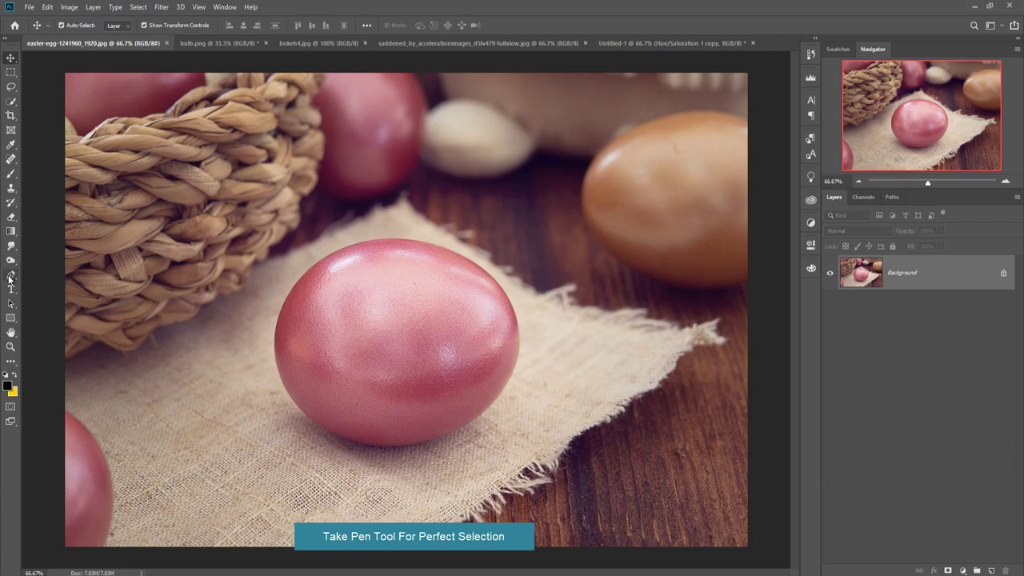
{"action": "left_click", "coordinate": [11, 276]}
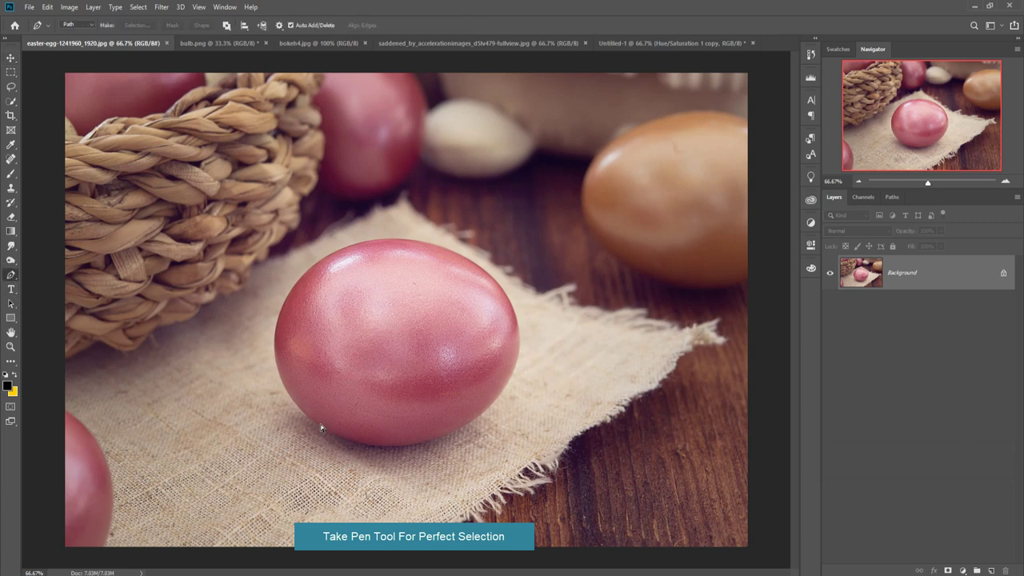
{"action": "scroll", "coordinate": [321, 428], "scroll_direction": "up", "scroll_amount": 2}
{"action": "scroll", "coordinate": [347, 418], "scroll_direction": "up", "scroll_amount": 2}
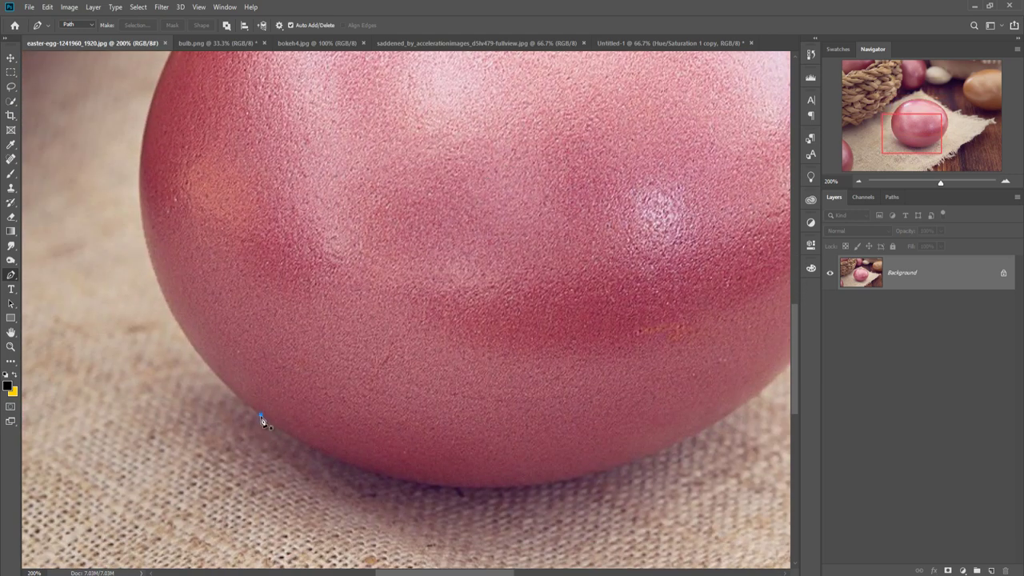
{"action": "left_click", "coordinate": [260, 415]}
{"action": "left_click", "coordinate": [147, 125]}
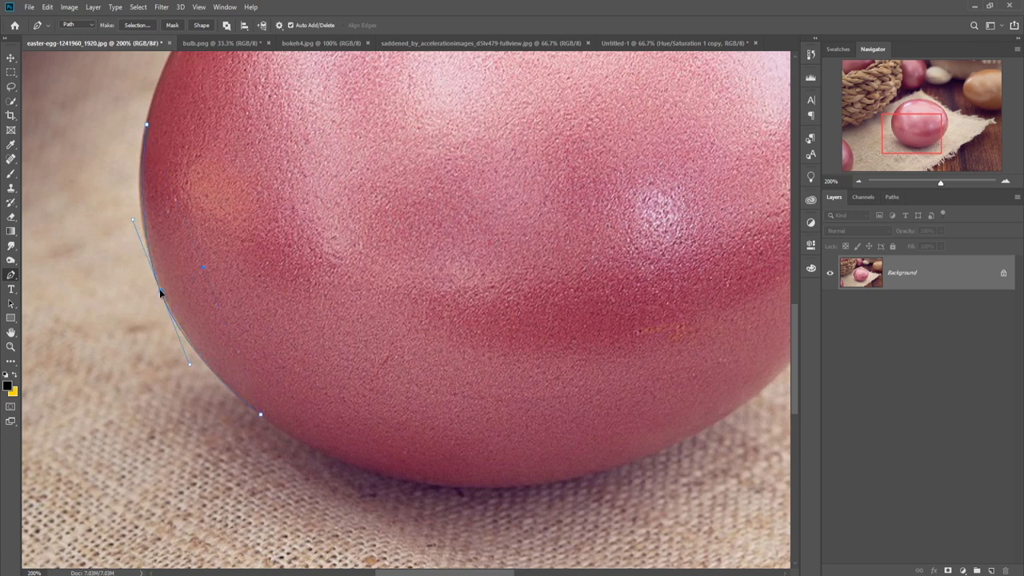
{"action": "left_click_drag", "start_coordinate": [138, 216], "coordinate": [124, 201]}
Continue the Pen path over the egg's top, right side and bottom, closing it
{"action": "scroll", "coordinate": [222, 312], "scroll_direction": "up", "scroll_amount": 5}
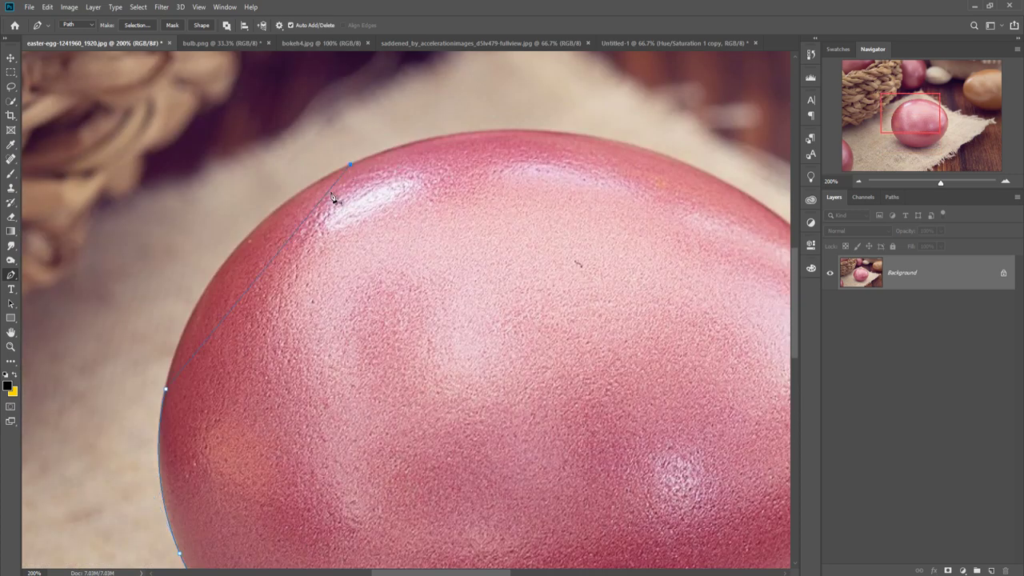
{"action": "left_click", "coordinate": [706, 171]}
{"action": "left_click_drag", "start_coordinate": [553, 168], "coordinate": [540, 131]}
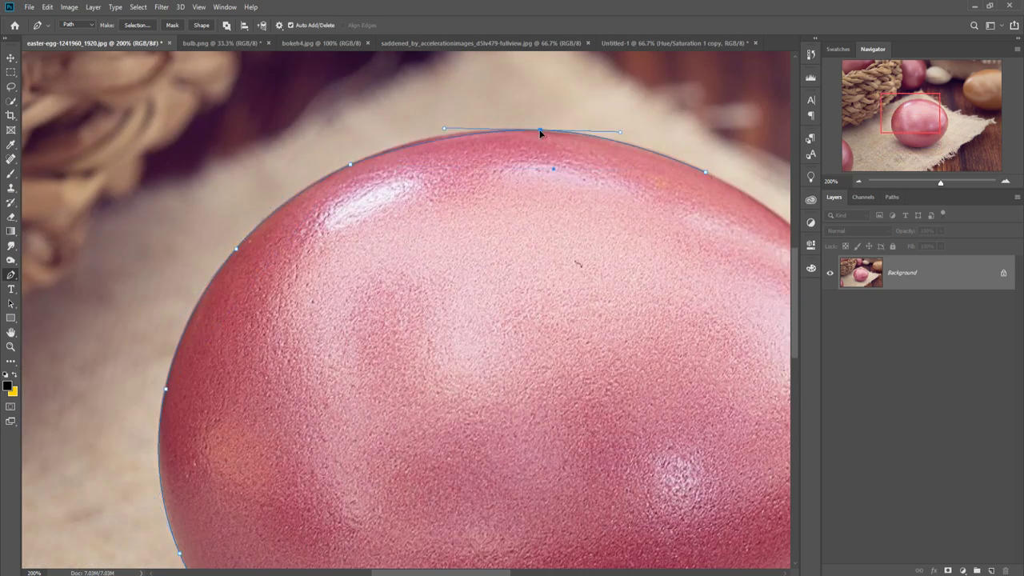
{"action": "scroll", "coordinate": [512, 243], "scroll_direction": "right", "scroll_amount": 5}
{"action": "left_click_drag", "start_coordinate": [556, 231], "coordinate": [599, 289]}
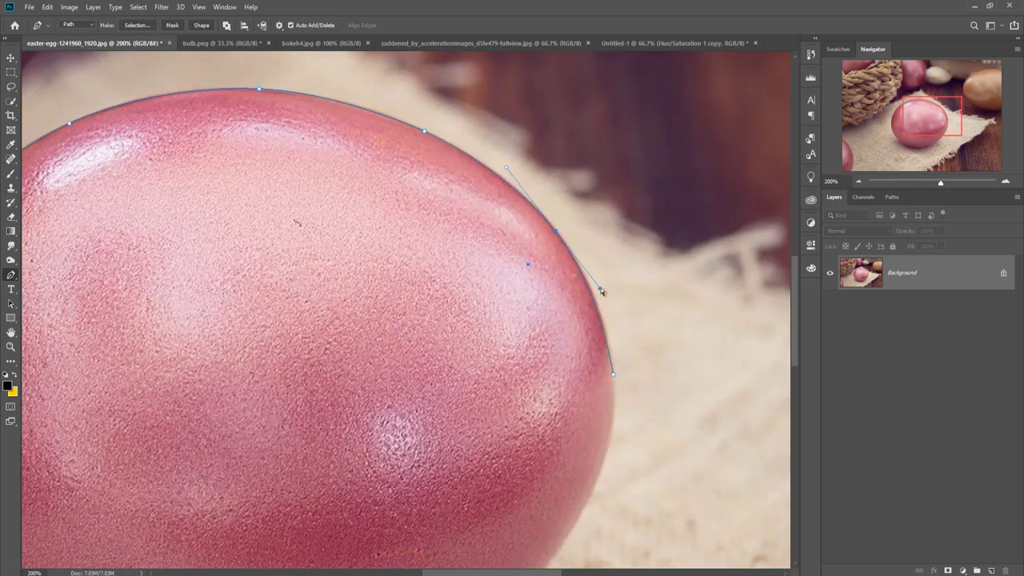
{"action": "scroll", "coordinate": [599, 290], "scroll_direction": "down", "scroll_amount": 3}
{"action": "left_click_drag", "start_coordinate": [572, 420], "coordinate": [539, 443]}
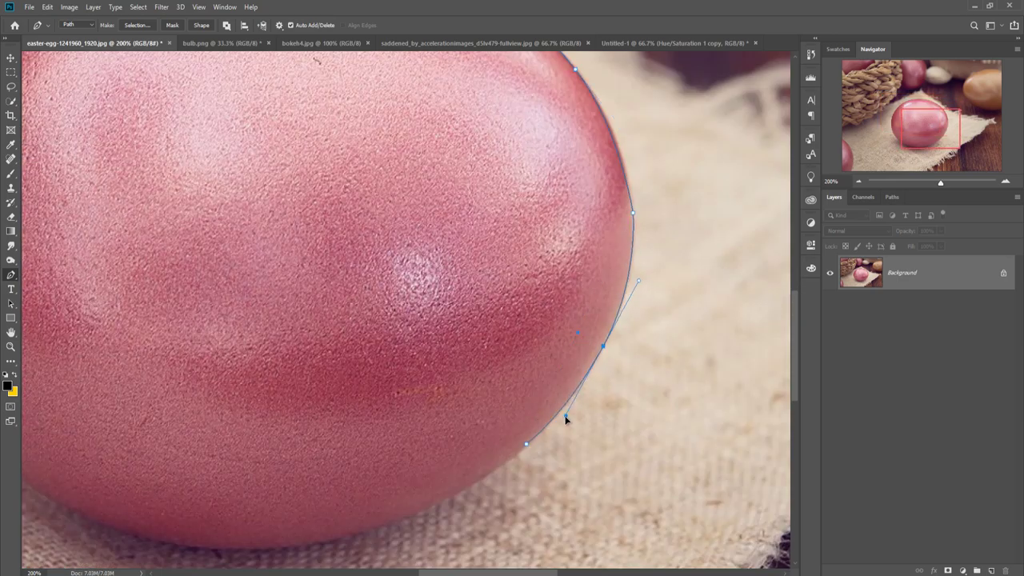
{"action": "scroll", "coordinate": [481, 452], "scroll_direction": "down", "scroll_amount": 2}
{"action": "scroll", "coordinate": [480, 452], "scroll_direction": "left", "scroll_amount": 3}
{"action": "left_click", "coordinate": [591, 414]}
{"action": "left_click", "coordinate": [451, 437]}
{"action": "left_click", "coordinate": [320, 422]}
{"action": "left_click", "coordinate": [261, 404]}
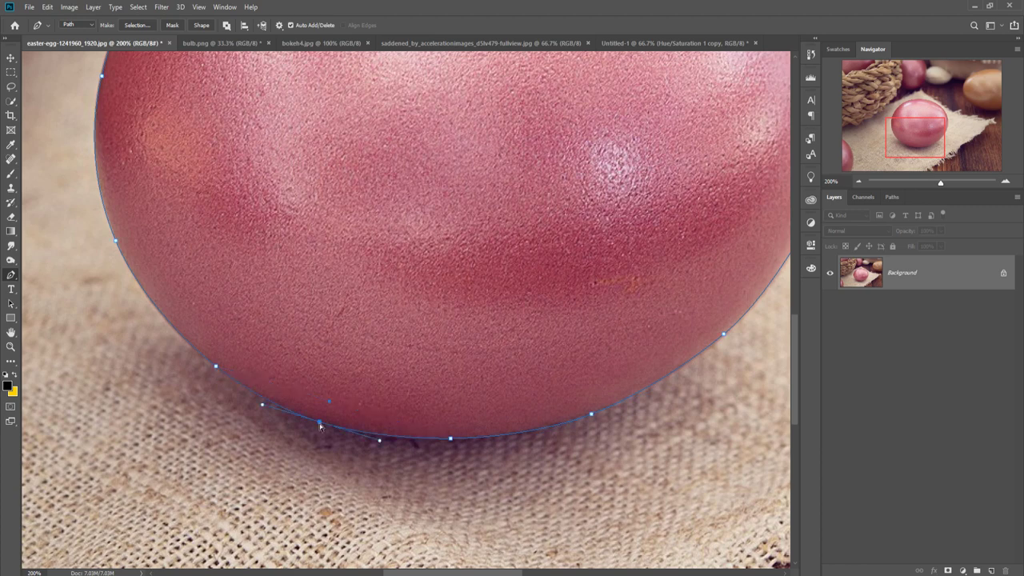
{"action": "left_click", "coordinate": [215, 365]}
Convert the closed egg path into an active selection
{"action": "key", "text": "ctrl+minus"}
{"action": "right_click", "coordinate": [450, 194]}
{"action": "left_click", "coordinate": [476, 232]}
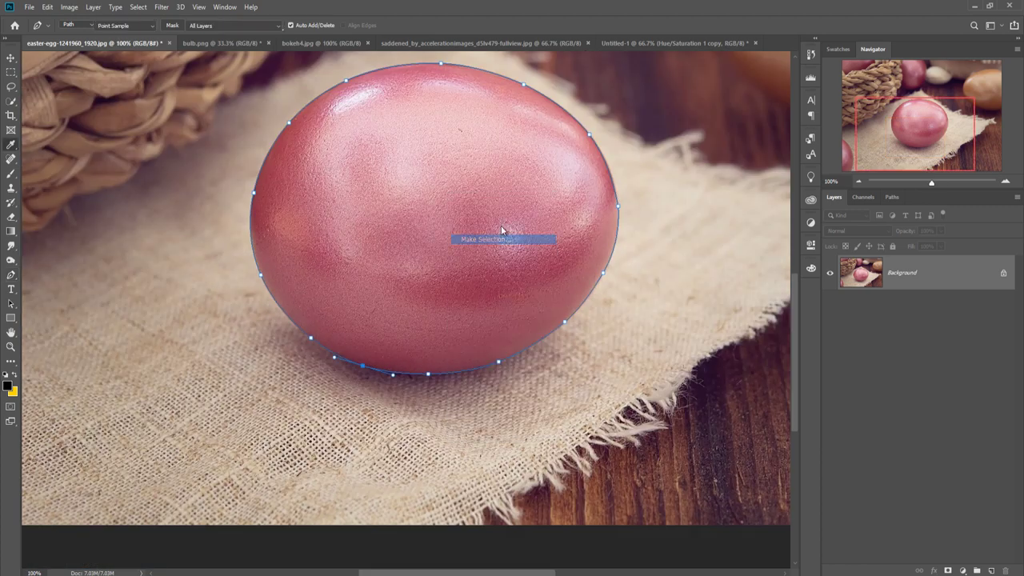
{"action": "left_click", "coordinate": [566, 157]}
Drag the selected pink egg from the easter-egg photo into the eggshell composition
{"action": "left_click", "coordinate": [11, 57]}
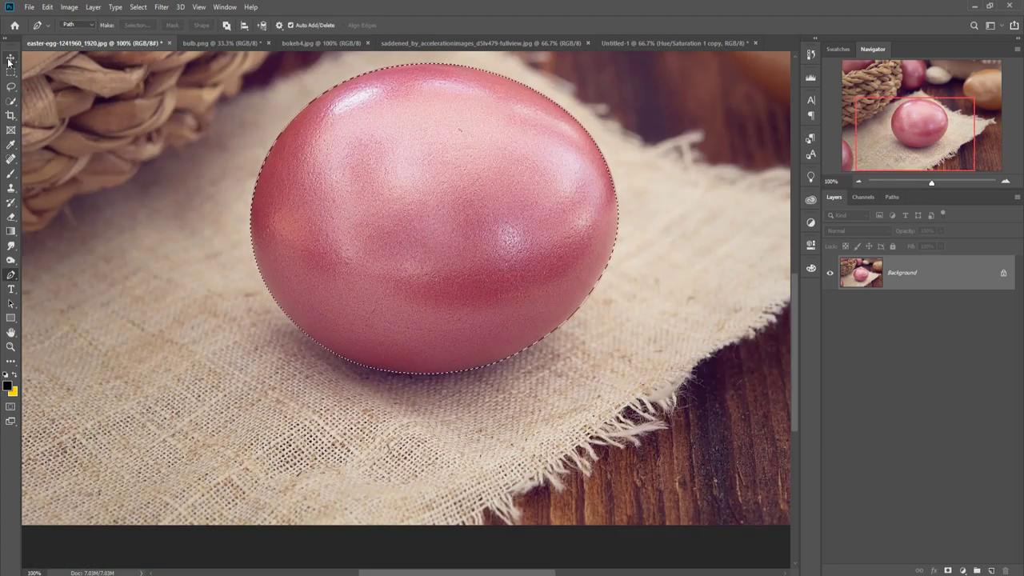
{"action": "left_click_drag", "start_coordinate": [72, 42], "coordinate": [464, 142]}
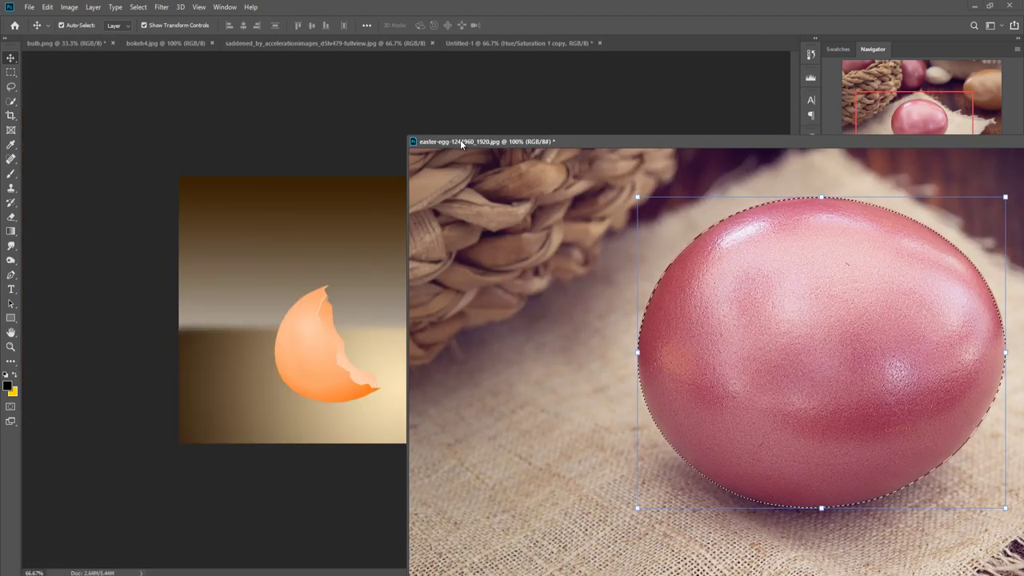
{"action": "left_click_drag", "start_coordinate": [799, 324], "coordinate": [376, 278]}
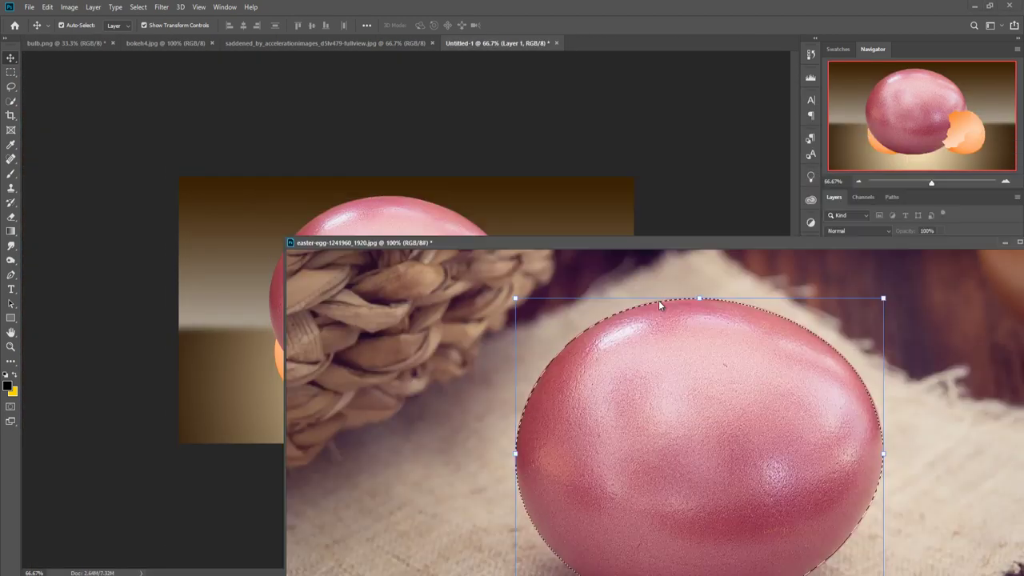
{"action": "left_click_drag", "start_coordinate": [883, 150], "coordinate": [638, 392]}
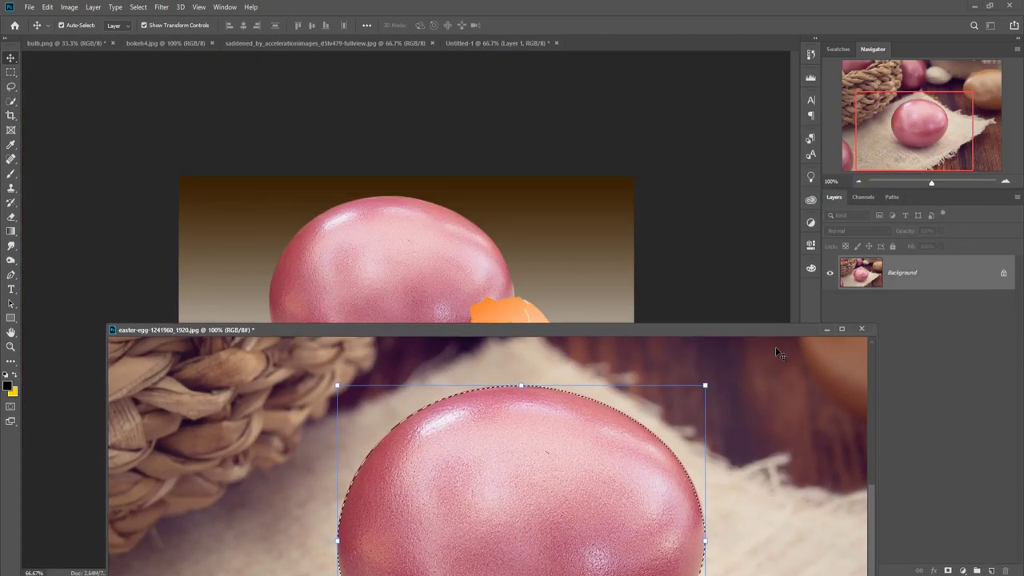
Stand the pink egg upright, scale it to about 61% and centre it between the shells
{"action": "left_click", "coordinate": [522, 196]}
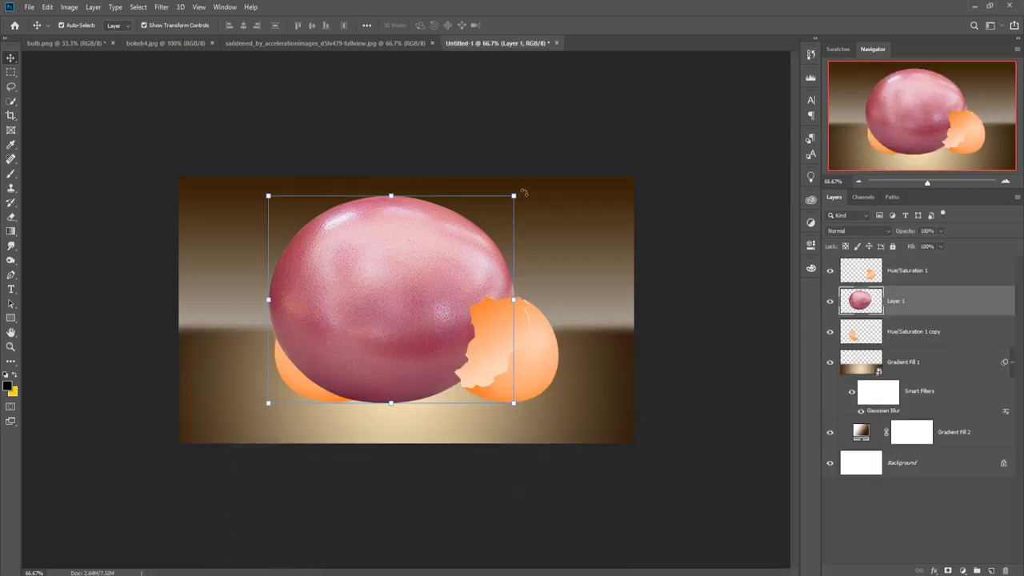
{"action": "mouse_move", "coordinate": [524, 193]}
{"action": "left_mouse_down"}
{"action": "mouse_move", "coordinate": [359, 233]}
{"action": "mouse_move", "coordinate": [342, 224]}
{"action": "left_mouse_up"}
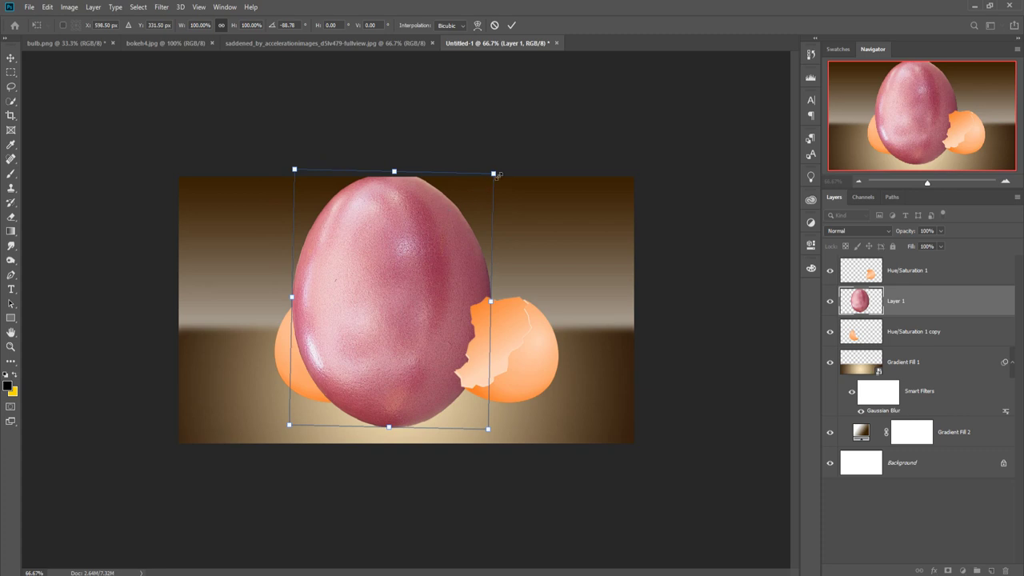
{"action": "left_click_drag", "start_coordinate": [493, 173], "coordinate": [418, 259]}
{"action": "left_click_drag", "start_coordinate": [371, 383], "coordinate": [421, 338]}
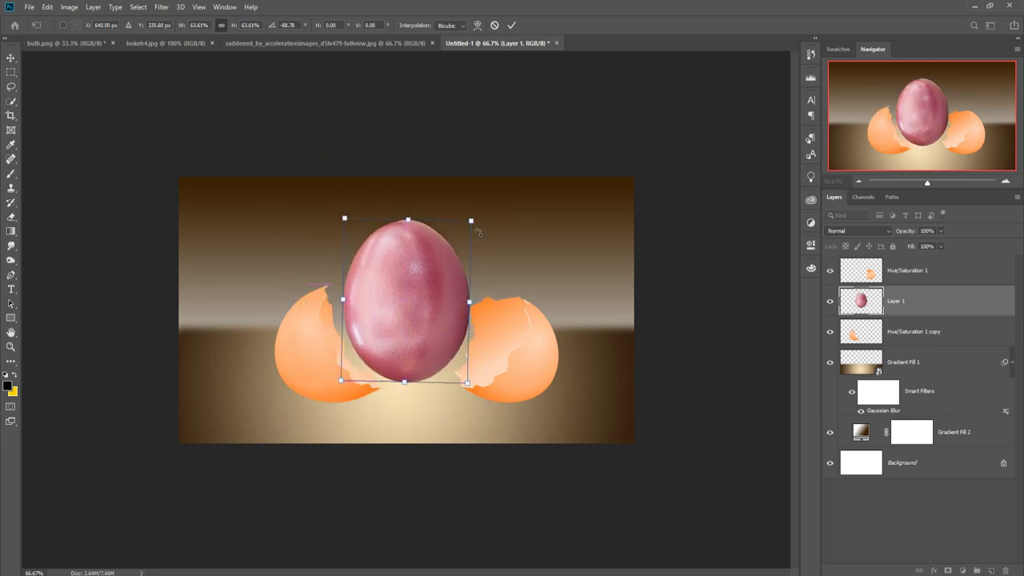
{"action": "left_click_drag", "start_coordinate": [473, 220], "coordinate": [465, 227]}
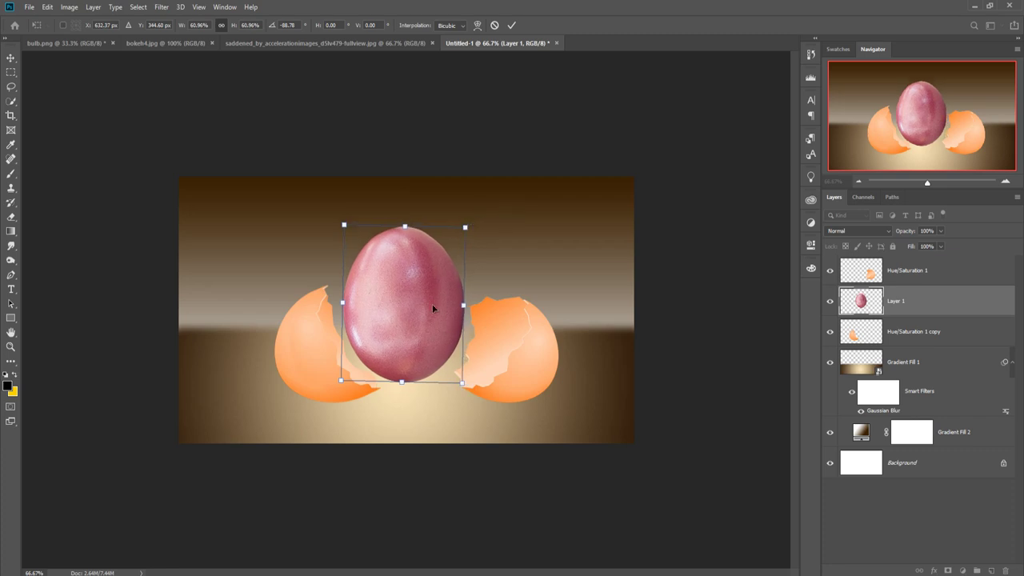
{"action": "left_click_drag", "start_coordinate": [415, 321], "coordinate": [424, 321]}
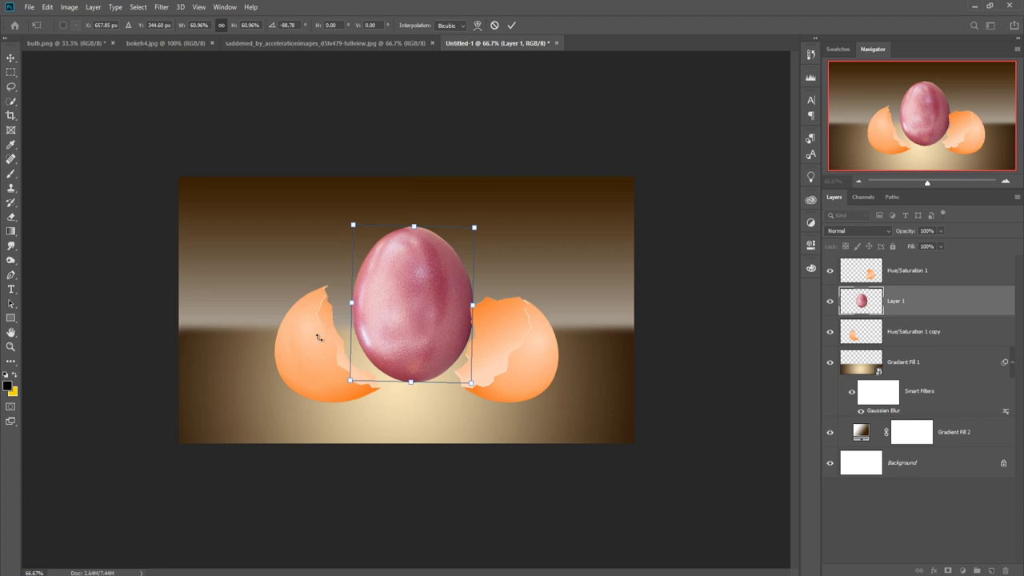
{"action": "left_click", "coordinate": [896, 332]}
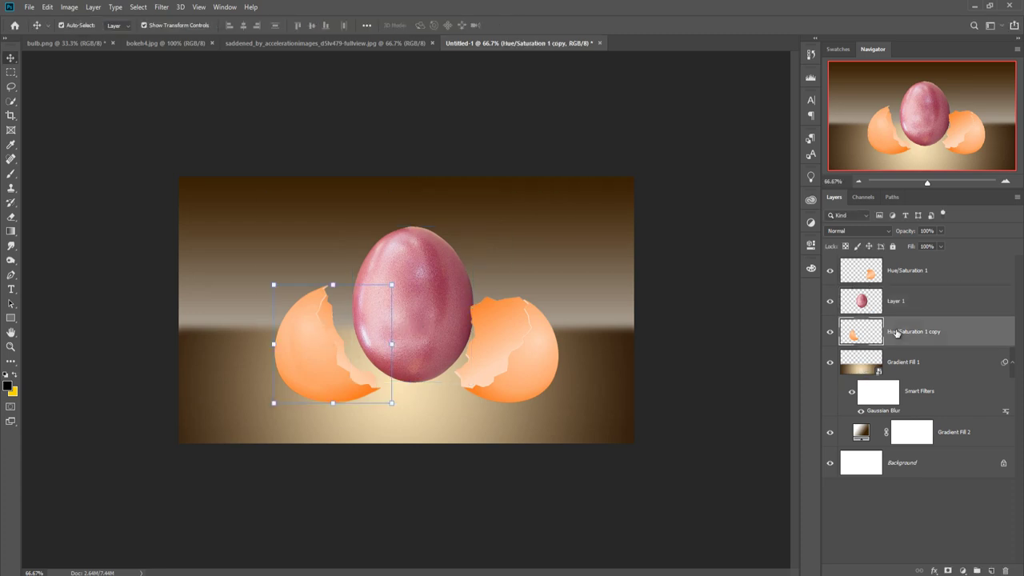
Nudge the left eggshell into place with the arrow keys
{"action": "key", "text": "Up"}
{"action": "key", "text": "Up"}
{"action": "key", "text": "Up"}
{"action": "key", "text": "Left"}
{"action": "key", "text": "Left"}
{"action": "key", "text": "Left"}
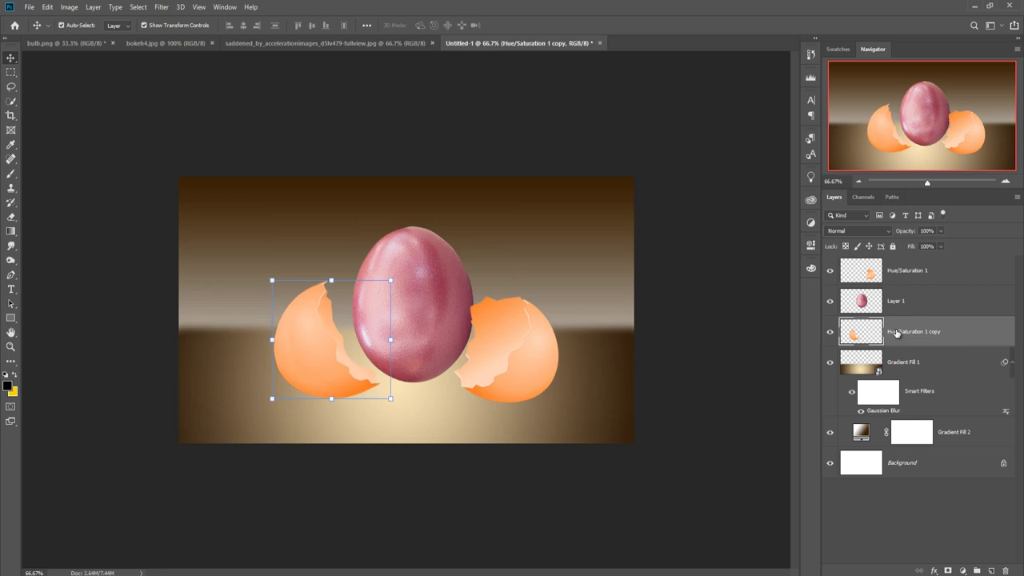
{"action": "key", "text": "Left"}
{"action": "key", "text": "Left"}
{"action": "key", "text": "Left"}
{"action": "key", "text": "Left"}
{"action": "key", "text": "Left"}
{"action": "key", "text": "Up"}
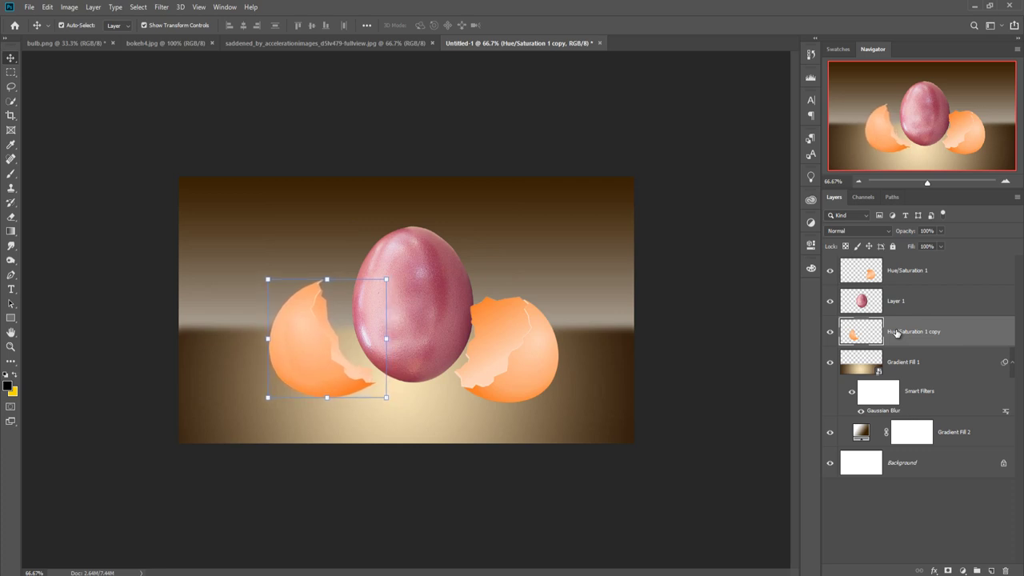
{"action": "key", "text": "Up"}
{"action": "key", "text": "Up"}
{"action": "key", "text": "Up"}
{"action": "key", "text": "Up"}
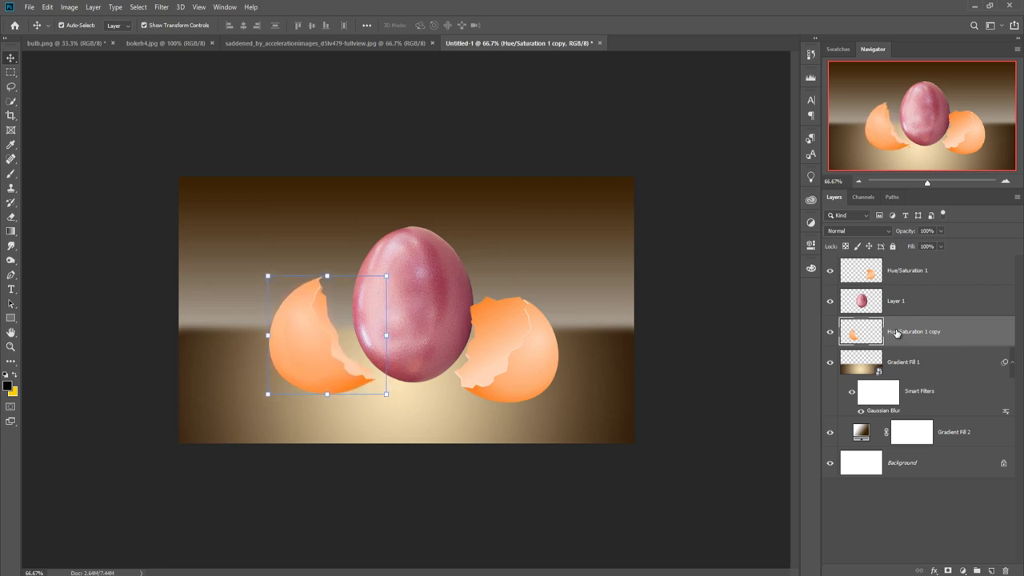
{"action": "key", "text": "Down"}
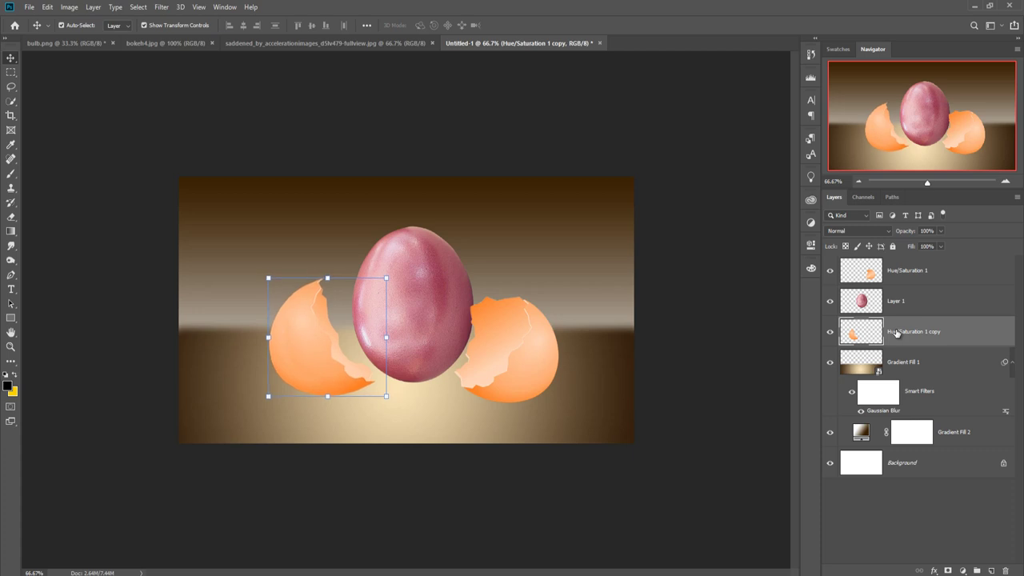
{"action": "key", "text": "Right"}
{"action": "key", "text": "Down"}
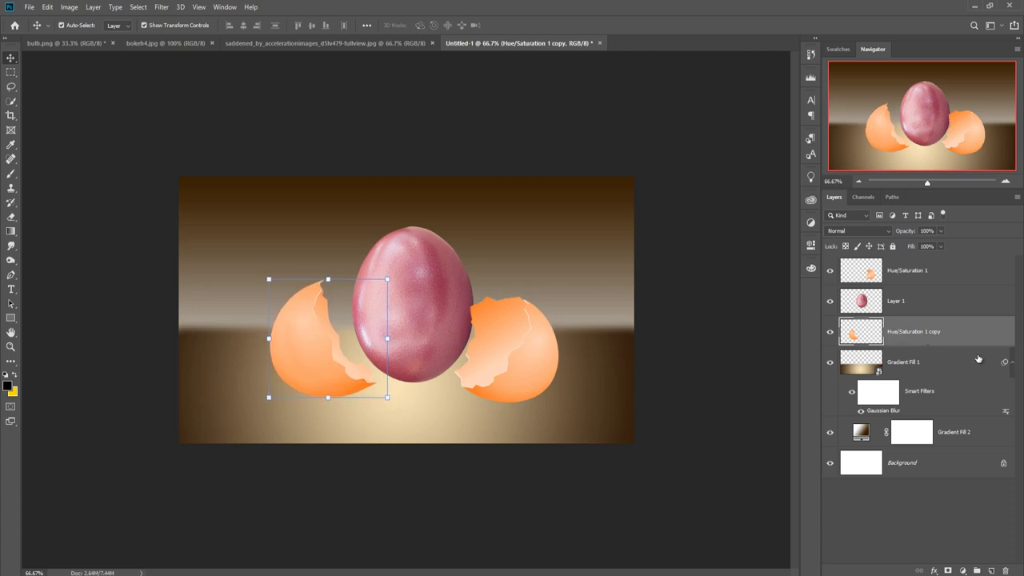
Move the right eggshell's layer down so it sits behind the egg
{"action": "left_click", "coordinate": [549, 338]}
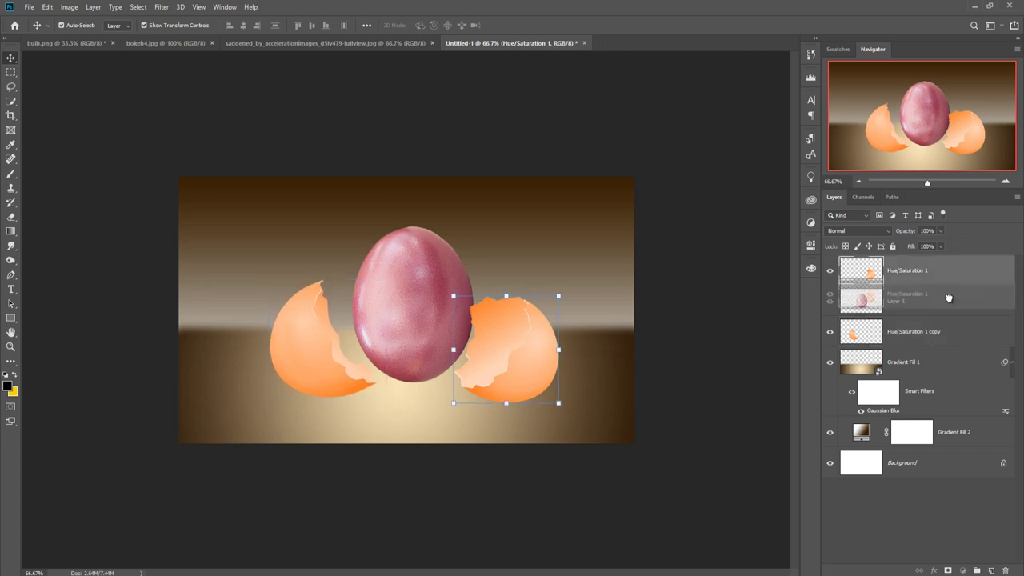
{"action": "key", "text": "ctrl+bracketleft"}
{"action": "key", "text": "Up"}
{"action": "key", "text": "Up"}
{"action": "key", "text": "Up"}
{"action": "key", "text": "Up"}
{"action": "key", "text": "Up"}
{"action": "key", "text": "Up"}
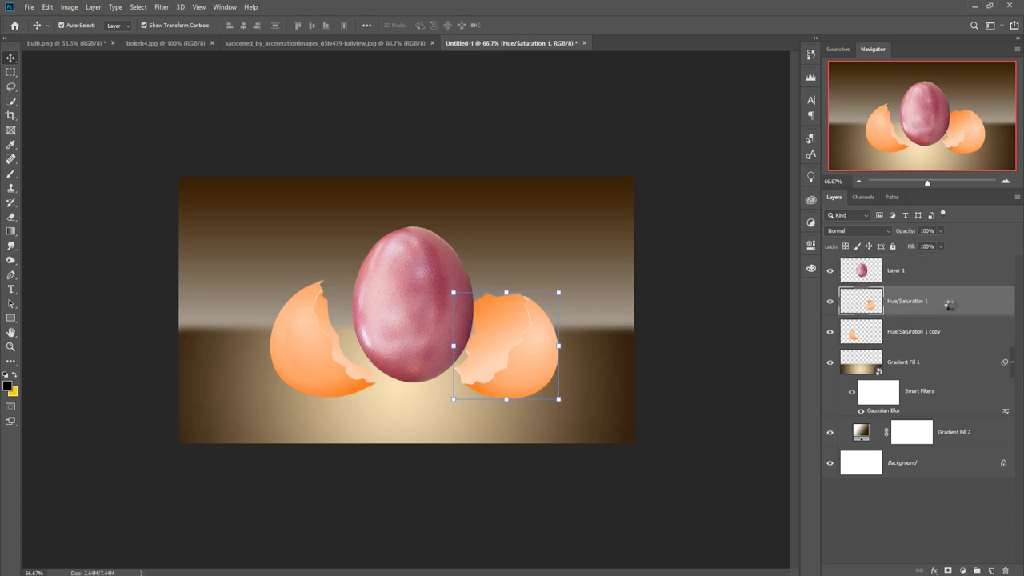
{"action": "key", "text": "Up"}
{"action": "key", "text": "Up"}
{"action": "key", "text": "Up"}
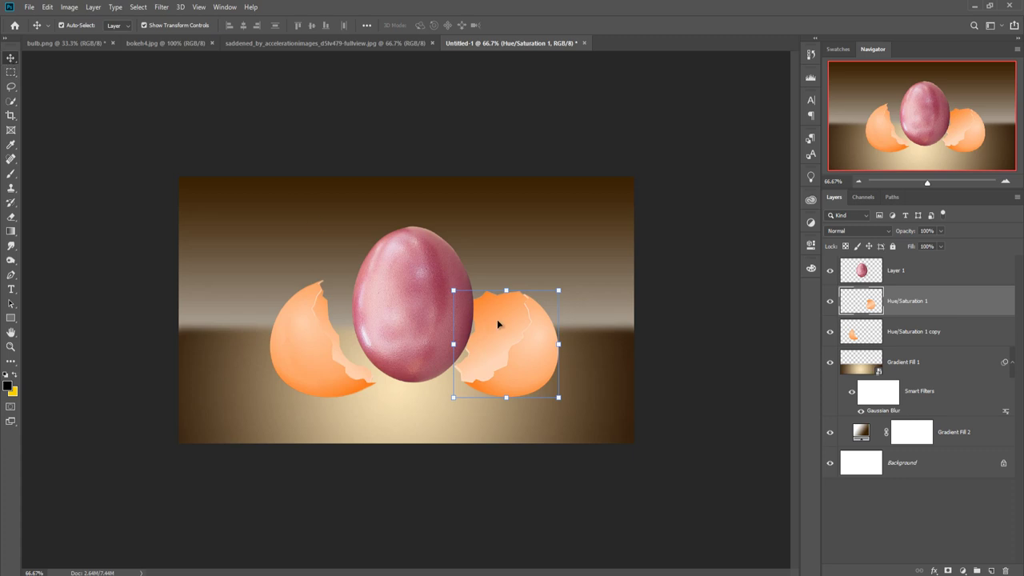
Duplicate the egg's Layer 1 to create Layer 1 copy
{"action": "left_click", "coordinate": [416, 294]}
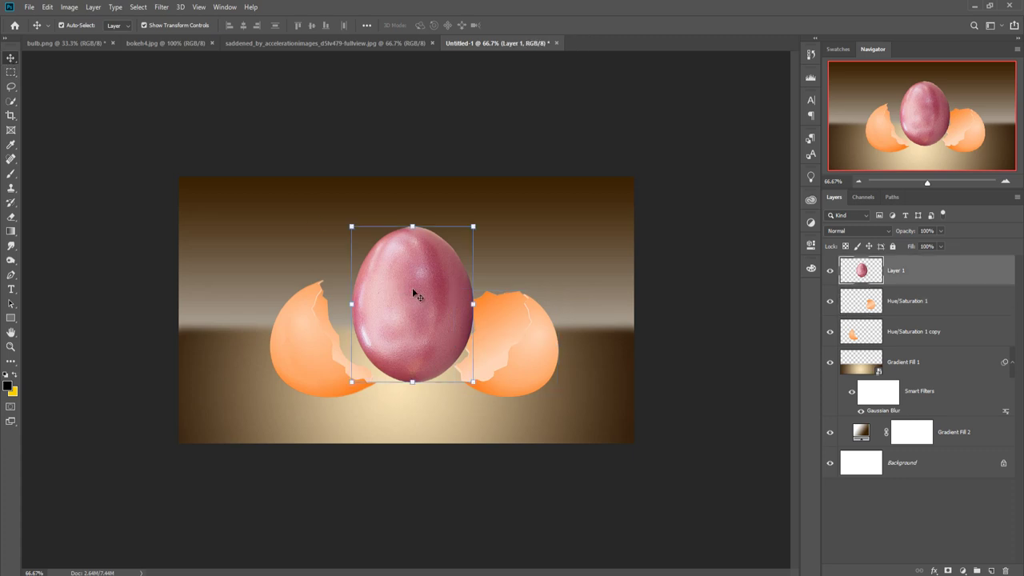
{"action": "right_click", "coordinate": [939, 268]}
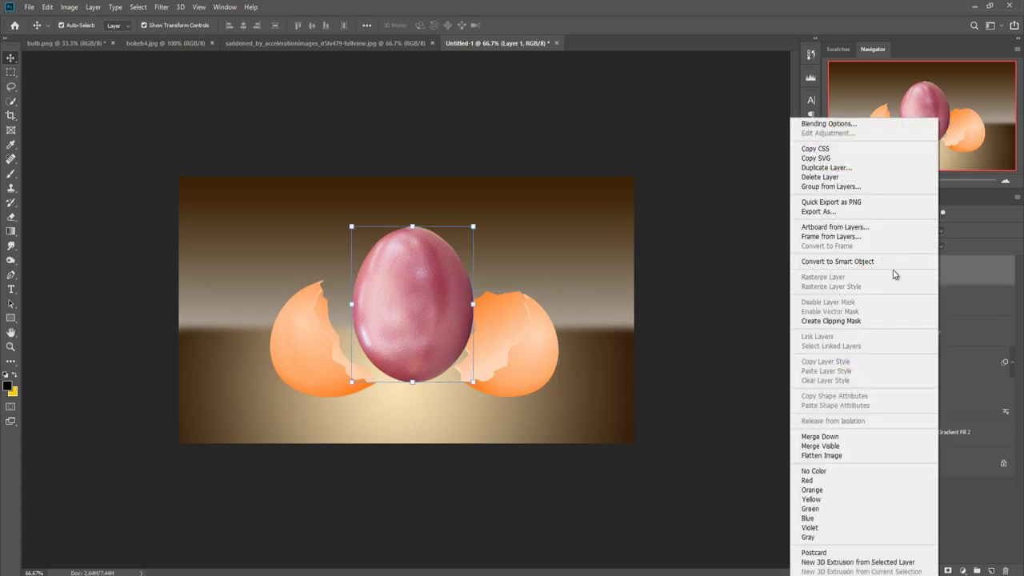
{"action": "left_click", "coordinate": [808, 168]}
{"action": "left_click", "coordinate": [599, 165]}
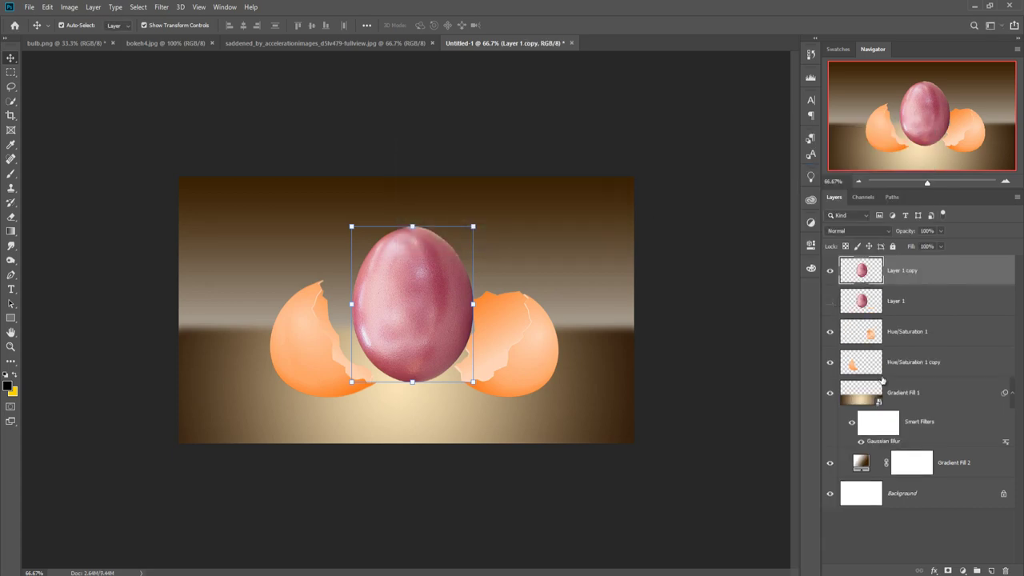
{"action": "left_click", "coordinate": [951, 571]}
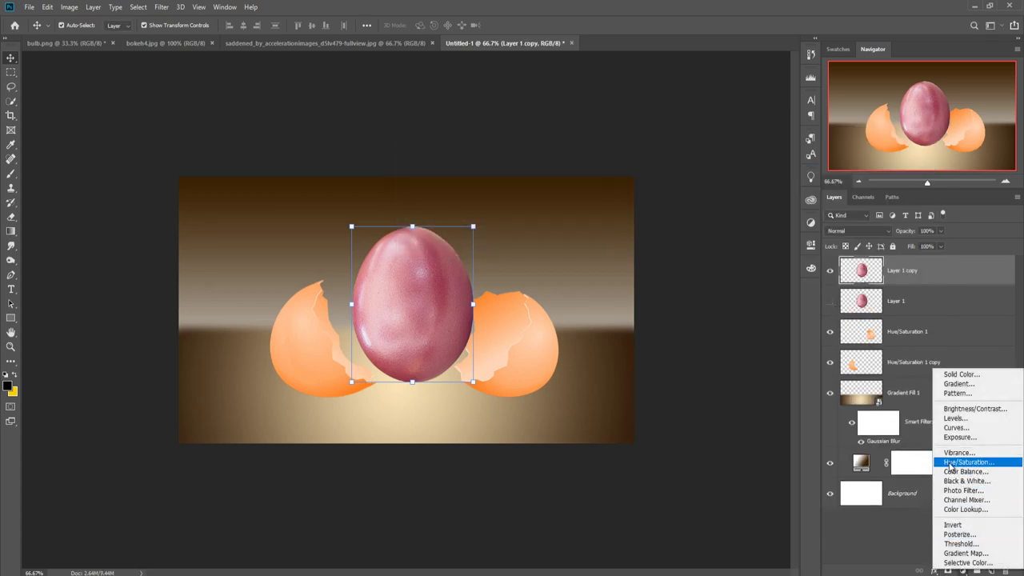
Add a Hue/Saturation layer clipped to Layer 1 copy, colorized at Hue 20, Saturation 89, Lightness -2
{"action": "left_click", "coordinate": [956, 461]}
{"action": "left_click", "coordinate": [720, 430]}
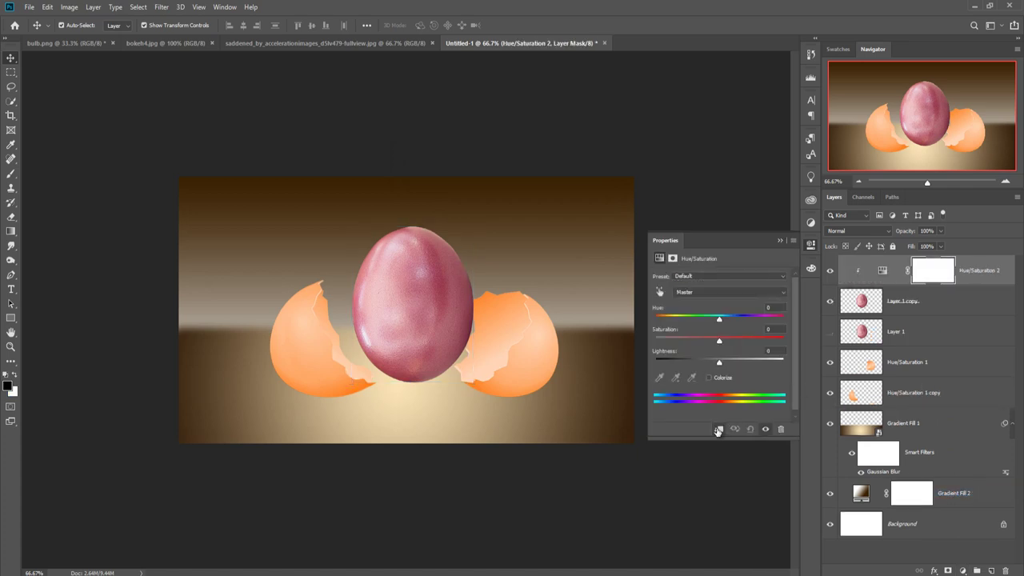
{"action": "left_click", "coordinate": [708, 378]}
{"action": "left_click_drag", "start_coordinate": [657, 319], "coordinate": [666, 320]}
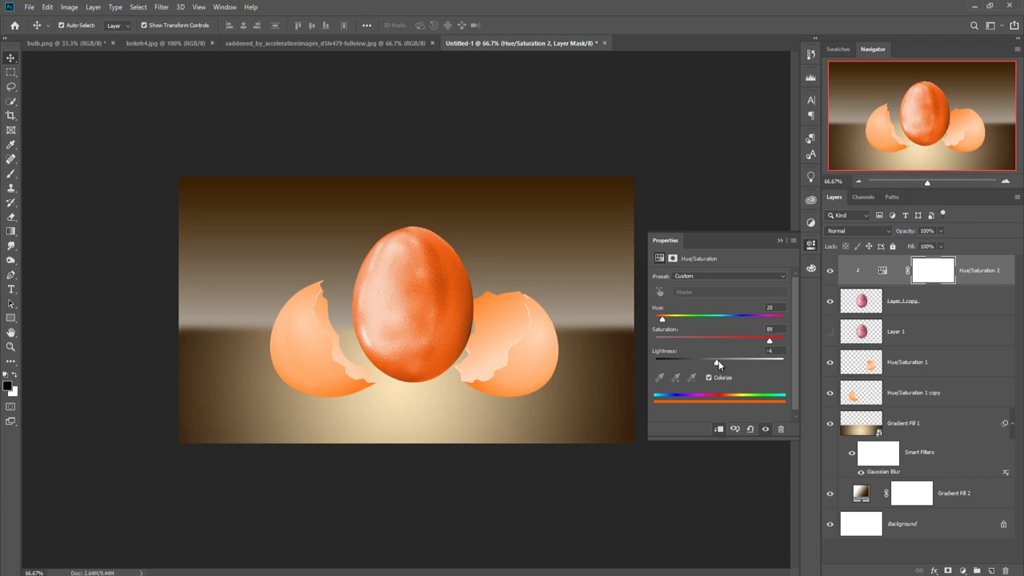
{"action": "left_click_drag", "start_coordinate": [719, 361], "coordinate": [716, 364]}
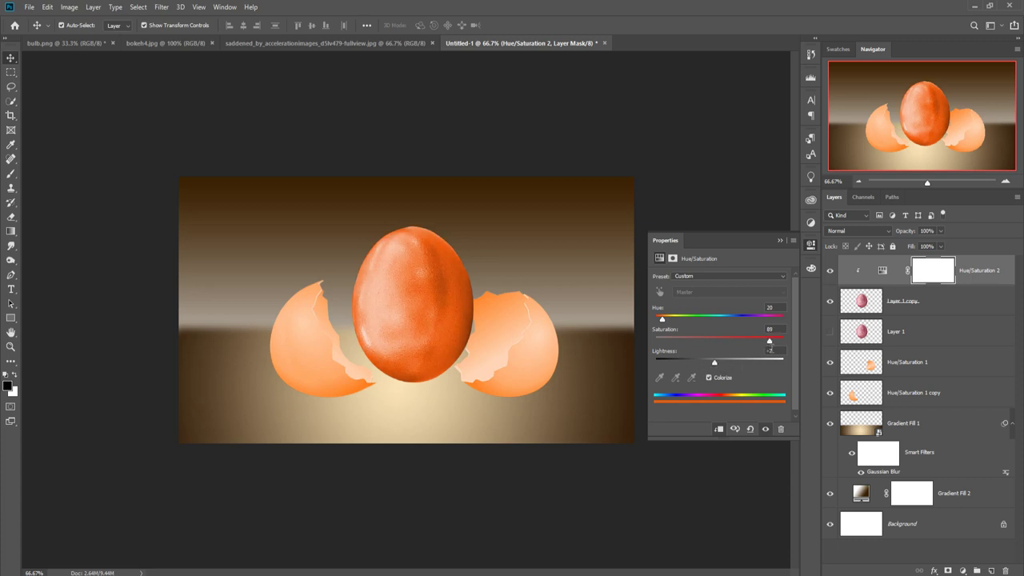
{"action": "left_click", "coordinate": [781, 242]}
{"action": "left_click", "coordinate": [882, 270]}
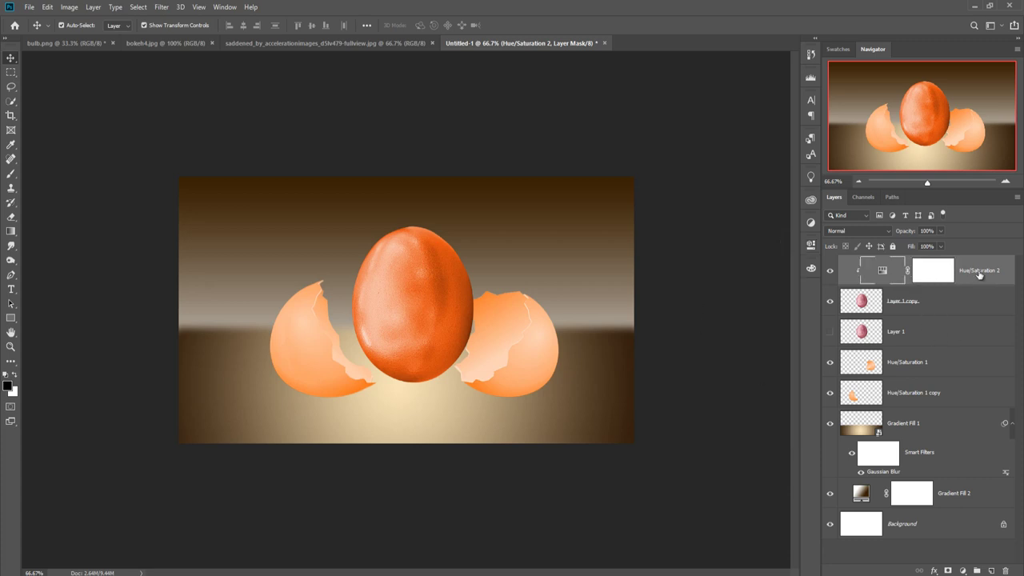
At 100% zoom, select Layer 1 copy and give it a blank layer mask
{"action": "key", "text": "ctrl+plus"}
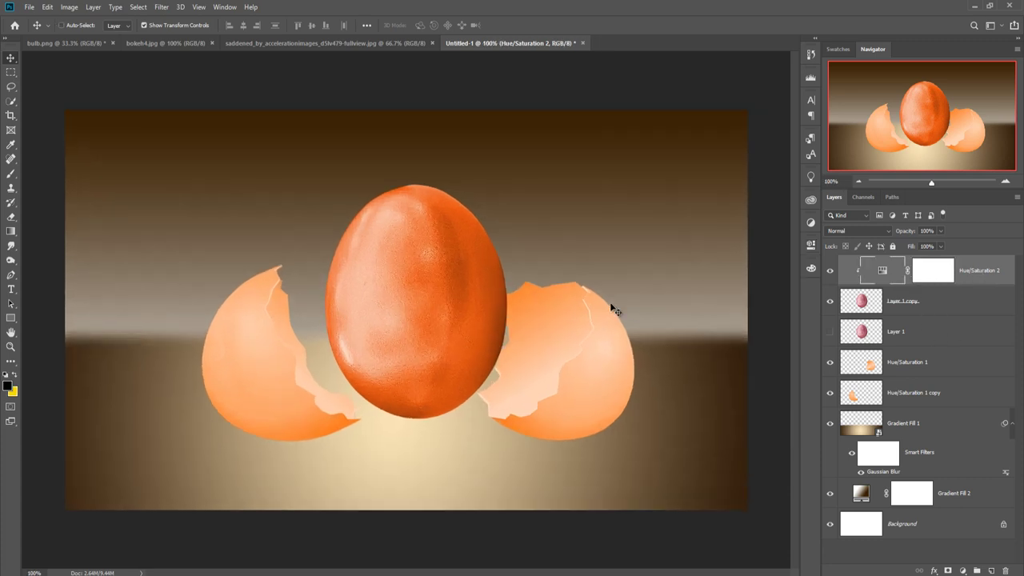
{"action": "key", "text": "ctrl+plus"}
{"action": "key", "text": "ctrl+minus"}
{"action": "left_click", "coordinate": [10, 276]}
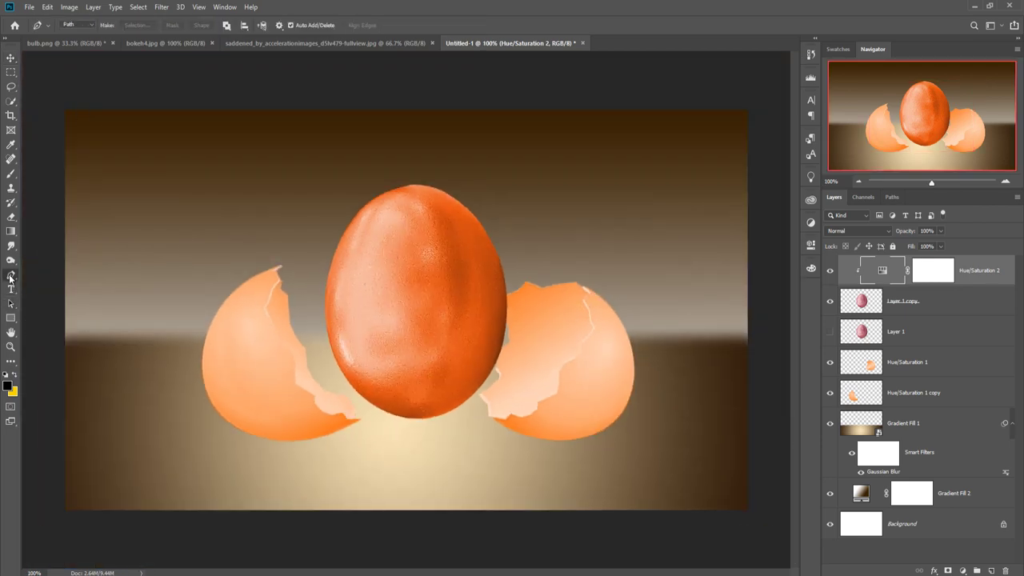
{"action": "left_click", "coordinate": [11, 59]}
{"action": "left_click", "coordinate": [915, 311]}
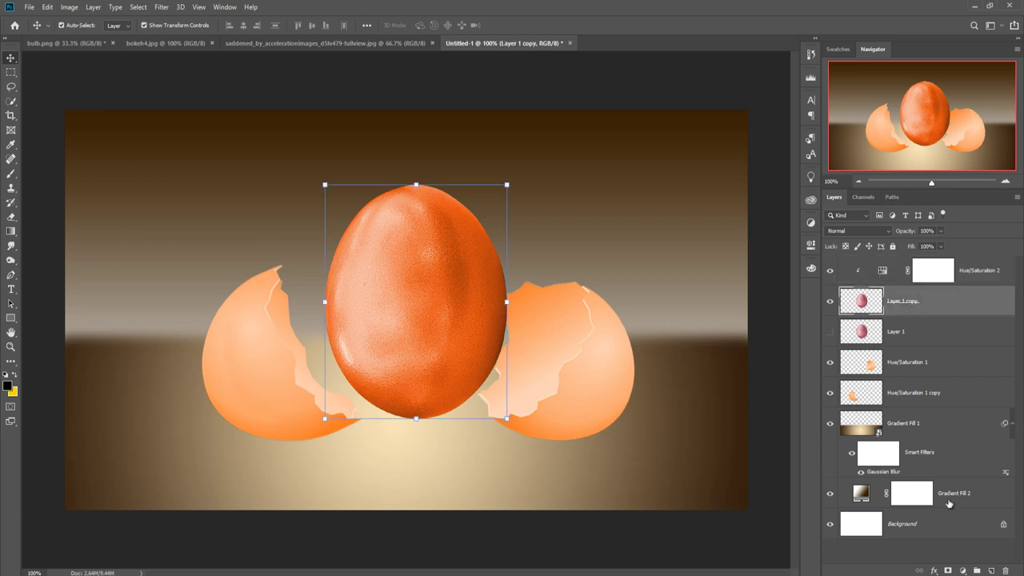
{"action": "left_click", "coordinate": [948, 570]}
Paint the egg's centre on the mask with a large 25%-opacity black brush
{"action": "left_click", "coordinate": [10, 176]}
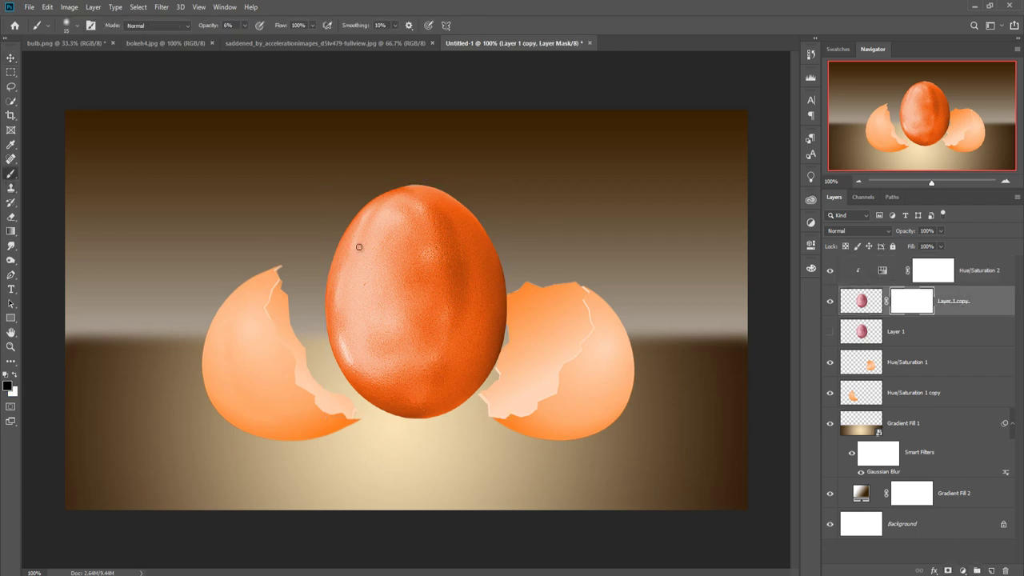
{"action": "key", "text": "bracketright"}
{"action": "key", "text": "bracketright"}
{"action": "key", "text": "bracketright"}
{"action": "key", "text": "bracketright"}
{"action": "key", "text": "bracketright"}
{"action": "key", "text": "bracketright"}
{"action": "key", "text": "bracketright"}
{"action": "left_click", "coordinate": [244, 26]}
{"action": "left_click_drag", "start_coordinate": [258, 43], "coordinate": [254, 45]}
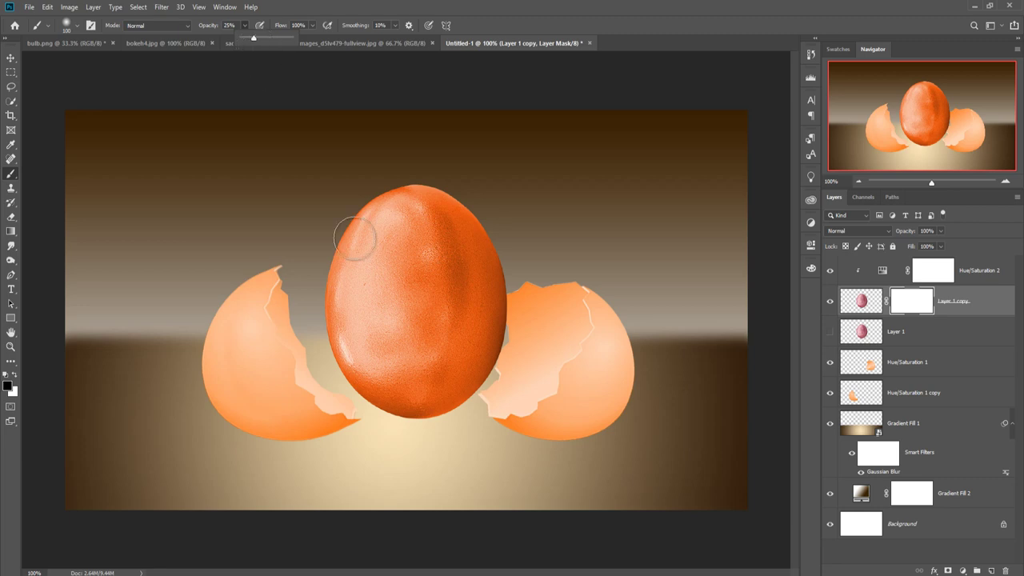
{"action": "mouse_move", "coordinate": [403, 295]}
{"action": "left_mouse_down"}
{"action": "mouse_move", "coordinate": [411, 258]}
{"action": "mouse_move", "coordinate": [407, 323]}
{"action": "mouse_move", "coordinate": [397, 224]}
{"action": "mouse_move", "coordinate": [366, 311]}
{"action": "mouse_move", "coordinate": [361, 277]}
{"action": "mouse_move", "coordinate": [360, 309]}
{"action": "mouse_move", "coordinate": [374, 364]}
{"action": "mouse_move", "coordinate": [416, 381]}
{"action": "mouse_move", "coordinate": [462, 347]}
{"action": "mouse_move", "coordinate": [469, 312]}
{"action": "mouse_move", "coordinate": [413, 229]}
{"action": "mouse_move", "coordinate": [448, 229]}
{"action": "mouse_move", "coordinate": [450, 263]}
{"action": "mouse_move", "coordinate": [418, 222]}
{"action": "mouse_move", "coordinate": [427, 240]}
{"action": "mouse_move", "coordinate": [457, 251]}
{"action": "mouse_move", "coordinate": [466, 311]}
{"action": "mouse_move", "coordinate": [455, 343]}
{"action": "mouse_move", "coordinate": [424, 259]}
{"action": "mouse_move", "coordinate": [409, 296]}
{"action": "mouse_move", "coordinate": [408, 236]}
{"action": "mouse_move", "coordinate": [450, 264]}
{"action": "mouse_move", "coordinate": [427, 224]}
{"action": "mouse_move", "coordinate": [449, 240]}
{"action": "mouse_move", "coordinate": [464, 286]}
{"action": "mouse_move", "coordinate": [450, 328]}
{"action": "mouse_move", "coordinate": [460, 343]}
{"action": "mouse_move", "coordinate": [446, 349]}
{"action": "mouse_move", "coordinate": [441, 304]}
{"action": "mouse_move", "coordinate": [382, 286]}
{"action": "mouse_move", "coordinate": [371, 325]}
{"action": "mouse_move", "coordinate": [404, 373]}
{"action": "mouse_move", "coordinate": [425, 368]}
{"action": "mouse_move", "coordinate": [413, 267]}
{"action": "mouse_move", "coordinate": [398, 234]}
{"action": "mouse_move", "coordinate": [376, 252]}
{"action": "mouse_move", "coordinate": [366, 297]}
{"action": "mouse_move", "coordinate": [411, 224]}
{"action": "mouse_move", "coordinate": [451, 269]}
{"action": "mouse_move", "coordinate": [419, 337]}
{"action": "mouse_move", "coordinate": [430, 260]}
{"action": "mouse_move", "coordinate": [446, 238]}
{"action": "left_mouse_up"}
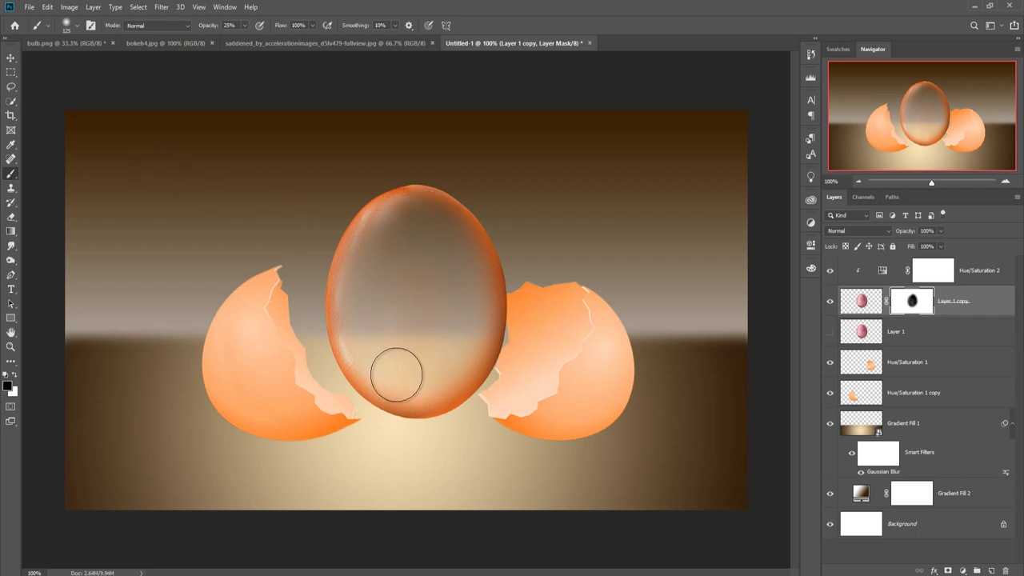
{"action": "mouse_move", "coordinate": [395, 372]}
{"action": "left_mouse_down"}
{"action": "mouse_move", "coordinate": [428, 373]}
{"action": "mouse_move", "coordinate": [423, 384]}
{"action": "mouse_move", "coordinate": [450, 366]}
{"action": "mouse_move", "coordinate": [405, 382]}
{"action": "mouse_move", "coordinate": [384, 366]}
{"action": "mouse_move", "coordinate": [431, 379]}
{"action": "left_mouse_up"}
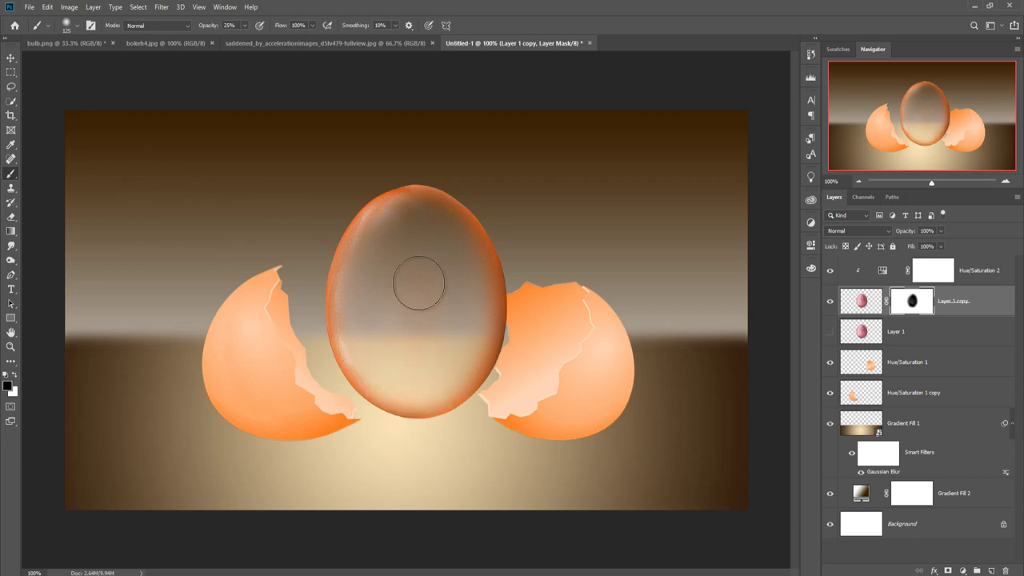
{"action": "left_click", "coordinate": [10, 58]}
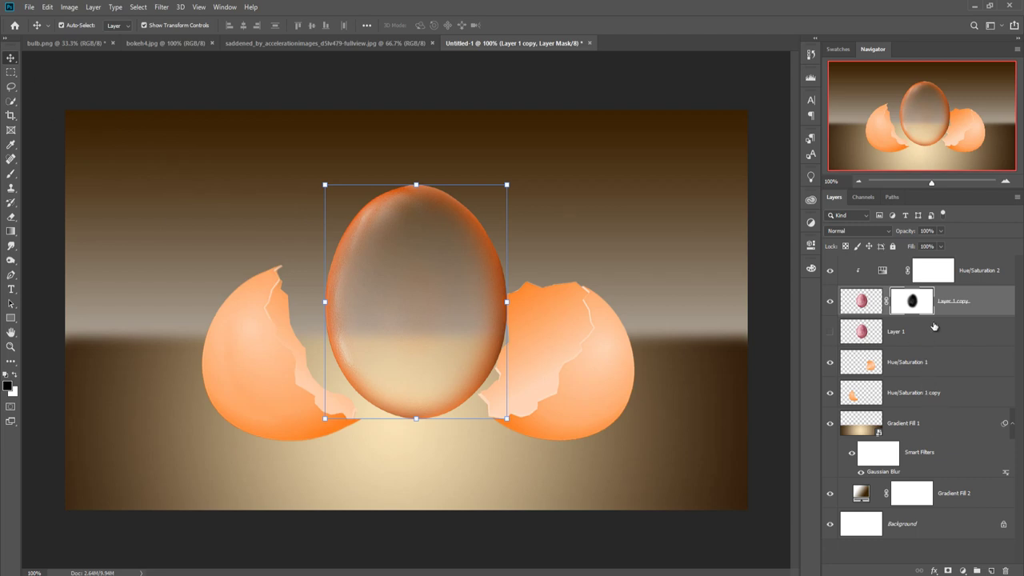
Undo a stray egg duplicate, then merge Layer 1 copy and Hue/Saturation 2 into one layer
{"action": "right_click", "coordinate": [969, 308]}
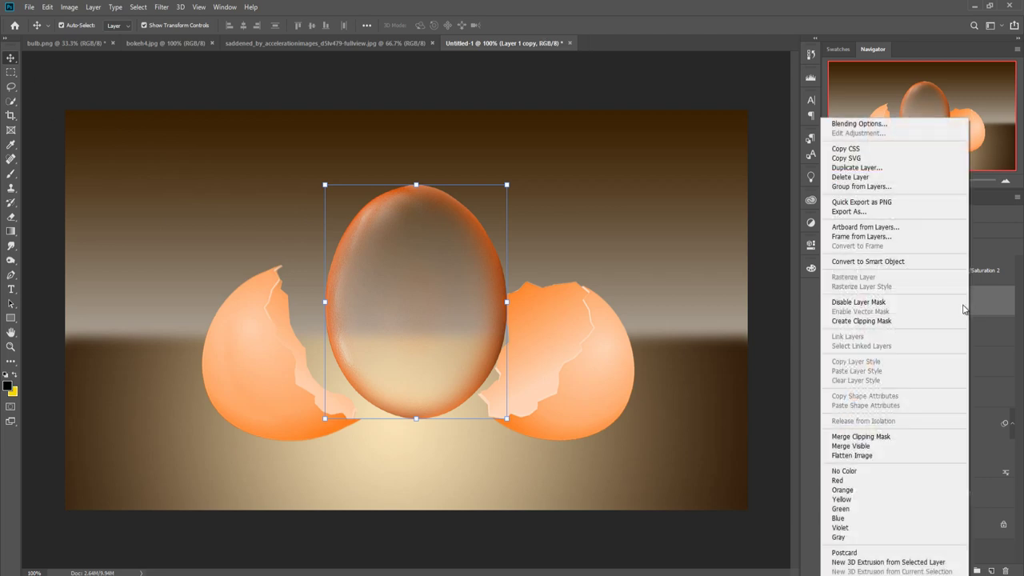
{"action": "left_click", "coordinate": [848, 186]}
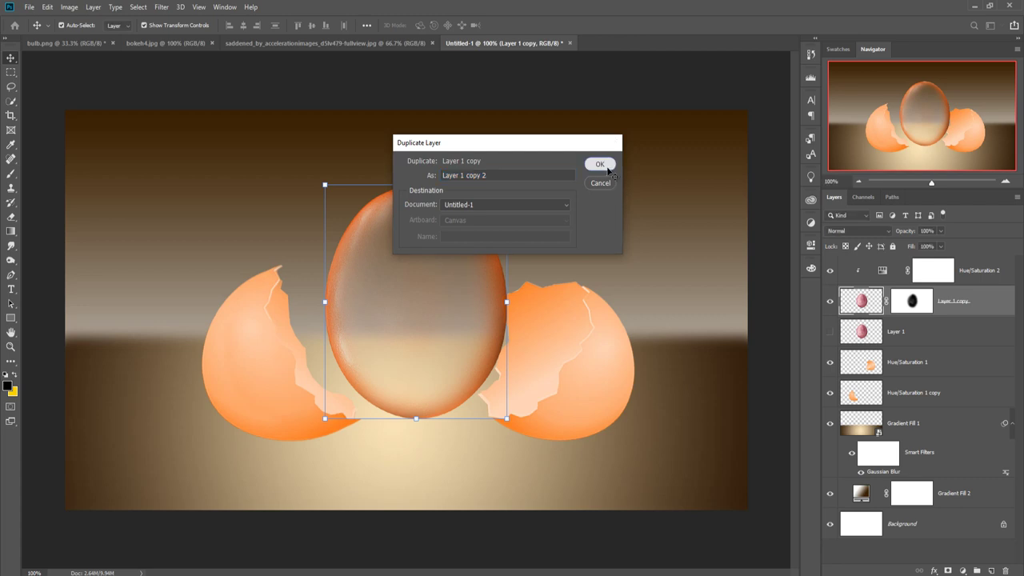
{"action": "left_click", "coordinate": [599, 165]}
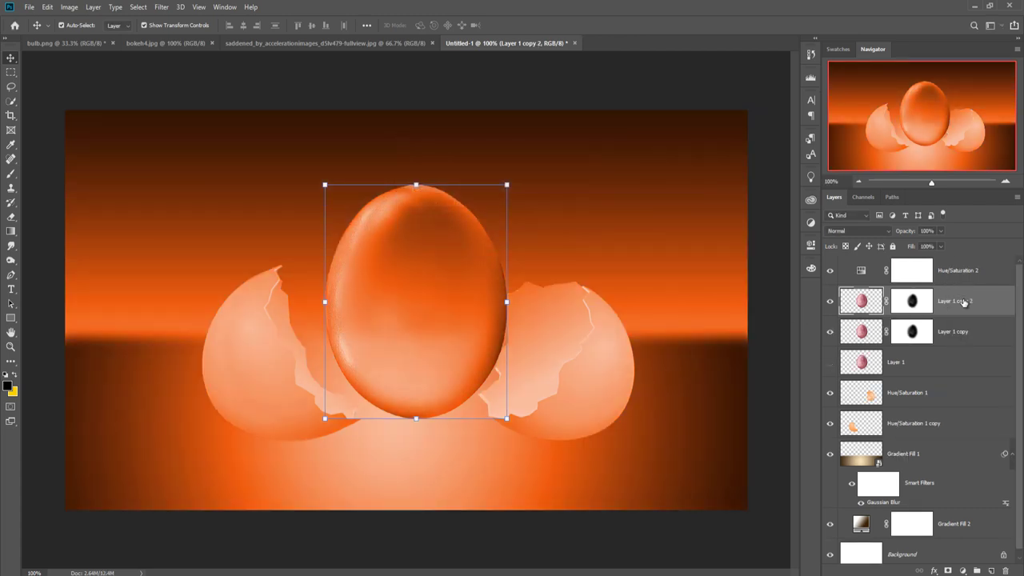
{"action": "key", "text": "ctrl+z"}
{"action": "left_click", "coordinate": [974, 276]}
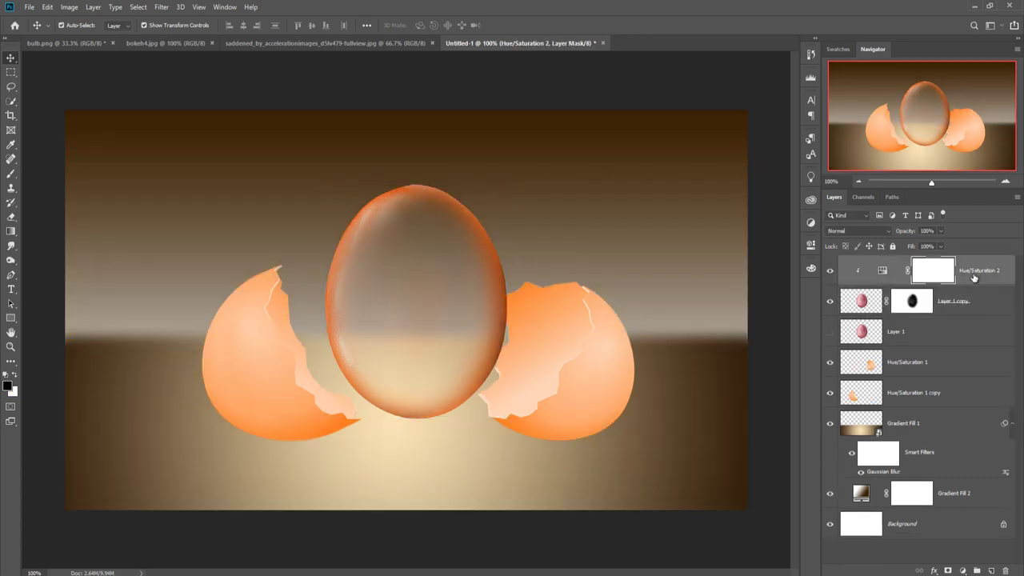
{"action": "left_click", "coordinate": [973, 302], "text": "shift"}
{"action": "right_click", "coordinate": [976, 301]}
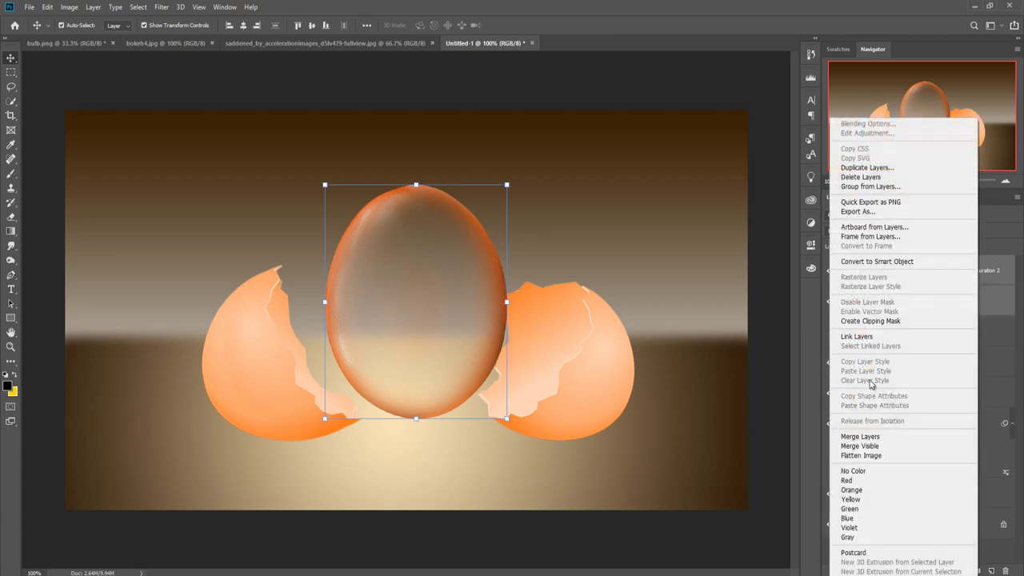
{"action": "left_click", "coordinate": [872, 437]}
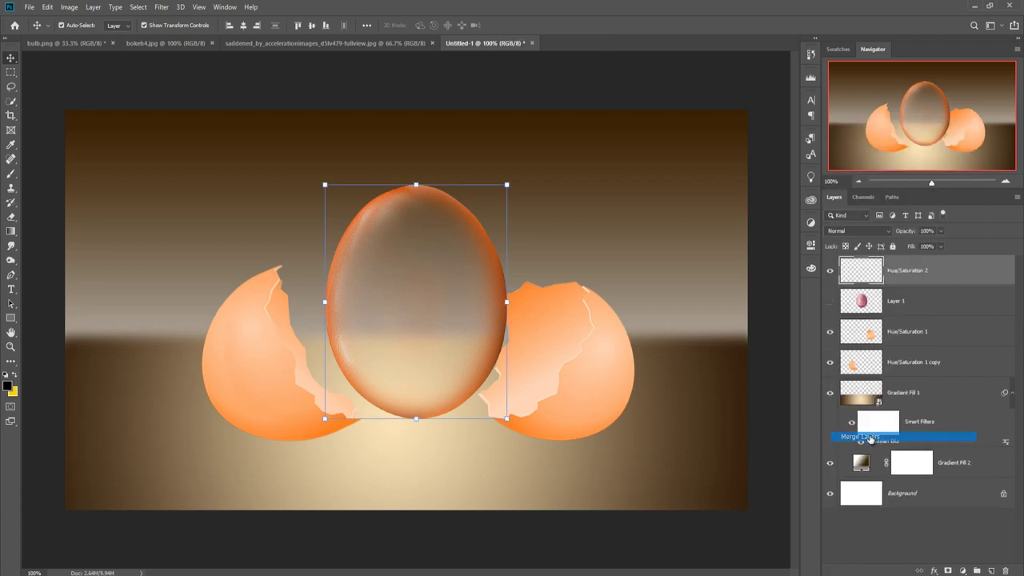
Duplicate the merged Hue/Saturation 2 egg layer and add a new Hue/Saturation 3 adjustment
{"action": "right_click", "coordinate": [927, 275]}
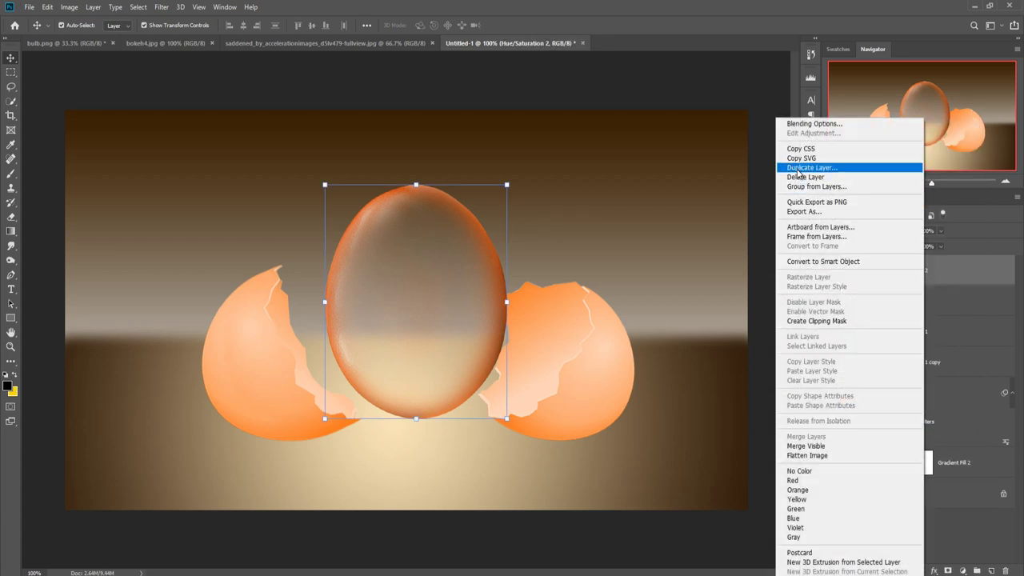
{"action": "left_click", "coordinate": [884, 165]}
{"action": "left_click", "coordinate": [610, 167]}
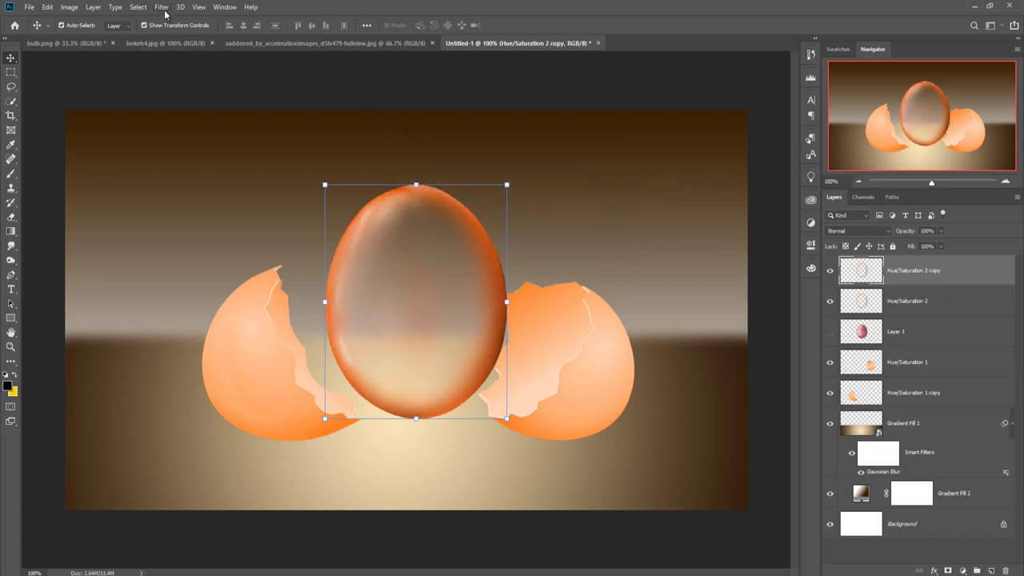
{"action": "left_click", "coordinate": [963, 571]}
{"action": "left_click", "coordinate": [956, 463]}
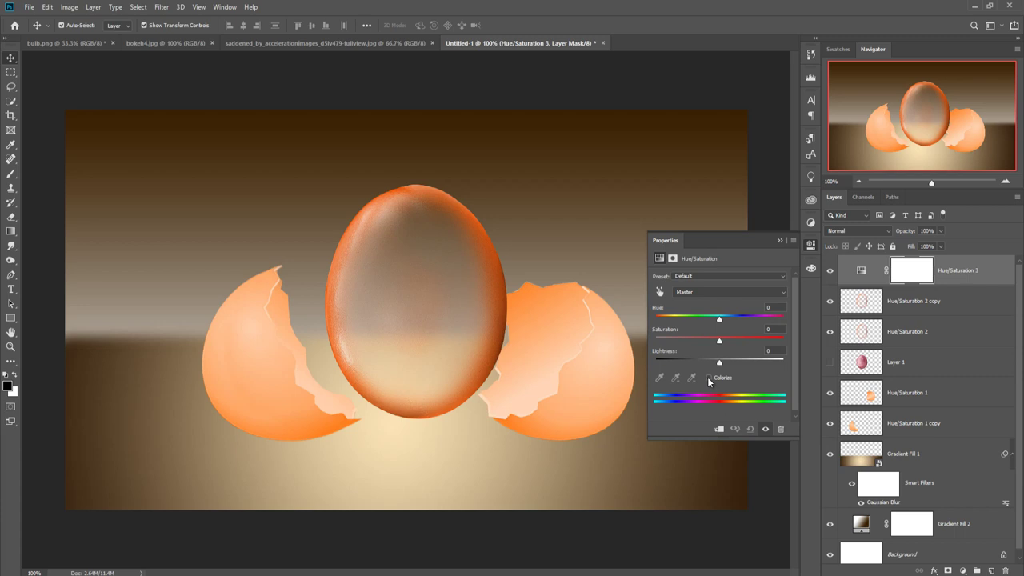
Colorize Hue/Saturation 3, clip it to the egg copy, with Saturation 100 and Lightness +100
{"action": "left_click", "coordinate": [707, 376]}
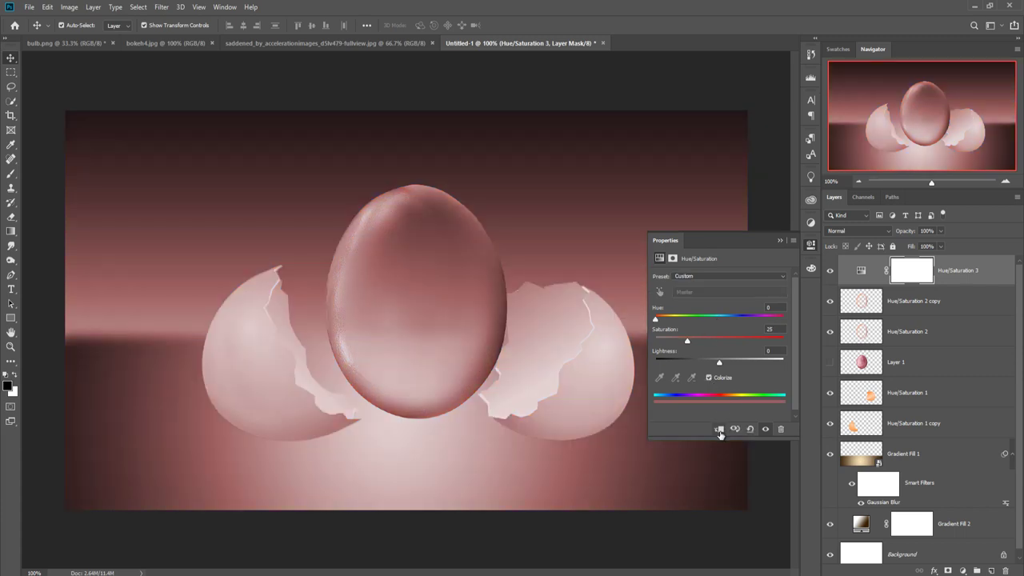
{"action": "left_click", "coordinate": [719, 429]}
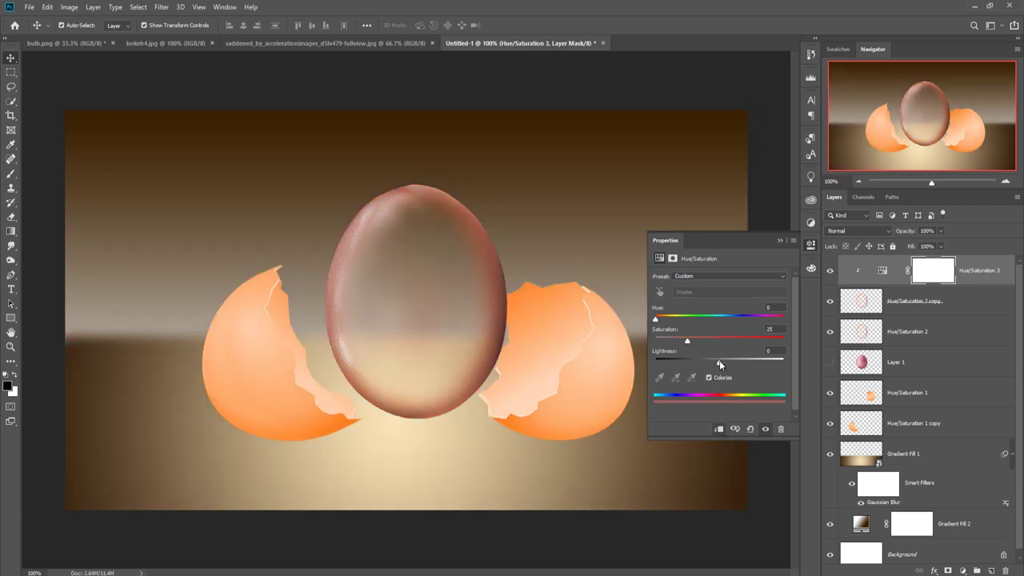
{"action": "left_click_drag", "start_coordinate": [719, 362], "coordinate": [776, 364]}
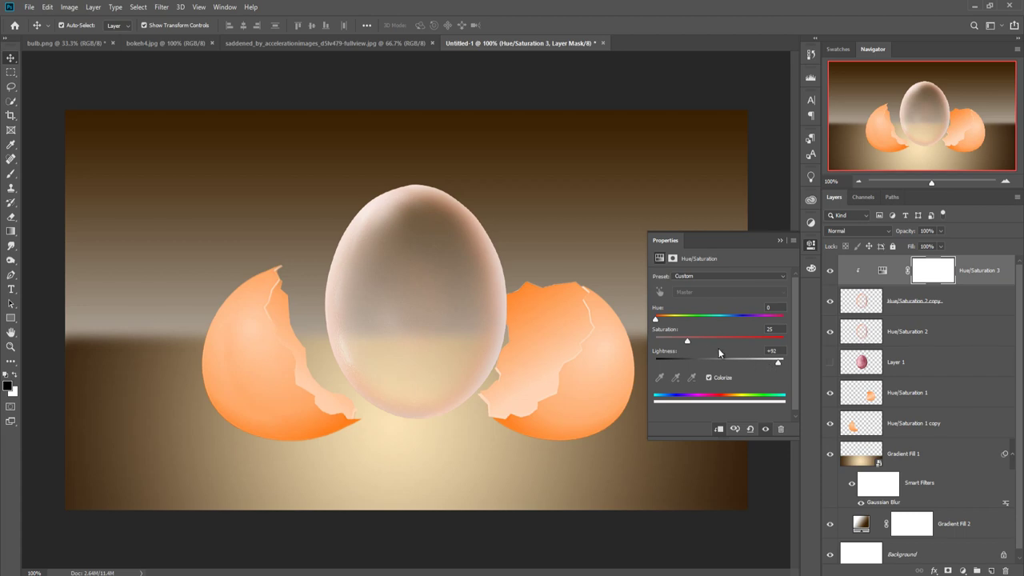
{"action": "left_click_drag", "start_coordinate": [659, 320], "coordinate": [665, 320]}
{"action": "left_click_drag", "start_coordinate": [778, 365], "coordinate": [785, 363]}
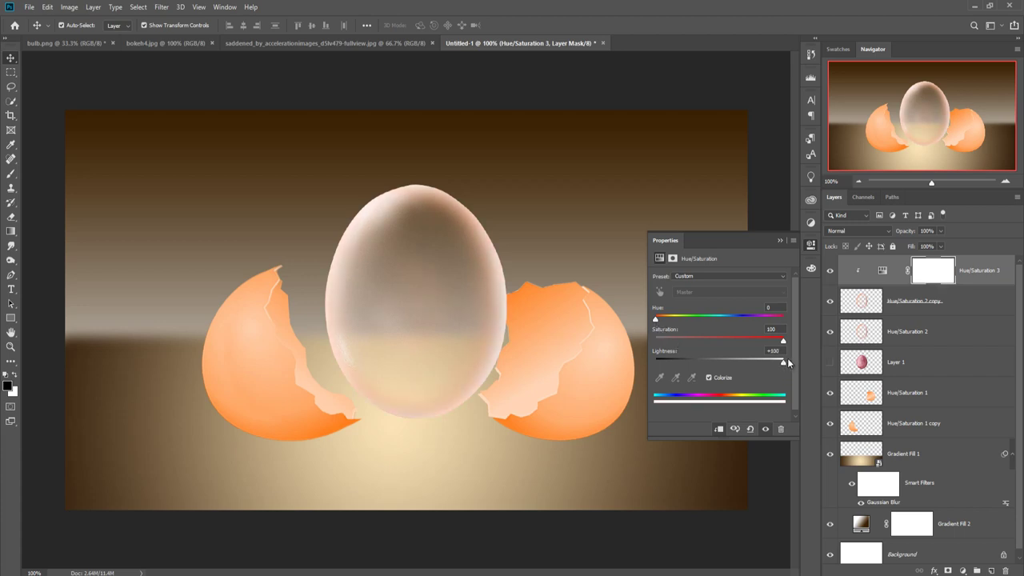
{"action": "left_click", "coordinate": [780, 241]}
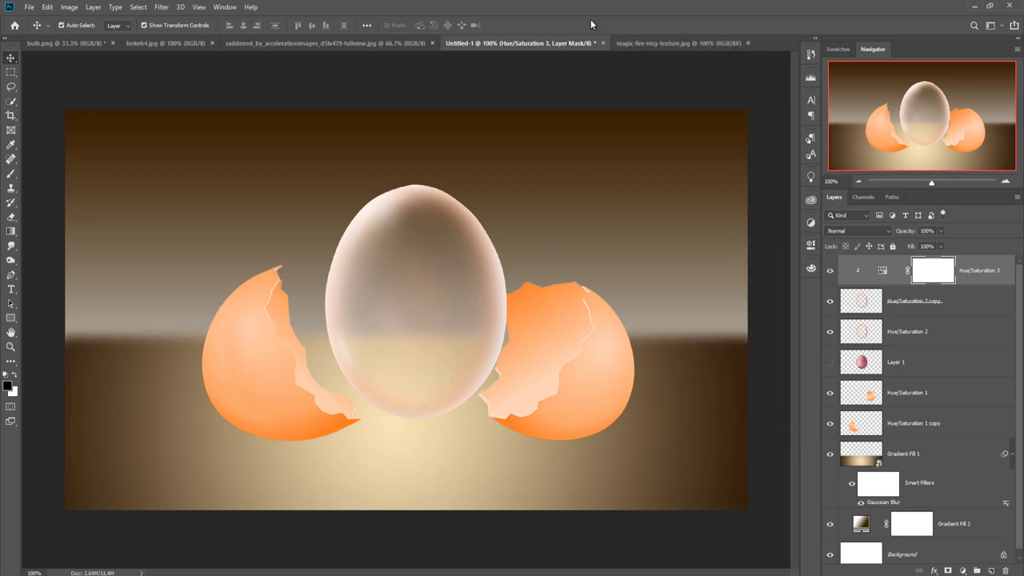
Bring the fire-ring image in as Layer 2, rotated about −13° and blended with Screen
{"action": "mouse_move", "coordinate": [644, 43]}
{"action": "left_mouse_down"}
{"action": "mouse_move", "coordinate": [662, 76]}
{"action": "mouse_move", "coordinate": [651, 120]}
{"action": "left_mouse_up"}
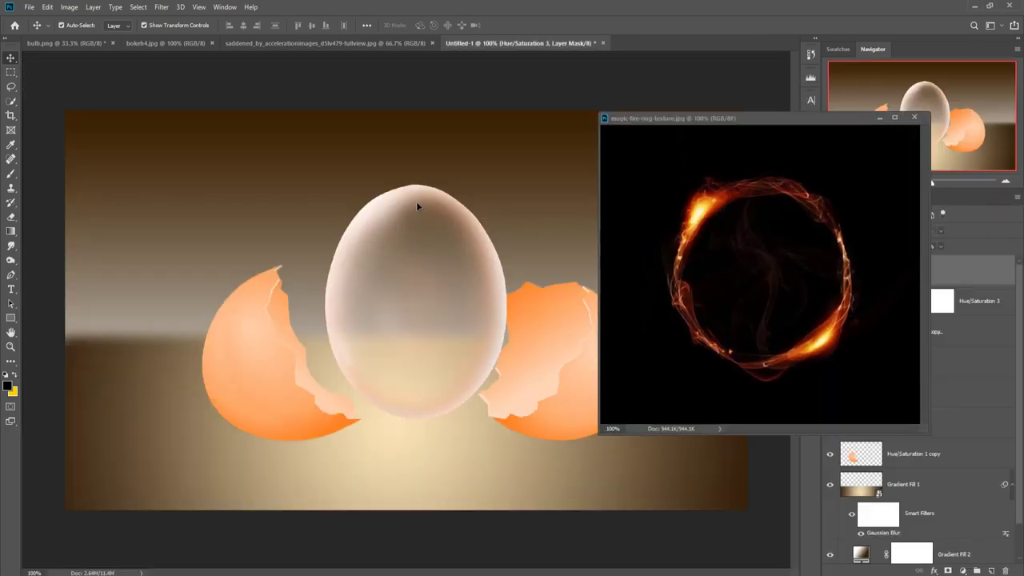
{"action": "left_click_drag", "start_coordinate": [427, 215], "coordinate": [416, 201]}
{"action": "left_click", "coordinate": [915, 118]}
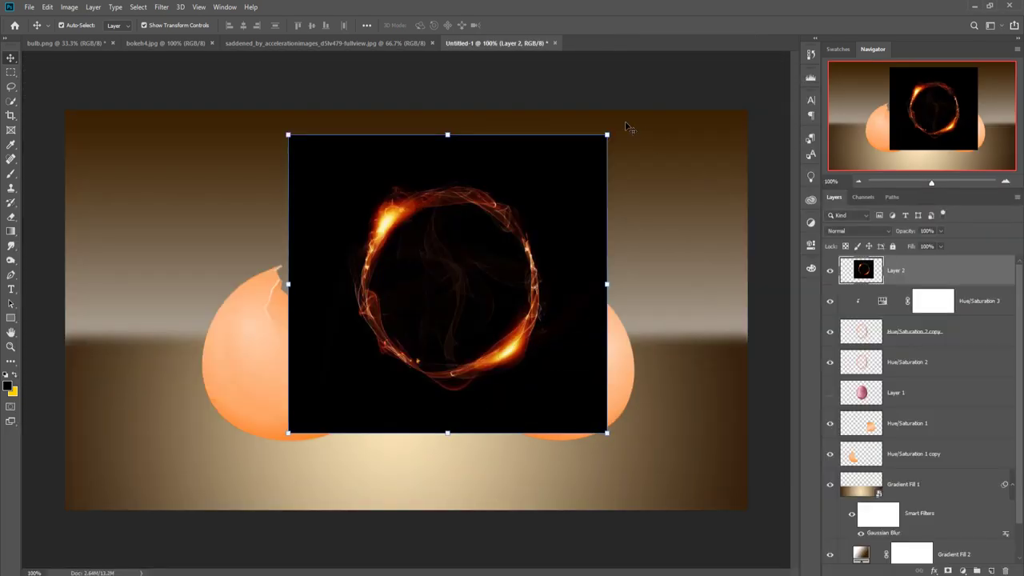
{"action": "left_click_drag", "start_coordinate": [617, 122], "coordinate": [569, 96]}
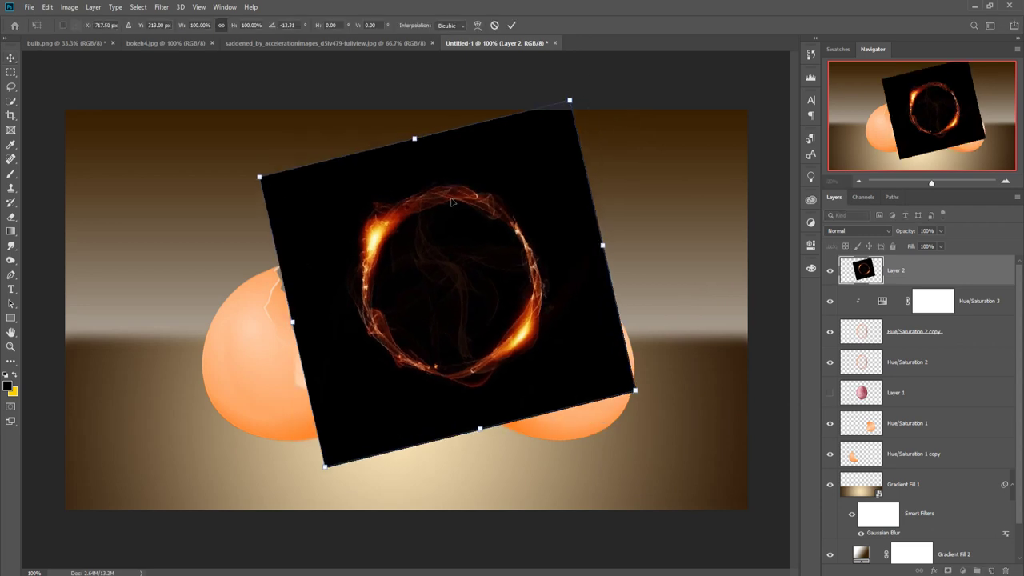
{"action": "left_click", "coordinate": [511, 25]}
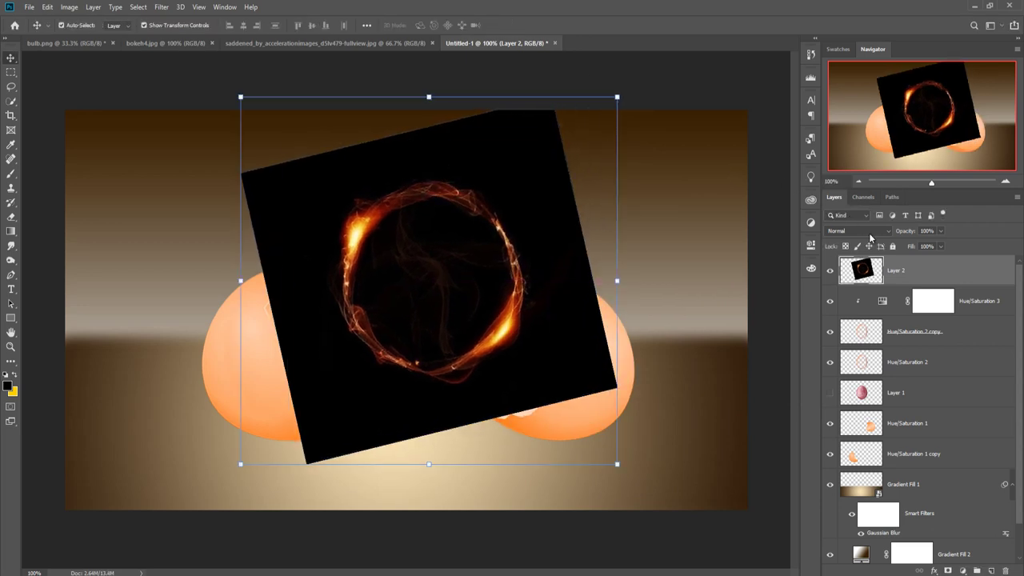
{"action": "left_click", "coordinate": [864, 231]}
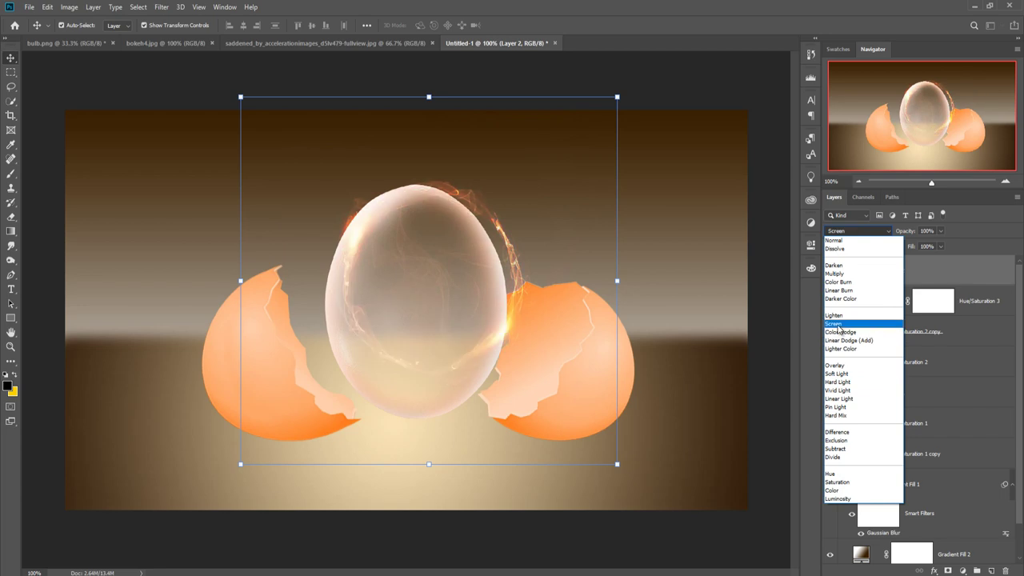
{"action": "left_click", "coordinate": [837, 324]}
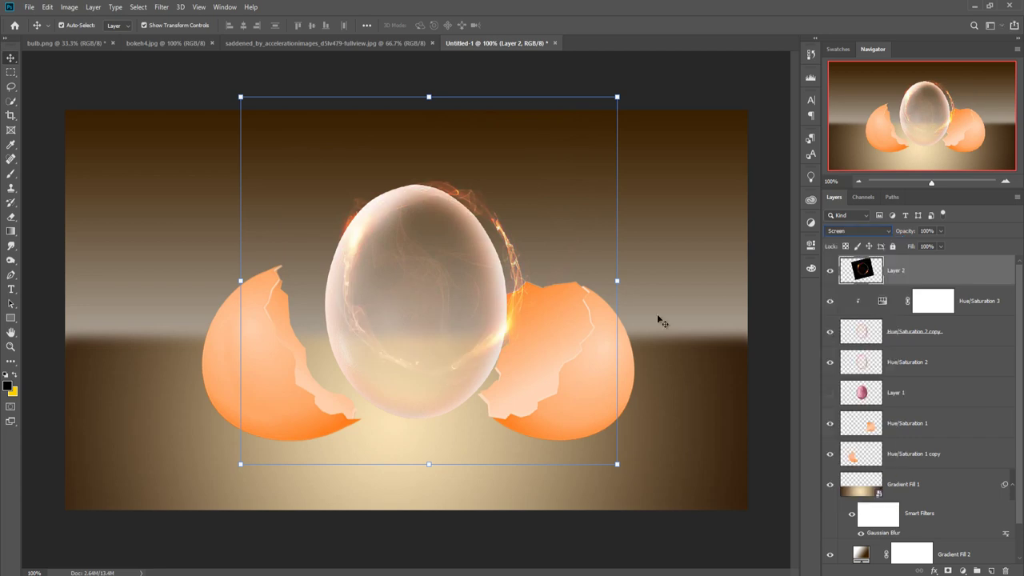
Warp the fire ring so its flames wrap closely around the egg's outline
{"action": "left_click", "coordinate": [46, 7]}
{"action": "mouse_move", "coordinate": [64, 261]}
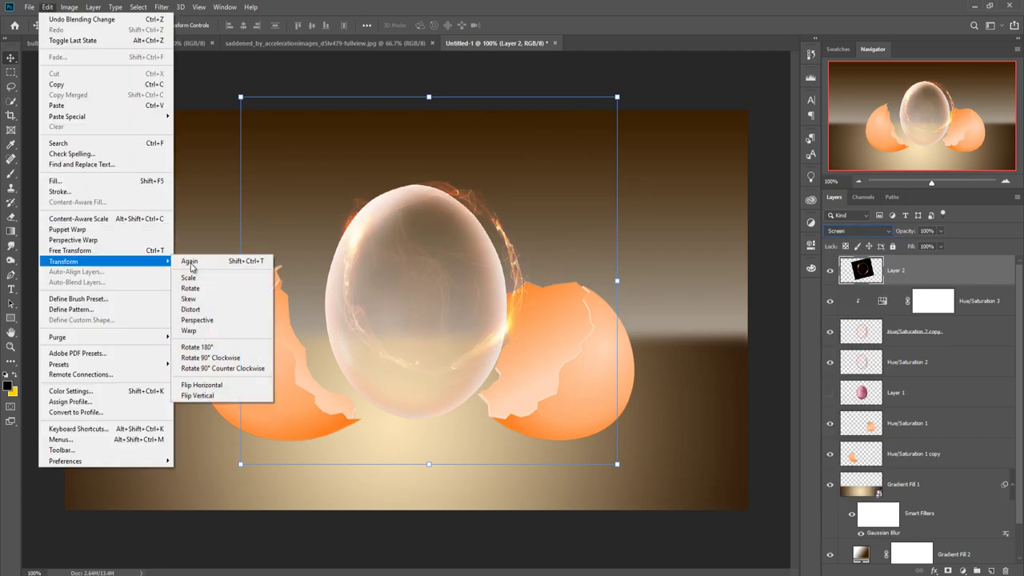
{"action": "left_click", "coordinate": [196, 330]}
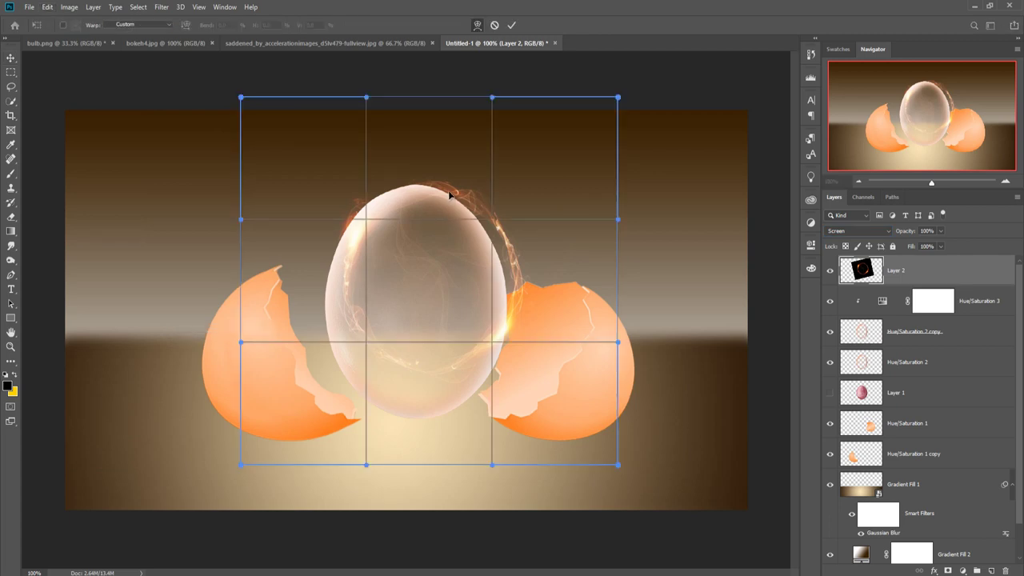
{"action": "left_click_drag", "start_coordinate": [440, 195], "coordinate": [429, 192]}
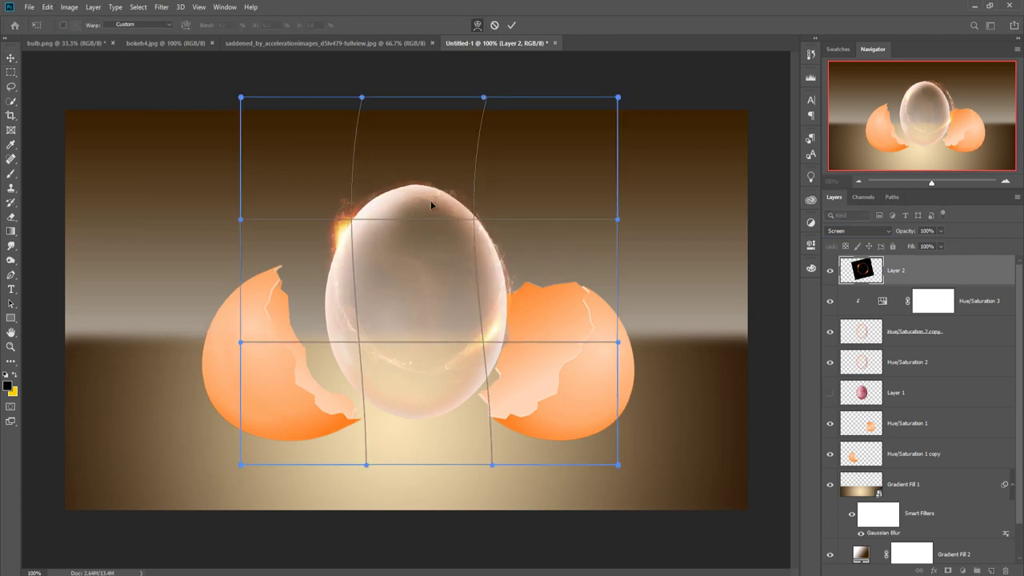
{"action": "left_click_drag", "start_coordinate": [411, 372], "coordinate": [405, 418]}
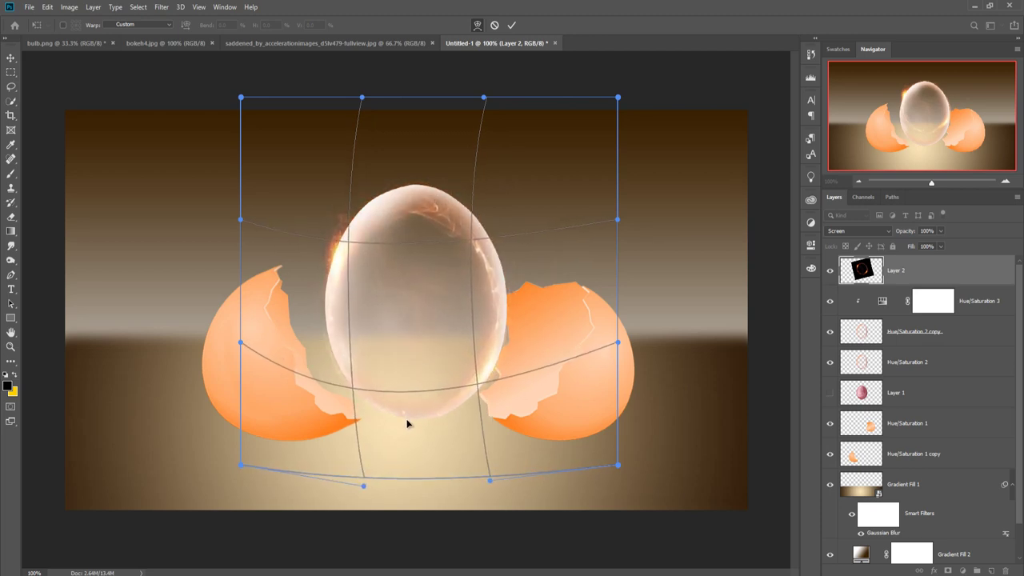
{"action": "left_click_drag", "start_coordinate": [426, 208], "coordinate": [424, 186]}
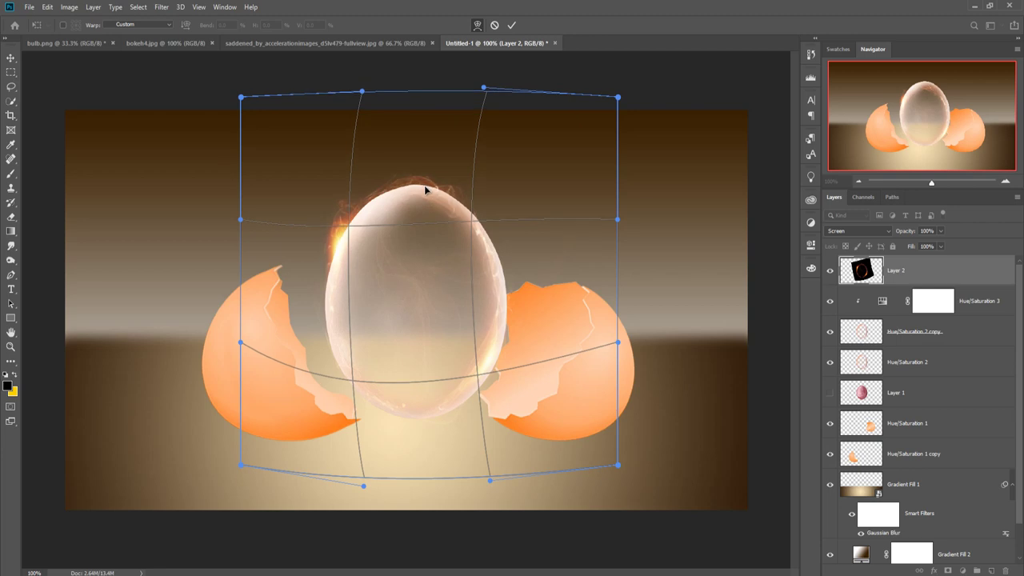
{"action": "left_click_drag", "start_coordinate": [496, 304], "coordinate": [503, 306]}
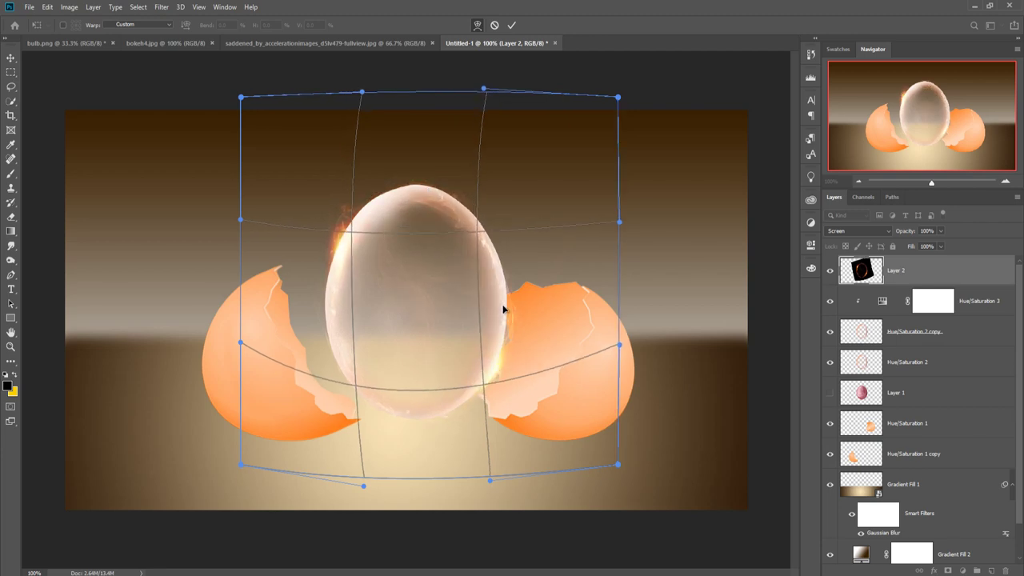
{"action": "left_click_drag", "start_coordinate": [334, 329], "coordinate": [332, 331]}
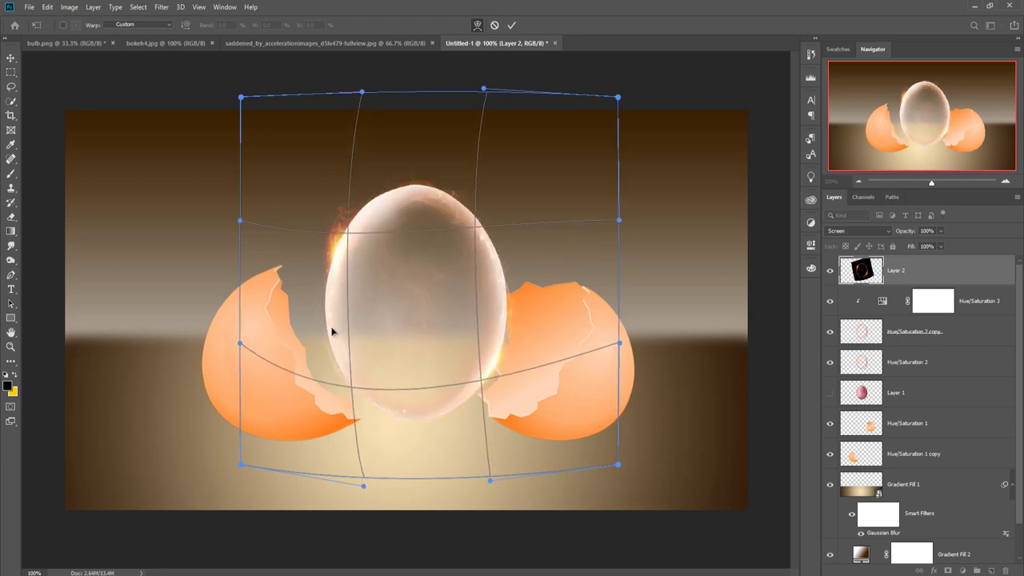
{"action": "left_click_drag", "start_coordinate": [380, 227], "coordinate": [366, 213]}
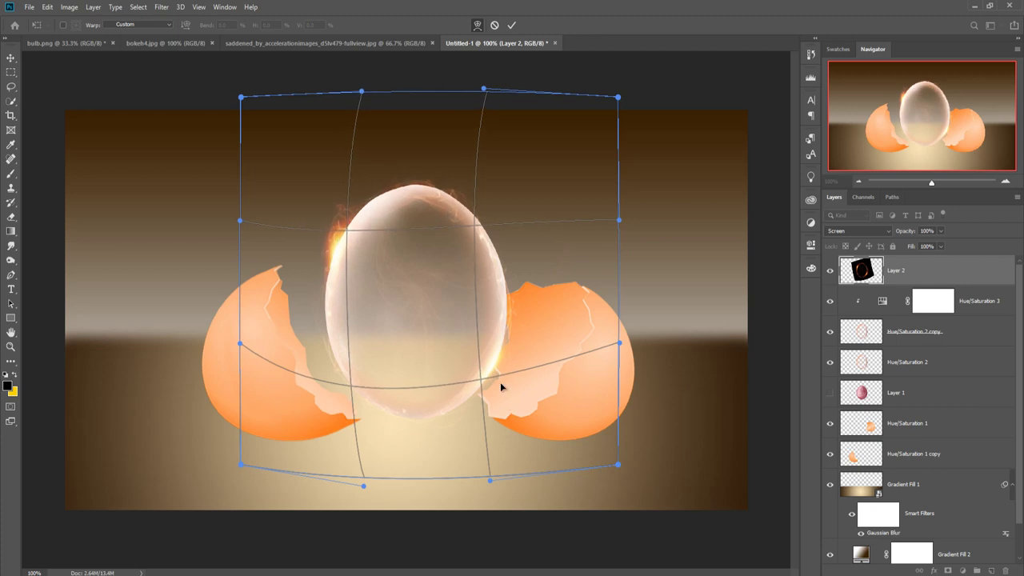
{"action": "left_click_drag", "start_coordinate": [459, 403], "coordinate": [464, 400]}
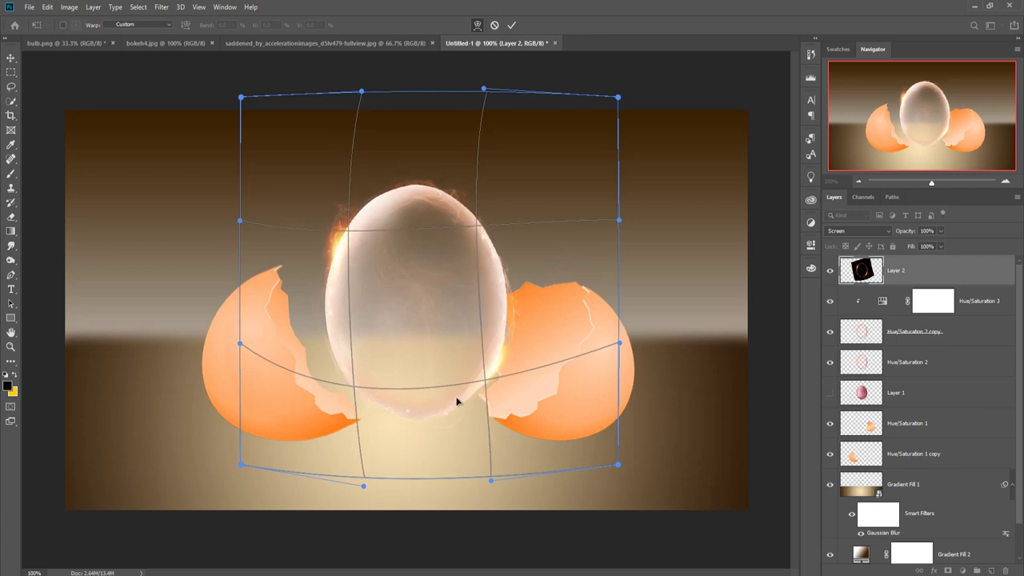
{"action": "left_click", "coordinate": [512, 25]}
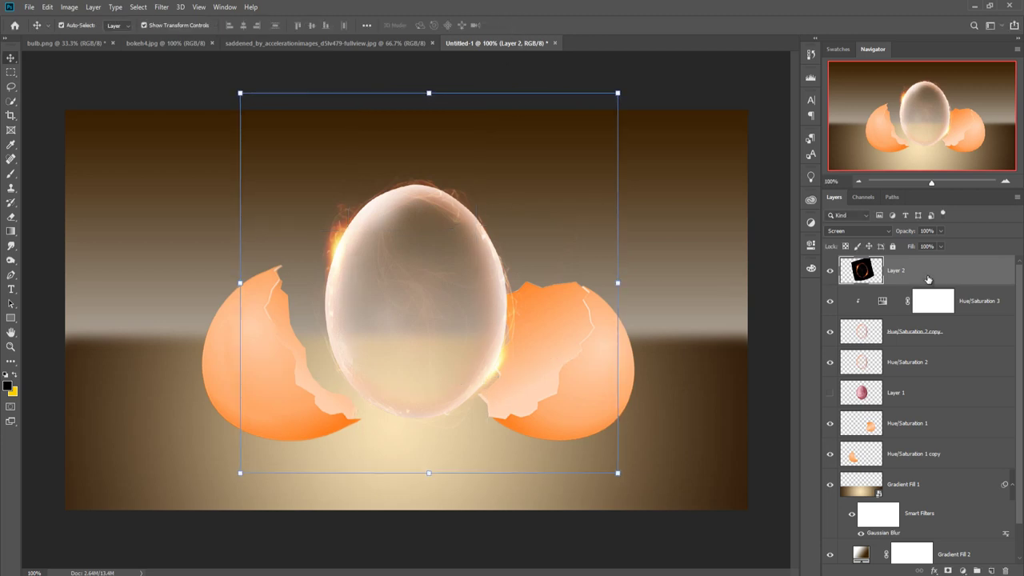
Duplicate the fire-ring Layer 2 twice to make three copies
{"action": "right_click", "coordinate": [922, 273]}
{"action": "left_click", "coordinate": [814, 167]}
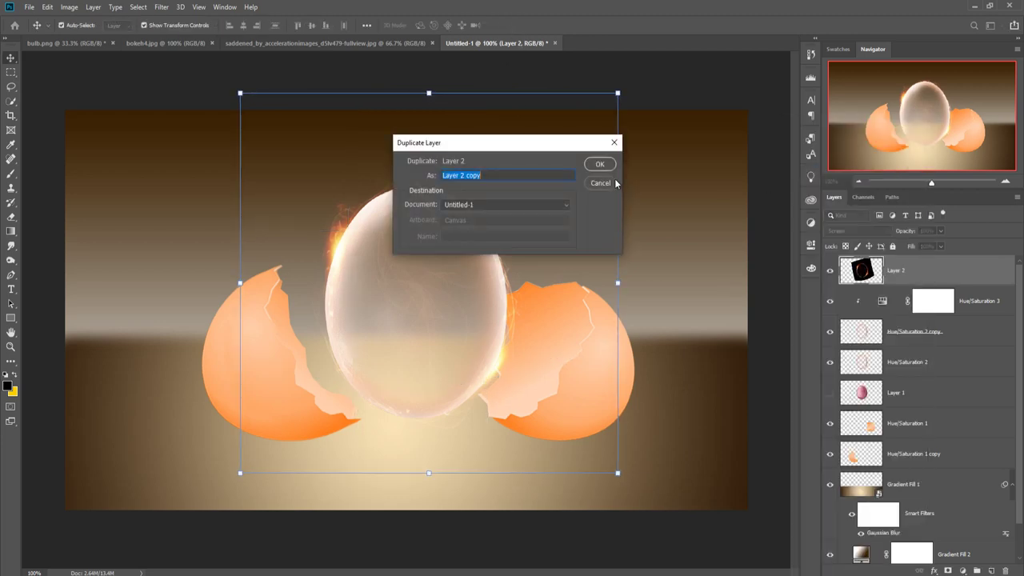
{"action": "left_click", "coordinate": [600, 166]}
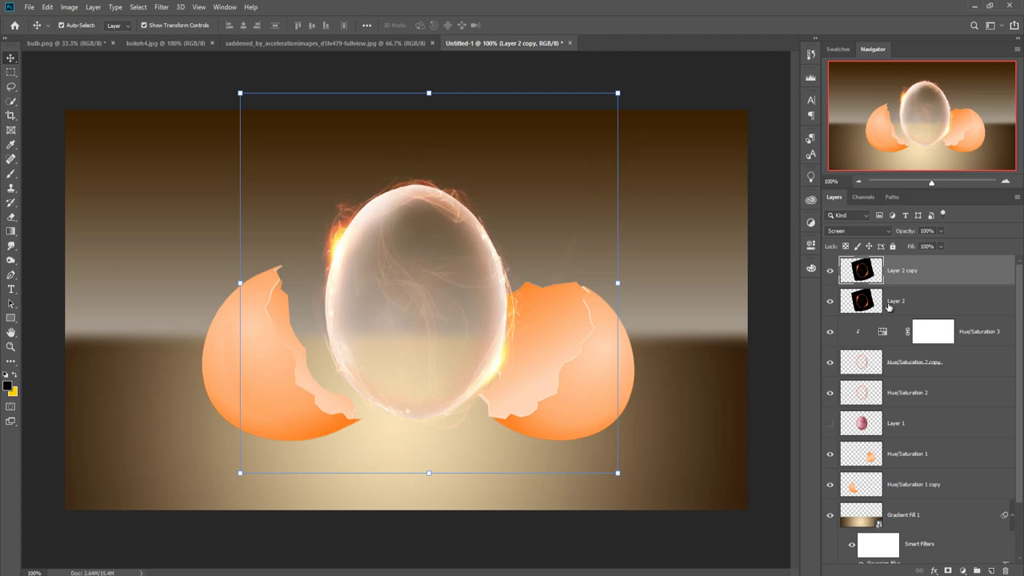
{"action": "right_click", "coordinate": [913, 281]}
{"action": "left_click", "coordinate": [780, 164]}
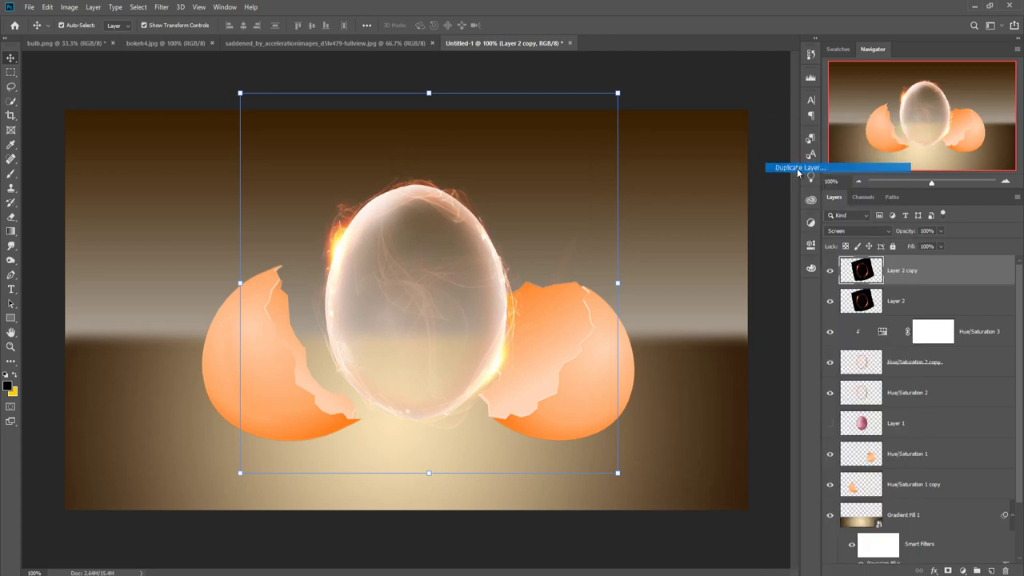
{"action": "left_click", "coordinate": [611, 165]}
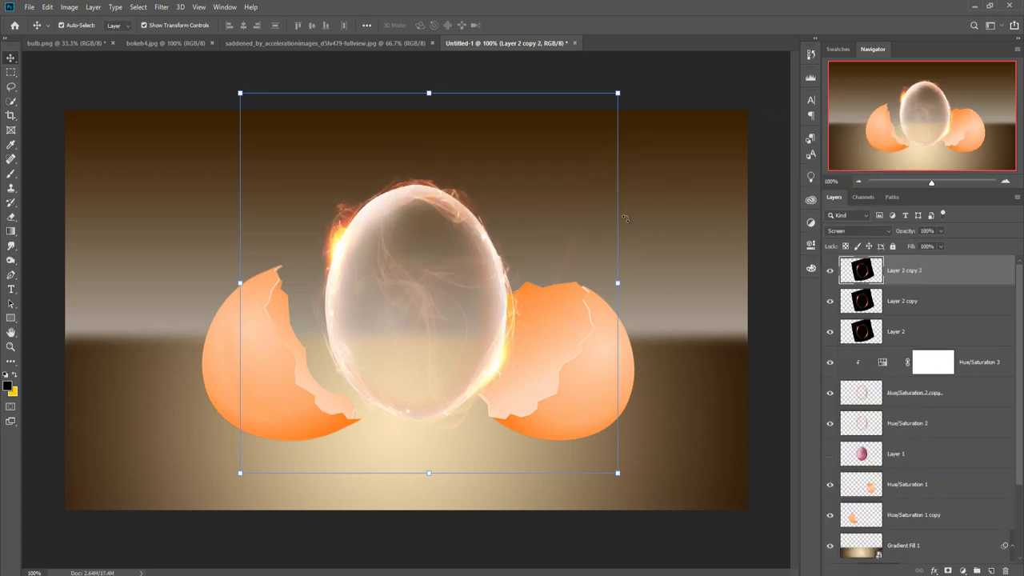
Merge the three fire-ring layers into Layer 2 copy 2 and set it to Screen
{"action": "left_click", "coordinate": [11, 71]}
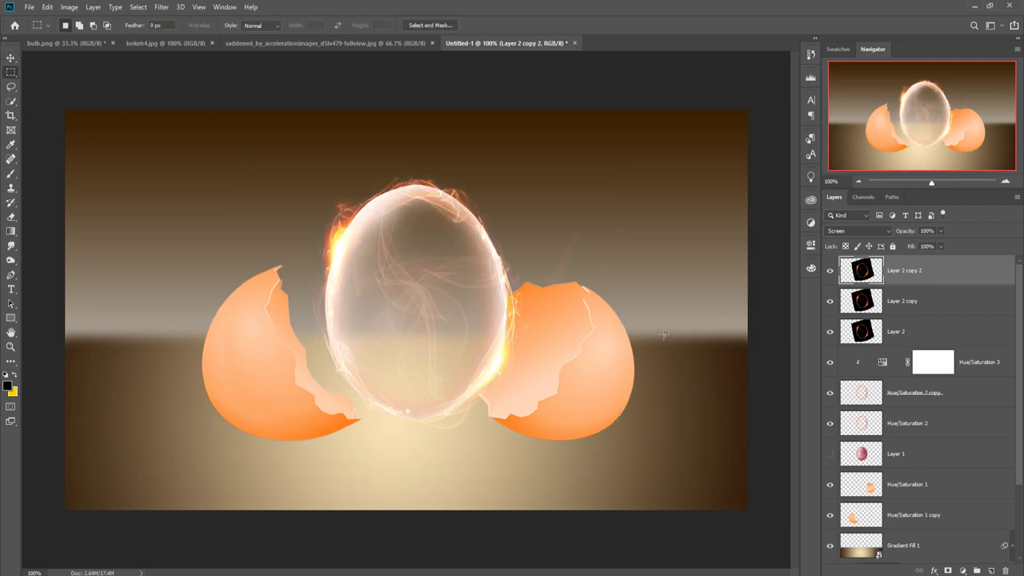
{"action": "left_click", "coordinate": [933, 333], "text": "shift"}
{"action": "right_click", "coordinate": [923, 274]}
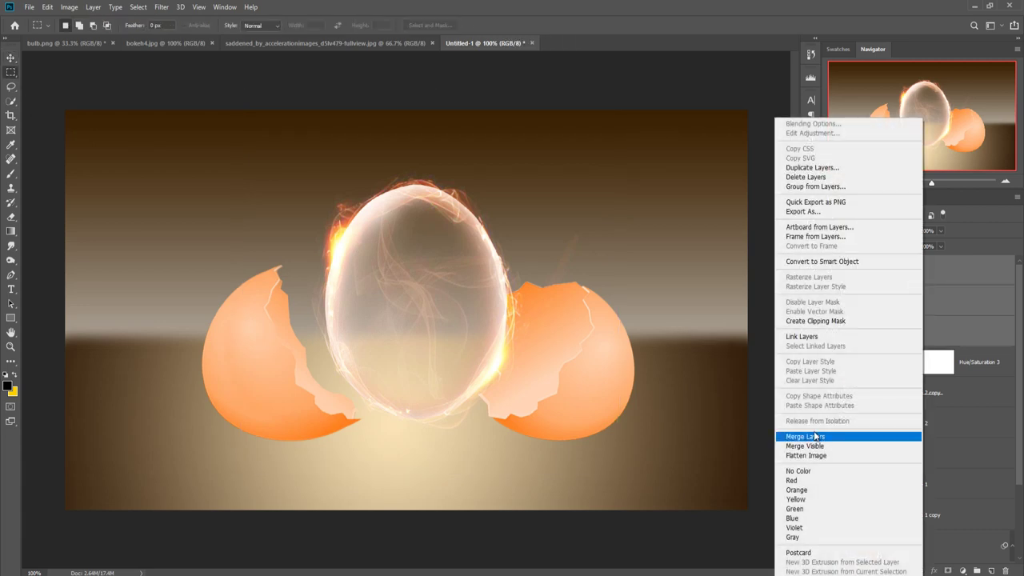
{"action": "left_click", "coordinate": [814, 435]}
{"action": "left_click", "coordinate": [856, 231]}
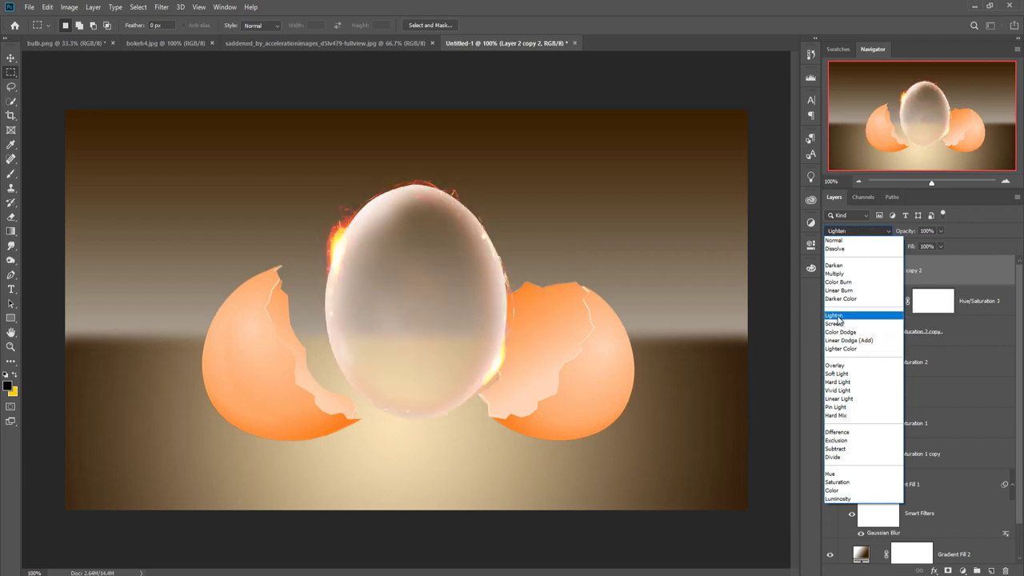
{"action": "left_click", "coordinate": [836, 323]}
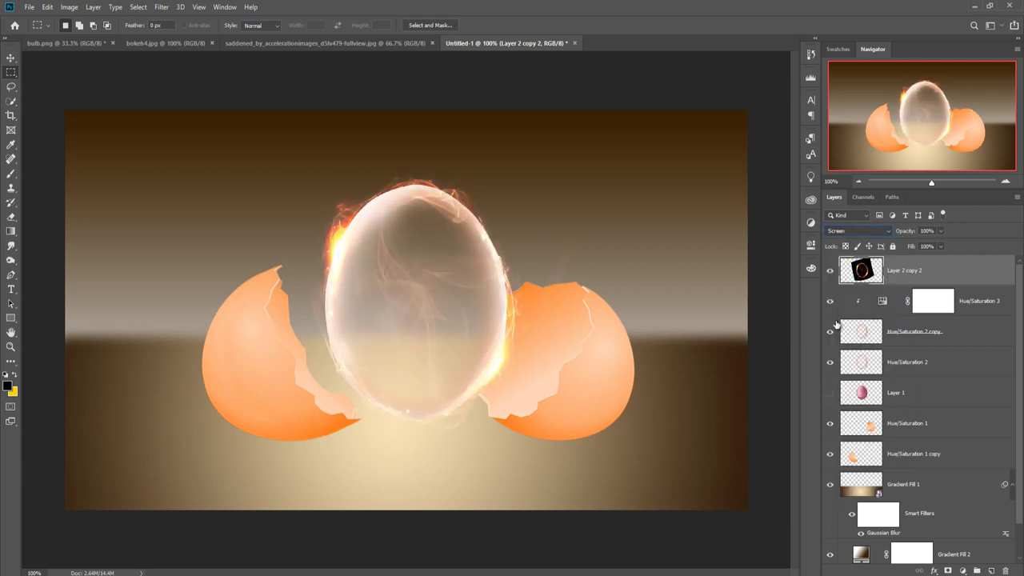
{"action": "left_click", "coordinate": [8, 59]}
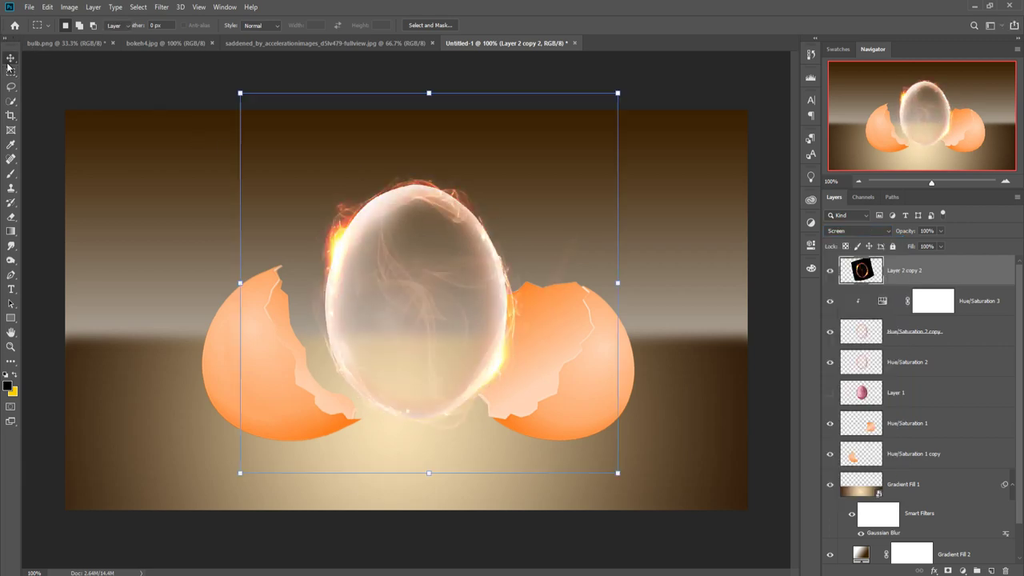
Merge Layer 1, Hue/Saturation 1 and Hue/Saturation 1 copy into one eggshell layer
{"action": "left_click", "coordinate": [926, 392]}
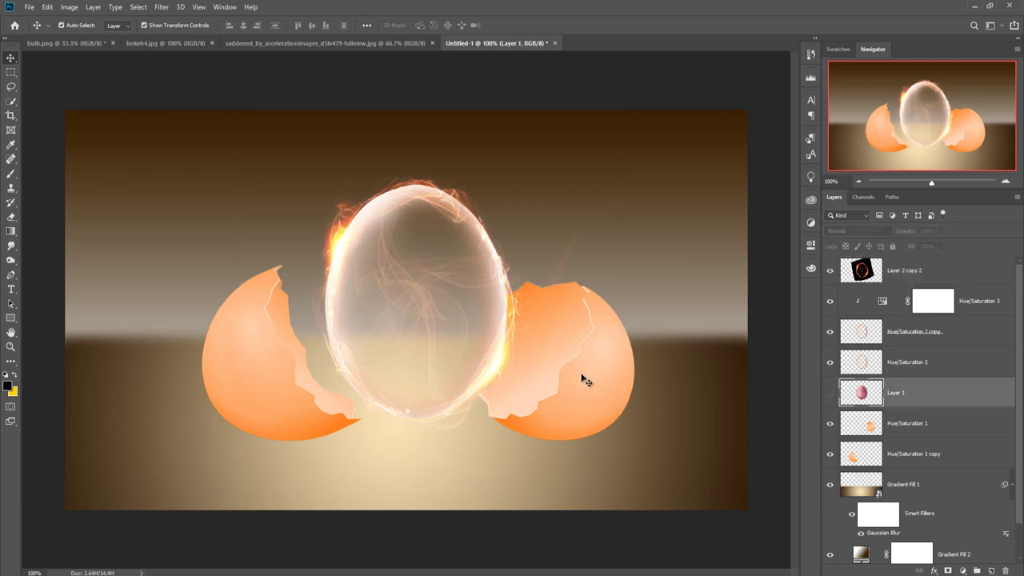
{"action": "left_click", "coordinate": [944, 430], "text": "shift"}
{"action": "left_click", "coordinate": [938, 459], "text": "shift"}
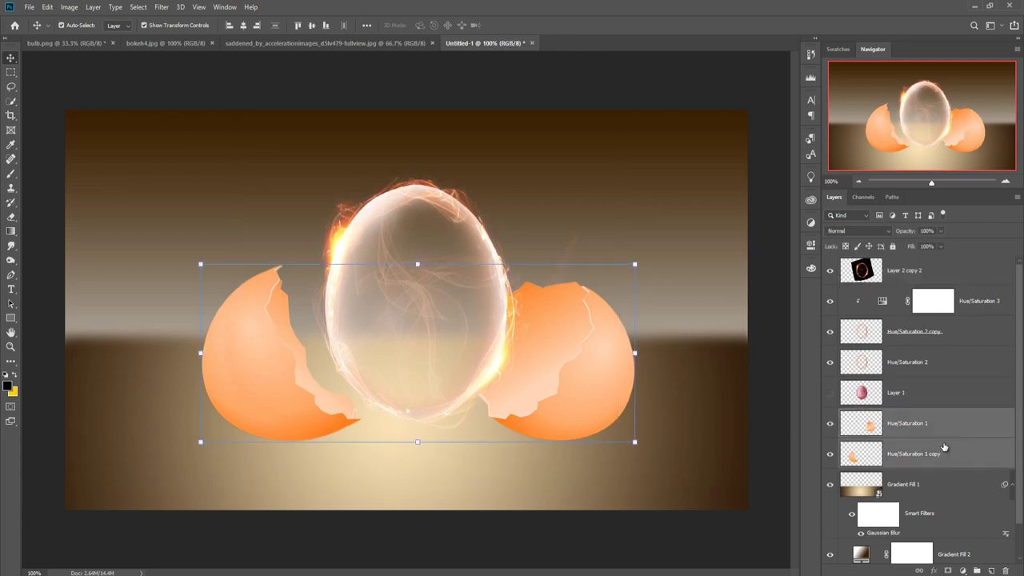
{"action": "right_click", "coordinate": [956, 422]}
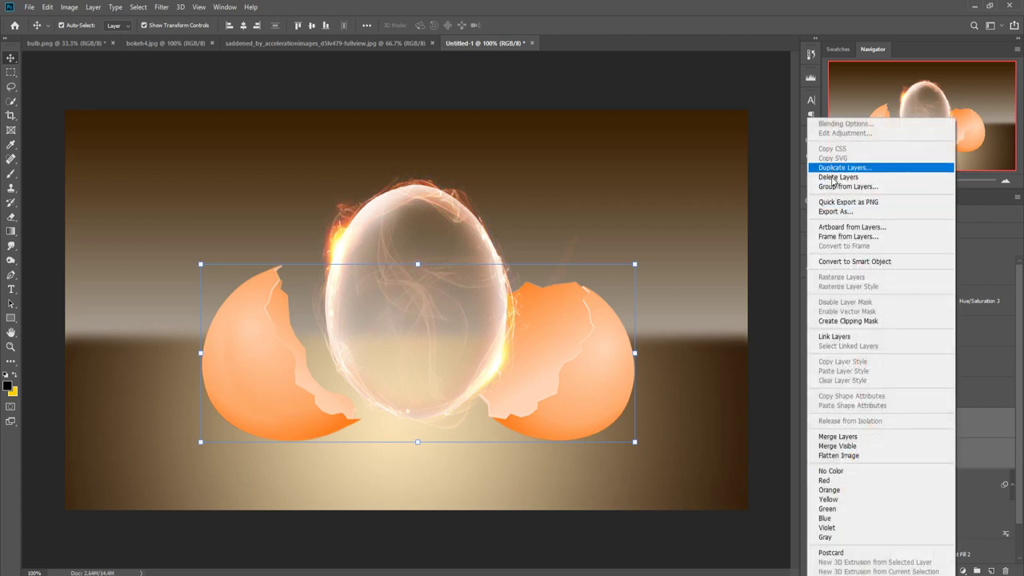
{"action": "left_click", "coordinate": [840, 436]}
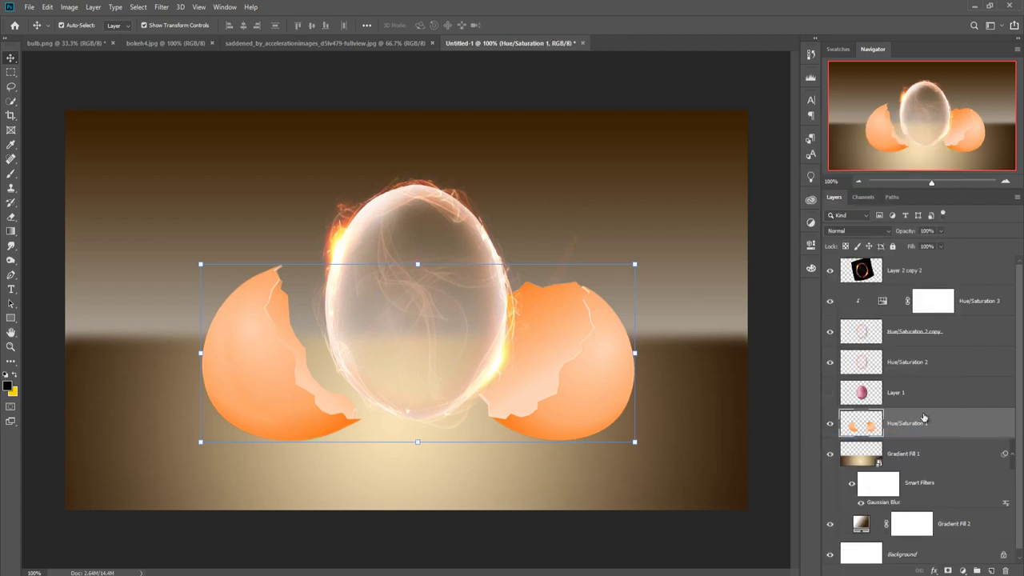
Duplicate the eggshell layer and flip the copy vertically instead of horizontally
{"action": "right_click", "coordinate": [932, 434]}
{"action": "left_click", "coordinate": [808, 178]}
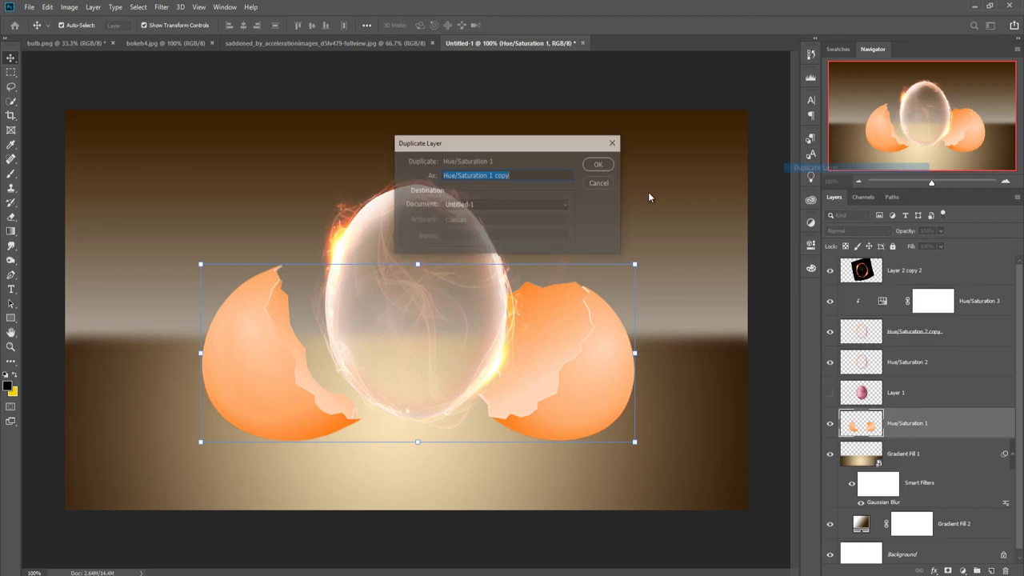
{"action": "left_click", "coordinate": [596, 168]}
{"action": "left_click", "coordinate": [47, 6]}
{"action": "mouse_move", "coordinate": [64, 262]}
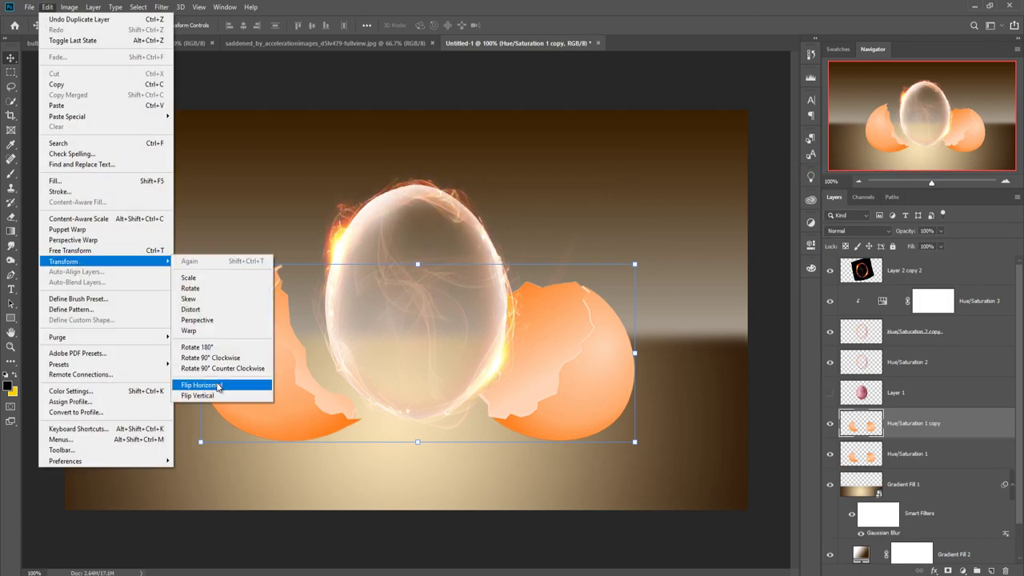
{"action": "left_click", "coordinate": [204, 385]}
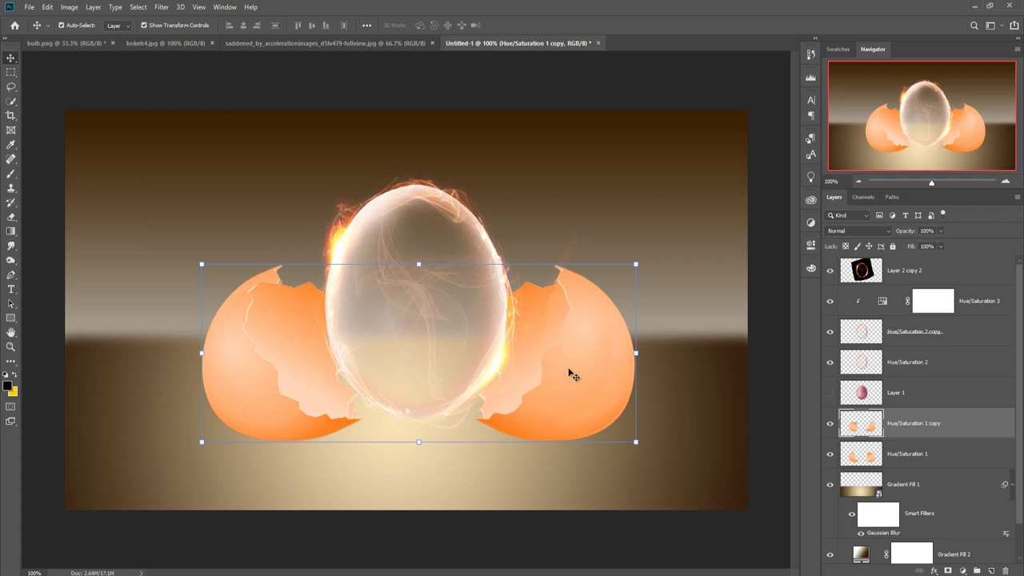
{"action": "key", "text": "ctrl+z"}
{"action": "left_click", "coordinate": [47, 7]}
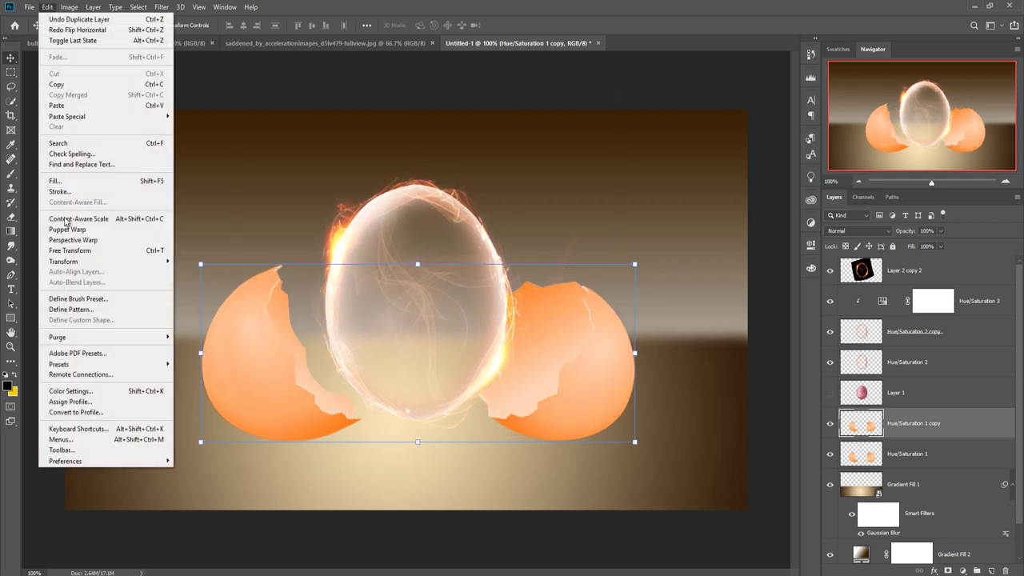
{"action": "left_click", "coordinate": [212, 397]}
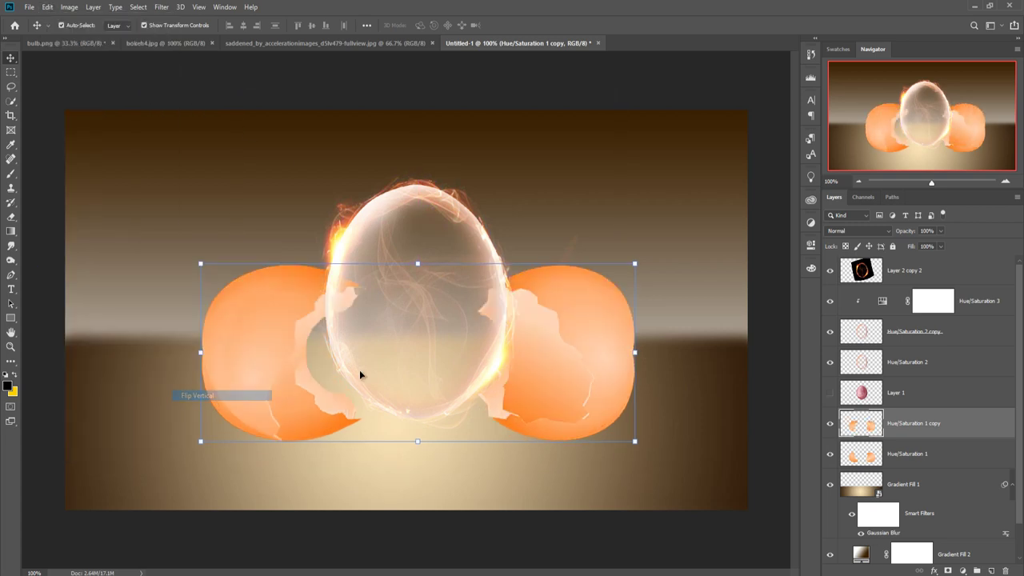
{"action": "left_click_drag", "start_coordinate": [572, 331], "coordinate": [578, 521]}
Move the flipped eggshell copy under the shells and stack it below Hue/Saturation 1
{"action": "left_click", "coordinate": [911, 422]}
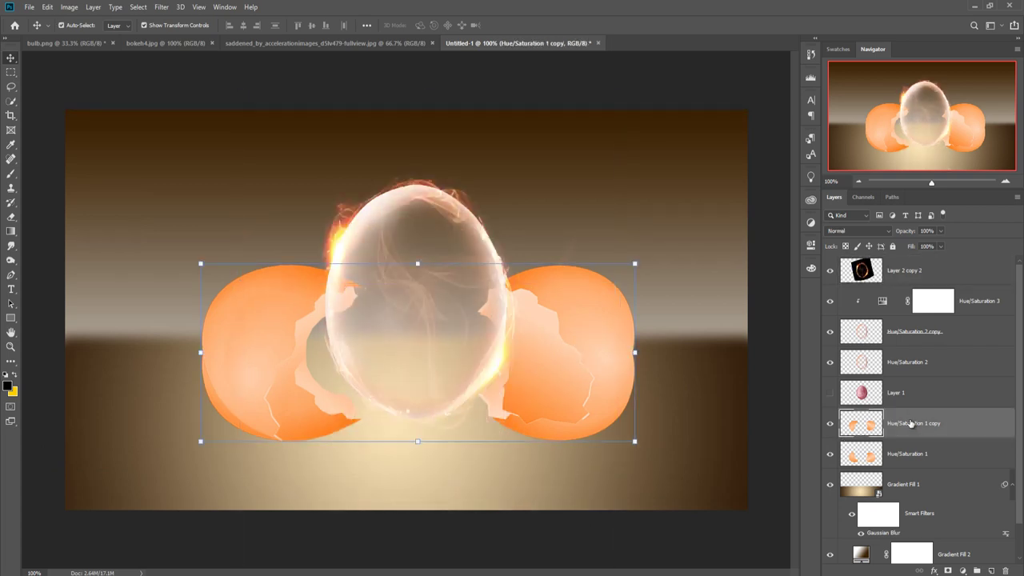
{"action": "left_click_drag", "start_coordinate": [618, 340], "coordinate": [617, 510]}
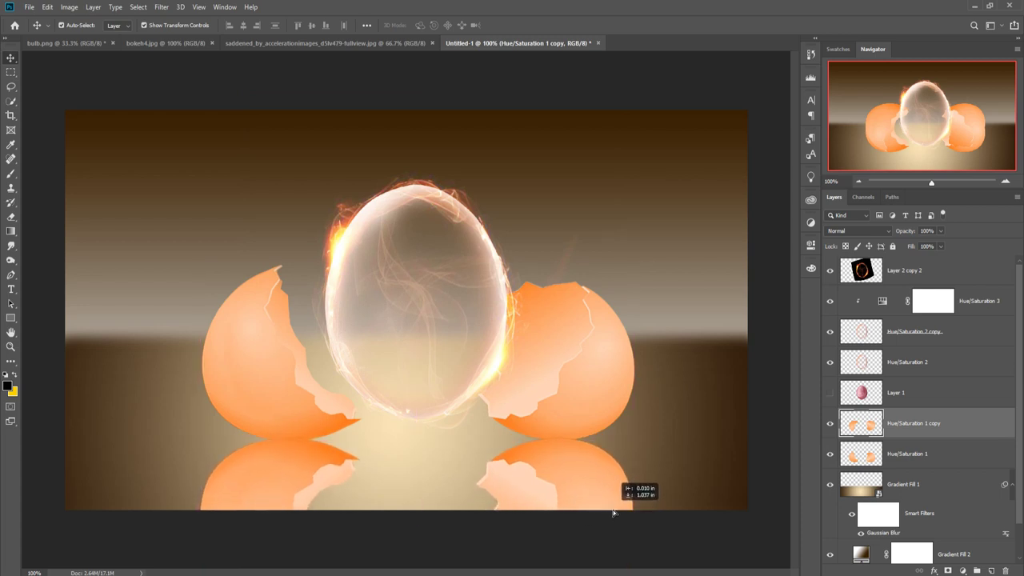
{"action": "left_click_drag", "start_coordinate": [617, 510], "coordinate": [614, 512]}
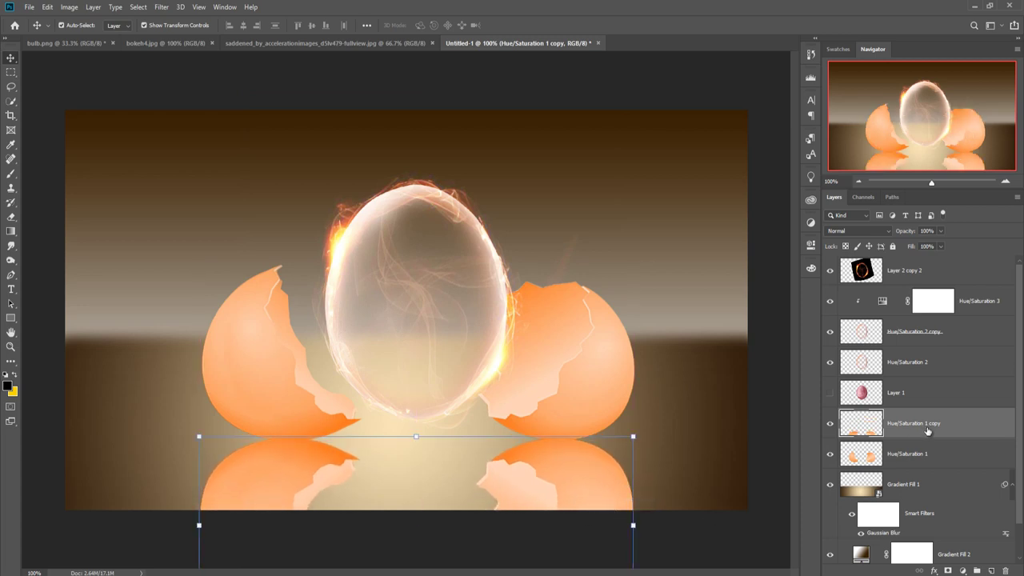
{"action": "left_click_drag", "start_coordinate": [924, 432], "coordinate": [880, 468]}
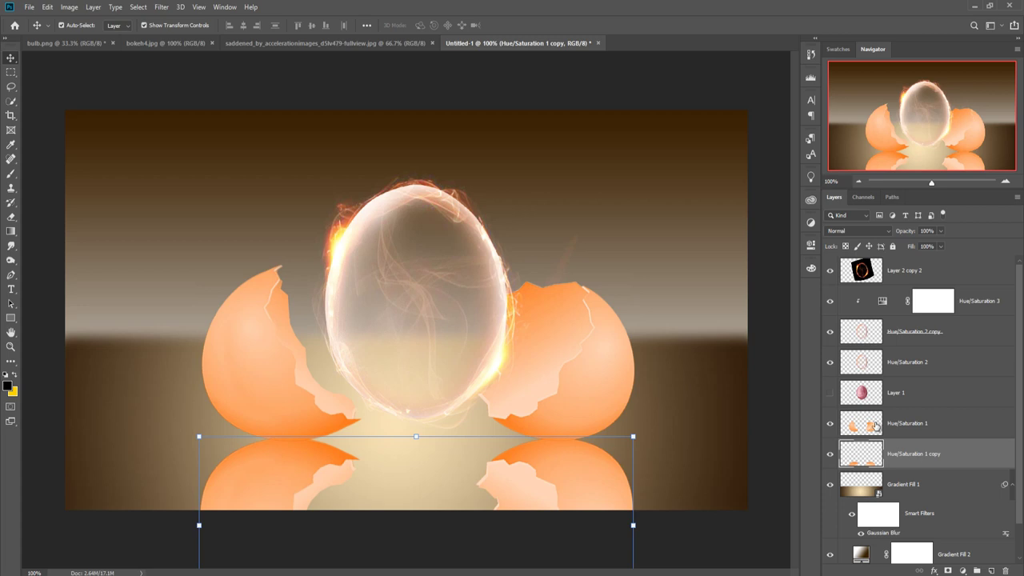
{"action": "key", "text": "Down"}
{"action": "key", "text": "Down"}
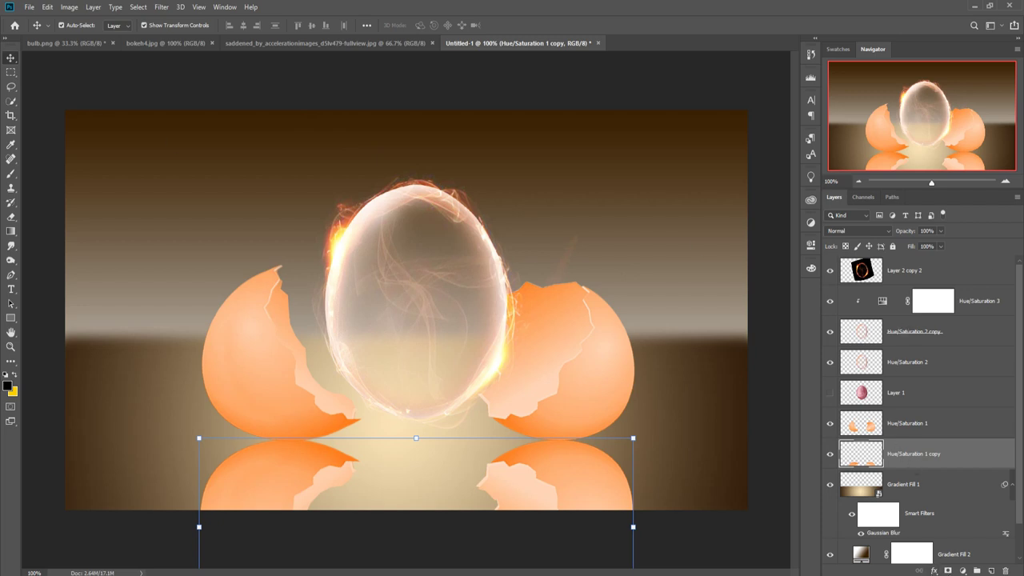
Mask the eggshell reflection and paint black with a 200 px brush to fade its bottom
{"action": "left_click", "coordinate": [947, 570]}
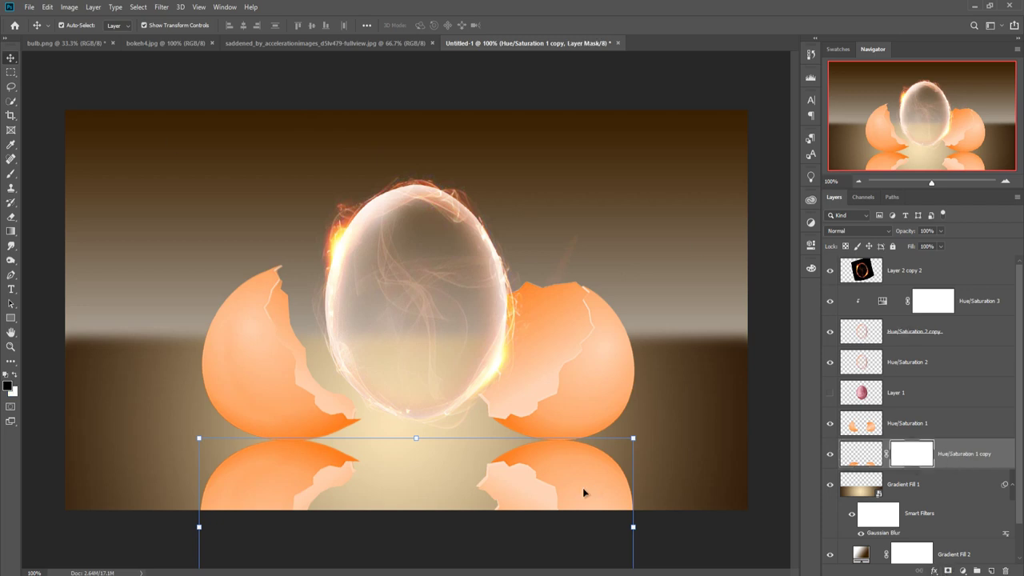
{"action": "left_click", "coordinate": [11, 174]}
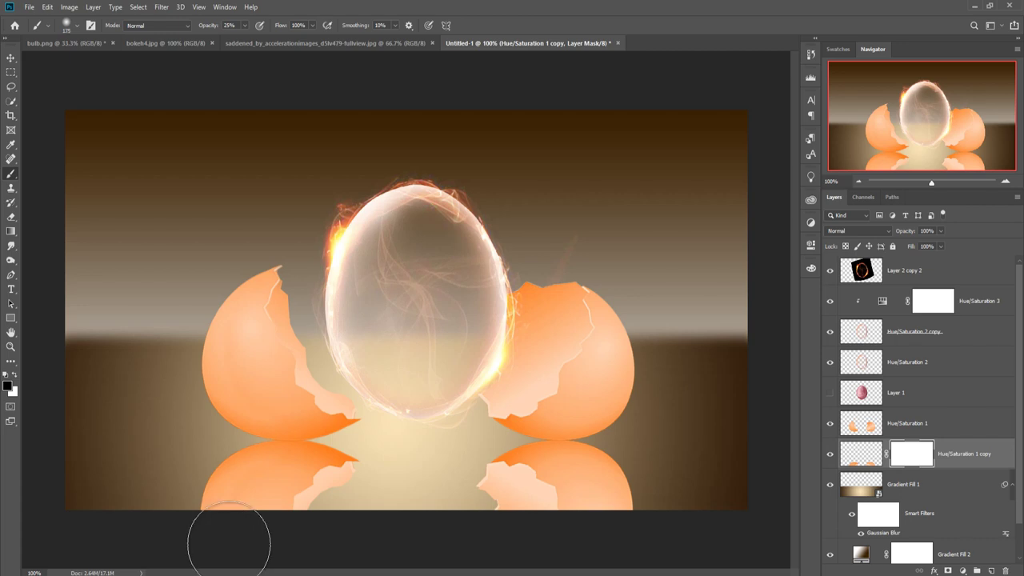
{"action": "key", "text": "bracketright"}
{"action": "key", "text": "bracketright"}
{"action": "key", "text": "bracketright"}
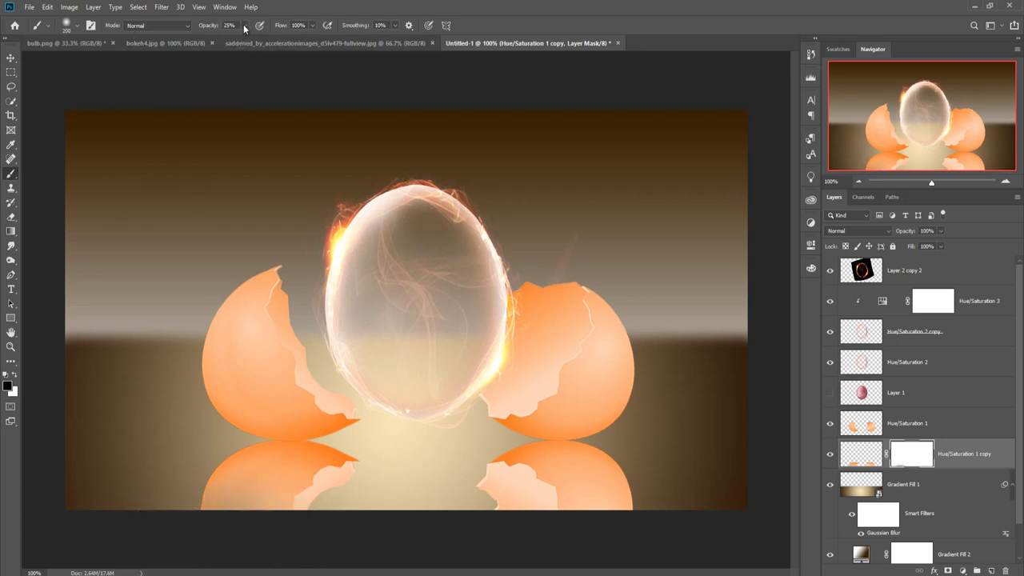
{"action": "left_click", "coordinate": [136, 532]}
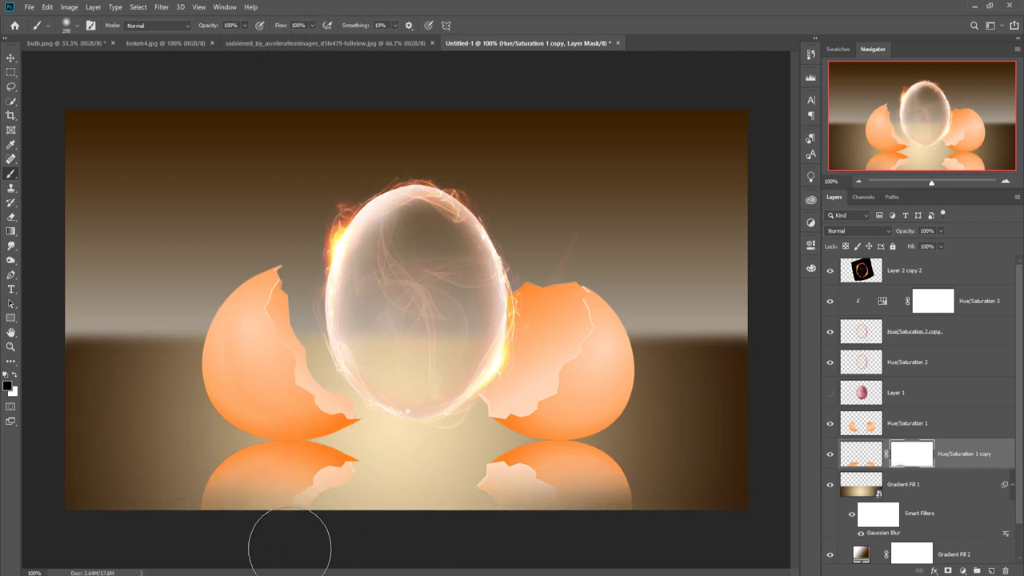
{"action": "mouse_move", "coordinate": [586, 534]}
{"action": "left_mouse_down"}
{"action": "mouse_move", "coordinate": [471, 534]}
{"action": "mouse_move", "coordinate": [679, 534]}
{"action": "left_mouse_up"}
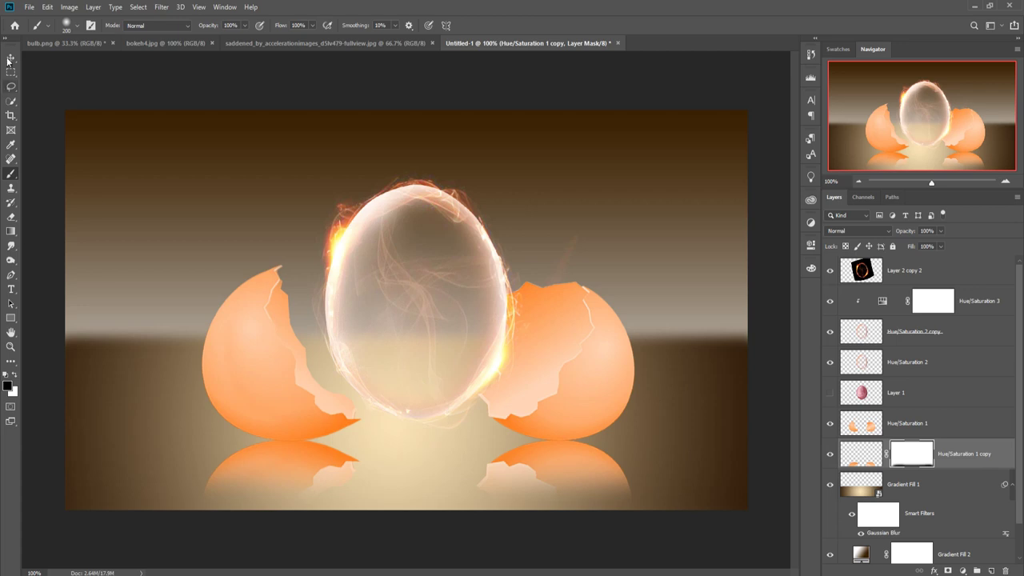
{"action": "key", "text": "v"}
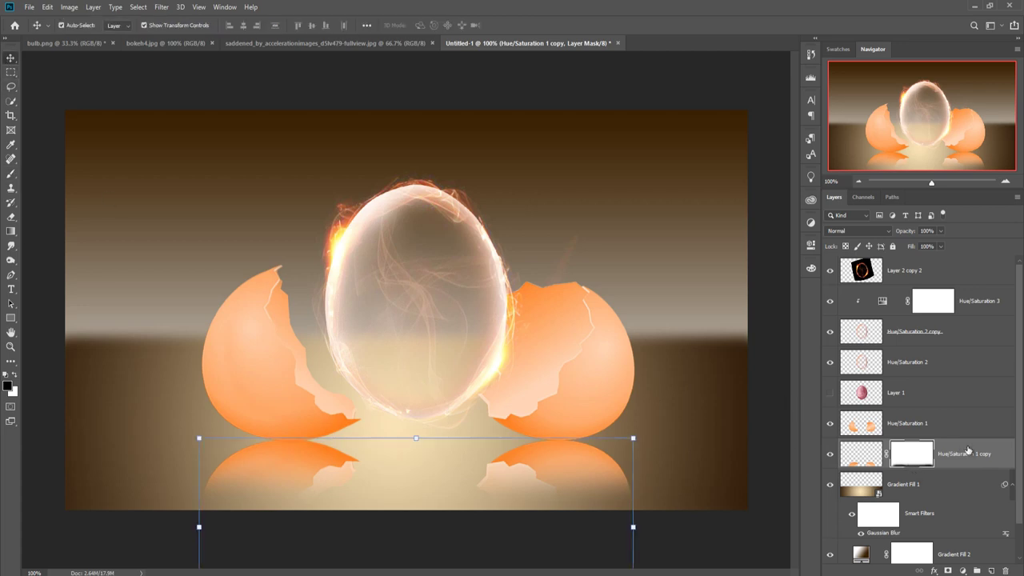
Paint a black shadow on a new layer, squashed flat under the left shell at about 68% opacity
{"action": "left_click", "coordinate": [991, 570]}
{"action": "left_click", "coordinate": [10, 175]}
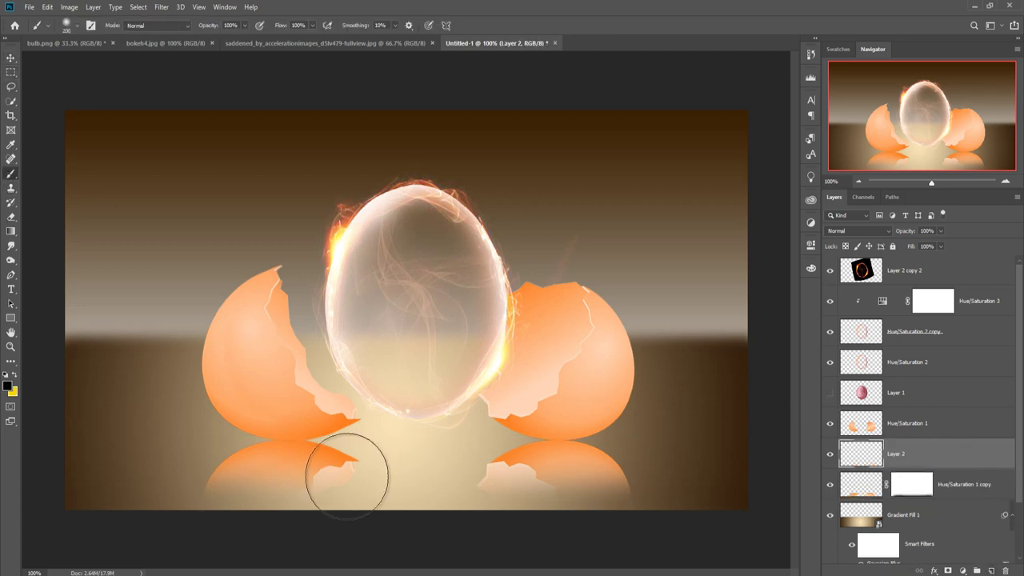
{"action": "left_click", "coordinate": [284, 438]}
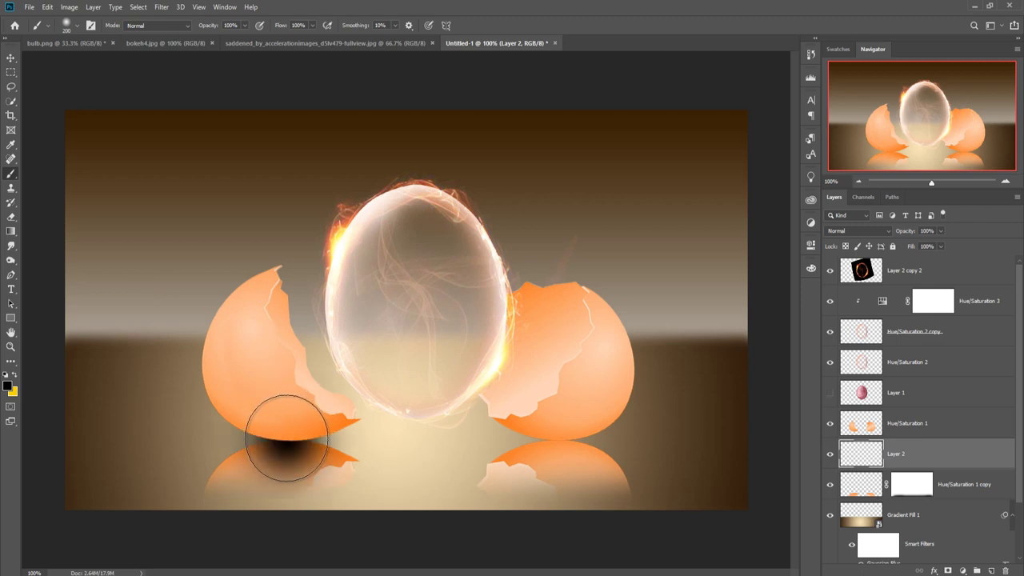
{"action": "left_click", "coordinate": [11, 58]}
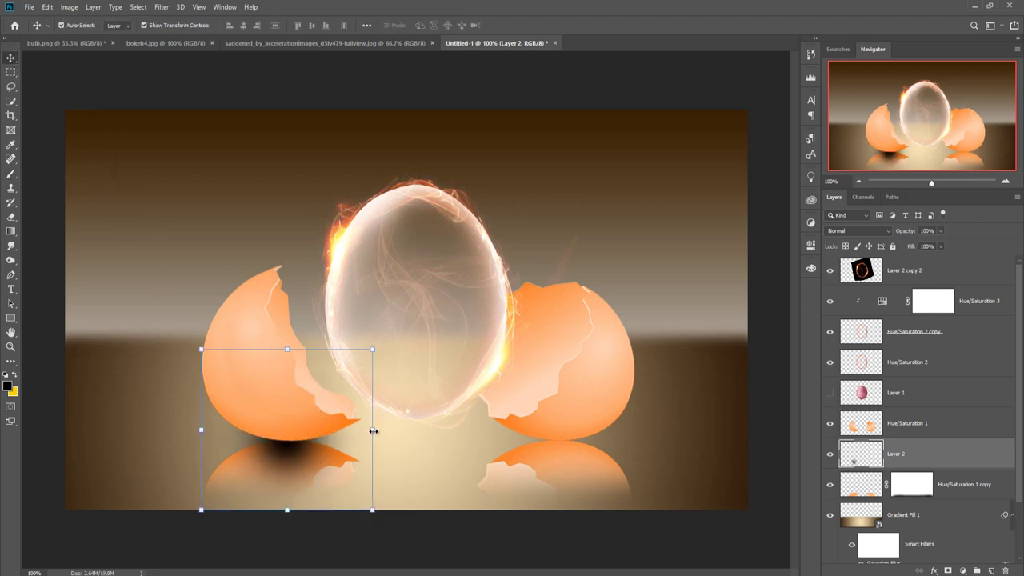
{"action": "left_click_drag", "start_coordinate": [374, 430], "coordinate": [571, 431]}
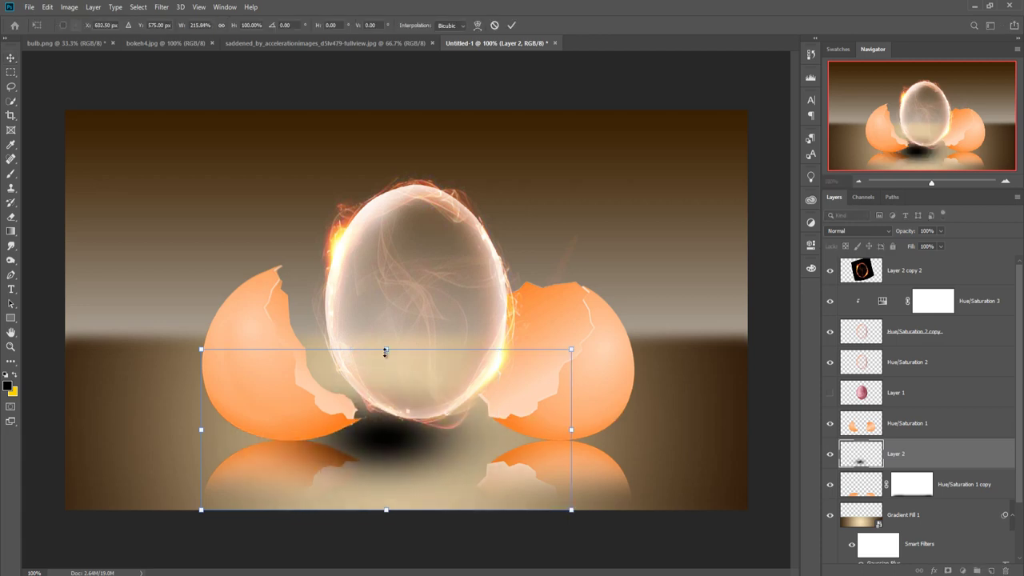
{"action": "mouse_move", "coordinate": [385, 350]}
{"action": "left_mouse_down"}
{"action": "mouse_move", "coordinate": [386, 475]}
{"action": "mouse_move", "coordinate": [261, 426]}
{"action": "left_mouse_up"}
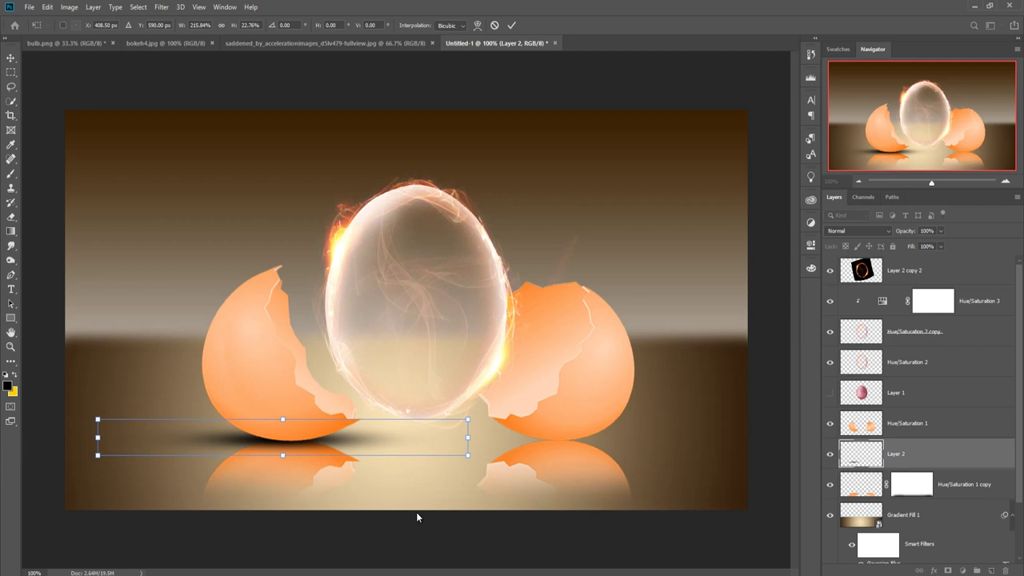
{"action": "key", "text": "Down"}
{"action": "key", "text": "Down"}
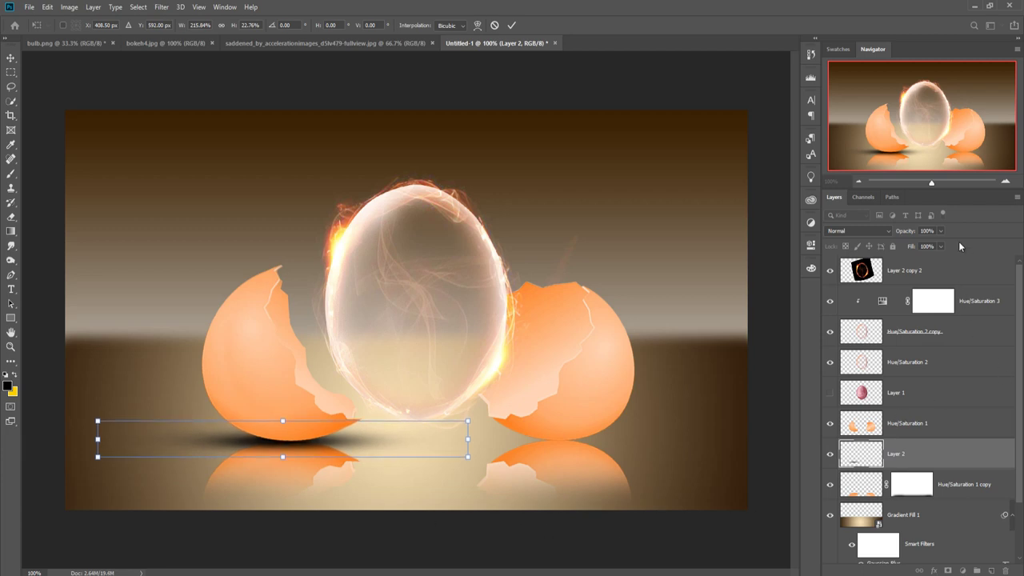
{"action": "left_click_drag", "start_coordinate": [922, 242], "coordinate": [921, 242]}
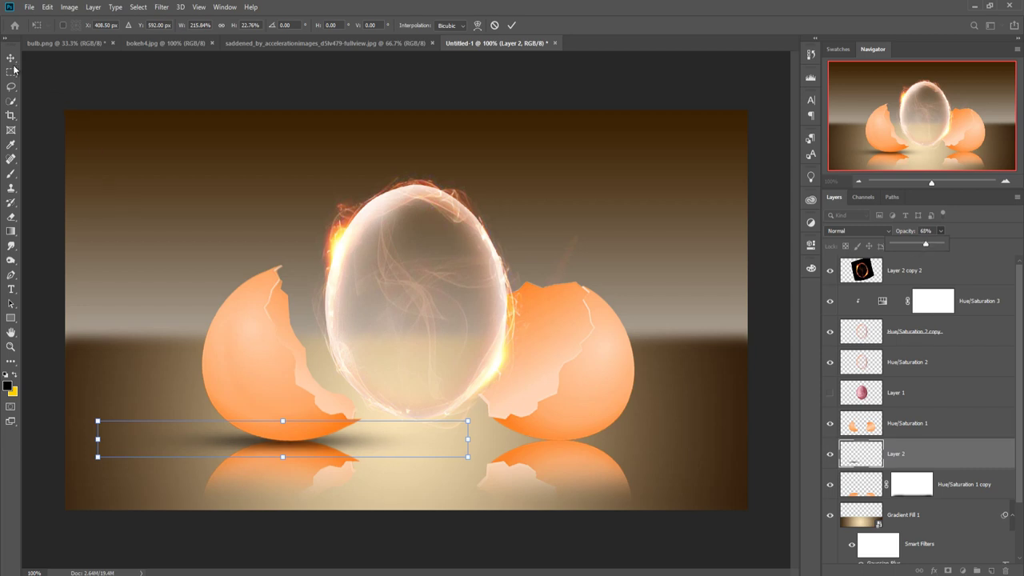
{"action": "key", "text": "Return"}
Duplicate the shadow as Layer 2 copy and position it beneath the right eggshell
{"action": "right_click", "coordinate": [936, 454]}
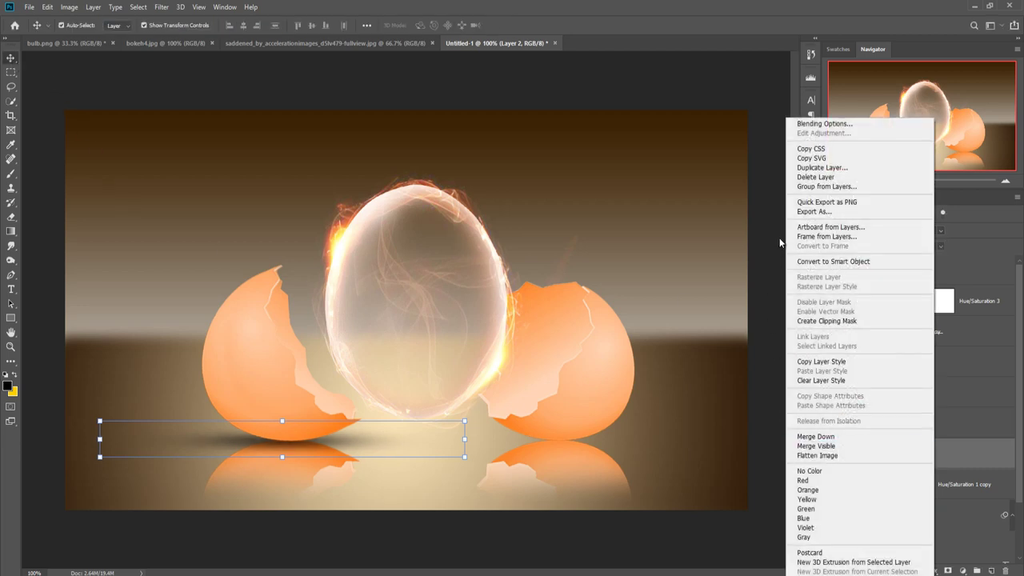
{"action": "left_click", "coordinate": [823, 168]}
{"action": "left_click", "coordinate": [600, 166]}
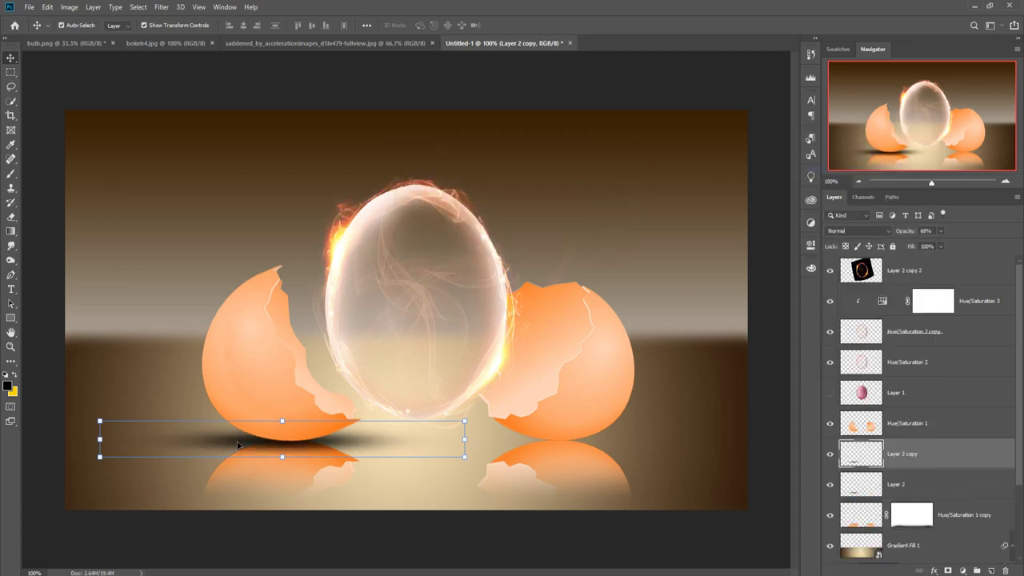
{"action": "left_click_drag", "start_coordinate": [247, 451], "coordinate": [523, 446]}
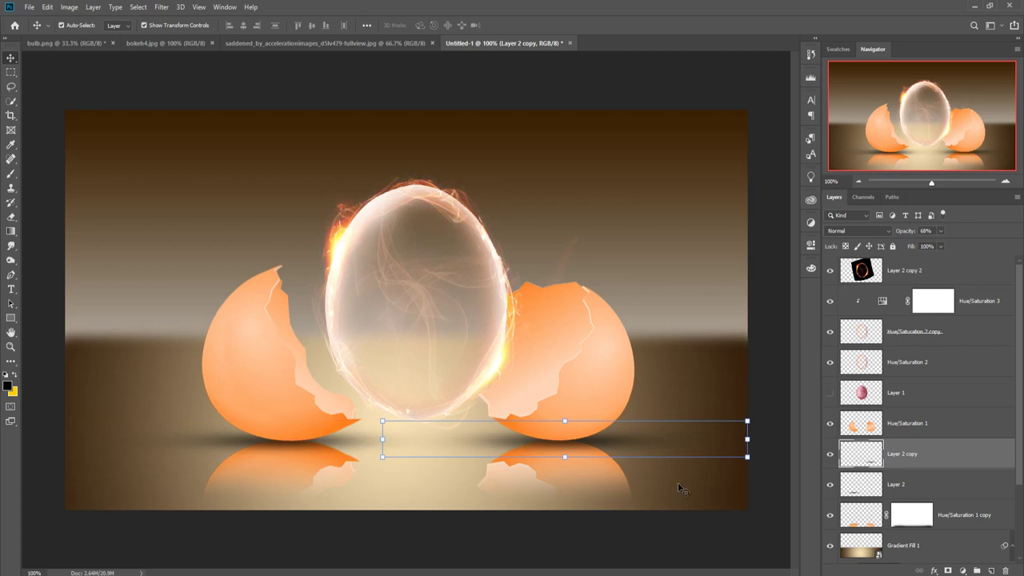
{"action": "key", "text": "Left"}
{"action": "key", "text": "Left"}
{"action": "key", "text": "Left"}
{"action": "key", "text": "Down"}
{"action": "key", "text": "Left"}
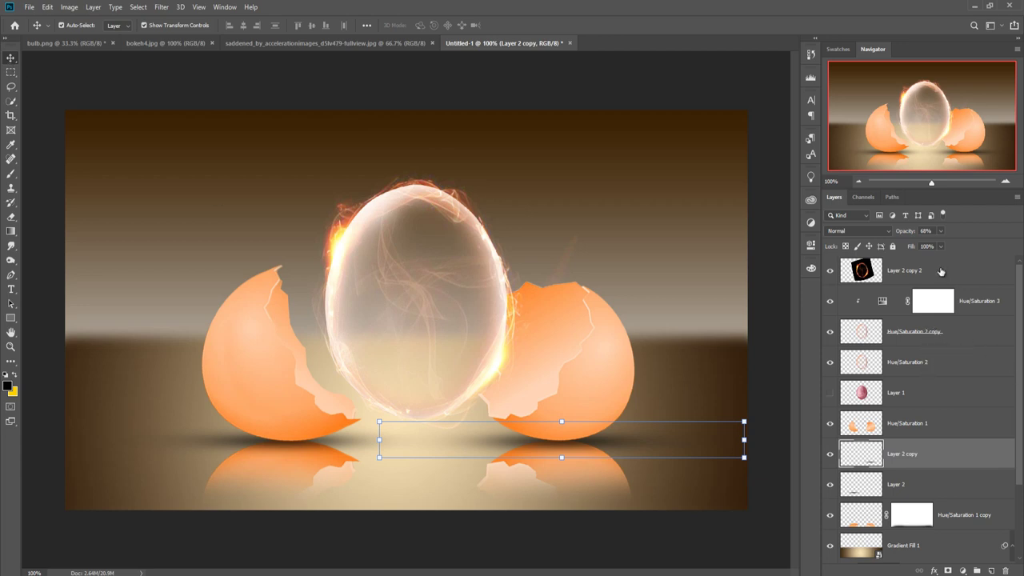
Lower the Hue/Saturation 2 copy egg layer's opacity to 36%
{"action": "left_click", "coordinate": [970, 301]}
{"action": "left_click", "coordinate": [977, 332]}
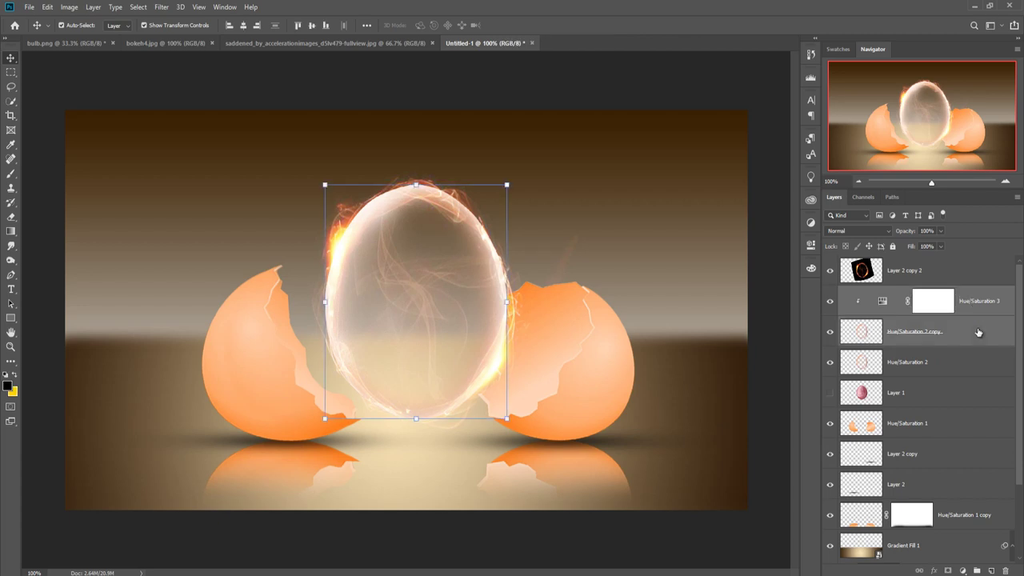
{"action": "left_click", "coordinate": [978, 361], "text": "shift"}
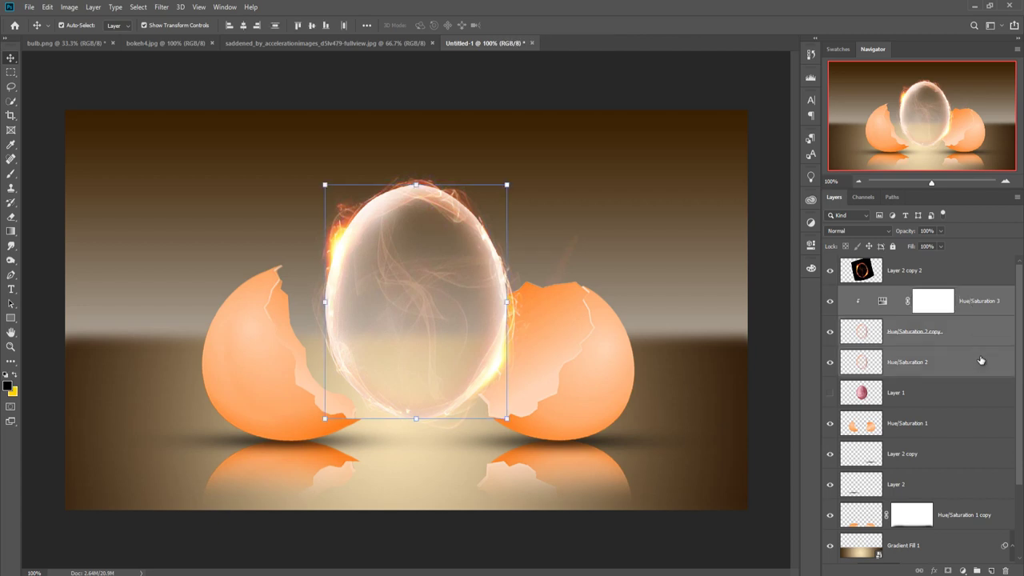
{"action": "left_click", "coordinate": [863, 330]}
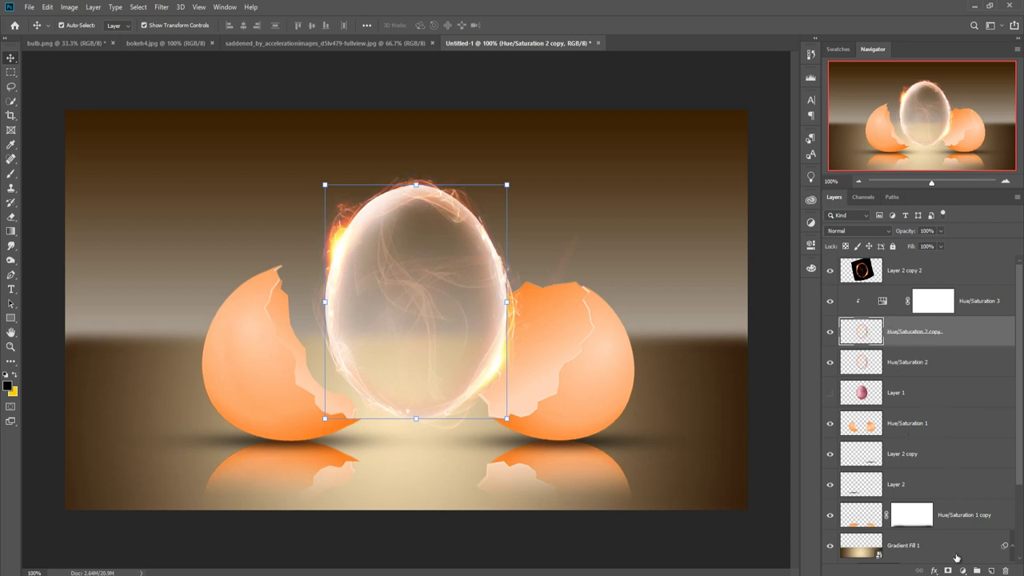
{"action": "left_click", "coordinate": [941, 231]}
{"action": "left_click_drag", "start_coordinate": [940, 246], "coordinate": [912, 251]}
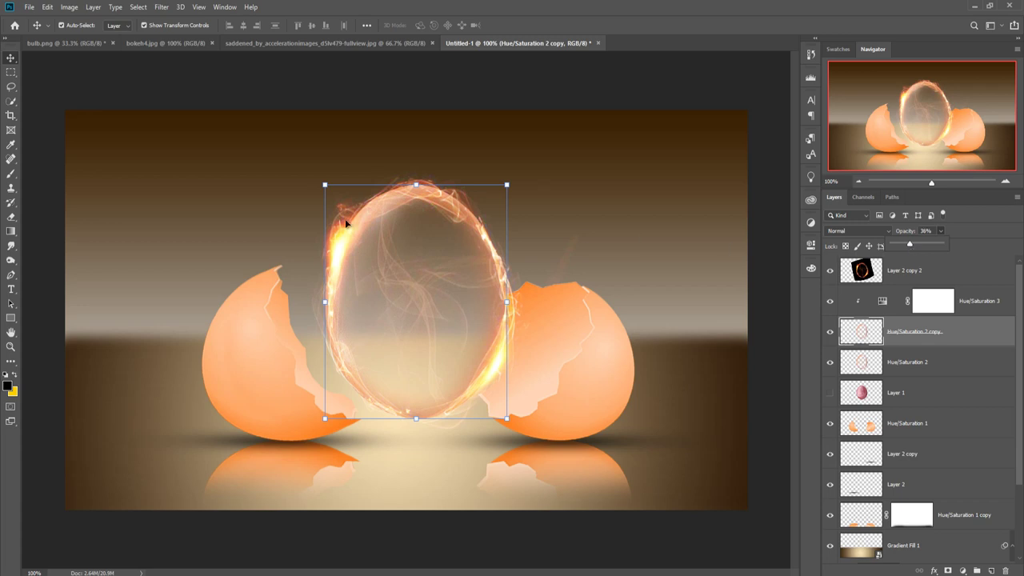
{"action": "left_click", "coordinate": [10, 61]}
{"action": "left_click", "coordinate": [972, 303]}
{"action": "left_click", "coordinate": [963, 361]}
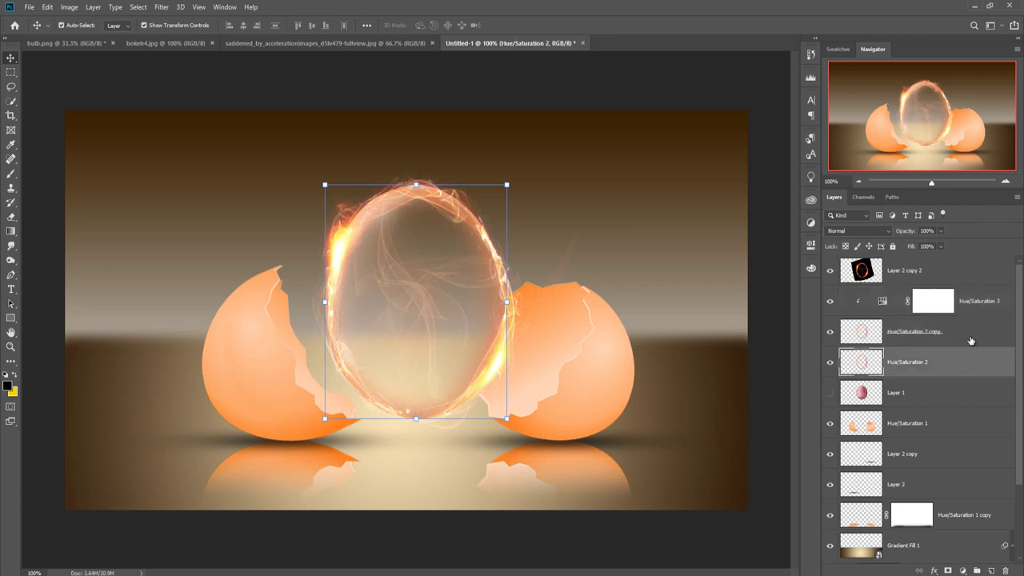
Merge the selected egg layers into Hue/Saturation 3 and duplicate it once
{"action": "left_click", "coordinate": [974, 300], "text": "shift"}
{"action": "right_click", "coordinate": [972, 302]}
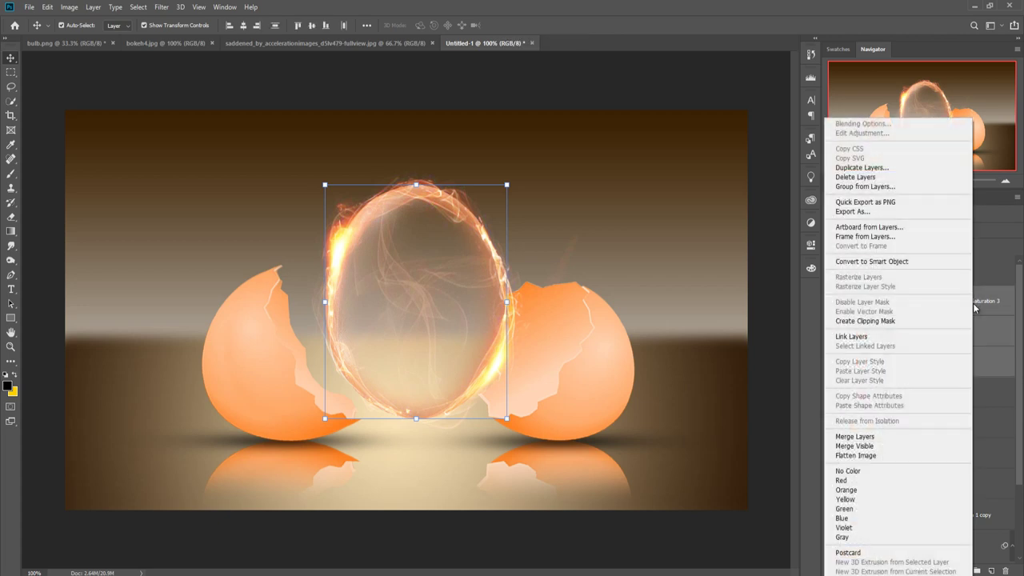
{"action": "left_click", "coordinate": [860, 440]}
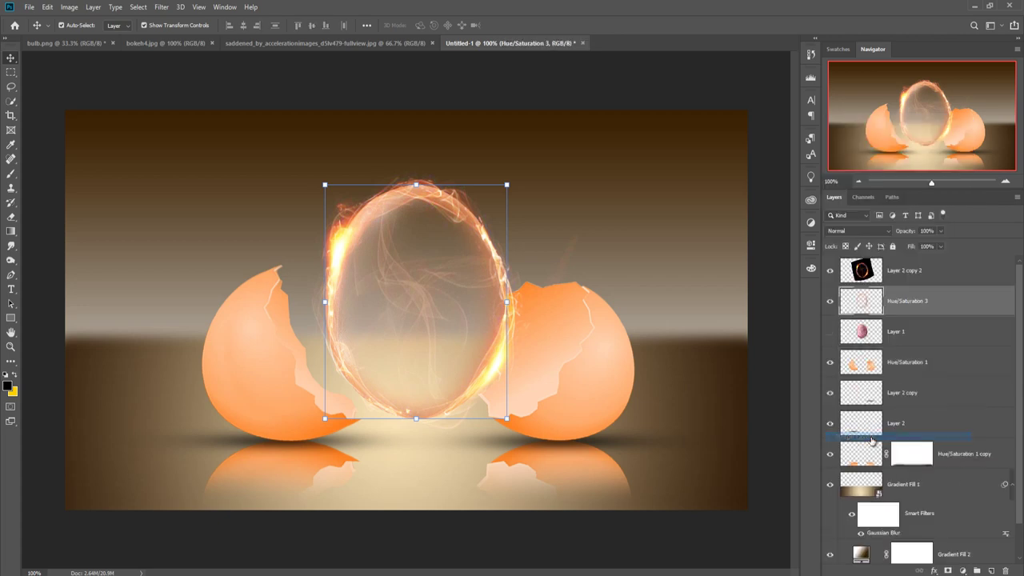
{"action": "right_click", "coordinate": [925, 295]}
{"action": "left_click", "coordinate": [796, 168]}
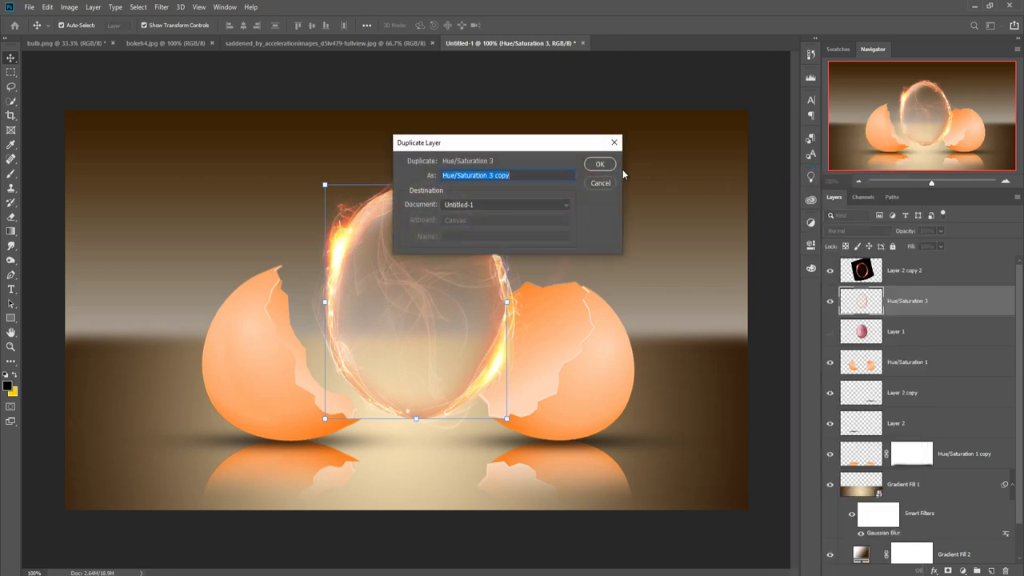
{"action": "left_click", "coordinate": [599, 165]}
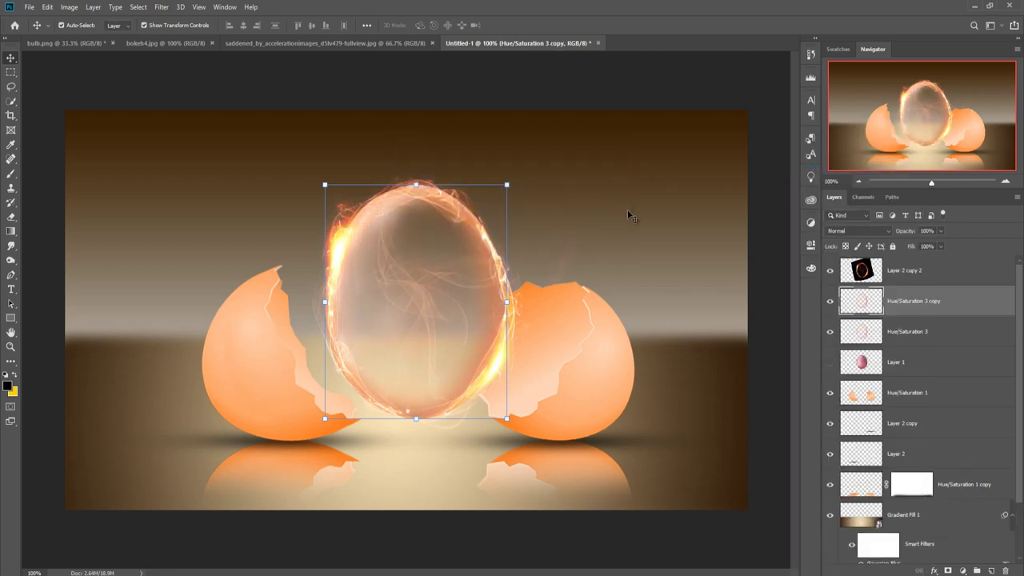
Duplicate the egg copy again to create Hue/Saturation 3 copy 2
{"action": "left_click", "coordinate": [49, 7]}
{"action": "left_click", "coordinate": [935, 300]}
{"action": "right_click", "coordinate": [934, 301]}
{"action": "left_click", "coordinate": [800, 168]}
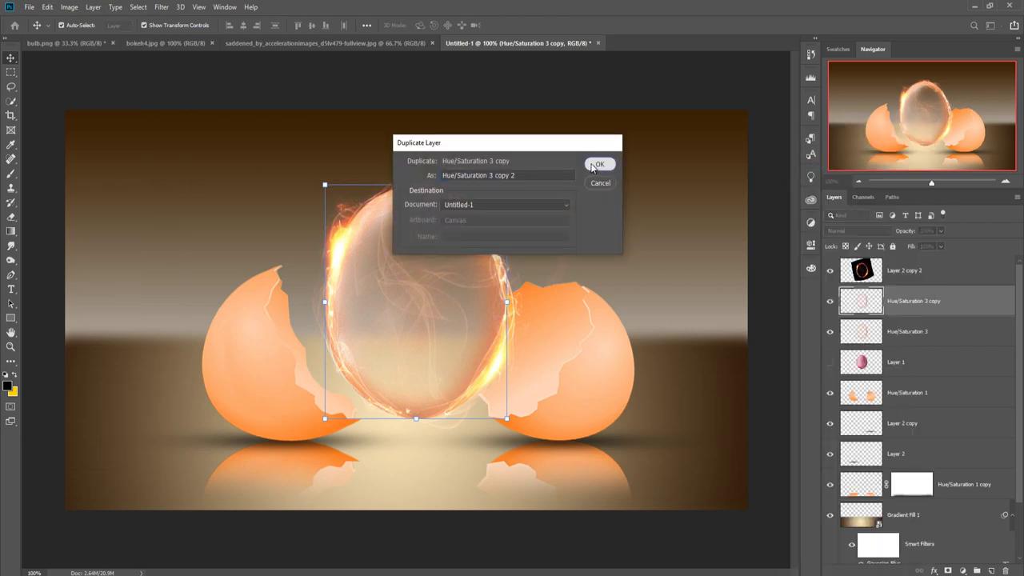
{"action": "left_click", "coordinate": [599, 164]}
Flip Hue/Saturation 3 copy 2 vertically with Edit > Transform
{"action": "left_click", "coordinate": [50, 7]}
{"action": "mouse_move", "coordinate": [63, 260]}
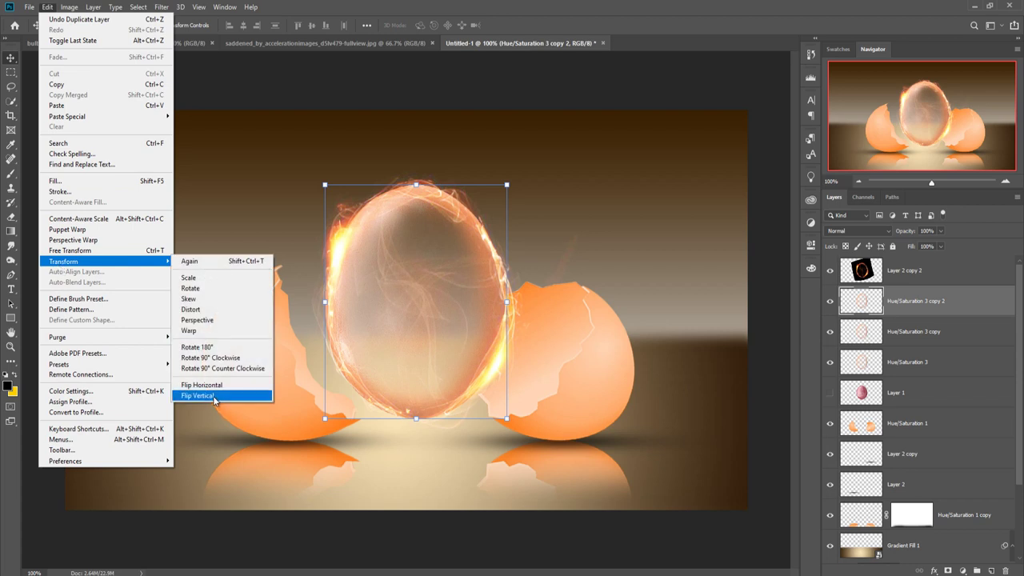
{"action": "left_click", "coordinate": [236, 396]}
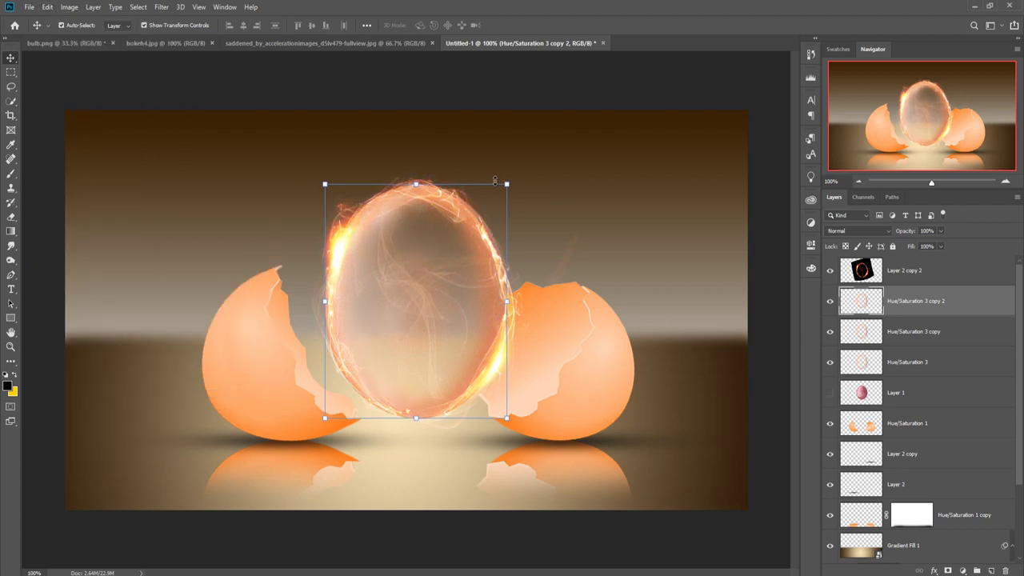
{"action": "left_click_drag", "start_coordinate": [495, 184], "coordinate": [417, 189]}
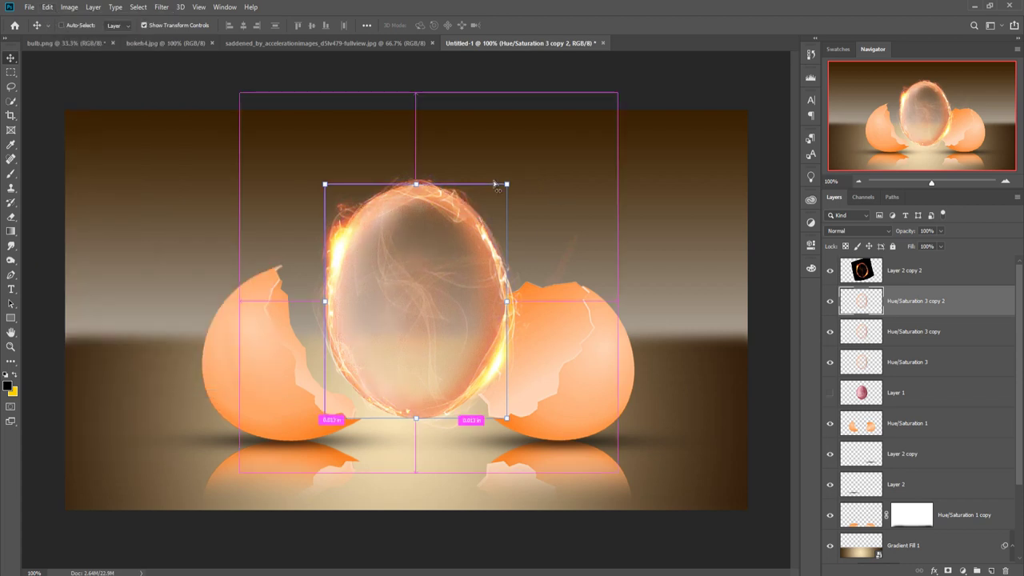
{"action": "left_click", "coordinate": [47, 7]}
{"action": "mouse_move", "coordinate": [64, 262]}
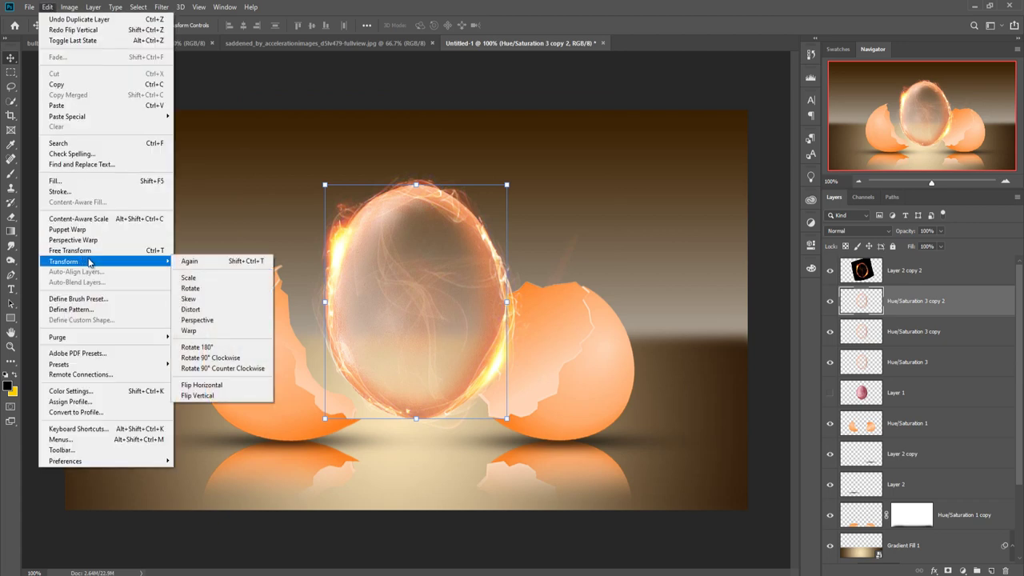
{"action": "left_click", "coordinate": [197, 395]}
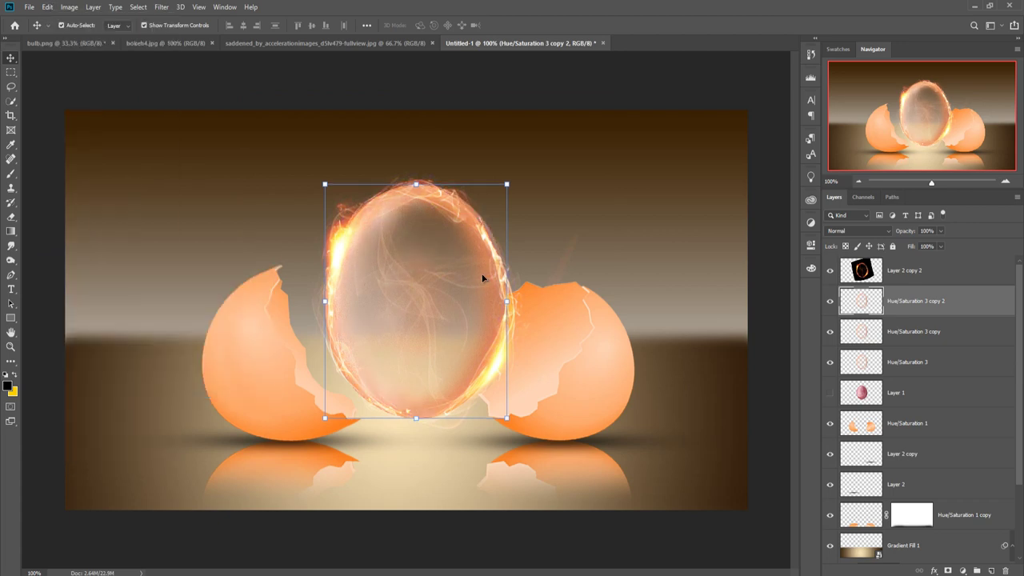
Nudge the flipped egg copy down until it sits just beneath the egg
{"action": "key", "text": "Down"}
{"action": "key", "text": "Down"}
{"action": "key", "text": "Down"}
{"action": "key", "text": "Down"}
{"action": "key", "text": "Down"}
{"action": "key", "text": "Down"}
{"action": "key", "text": "Down"}
{"action": "key", "text": "Down"}
{"action": "key", "text": "Down"}
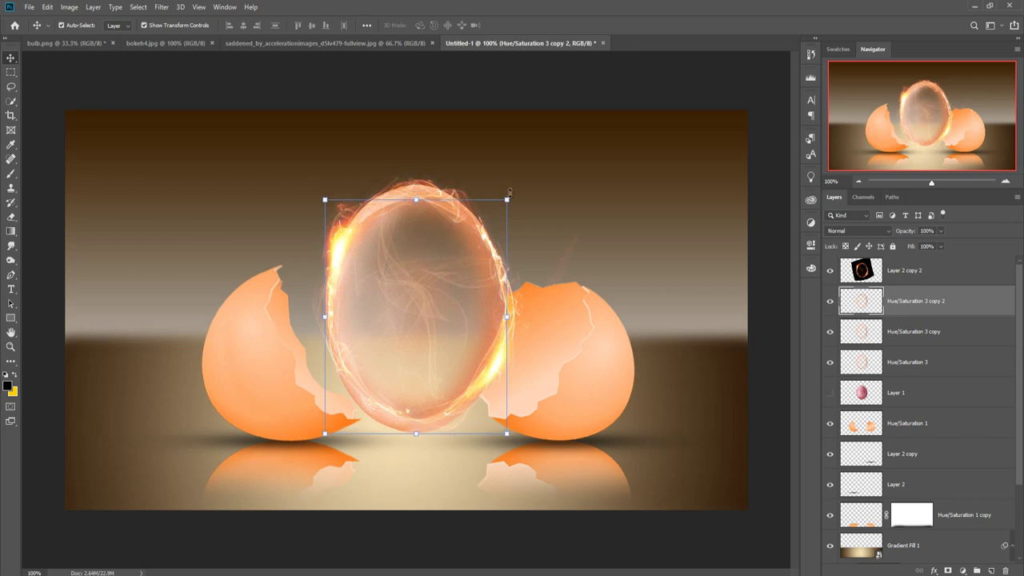
{"action": "key", "text": "Down"}
{"action": "key", "text": "Down"}
{"action": "key", "text": "Down"}
{"action": "key", "text": "Down"}
{"action": "key", "text": "Down"}
{"action": "key", "text": "Down"}
{"action": "key", "text": "Down"}
{"action": "key", "text": "Down"}
{"action": "key", "text": "Down"}
{"action": "key", "text": "Down"}
{"action": "key", "text": "Down"}
{"action": "key", "text": "Down"}
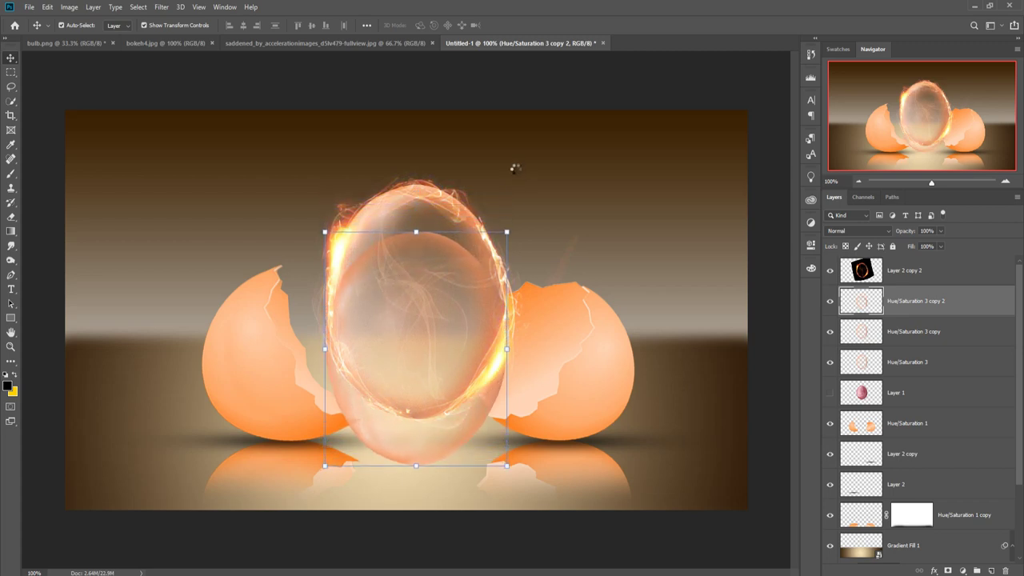
{"action": "key", "text": "Down"}
{"action": "key", "text": "Down"}
{"action": "key", "text": "Down"}
{"action": "key", "text": "Down"}
{"action": "key", "text": "Down"}
{"action": "key", "text": "Down"}
{"action": "key", "text": "Down"}
{"action": "key", "text": "Down"}
{"action": "key", "text": "Down"}
{"action": "key", "text": "Down"}
{"action": "key", "text": "Down"}
{"action": "key", "text": "Down"}
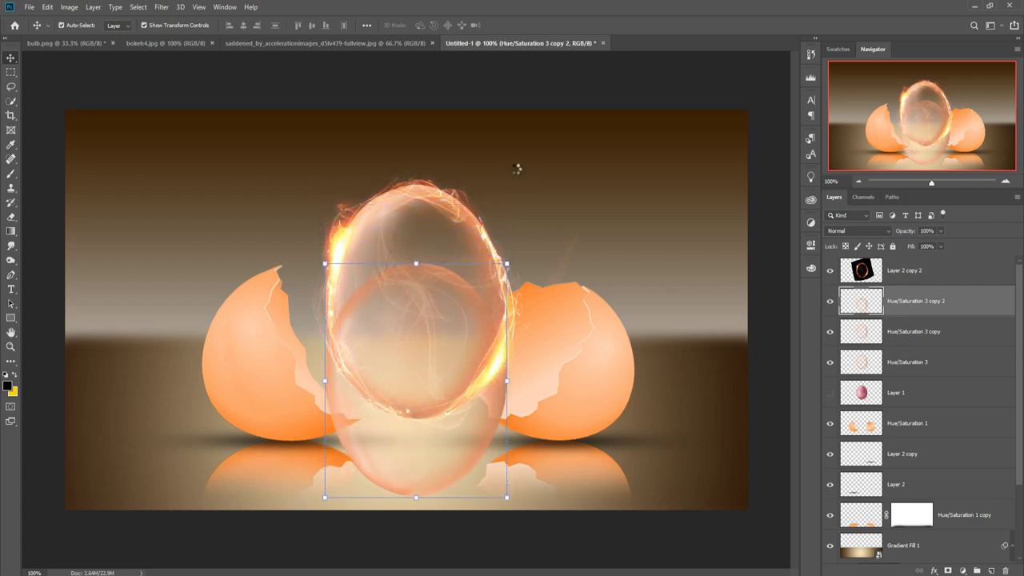
{"action": "key", "text": "Down"}
{"action": "key", "text": "Down"}
{"action": "key", "text": "Down"}
{"action": "key", "text": "Down"}
{"action": "key", "text": "Down"}
{"action": "key", "text": "Down"}
{"action": "key", "text": "Down"}
{"action": "key", "text": "Down"}
{"action": "key", "text": "Down"}
{"action": "key", "text": "Down"}
{"action": "key", "text": "Down"}
{"action": "key", "text": "Down"}
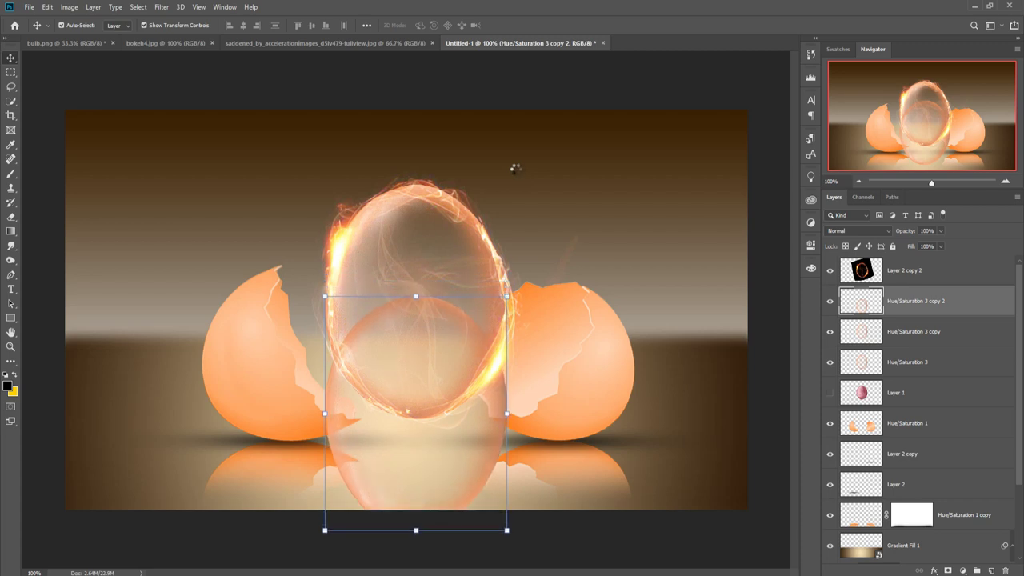
{"action": "key", "text": "Down"}
{"action": "key", "text": "Down"}
{"action": "key", "text": "Down"}
{"action": "key", "text": "Down"}
{"action": "key", "text": "Down"}
{"action": "key", "text": "Down"}
{"action": "key", "text": "Down"}
{"action": "key", "text": "Down"}
{"action": "key", "text": "Down"}
{"action": "key", "text": "Down"}
{"action": "key", "text": "Down"}
{"action": "key", "text": "Down"}
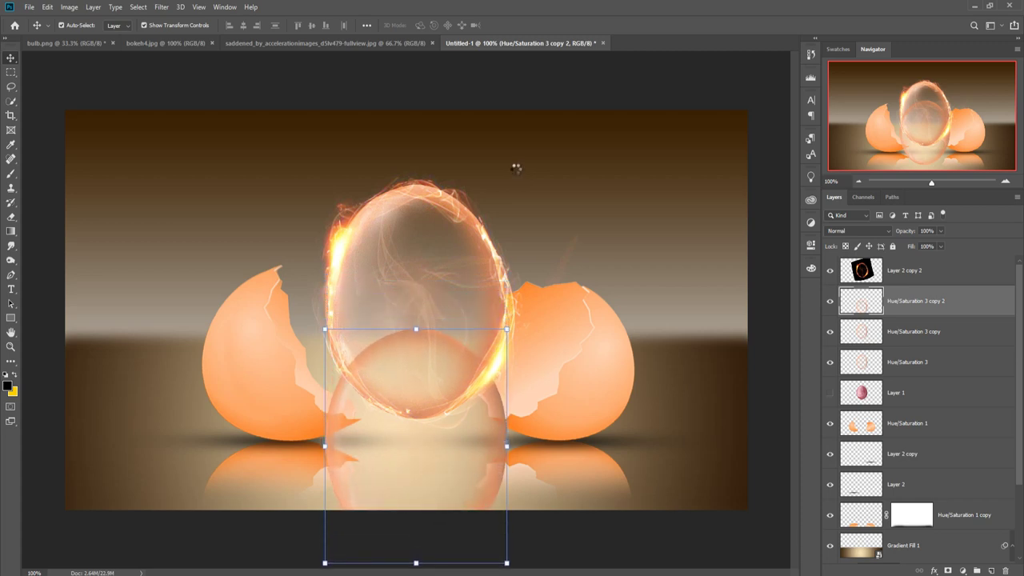
{"action": "key", "text": "Down"}
{"action": "key", "text": "Down"}
{"action": "key", "text": "Down"}
{"action": "key", "text": "Down"}
{"action": "key", "text": "Down"}
{"action": "key", "text": "Down"}
{"action": "key", "text": "Down"}
{"action": "key", "text": "Down"}
{"action": "key", "text": "Down"}
{"action": "key", "text": "Down"}
{"action": "key", "text": "Down"}
{"action": "key", "text": "Down"}
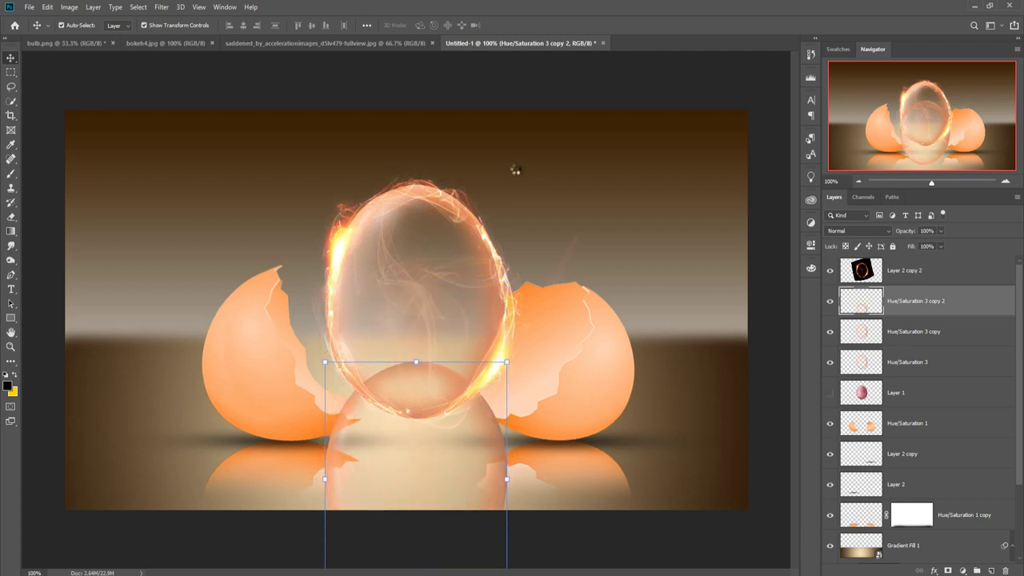
{"action": "key", "text": "Down"}
{"action": "key", "text": "Down"}
{"action": "key", "text": "Down"}
{"action": "key", "text": "Down"}
{"action": "key", "text": "Down"}
{"action": "key", "text": "Down"}
{"action": "key", "text": "Down"}
{"action": "key", "text": "Down"}
{"action": "key", "text": "Down"}
{"action": "key", "text": "Down"}
{"action": "key", "text": "Down"}
{"action": "key", "text": "Down"}
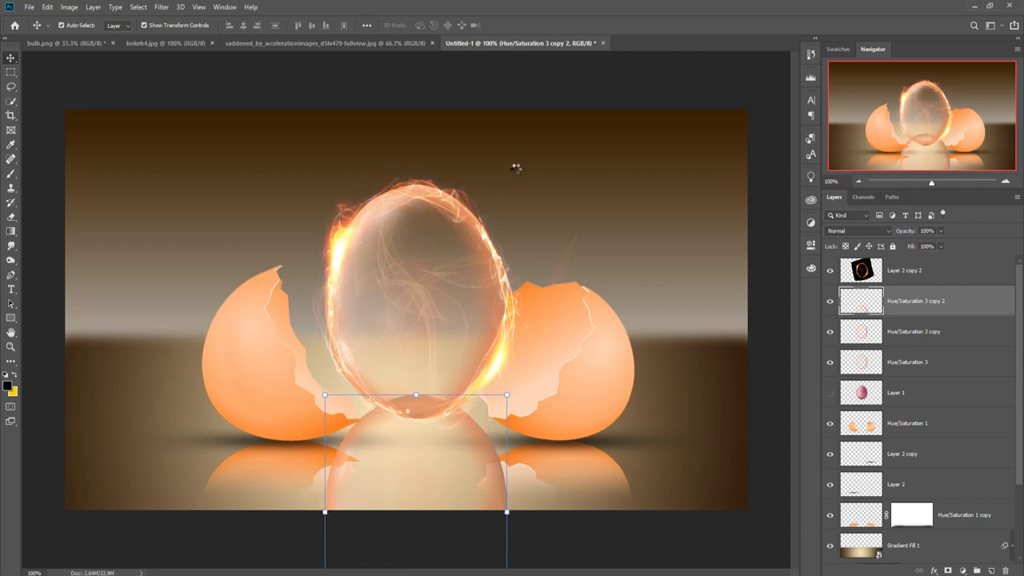
{"action": "key", "text": "Down"}
{"action": "key", "text": "Down"}
{"action": "key", "text": "Down"}
{"action": "key", "text": "Down"}
{"action": "key", "text": "Down"}
{"action": "key", "text": "Down"}
{"action": "key", "text": "Down"}
{"action": "key", "text": "Down"}
{"action": "key", "text": "Down"}
{"action": "key", "text": "Down"}
{"action": "key", "text": "Down"}
{"action": "key", "text": "Down"}
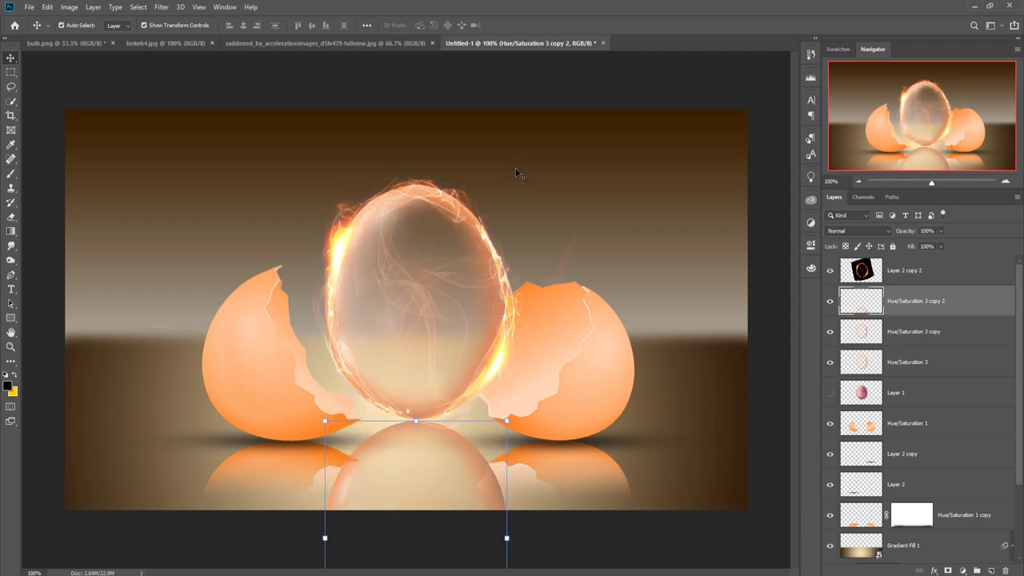
{"action": "key", "text": "Up"}
Duplicate the fire ring Layer 2 copy 2 as Layer 2 copy 3
{"action": "left_click", "coordinate": [921, 283]}
{"action": "right_click", "coordinate": [872, 272]}
{"action": "left_click", "coordinate": [812, 169]}
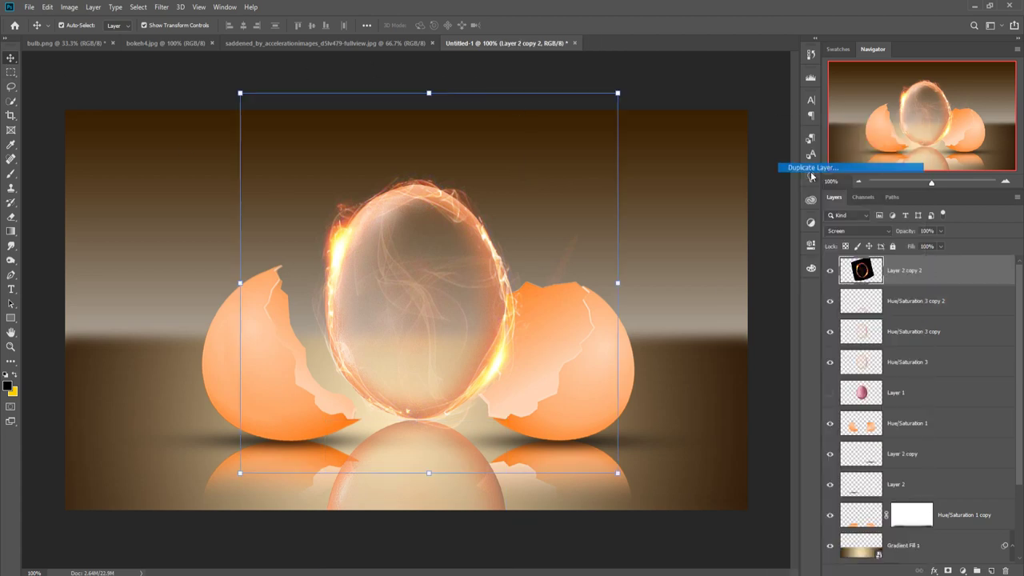
{"action": "left_click", "coordinate": [602, 165]}
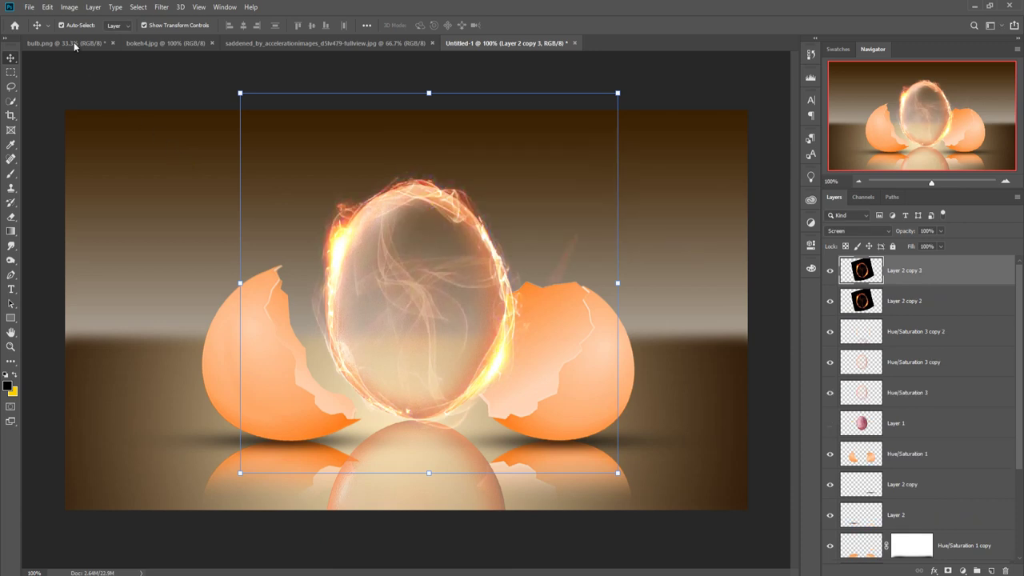
Flip Layer 2 copy 3 and move it down below the egg
{"action": "left_click", "coordinate": [47, 6]}
{"action": "mouse_move", "coordinate": [64, 261]}
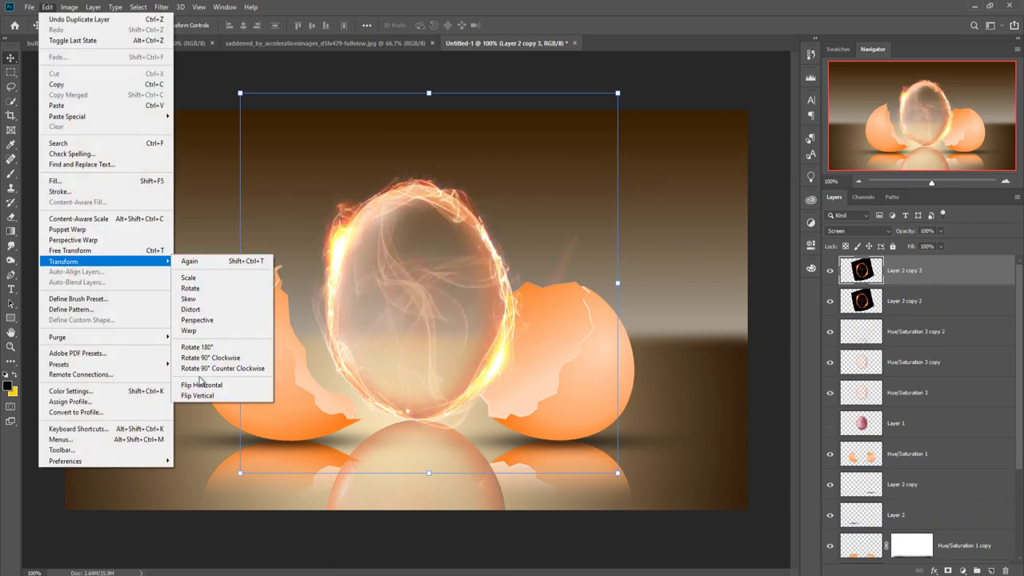
{"action": "left_click", "coordinate": [204, 386]}
{"action": "key", "text": "Down"}
{"action": "key", "text": "Down"}
{"action": "key", "text": "Down"}
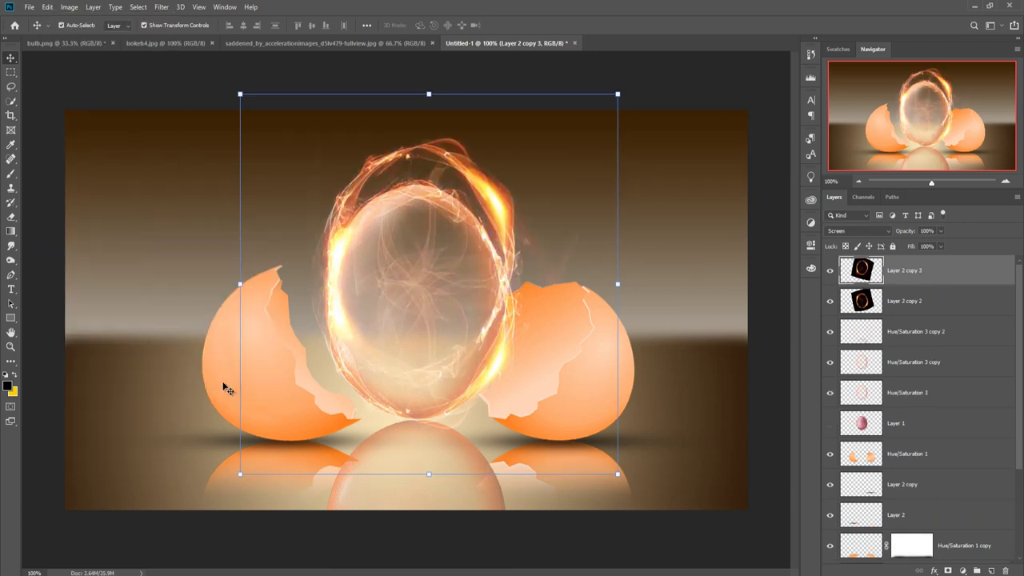
{"action": "key", "text": "Down"}
{"action": "key", "text": "Down"}
{"action": "key", "text": "Down"}
{"action": "key", "text": "Down"}
{"action": "key", "text": "Down"}
{"action": "key", "text": "Down"}
{"action": "key", "text": "Down"}
{"action": "key", "text": "Down"}
{"action": "key", "text": "Down"}
{"action": "key", "text": "Down"}
{"action": "key", "text": "Down"}
{"action": "key", "text": "Down"}
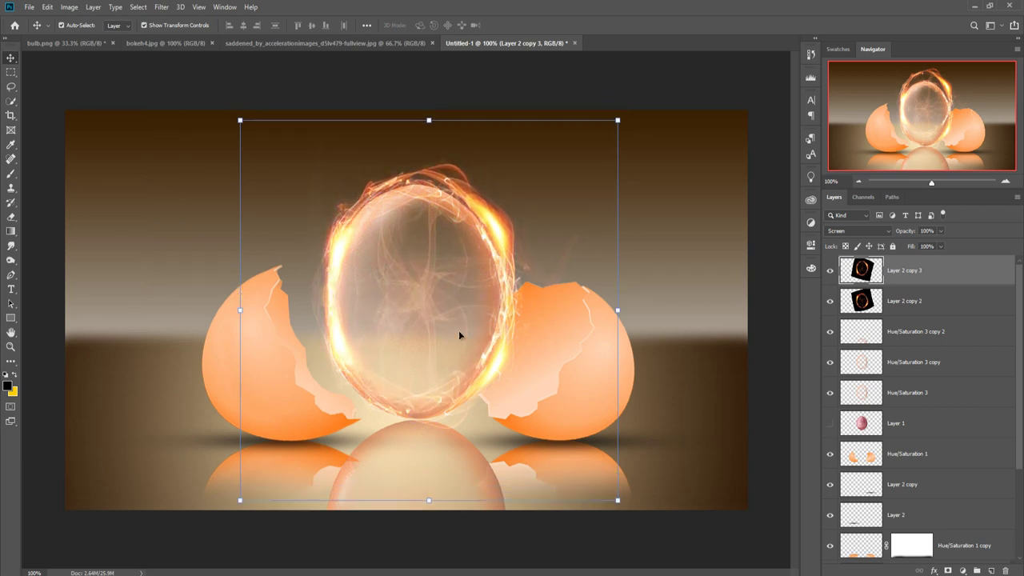
{"action": "key", "text": "Down"}
{"action": "key", "text": "Down"}
{"action": "key", "text": "Down"}
{"action": "key", "text": "Down"}
{"action": "key", "text": "Down"}
{"action": "key", "text": "Down"}
{"action": "key", "text": "Down"}
{"action": "key", "text": "Down"}
{"action": "key", "text": "Down"}
{"action": "left_click_drag", "start_coordinate": [491, 246], "coordinate": [489, 469]}
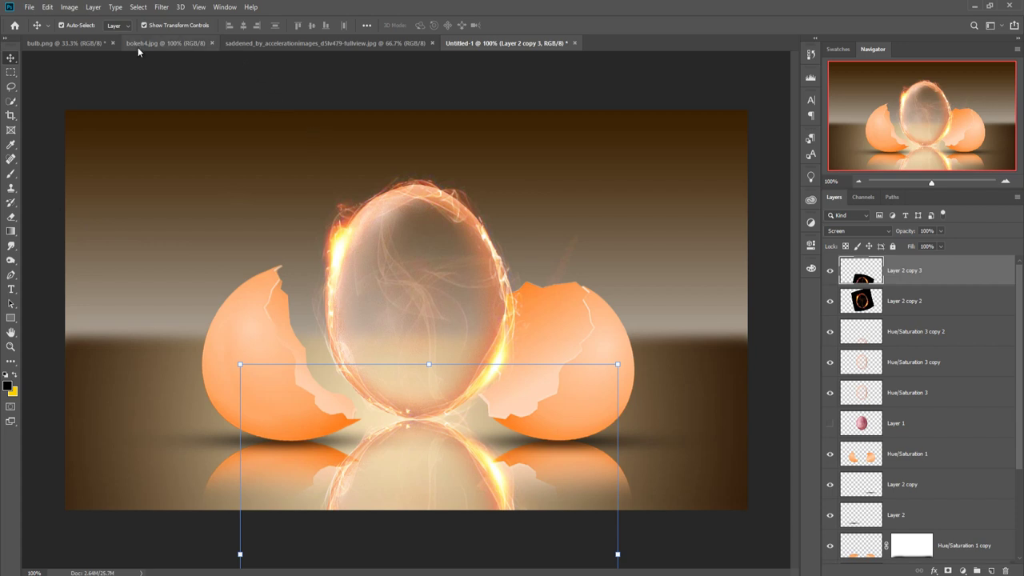
Switch to the seated-woman photo, use the Pen tool in Path mode, and start a path at the leg gap
{"action": "left_click", "coordinate": [326, 41]}
{"action": "left_click", "coordinate": [11, 275]}
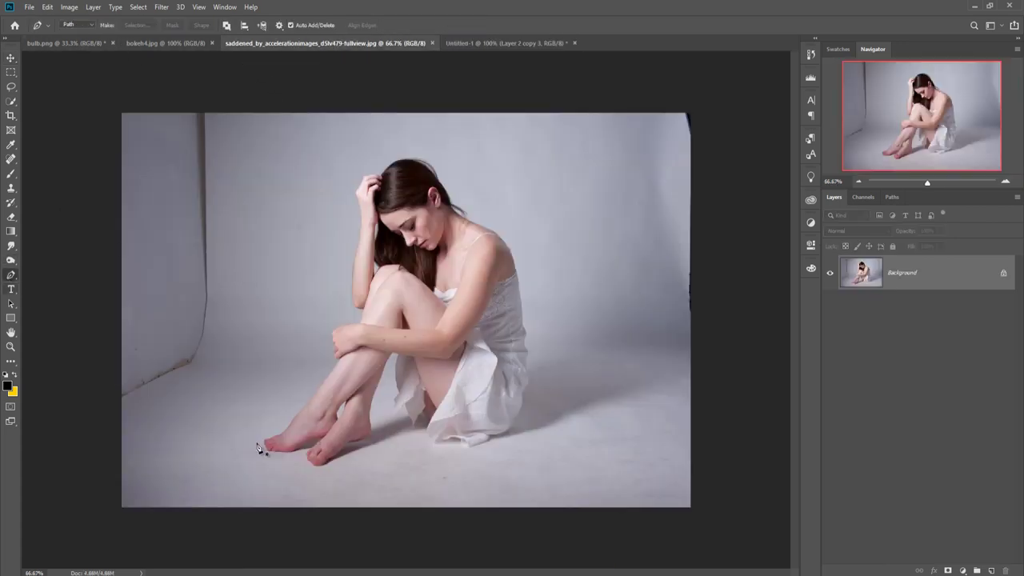
{"action": "key", "text": "ctrl+plus"}
{"action": "key", "text": "ctrl+plus"}
{"action": "key", "text": "ctrl+plus"}
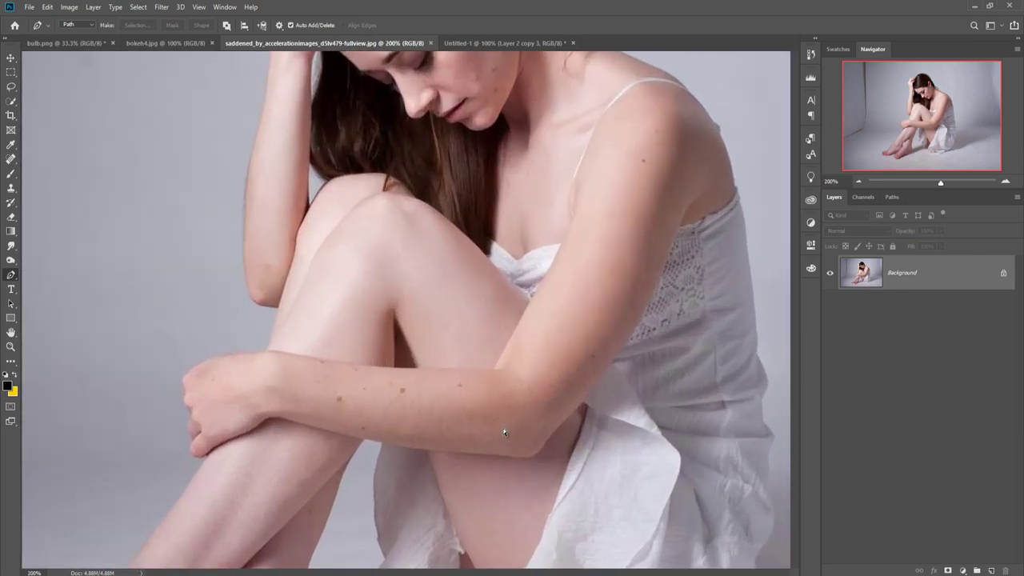
{"action": "key", "text": "ctrl+plus"}
{"action": "key", "text": "ctrl+plus"}
{"action": "scroll", "coordinate": [551, 457], "scroll_direction": "down", "scroll_amount": 3}
{"action": "scroll", "coordinate": [568, 258], "scroll_direction": "down", "scroll_amount": 3}
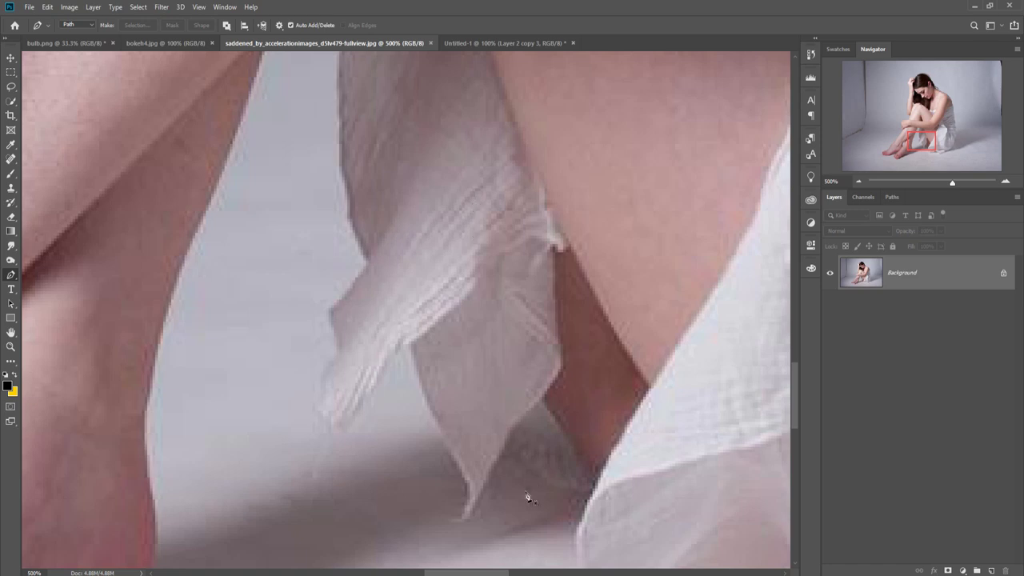
{"action": "left_click_drag", "start_coordinate": [590, 491], "coordinate": [579, 491]}
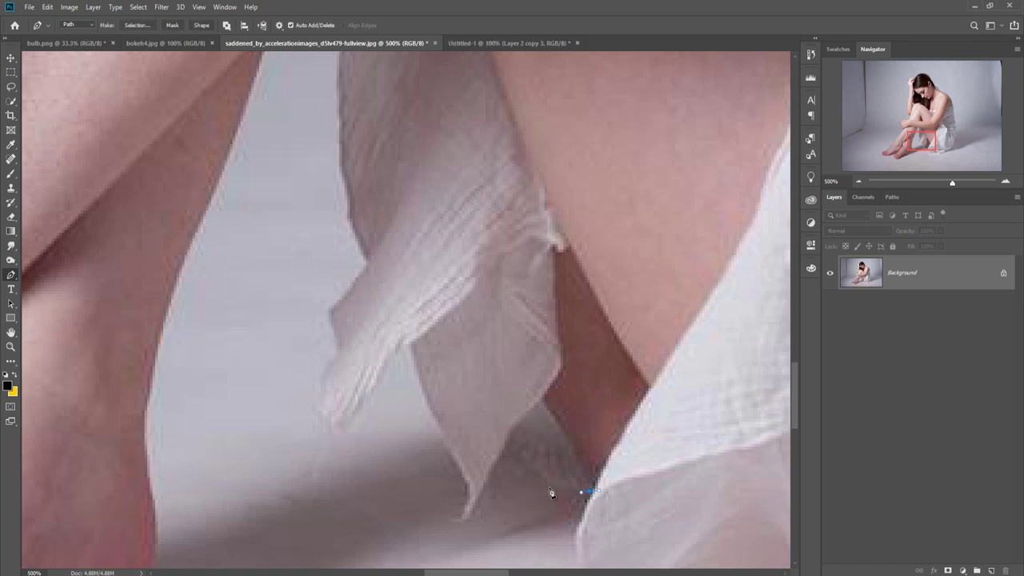
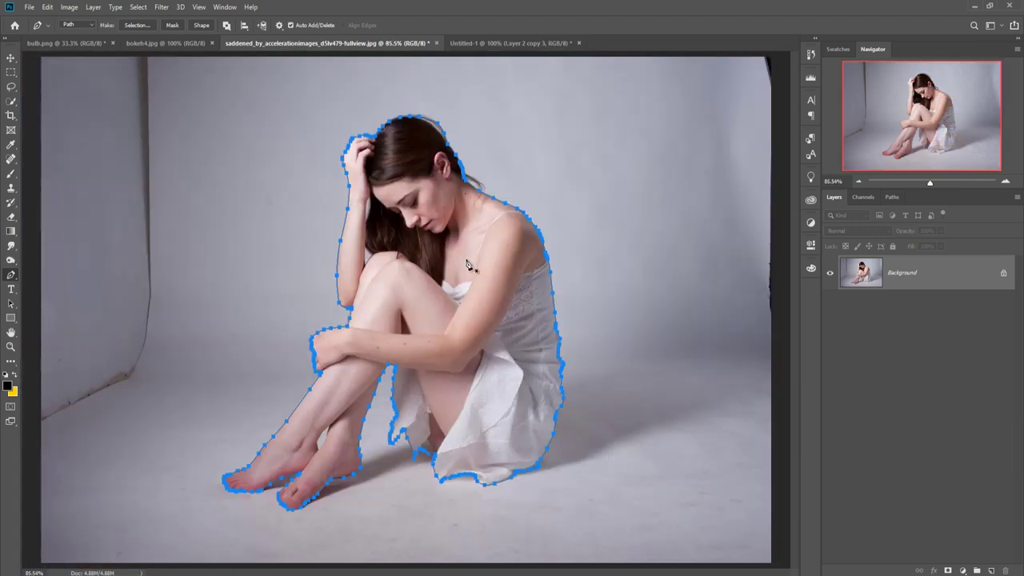
Convert the traced path around the woman into a selection
{"action": "right_click", "coordinate": [445, 250]}
{"action": "left_click", "coordinate": [480, 290]}
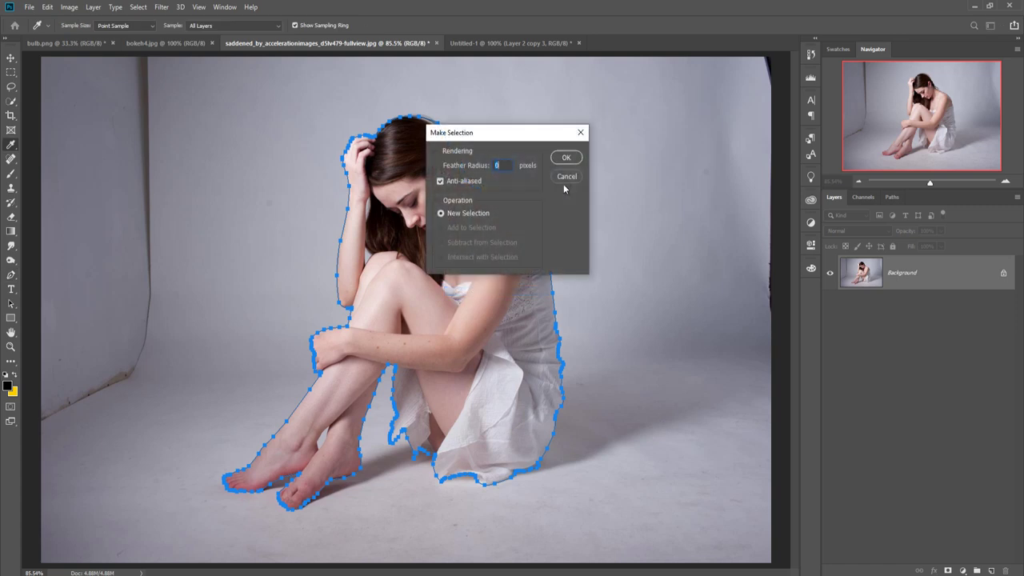
{"action": "left_click", "coordinate": [564, 158]}
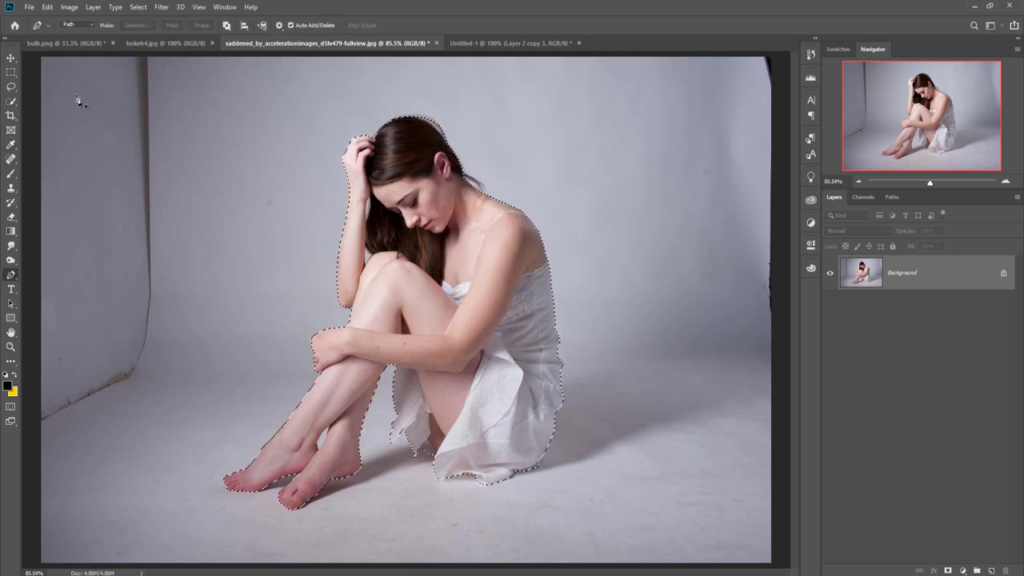
Move the selected woman into Untitled-1 as Layer 3, close the source photo, and nudge her into place
{"action": "left_click", "coordinate": [10, 59]}
{"action": "left_click_drag", "start_coordinate": [284, 43], "coordinate": [610, 136]}
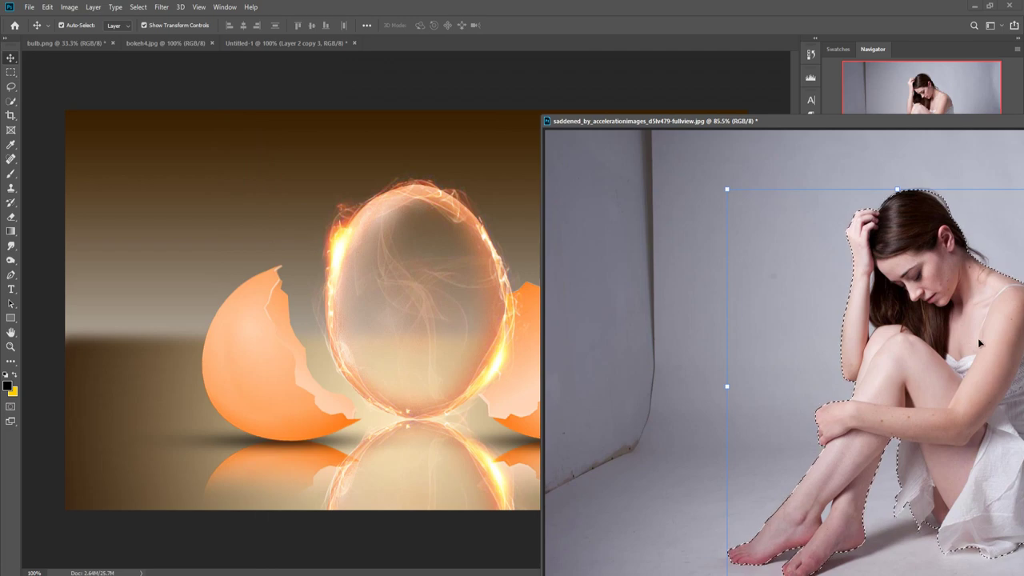
{"action": "mouse_move", "coordinate": [977, 338]}
{"action": "left_mouse_down"}
{"action": "mouse_move", "coordinate": [960, 364]}
{"action": "mouse_move", "coordinate": [451, 274]}
{"action": "left_mouse_up"}
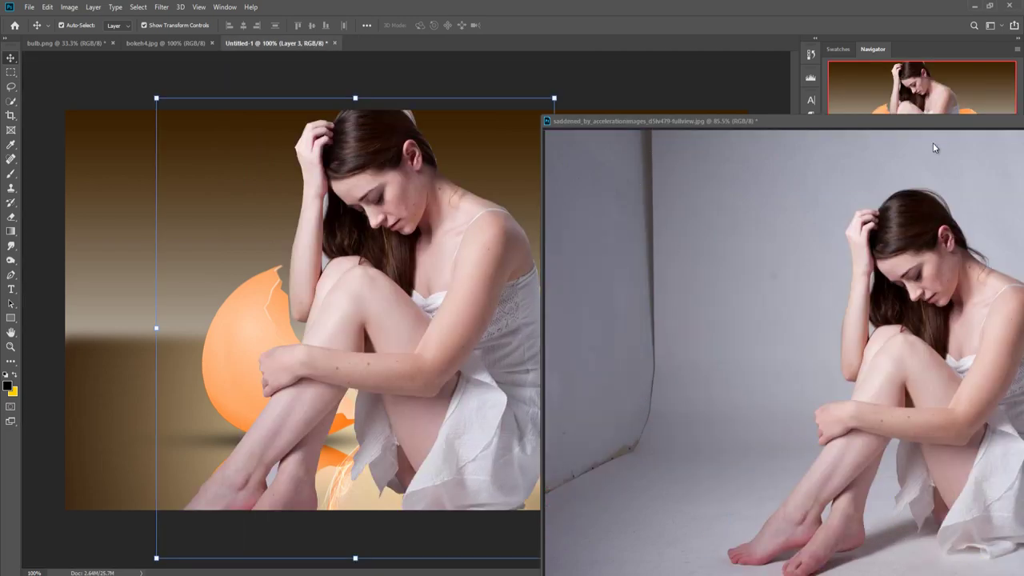
{"action": "left_click_drag", "start_coordinate": [905, 122], "coordinate": [813, 312]}
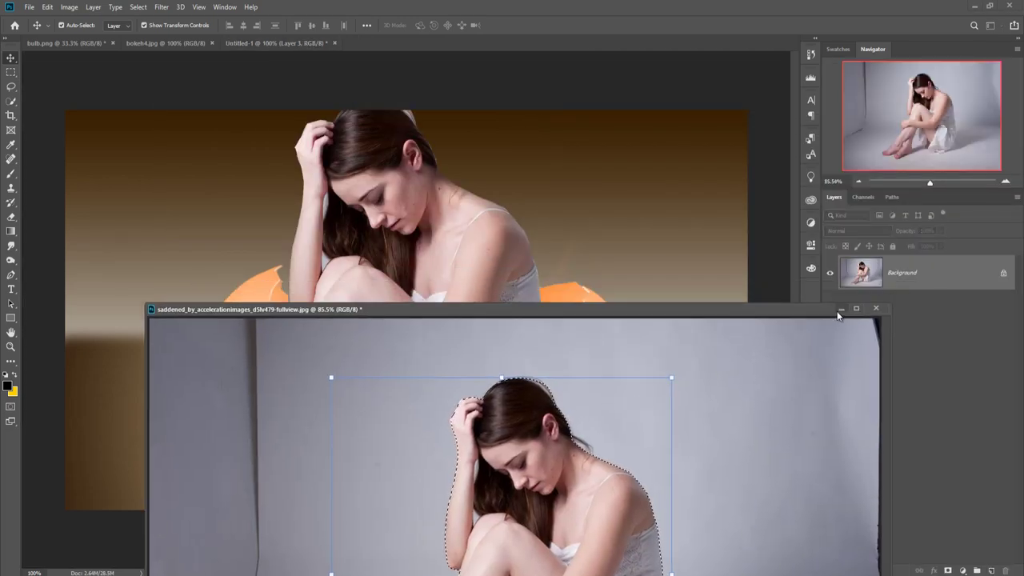
{"action": "left_click", "coordinate": [848, 305]}
{"action": "left_click_drag", "start_coordinate": [383, 195], "coordinate": [391, 224]}
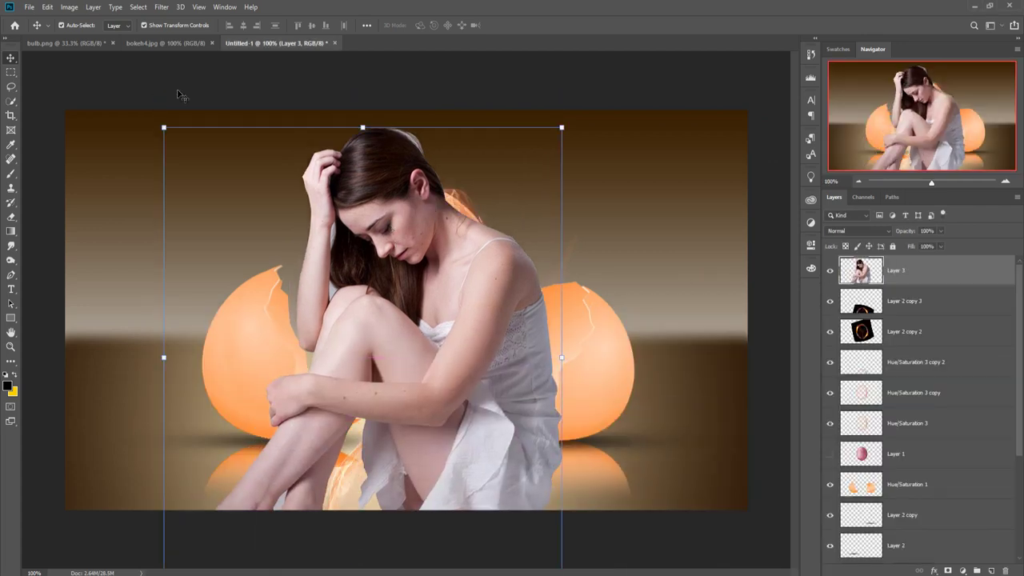
{"action": "left_click", "coordinate": [11, 86]}
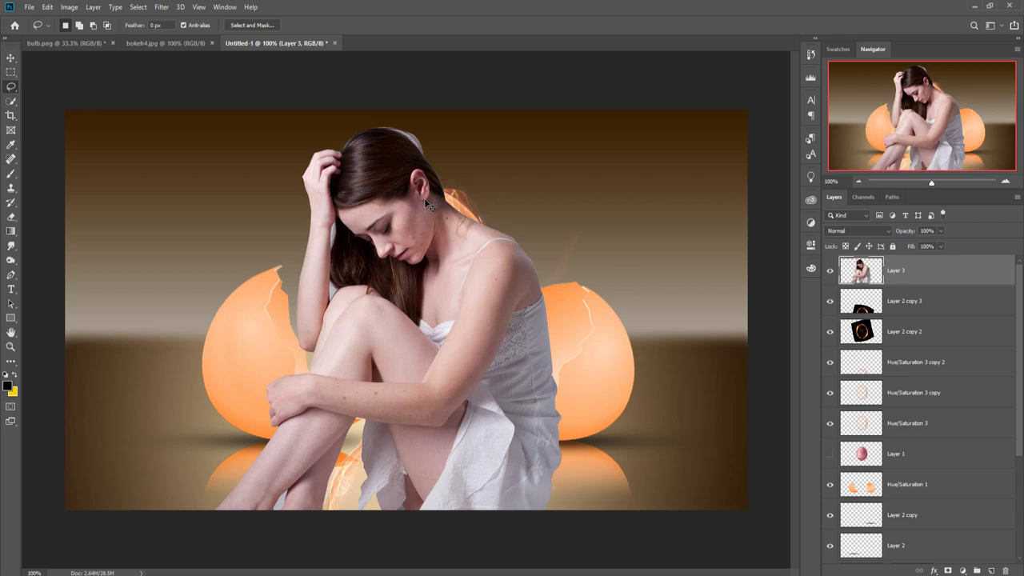
Zoom in and delete the leftover grey studio patch beside the woman's arm
{"action": "scroll", "coordinate": [429, 206], "scroll_direction": "up", "scroll_amount": 2}
{"action": "scroll", "coordinate": [400, 210], "scroll_direction": "up", "scroll_amount": 2}
{"action": "scroll", "coordinate": [379, 213], "scroll_direction": "up", "scroll_amount": 1}
{"action": "left_click_drag", "start_coordinate": [379, 212], "coordinate": [469, 356]}
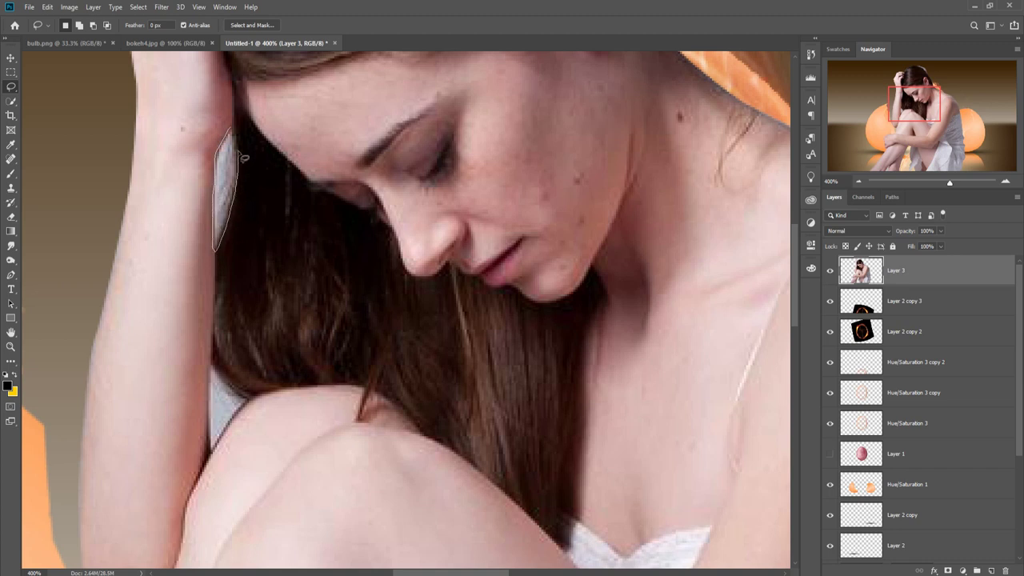
{"action": "key", "text": "Delete"}
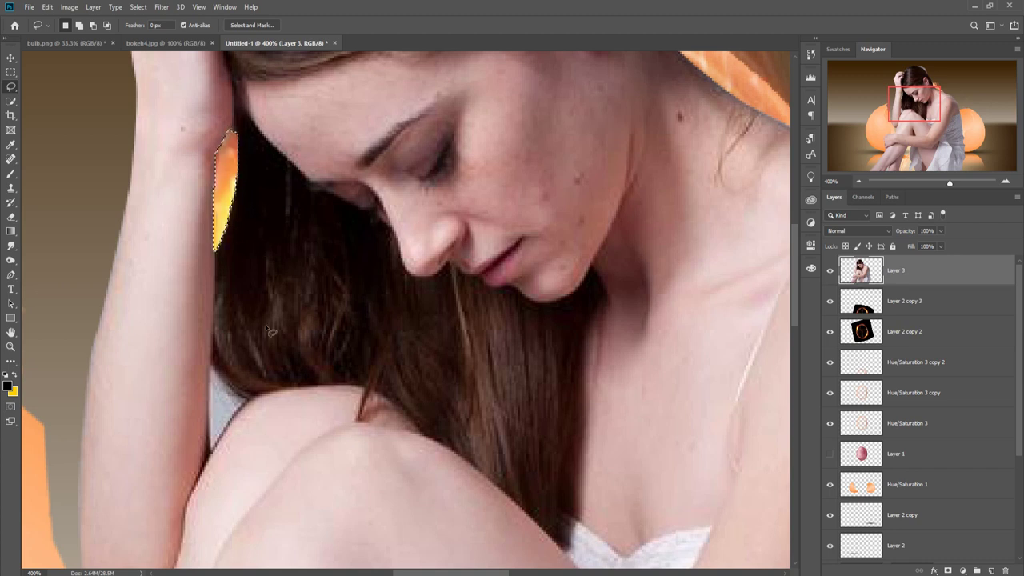
{"action": "key", "text": "ctrl+d"}
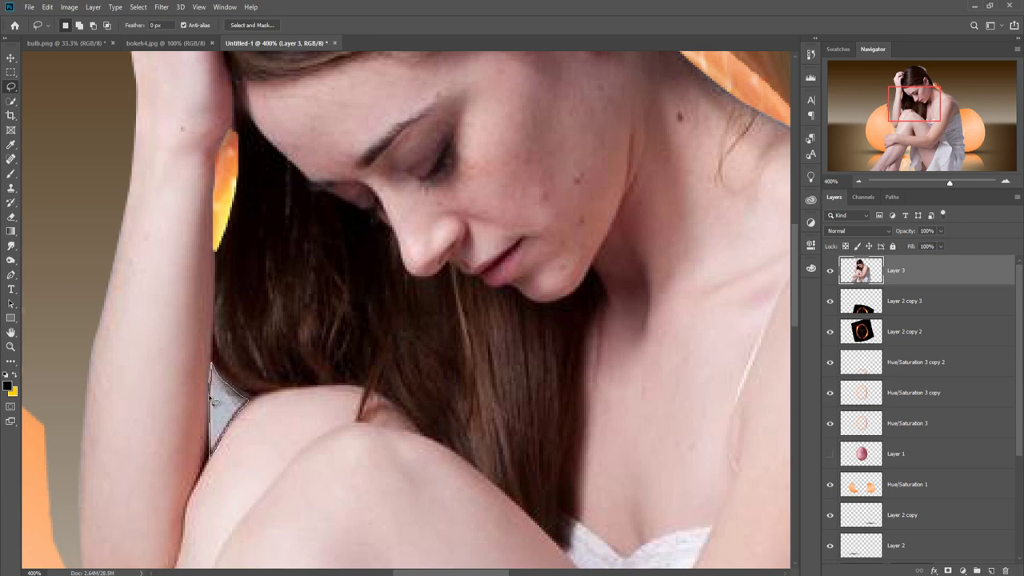
Shift the woman slightly up and right, then delete the grey patch between her legs
{"action": "left_click_drag", "start_coordinate": [327, 456], "coordinate": [367, 221]}
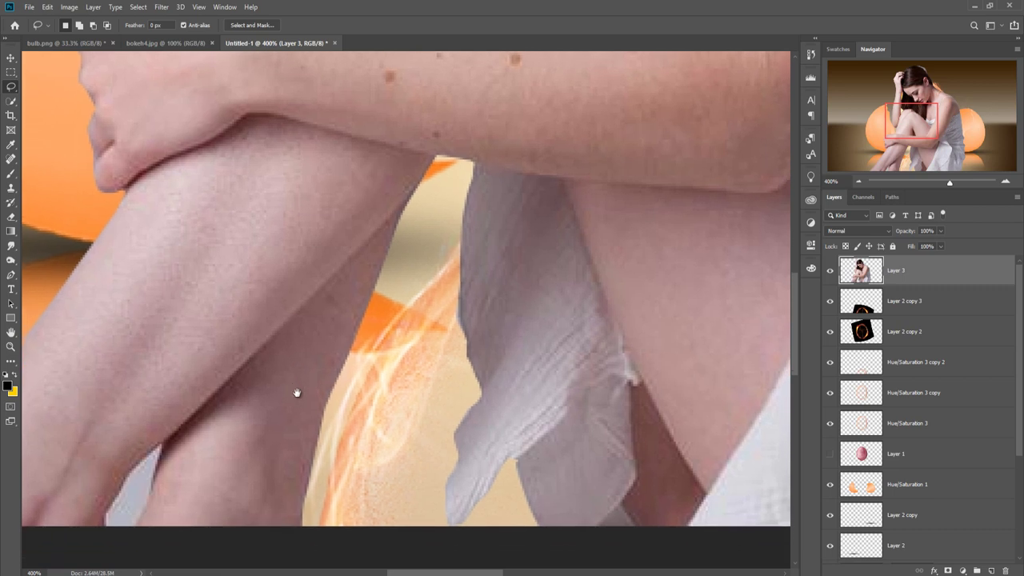
{"action": "left_click_drag", "start_coordinate": [297, 393], "coordinate": [343, 290]}
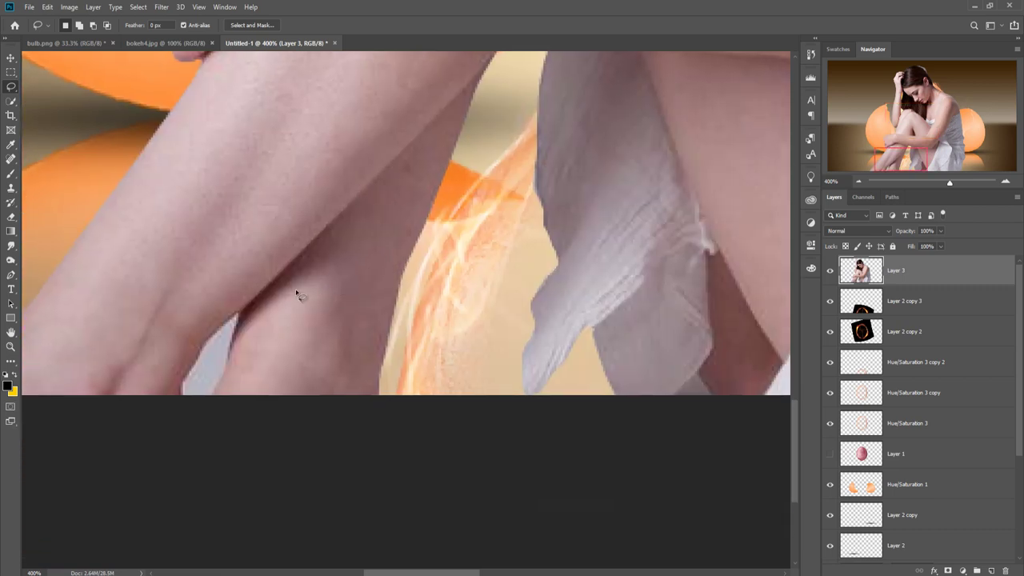
{"action": "left_click", "coordinate": [11, 58]}
{"action": "left_click_drag", "start_coordinate": [283, 165], "coordinate": [323, 72]}
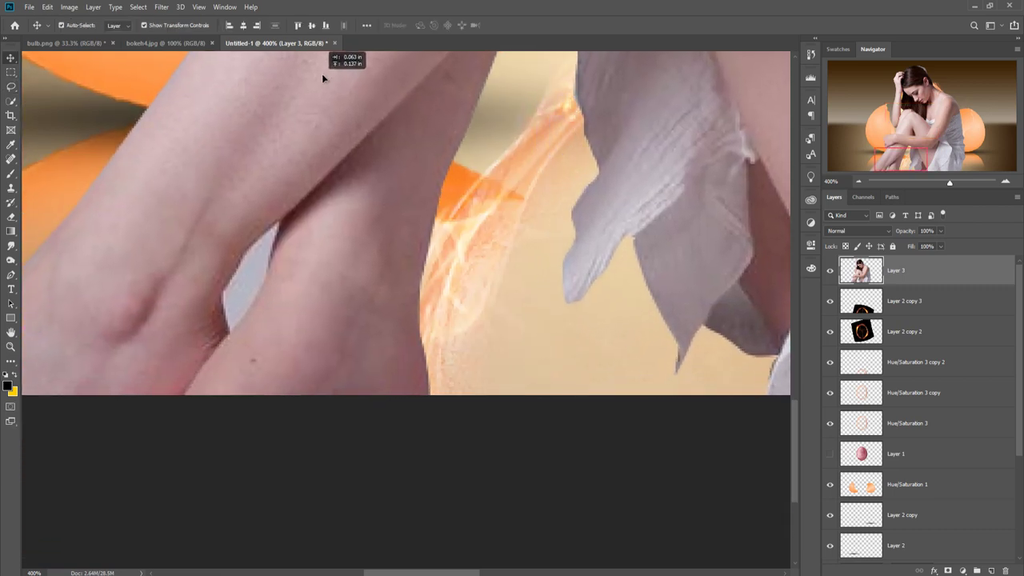
{"action": "left_click", "coordinate": [11, 88]}
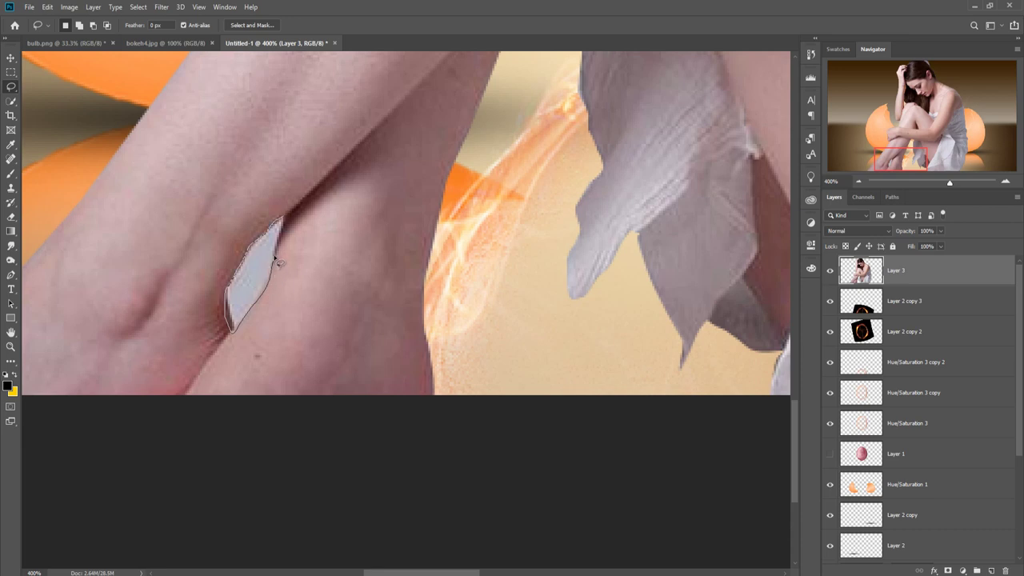
{"action": "left_click_drag", "start_coordinate": [290, 222], "coordinate": [286, 221]}
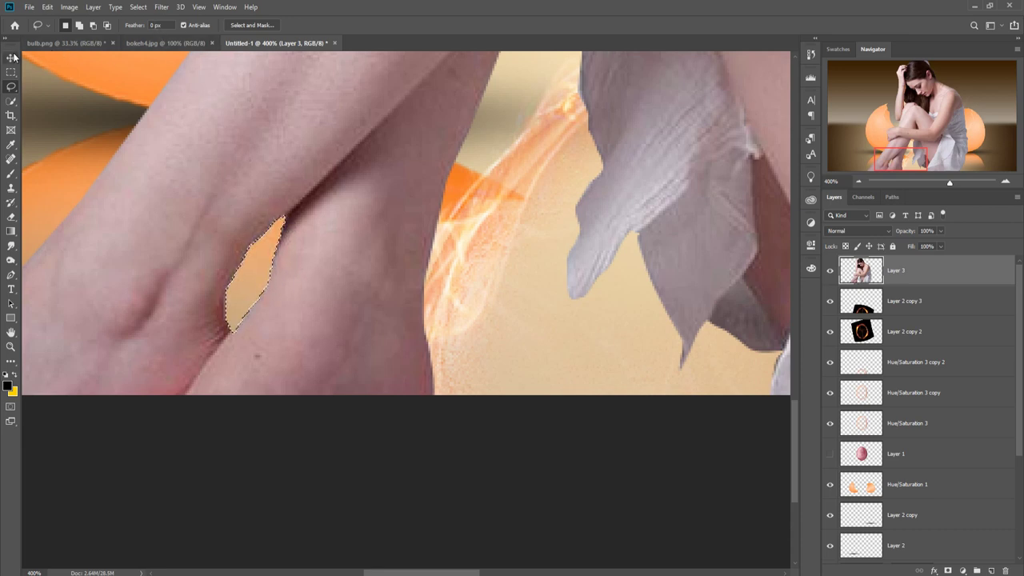
{"action": "key", "text": "v"}
{"action": "key", "text": "Delete"}
Deselect, fit the image on screen, and move the woman down a little
{"action": "left_click", "coordinate": [138, 7]}
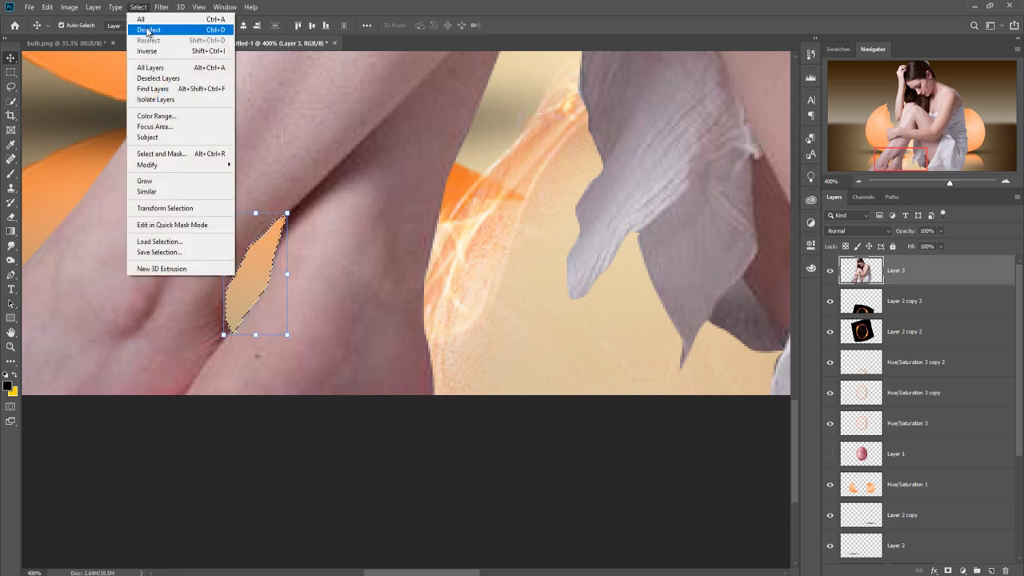
{"action": "left_click", "coordinate": [144, 27]}
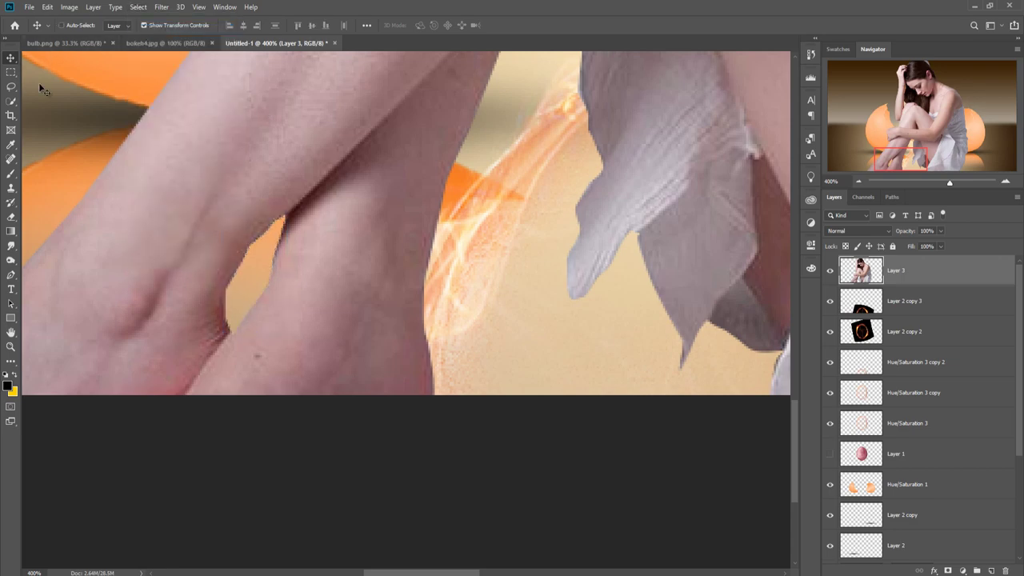
{"action": "key", "text": "ctrl+0"}
{"action": "left_click_drag", "start_coordinate": [422, 133], "coordinate": [423, 171]}
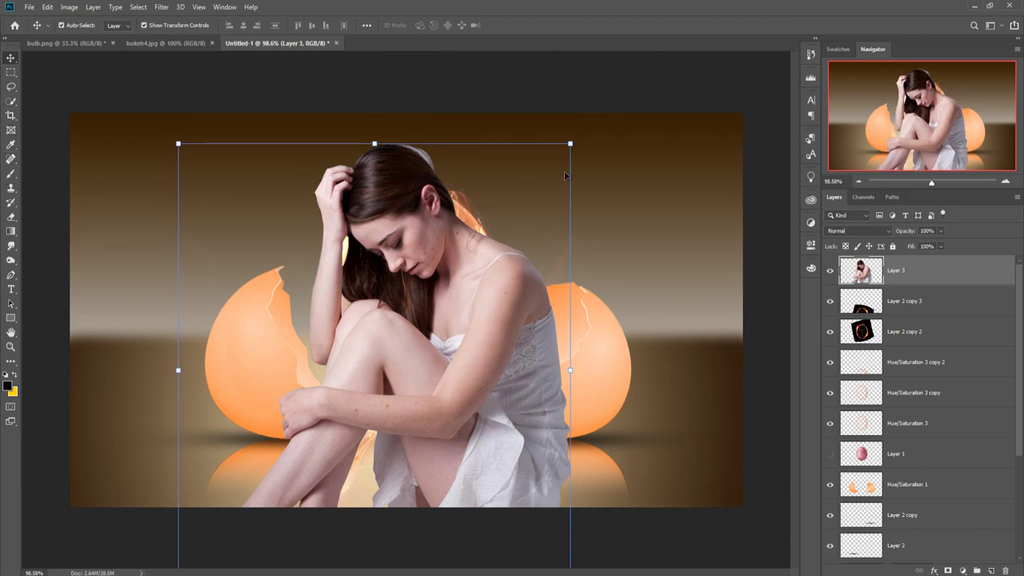
Free-transform the woman down to about 33% and centre her inside the glowing egg ring
{"action": "left_click_drag", "start_coordinate": [570, 143], "coordinate": [345, 404]}
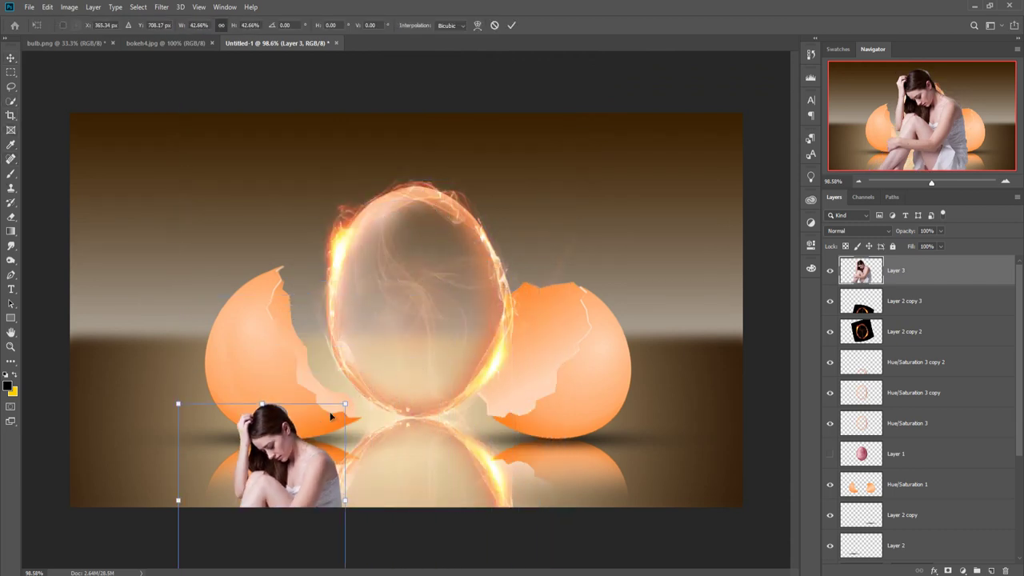
{"action": "left_click_drag", "start_coordinate": [283, 423], "coordinate": [428, 232]}
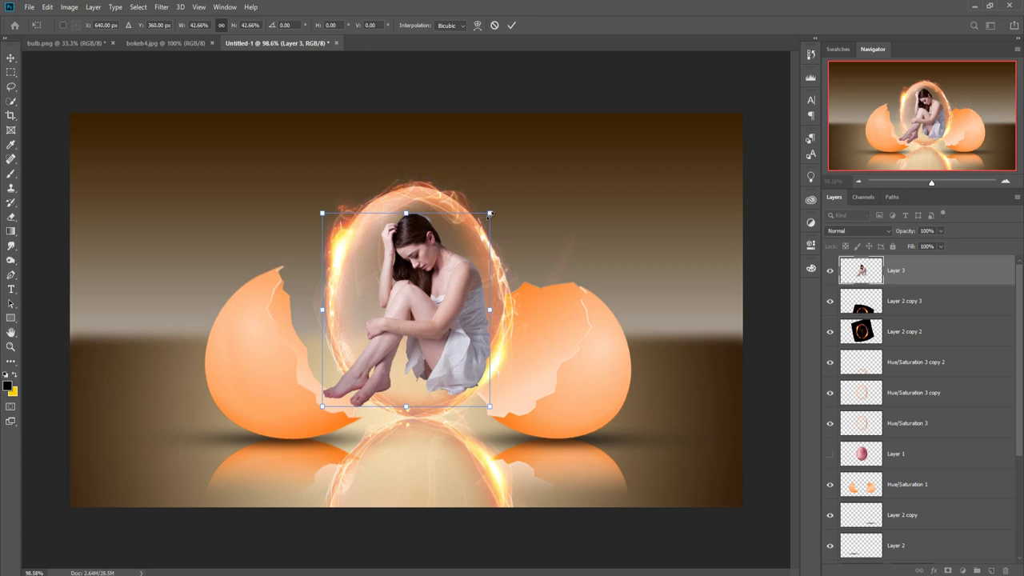
{"action": "left_click_drag", "start_coordinate": [489, 214], "coordinate": [472, 238]}
{"action": "left_click_drag", "start_coordinate": [439, 296], "coordinate": [453, 288]}
{"action": "left_click_drag", "start_coordinate": [485, 230], "coordinate": [480, 236]}
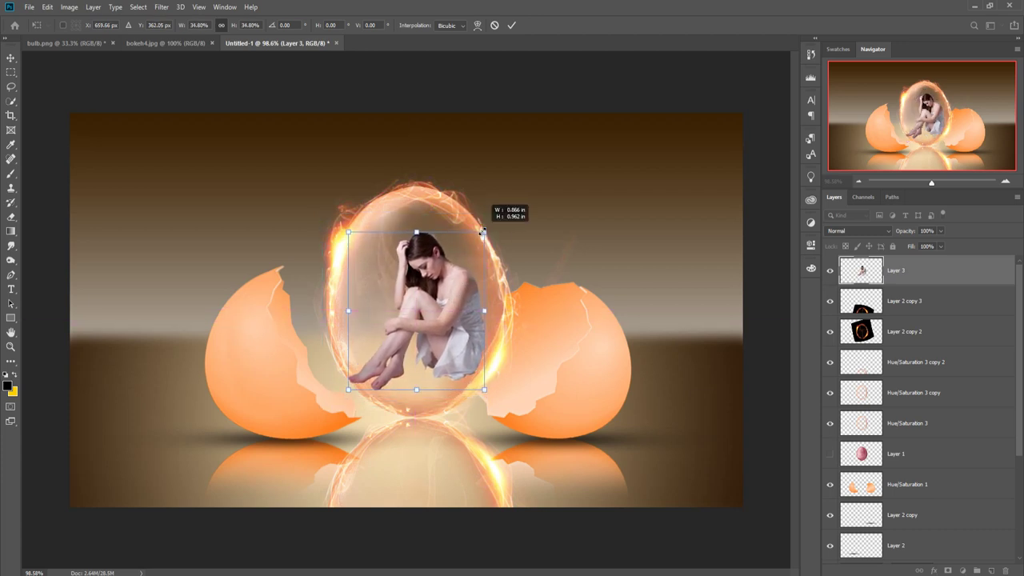
{"action": "left_click_drag", "start_coordinate": [438, 317], "coordinate": [440, 335]}
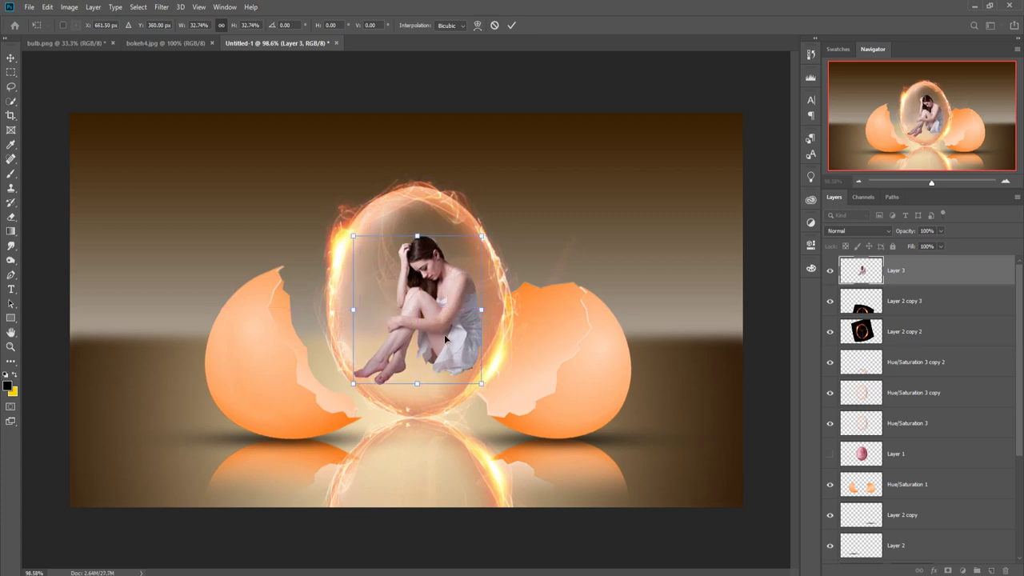
{"action": "left_click", "coordinate": [512, 25]}
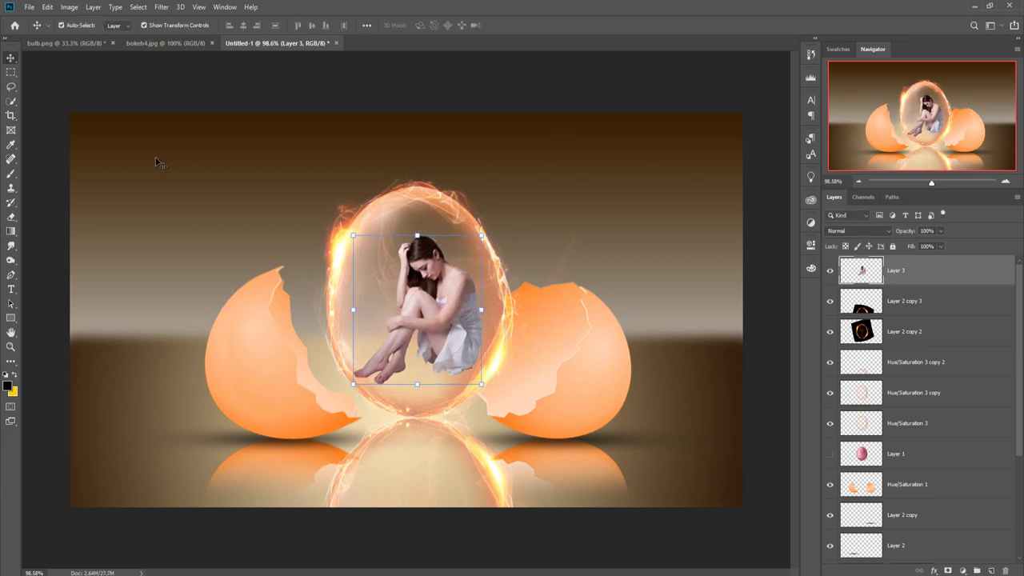
{"action": "left_click", "coordinate": [11, 101]}
Quick-select the woman inside the egg and refine the selection edges, zoomed in on her
{"action": "left_click_drag", "start_coordinate": [425, 238], "coordinate": [349, 388]}
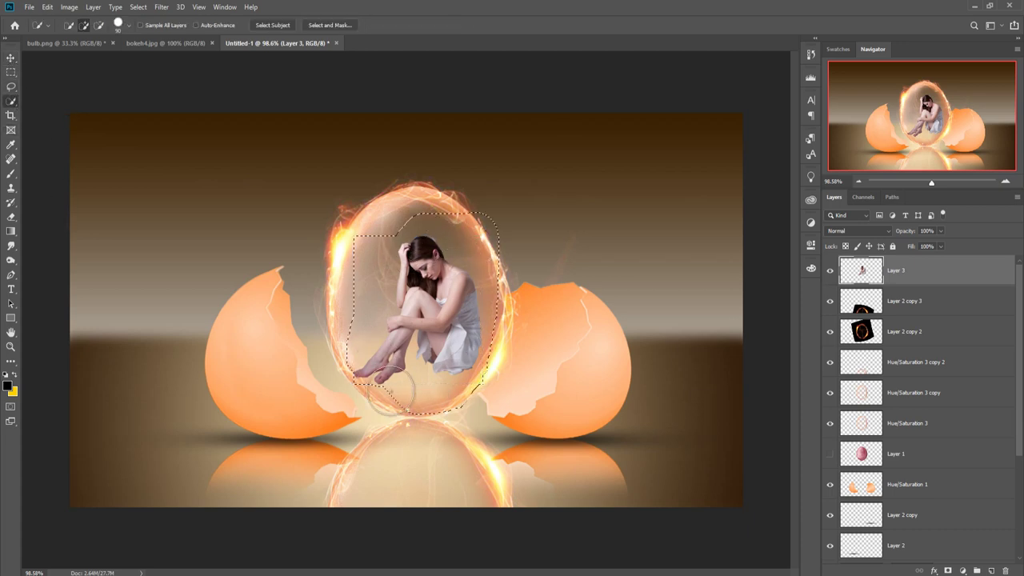
{"action": "left_click", "coordinate": [288, 26]}
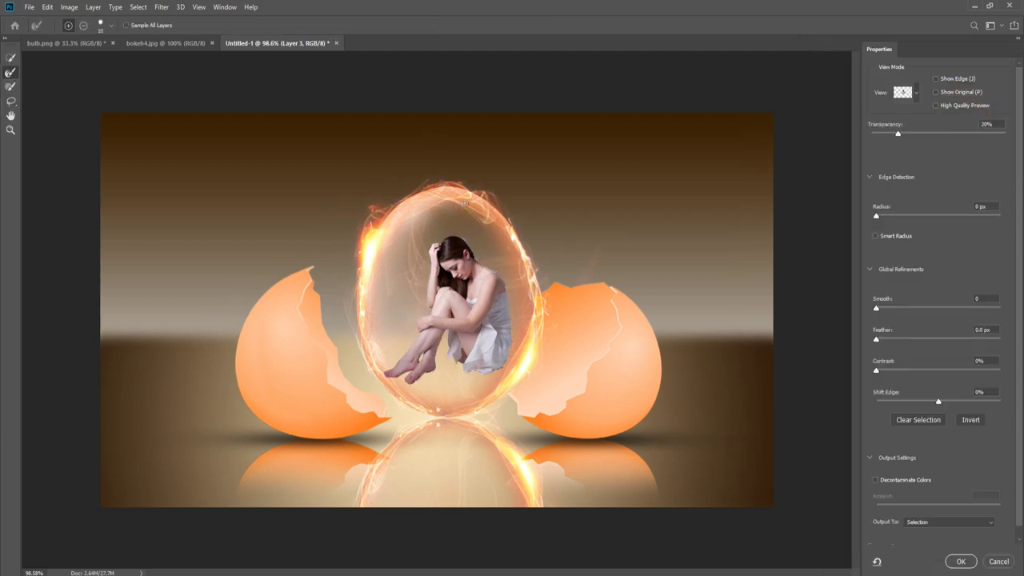
{"action": "key", "text": "ctrl+plus"}
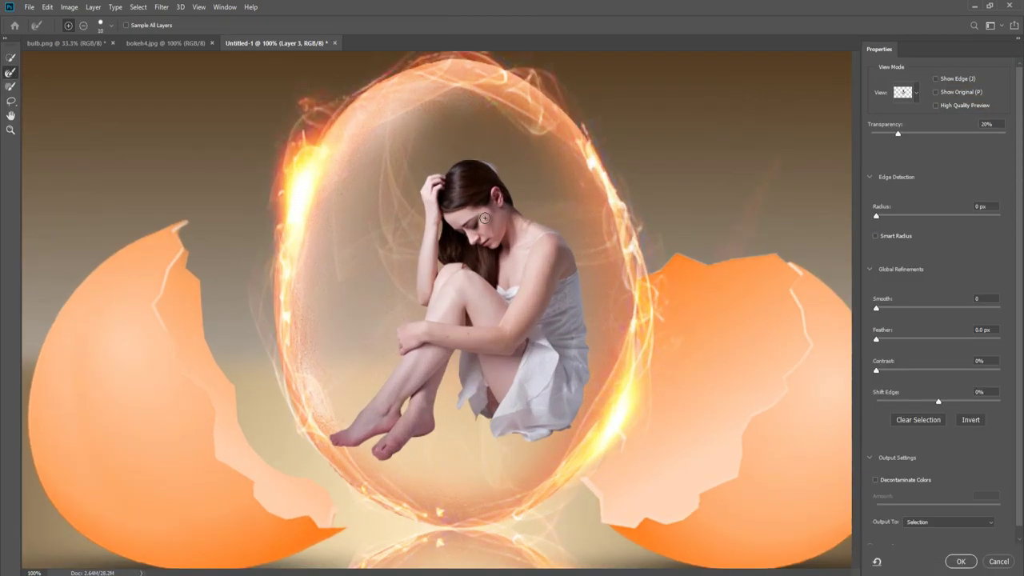
{"action": "key", "text": "ctrl+plus"}
{"action": "key", "text": "ctrl+plus"}
{"action": "left_click_drag", "start_coordinate": [596, 190], "coordinate": [520, 458]}
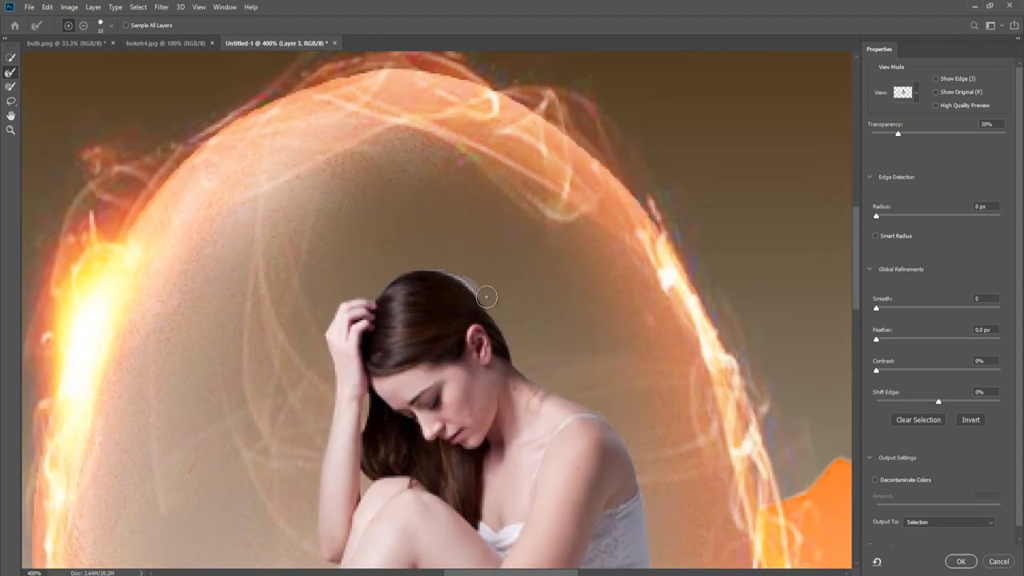
Enable Decontaminate Colors and output the refined cutout to a new layer, Layer 3 copy
{"action": "left_click", "coordinate": [876, 480]}
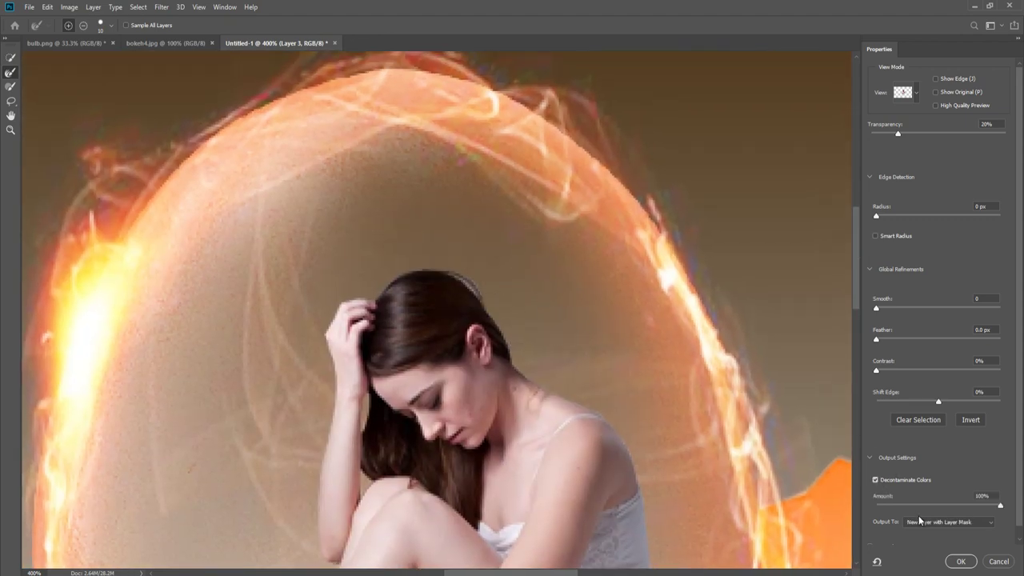
{"action": "left_click", "coordinate": [928, 523]}
{"action": "left_click", "coordinate": [928, 541]}
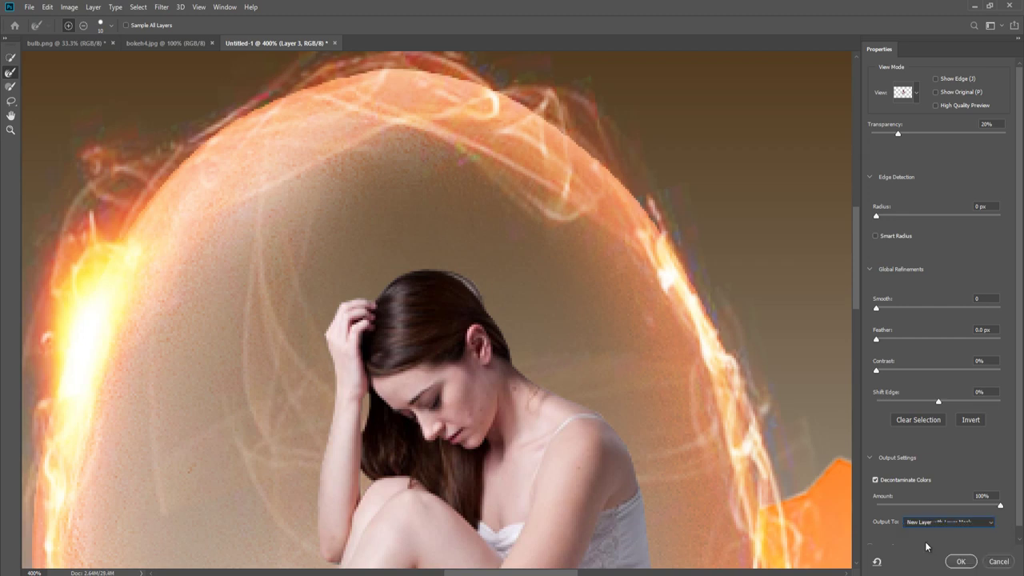
{"action": "left_click", "coordinate": [960, 562]}
Move Layer 3 copy down the stack to sit just above Hue/Saturation 3
{"action": "key", "text": "v"}
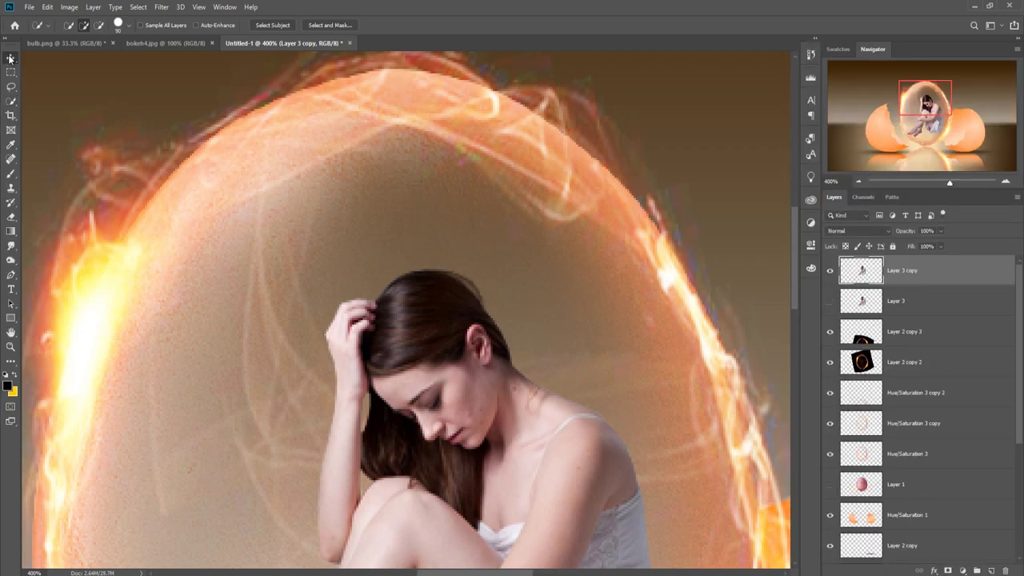
{"action": "scroll", "coordinate": [535, 276], "scroll_direction": "down", "scroll_amount": 2}
{"action": "scroll", "coordinate": [535, 279], "scroll_direction": "down", "scroll_amount": 2}
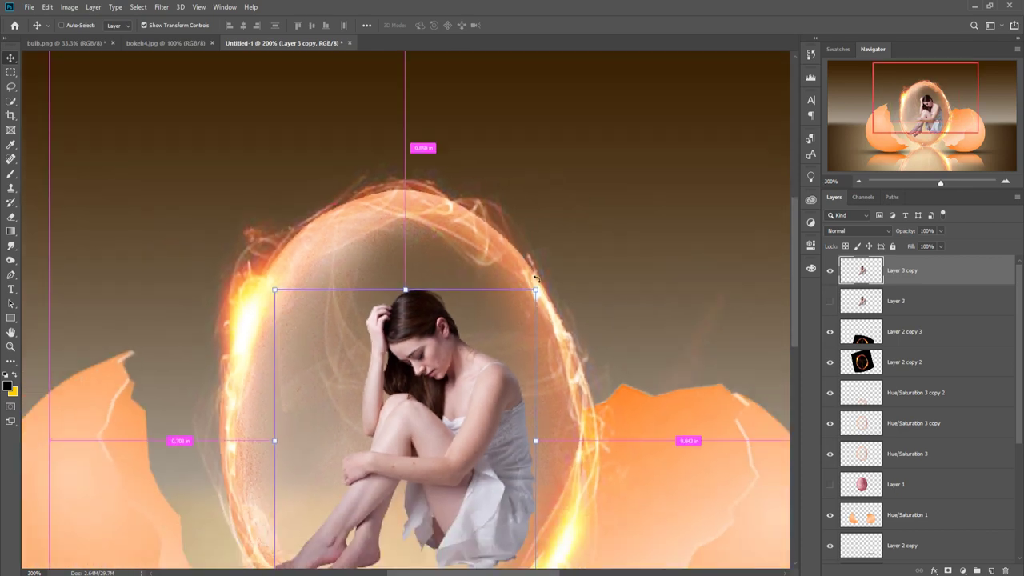
{"action": "scroll", "coordinate": [535, 279], "scroll_direction": "down", "scroll_amount": 2}
{"action": "left_click_drag", "start_coordinate": [923, 277], "coordinate": [932, 395]}
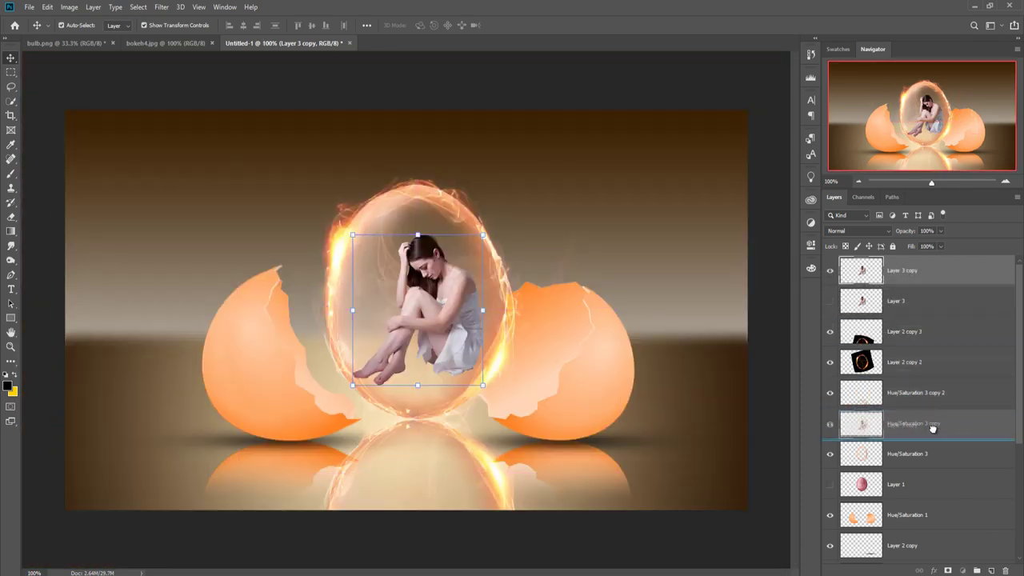
{"action": "left_click_drag", "start_coordinate": [932, 395], "coordinate": [931, 437]}
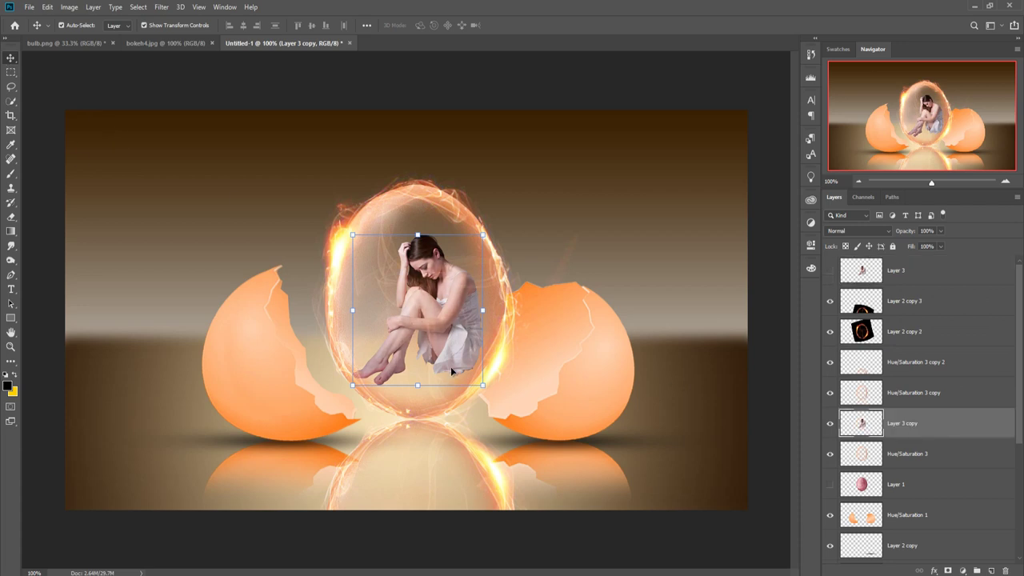
Enlarge the woman to about 112% and shift her slightly lower inside the egg
{"action": "left_click", "coordinate": [464, 333]}
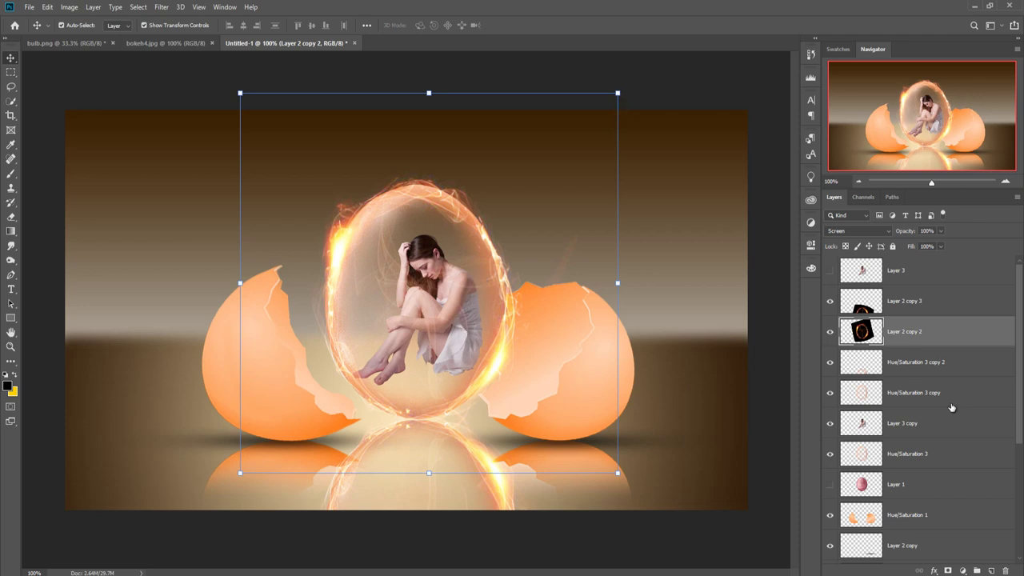
{"action": "left_click", "coordinate": [861, 425]}
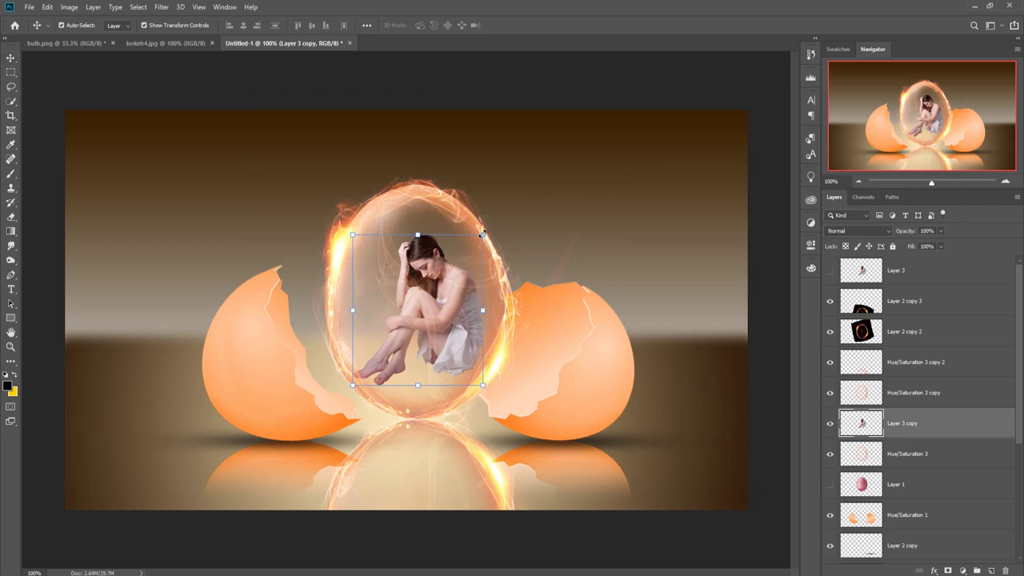
{"action": "left_click_drag", "start_coordinate": [483, 234], "coordinate": [509, 225]}
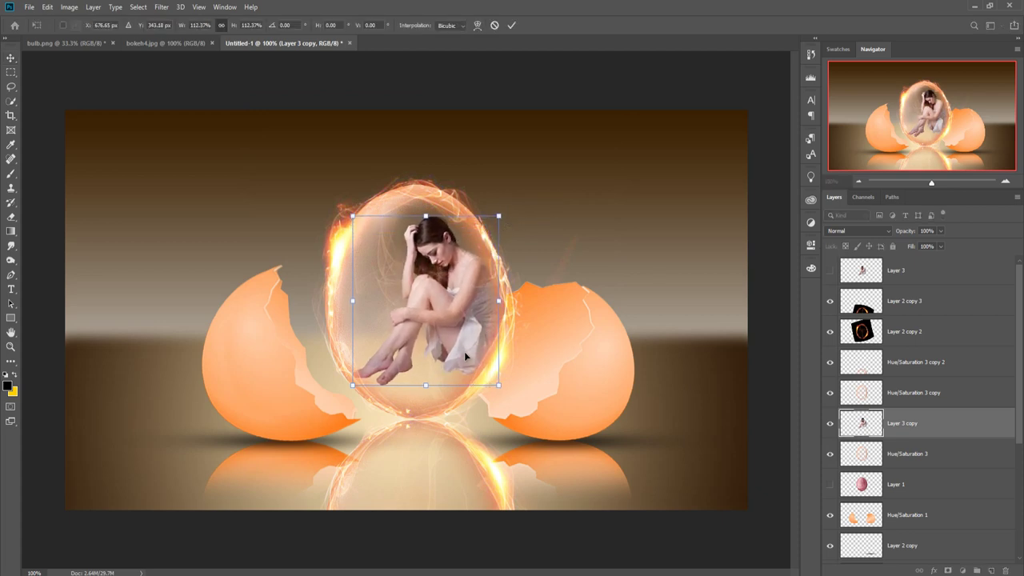
{"action": "left_click_drag", "start_coordinate": [465, 345], "coordinate": [463, 357]}
{"action": "left_click", "coordinate": [513, 25]}
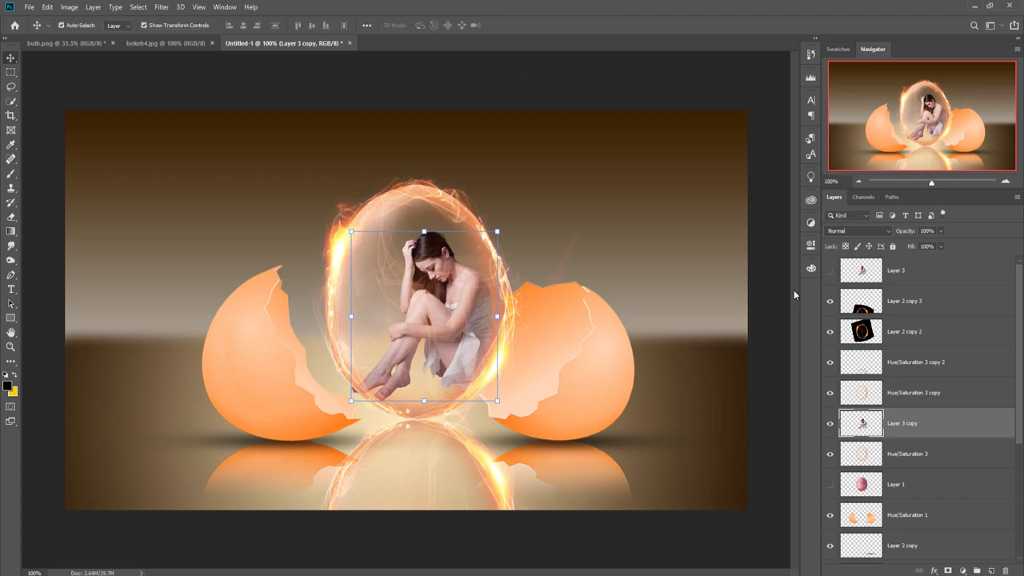
Add a layer mask to Layer 3 copy and paint a small black stroke hiding part of the woman near her feet
{"action": "left_click", "coordinate": [948, 570]}
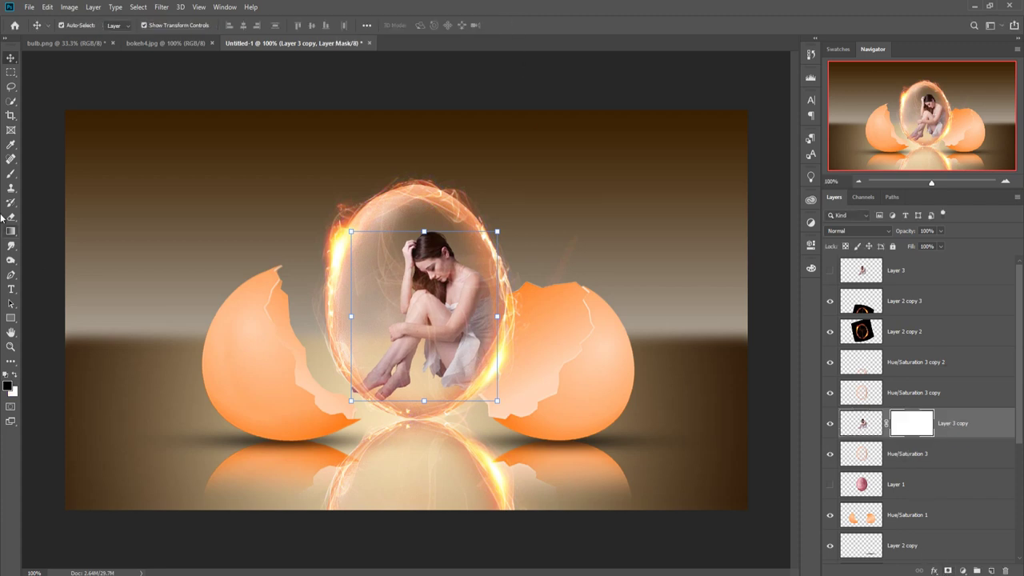
{"action": "left_click", "coordinate": [11, 173]}
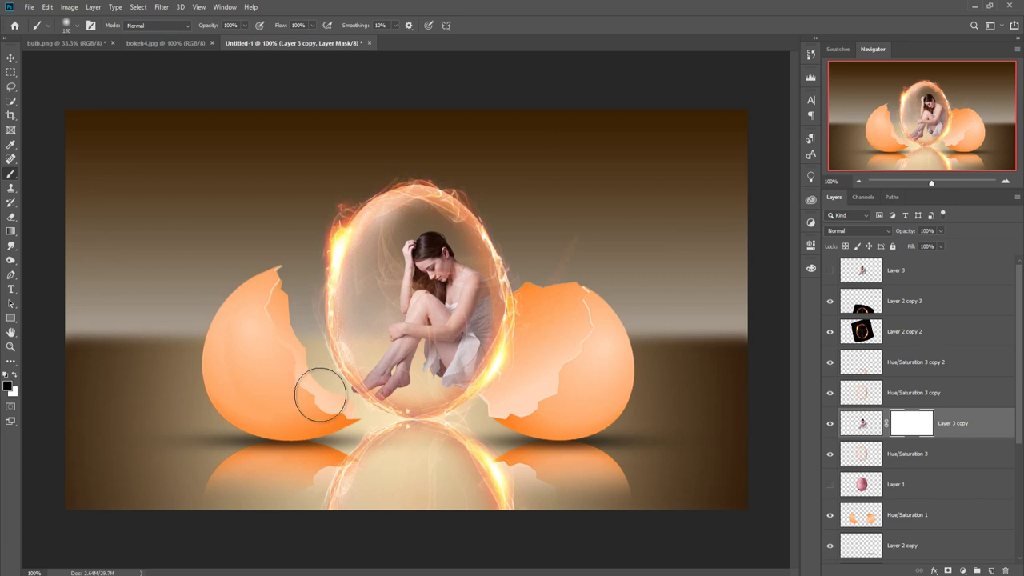
{"action": "key", "text": "bracketleft"}
{"action": "key", "text": "bracketleft"}
{"action": "key", "text": "bracketleft"}
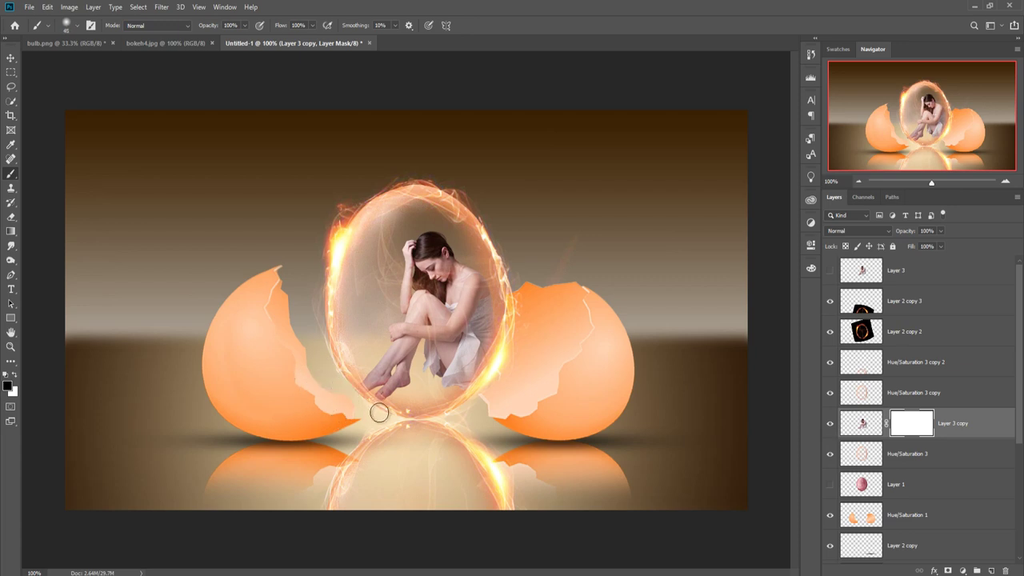
{"action": "left_click_drag", "start_coordinate": [348, 386], "coordinate": [400, 412]}
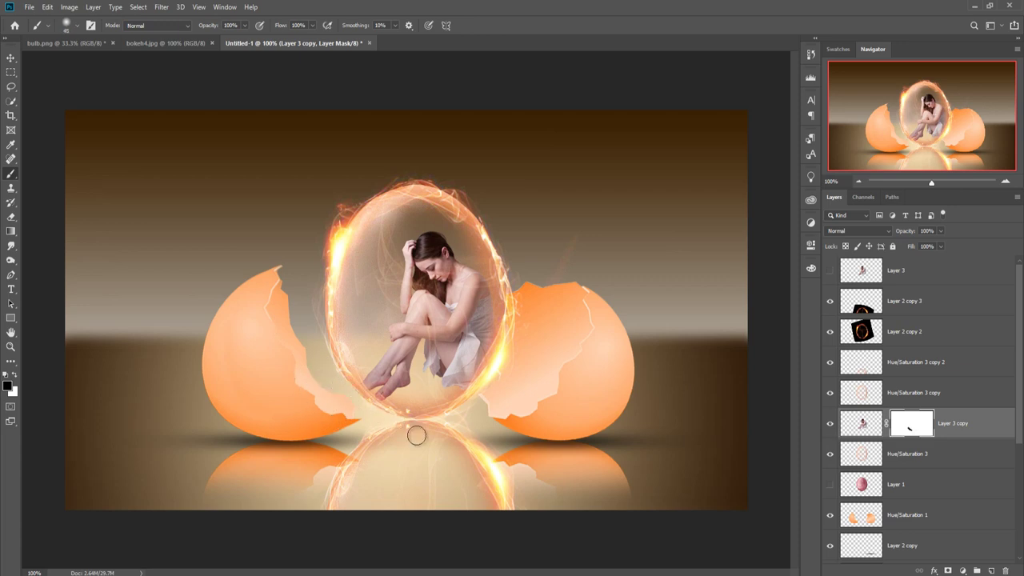
{"action": "left_click", "coordinate": [10, 57]}
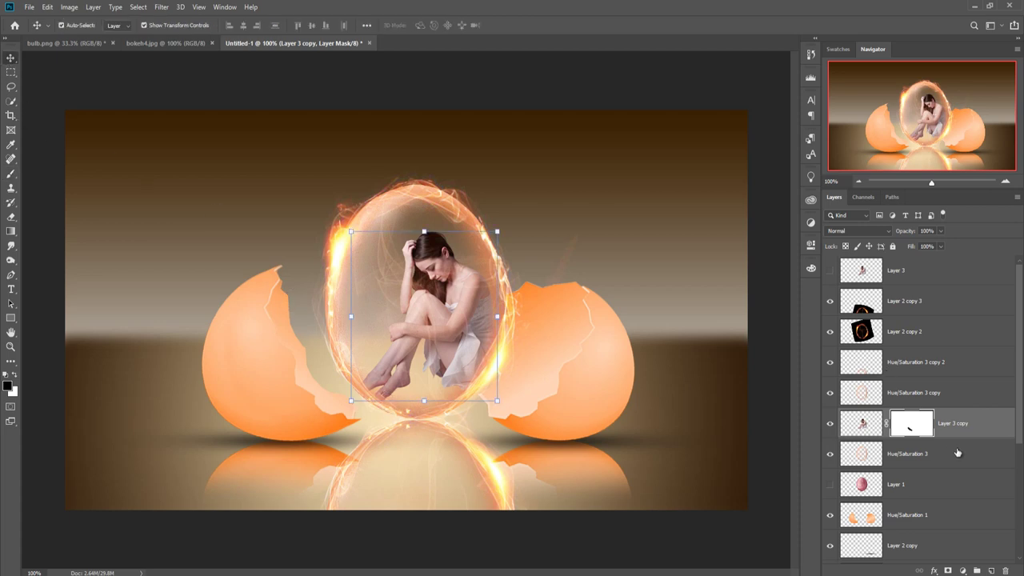
Create Layer 4 above the woman layer and paint a small dark dab under her feet
{"action": "left_click", "coordinate": [953, 493]}
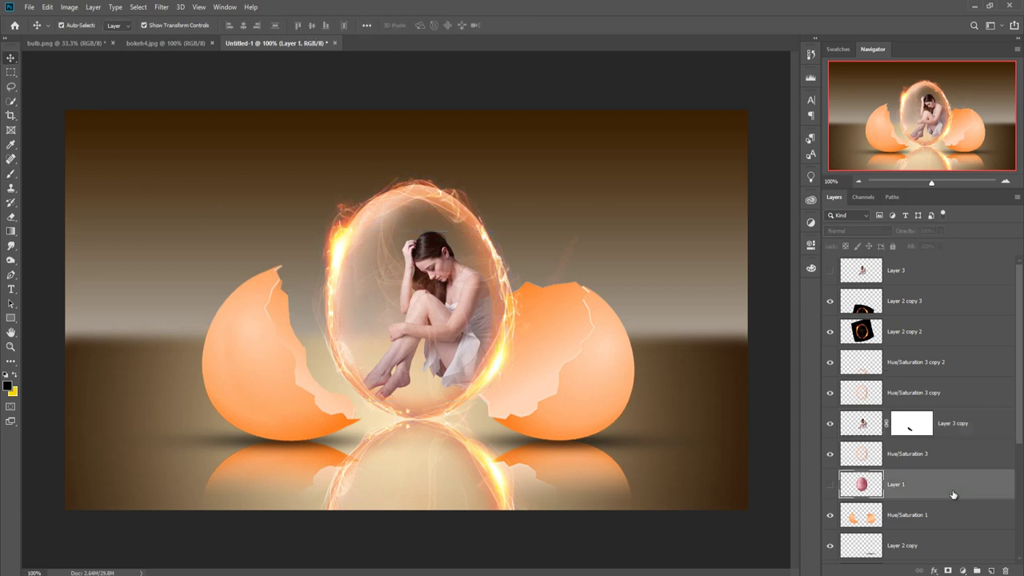
{"action": "left_click", "coordinate": [966, 425]}
{"action": "left_click", "coordinate": [993, 570]}
{"action": "left_click", "coordinate": [11, 174]}
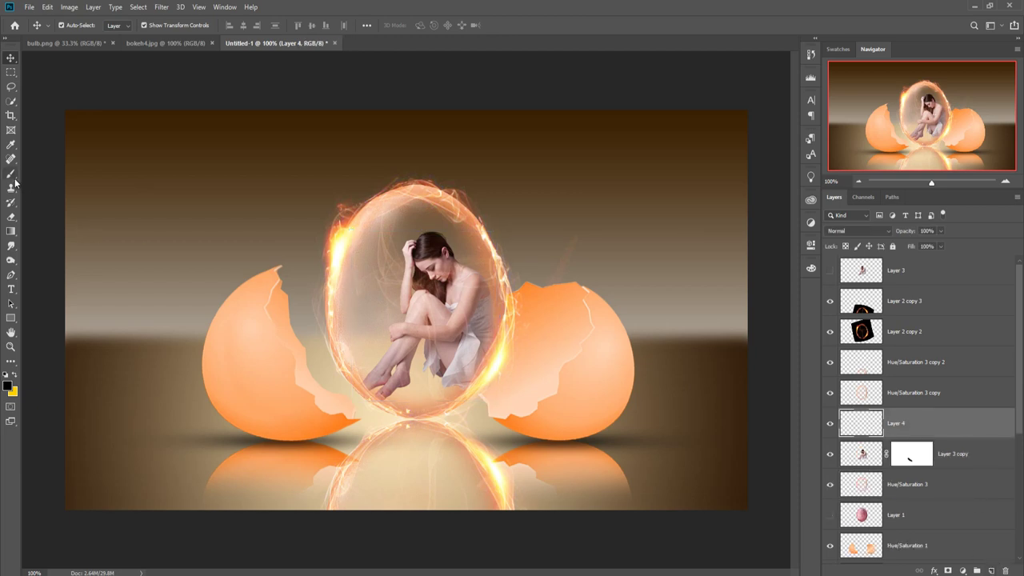
{"action": "left_click", "coordinate": [411, 424]}
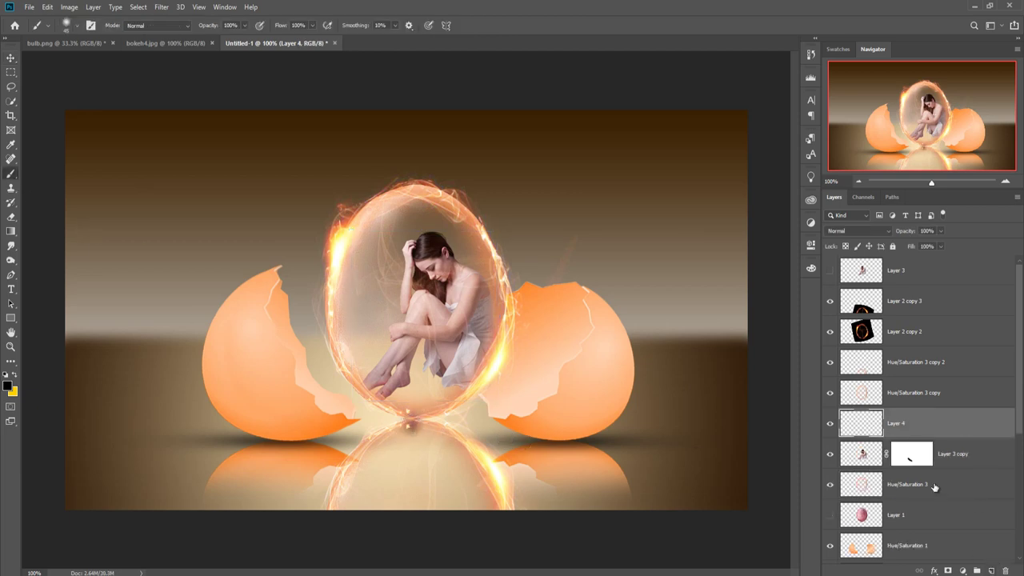
Stretch the dab horizontally into a wide shadow and place Layer 4 directly above Layer 3 copy
{"action": "left_click_drag", "start_coordinate": [952, 445], "coordinate": [911, 499]}
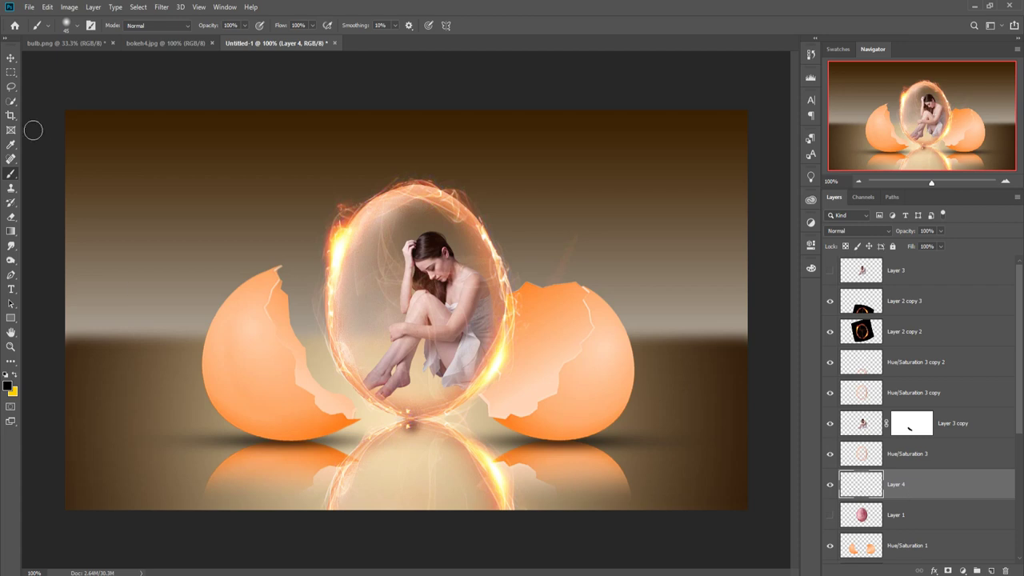
{"action": "left_click", "coordinate": [11, 57]}
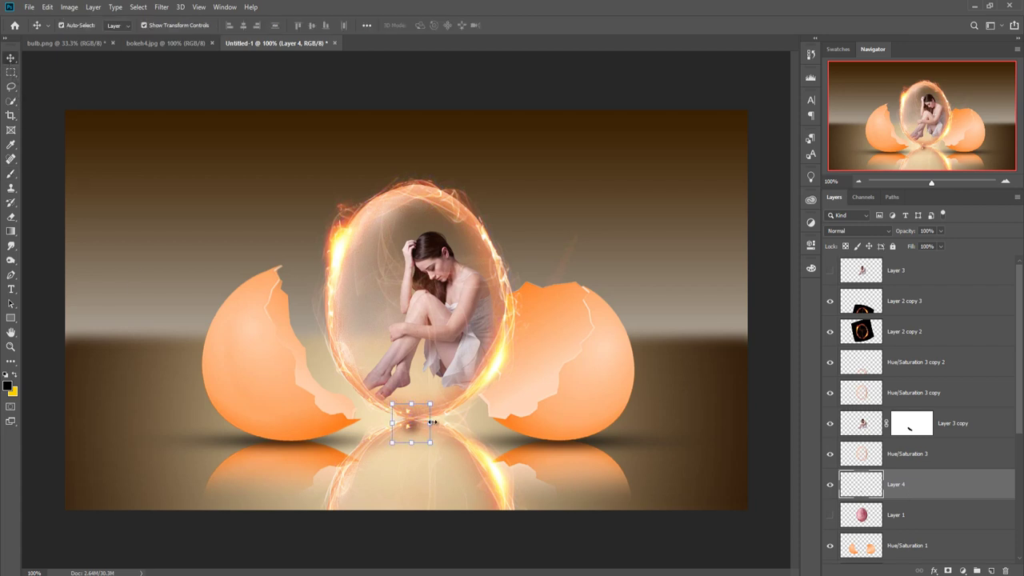
{"action": "mouse_move", "coordinate": [432, 421]}
{"action": "left_mouse_down"}
{"action": "mouse_move", "coordinate": [562, 422]}
{"action": "mouse_move", "coordinate": [441, 422]}
{"action": "left_mouse_up"}
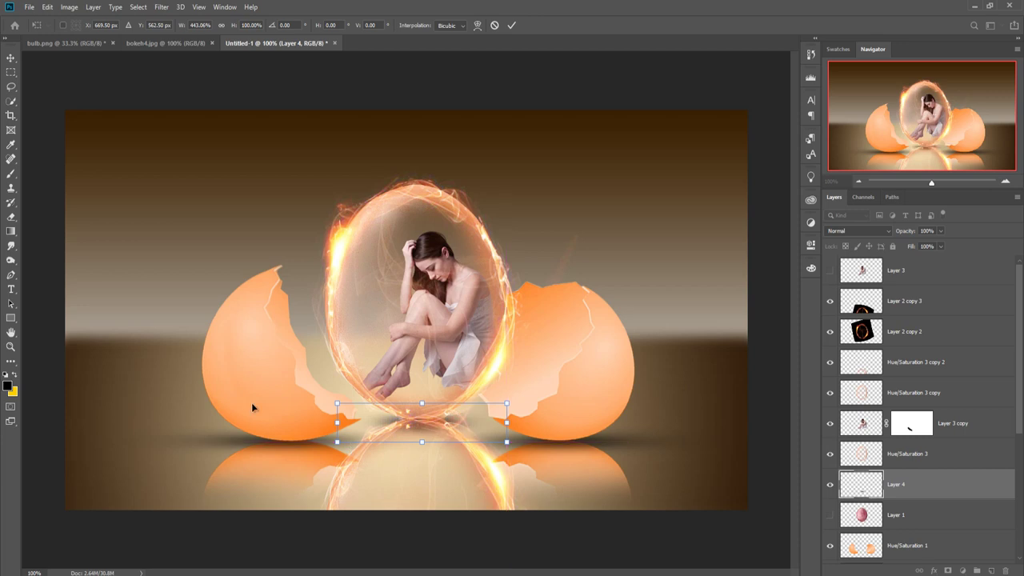
{"action": "left_click", "coordinate": [11, 60]}
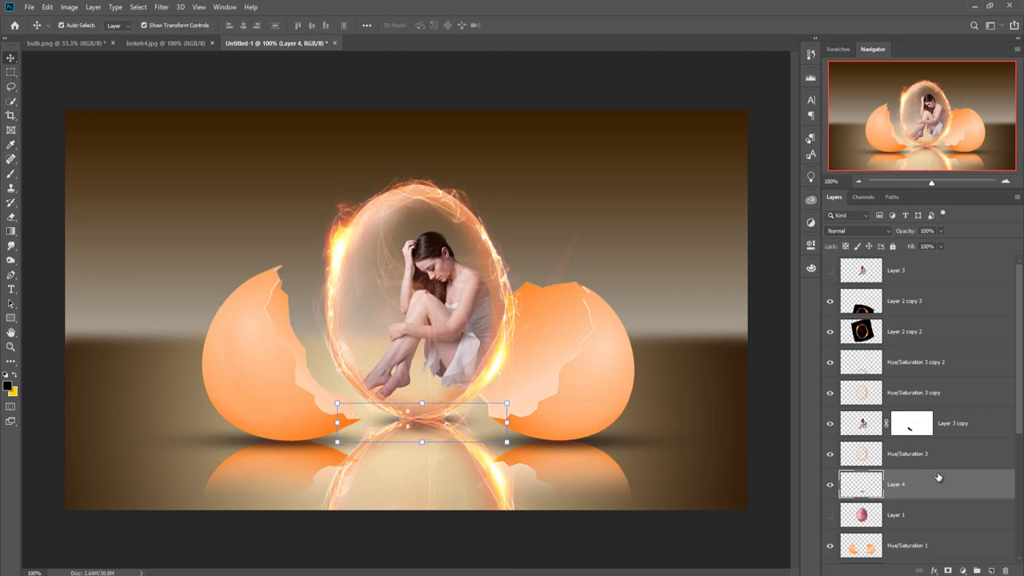
{"action": "mouse_move", "coordinate": [938, 478]}
{"action": "left_mouse_down"}
{"action": "mouse_move", "coordinate": [925, 367]}
{"action": "mouse_move", "coordinate": [933, 431]}
{"action": "left_mouse_up"}
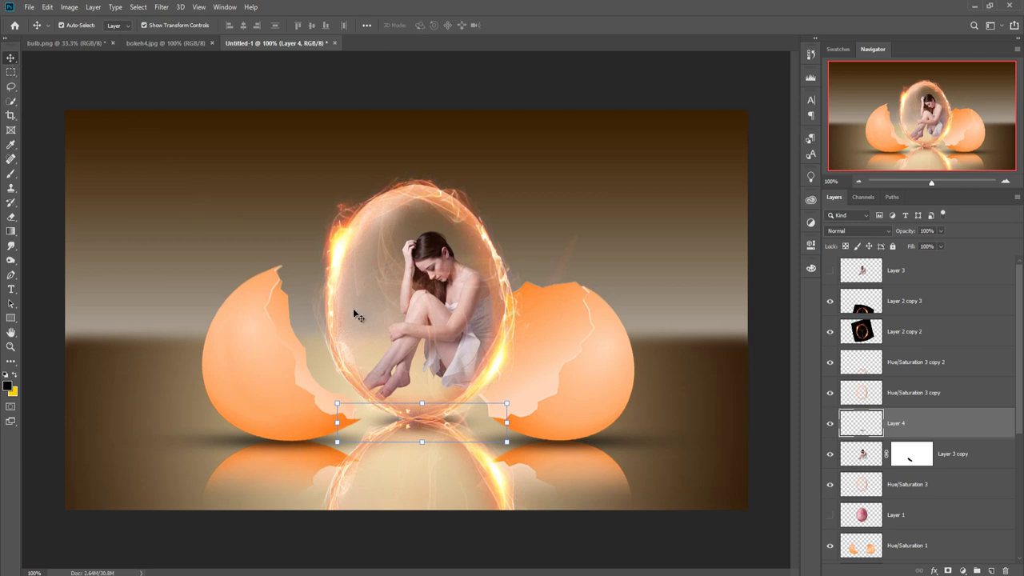
Drag bokeh4.jpg into the egg composition as Layer 5 and close its window
{"action": "left_click", "coordinate": [158, 46]}
{"action": "left_click_drag", "start_coordinate": [160, 46], "coordinate": [173, 84]}
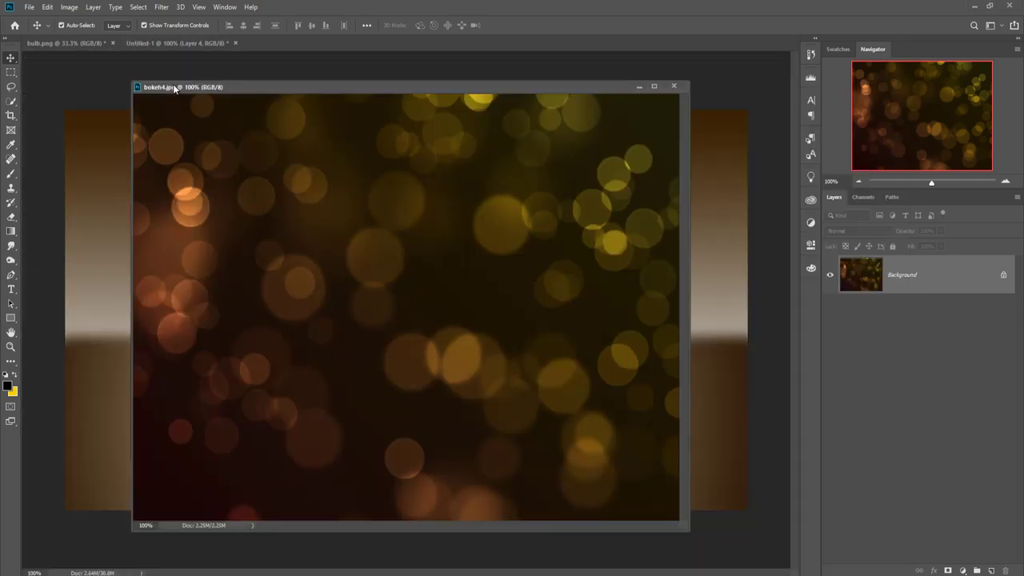
{"action": "left_click_drag", "start_coordinate": [327, 87], "coordinate": [816, 131]}
{"action": "left_click_drag", "start_coordinate": [712, 240], "coordinate": [549, 158]}
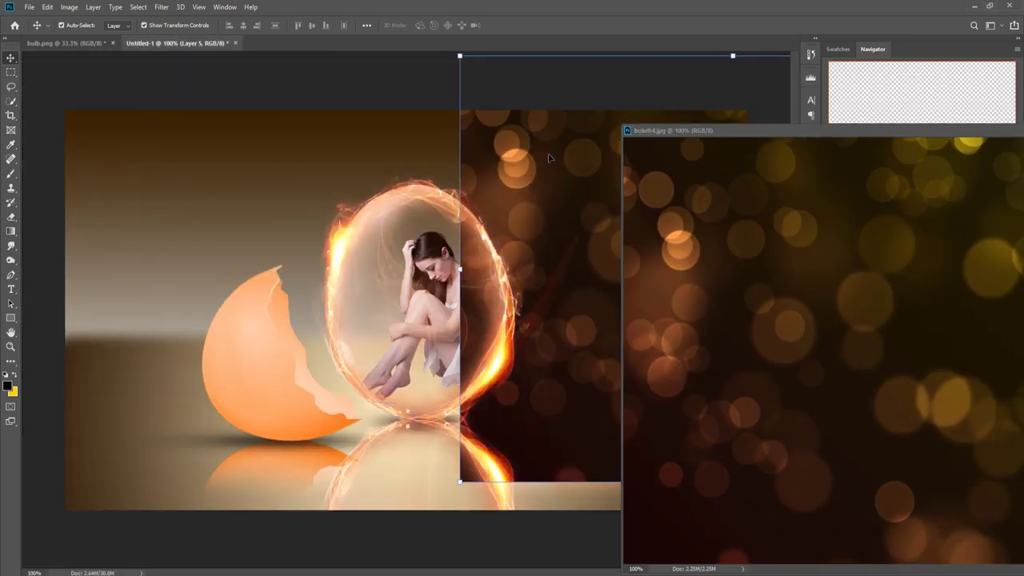
{"action": "left_click_drag", "start_coordinate": [961, 135], "coordinate": [519, 263]}
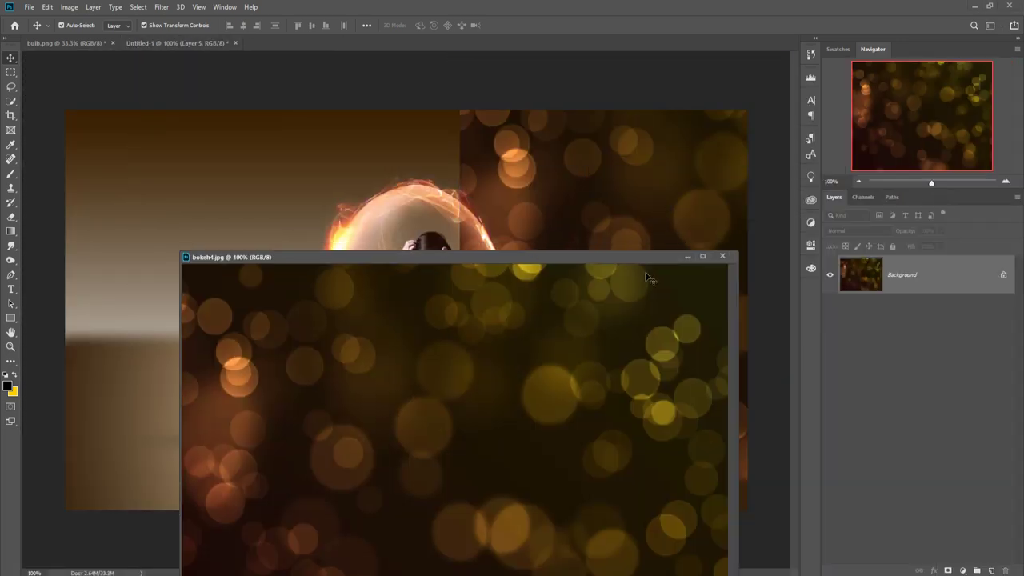
{"action": "left_click", "coordinate": [686, 257]}
{"action": "left_click_drag", "start_coordinate": [704, 176], "coordinate": [344, 172]}
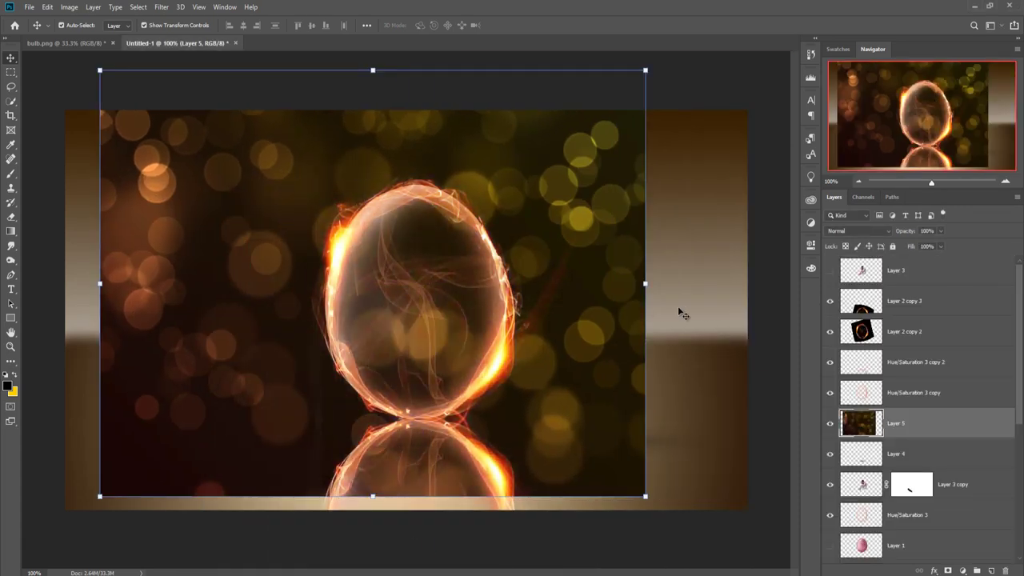
Scale the bokeh layer up to cover the canvas and shift it upward
{"action": "left_click_drag", "start_coordinate": [647, 283], "coordinate": [762, 282]}
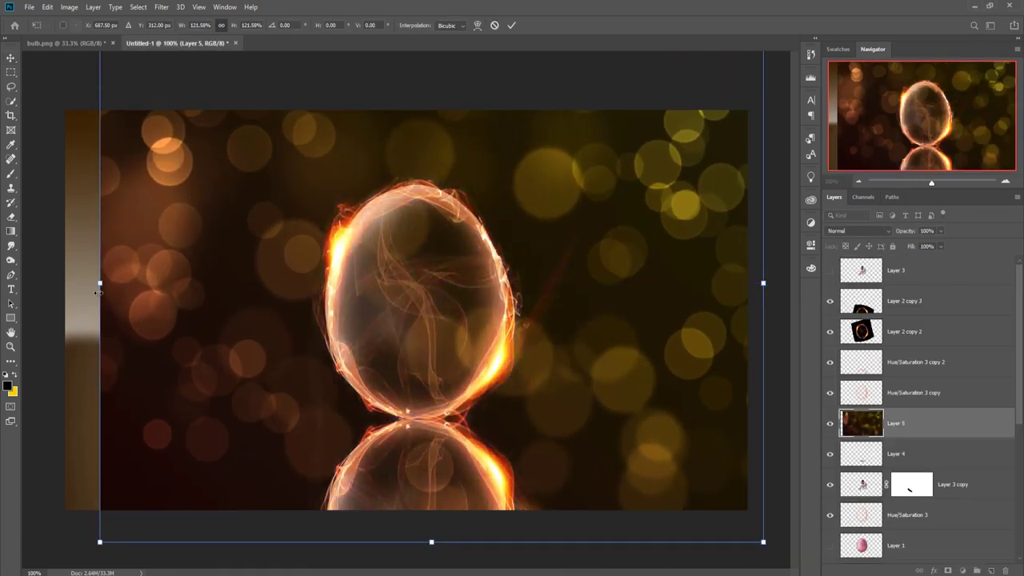
{"action": "mouse_move", "coordinate": [98, 282]}
{"action": "left_mouse_down"}
{"action": "mouse_move", "coordinate": [73, 292]}
{"action": "mouse_move", "coordinate": [64, 282]}
{"action": "left_mouse_up"}
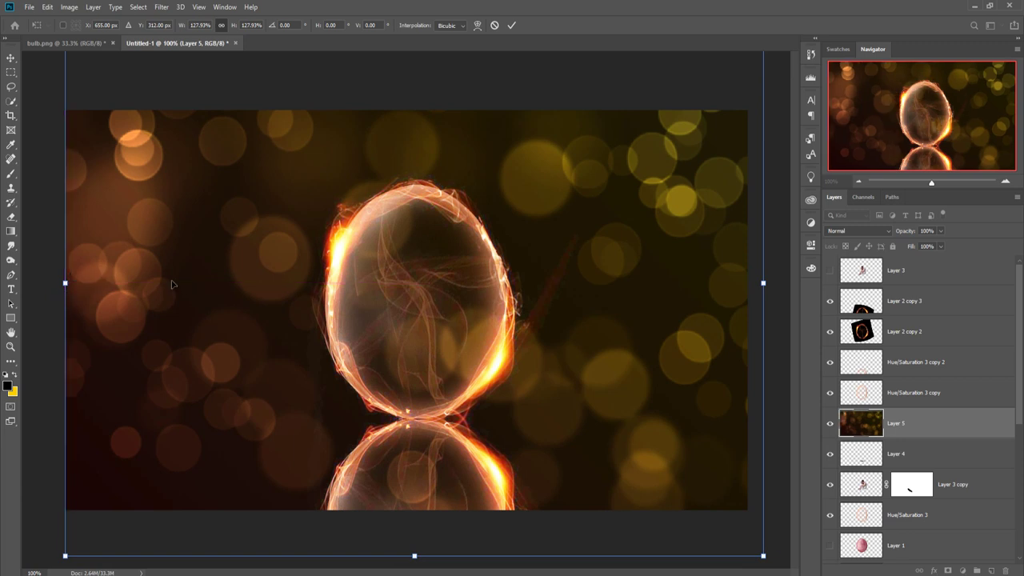
{"action": "left_click_drag", "start_coordinate": [679, 216], "coordinate": [663, 139]}
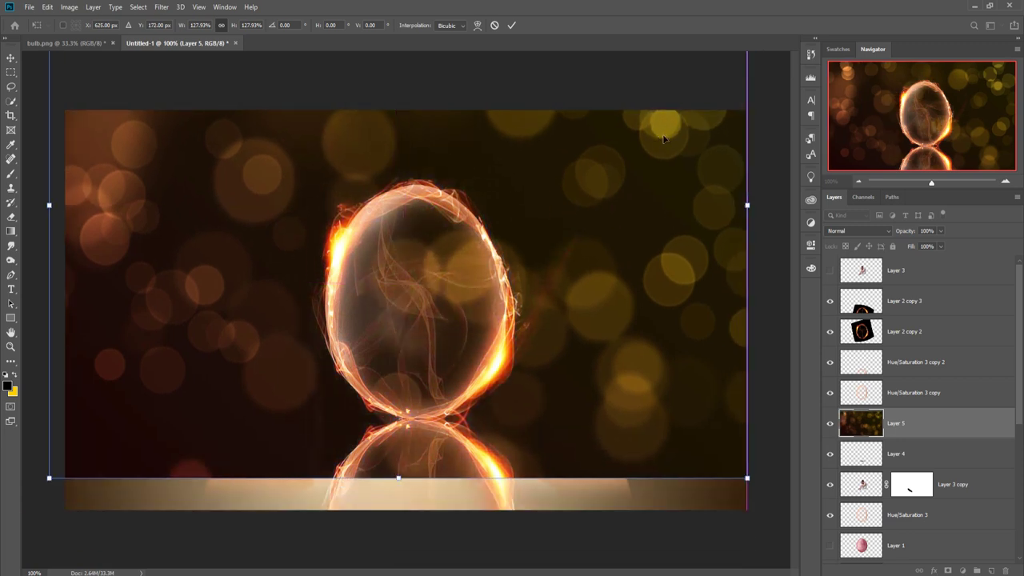
{"action": "left_click", "coordinate": [510, 26]}
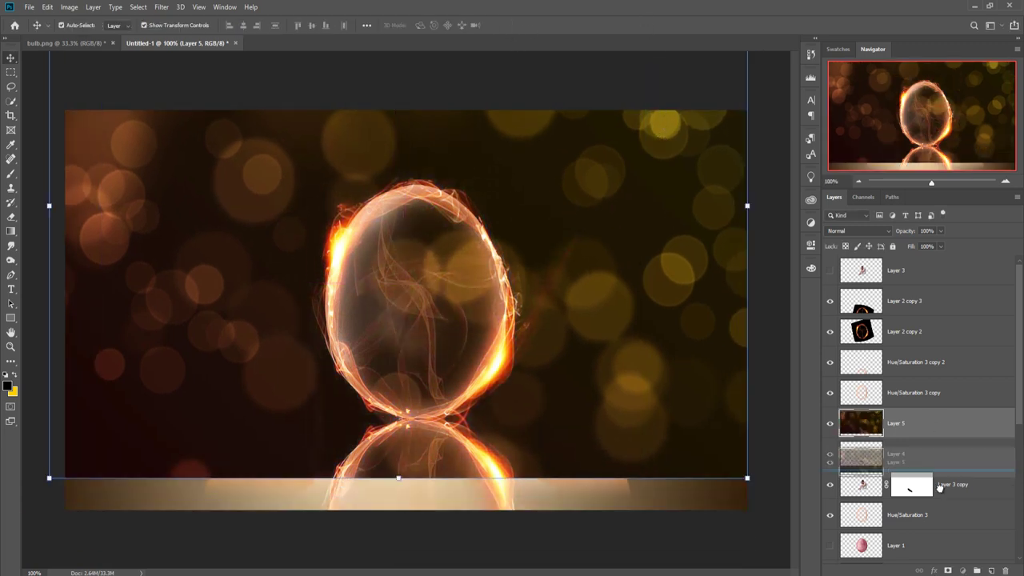
Place Layer 5 just above Gradient Fill 2 and set its blend mode to Screen
{"action": "scroll", "coordinate": [936, 436], "scroll_direction": "down", "scroll_amount": 2}
{"action": "scroll", "coordinate": [936, 436], "scroll_direction": "down", "scroll_amount": 2}
{"action": "left_click_drag", "start_coordinate": [920, 303], "coordinate": [944, 496]}
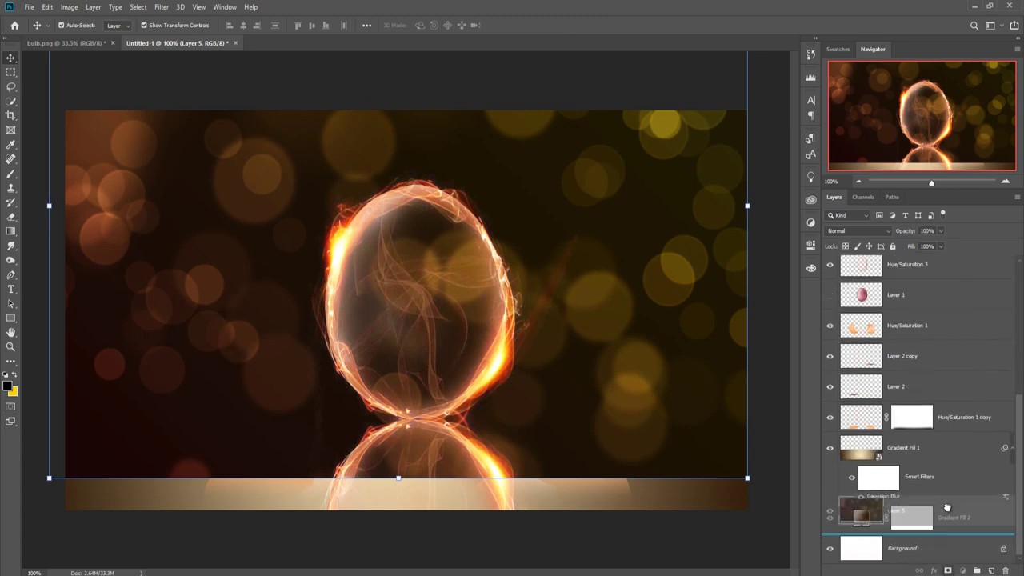
{"action": "left_click_drag", "start_coordinate": [944, 498], "coordinate": [945, 499]}
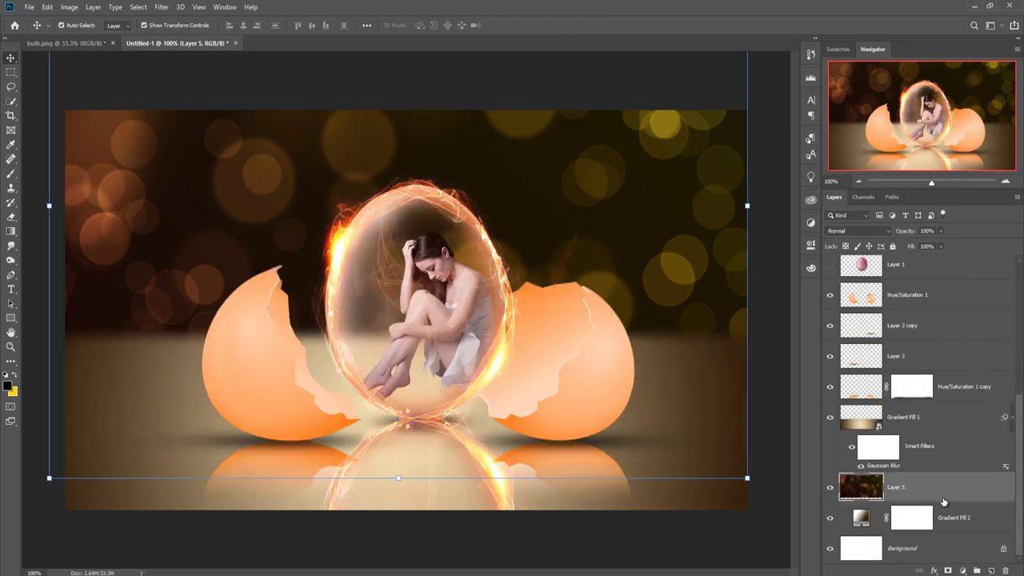
{"action": "left_click", "coordinate": [856, 231]}
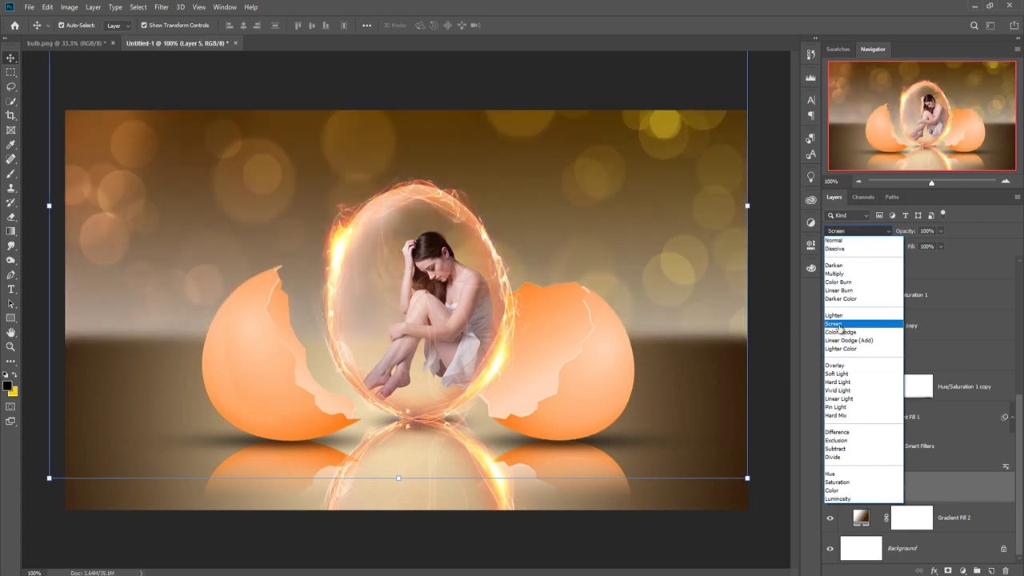
{"action": "left_click", "coordinate": [839, 324]}
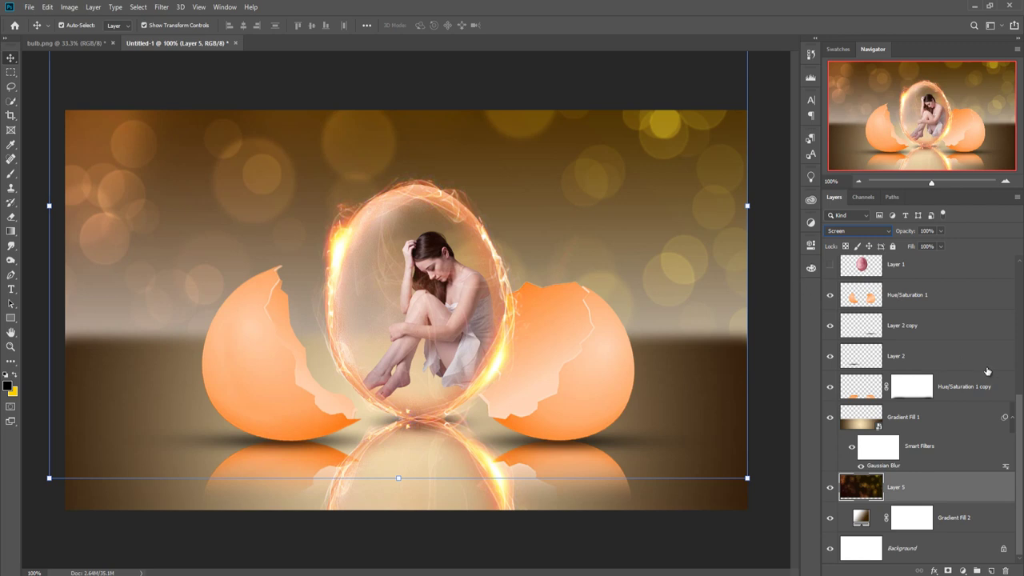
Duplicate Layer 3 copy to create Layer 3 copy 2
{"action": "scroll", "coordinate": [958, 357], "scroll_direction": "up", "scroll_amount": 4}
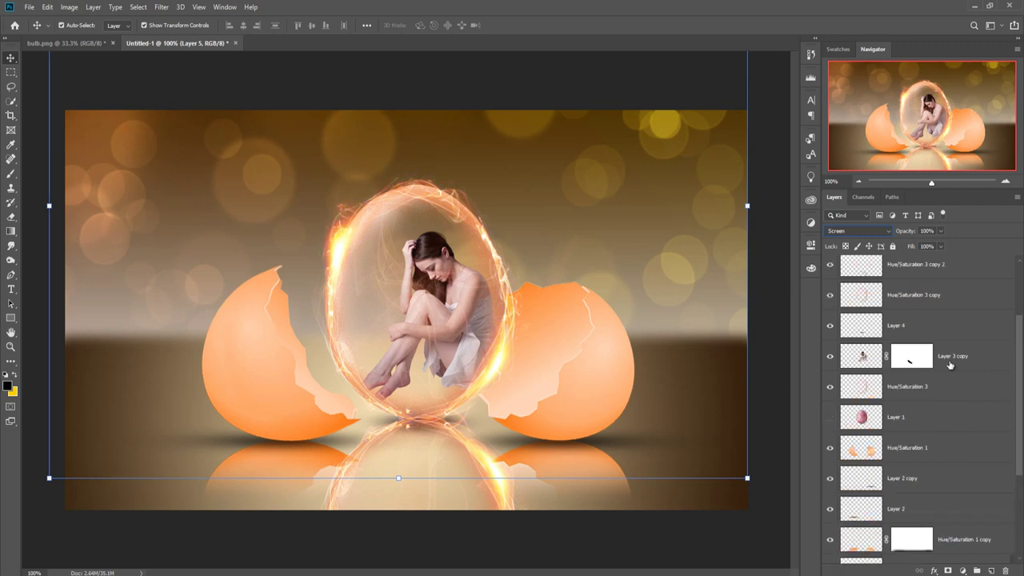
{"action": "scroll", "coordinate": [952, 366], "scroll_direction": "up", "scroll_amount": 2}
{"action": "left_click", "coordinate": [965, 418]}
{"action": "right_click", "coordinate": [966, 417]}
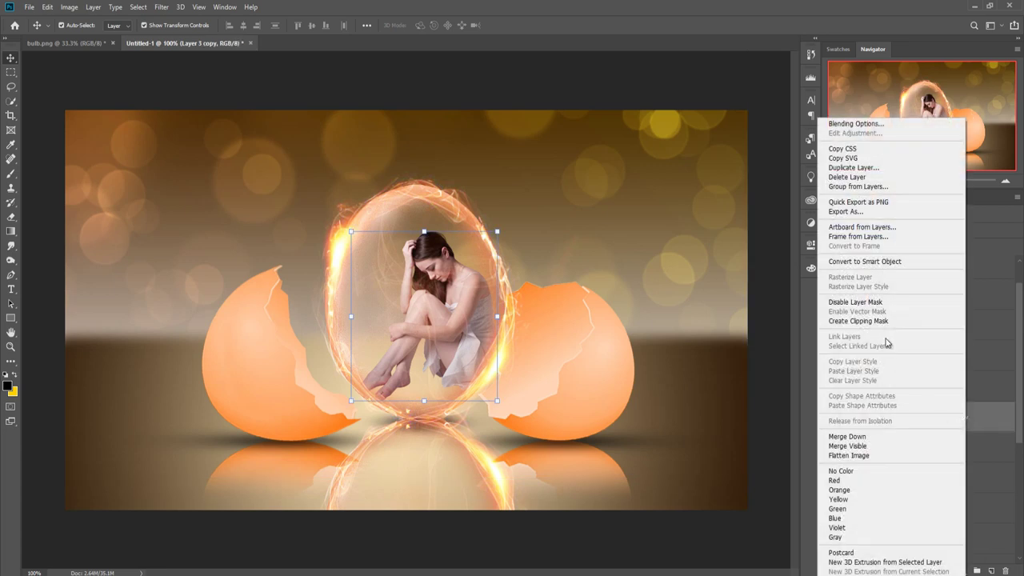
{"action": "left_click", "coordinate": [856, 166]}
{"action": "left_click", "coordinate": [599, 164]}
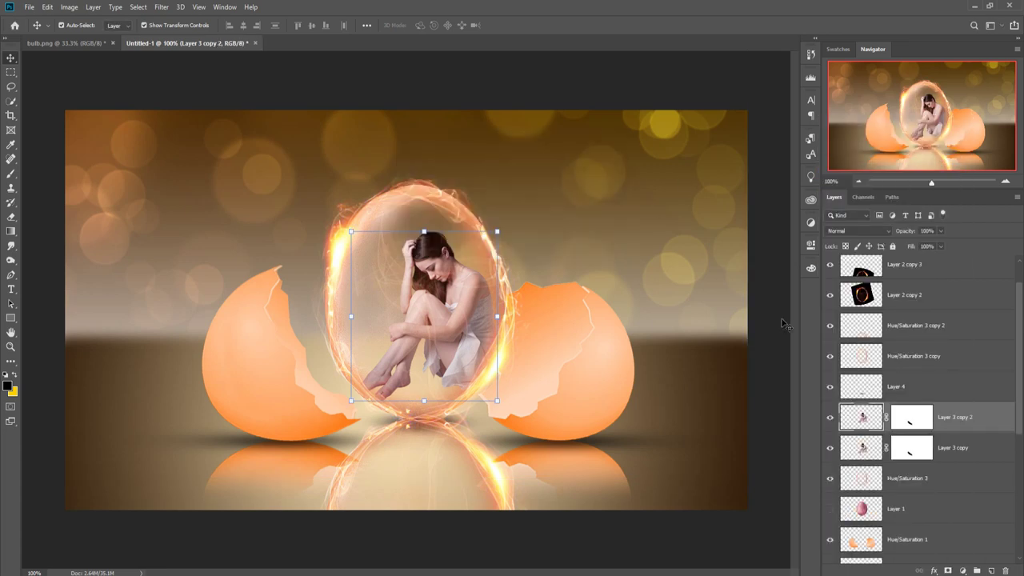
Flip Layer 3 copy 2 vertically and nudge it down below the egg as a reflection
{"action": "left_click", "coordinate": [45, 8]}
{"action": "mouse_move", "coordinate": [63, 262]}
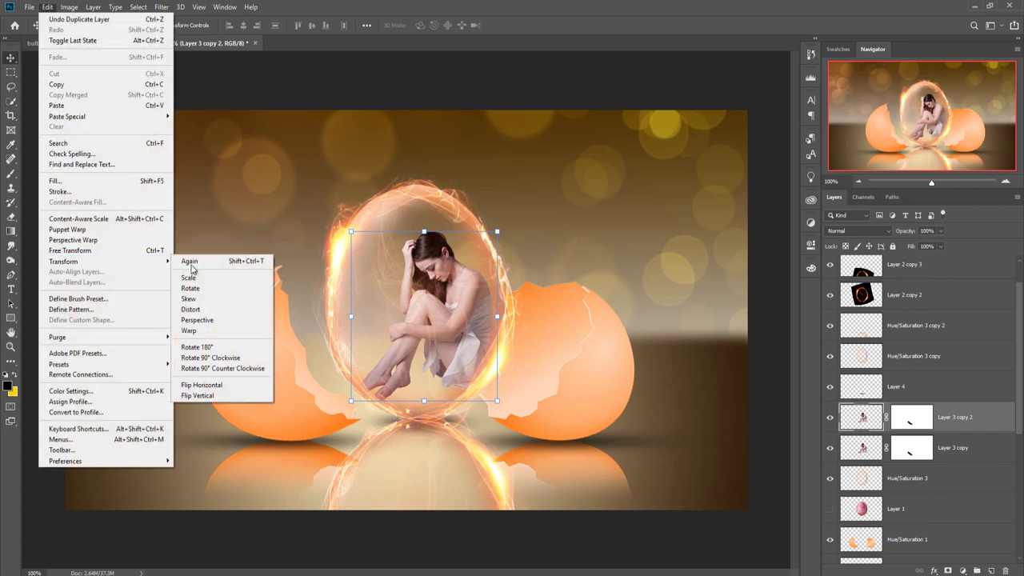
{"action": "left_click", "coordinate": [212, 392]}
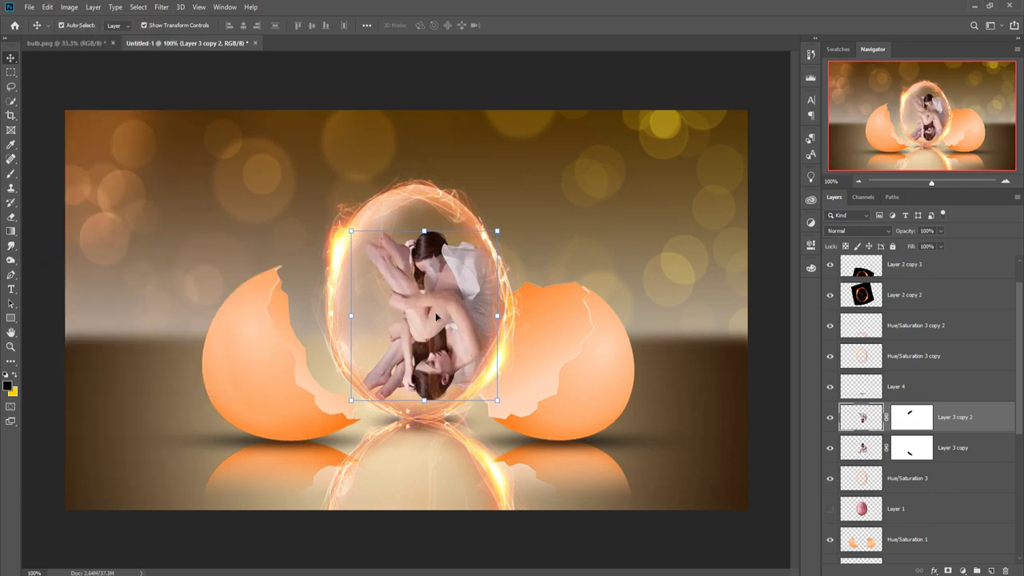
{"action": "key", "text": "Down"}
{"action": "key", "text": "Down"}
{"action": "key", "text": "Down"}
{"action": "key", "text": "Down"}
{"action": "key", "text": "Down"}
{"action": "key", "text": "Down"}
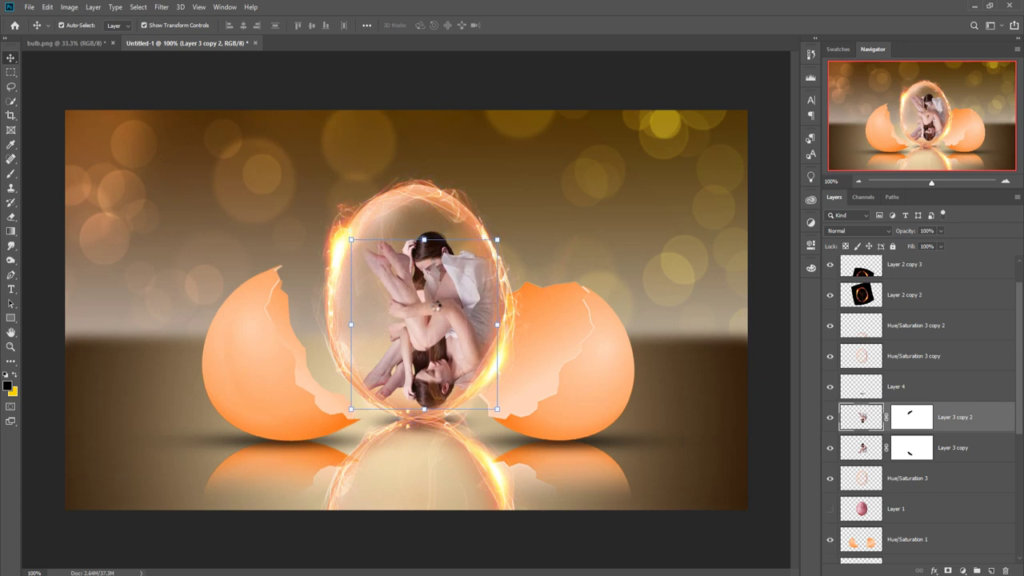
{"action": "key", "text": "Down"}
{"action": "key", "text": "Down"}
{"action": "key", "text": "Down"}
{"action": "key", "text": "Down"}
{"action": "key", "text": "Down"}
{"action": "key", "text": "Down"}
{"action": "key", "text": "Down"}
{"action": "key", "text": "Down"}
{"action": "key", "text": "Down"}
{"action": "key", "text": "Down"}
{"action": "key", "text": "Down"}
{"action": "key", "text": "Down"}
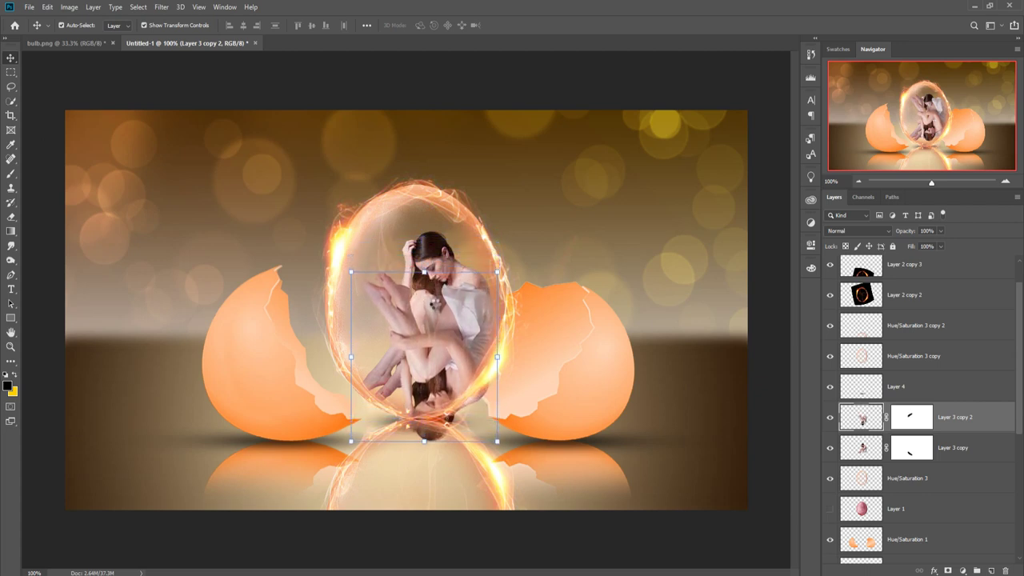
{"action": "key", "text": "Down"}
{"action": "key", "text": "Down"}
{"action": "key", "text": "Down"}
{"action": "key", "text": "Down"}
{"action": "key", "text": "Down"}
{"action": "key", "text": "Down"}
{"action": "key", "text": "Down"}
{"action": "key", "text": "Down"}
{"action": "key", "text": "Down"}
{"action": "key", "text": "Down"}
{"action": "key", "text": "Down"}
{"action": "key", "text": "Down"}
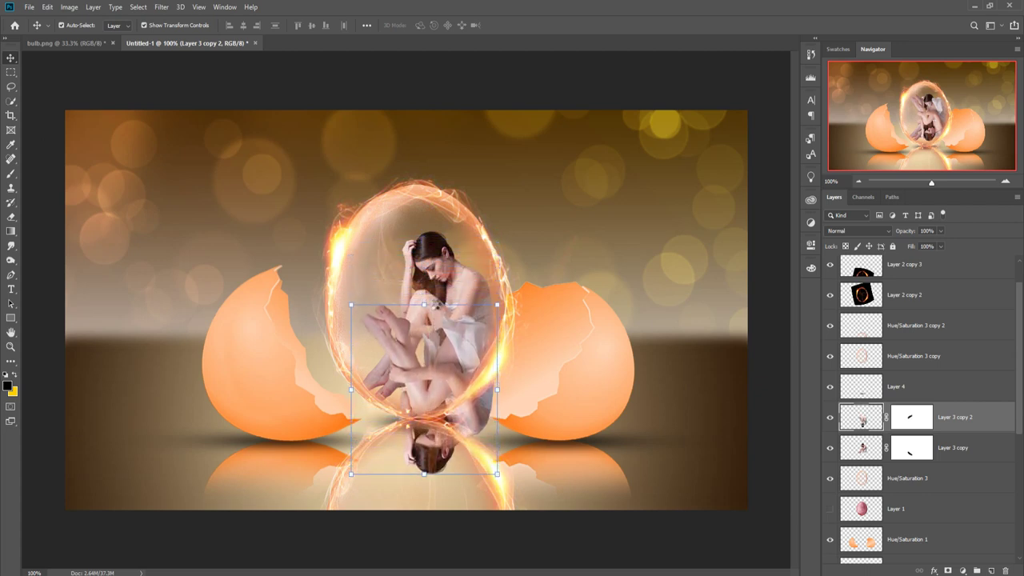
{"action": "key", "text": "Down"}
{"action": "key", "text": "Down"}
{"action": "key", "text": "Down"}
{"action": "key", "text": "Down"}
{"action": "key", "text": "Down"}
{"action": "key", "text": "Down"}
{"action": "key", "text": "Down"}
{"action": "key", "text": "Down"}
{"action": "key", "text": "Down"}
{"action": "key", "text": "Down"}
{"action": "key", "text": "Down"}
{"action": "key", "text": "Down"}
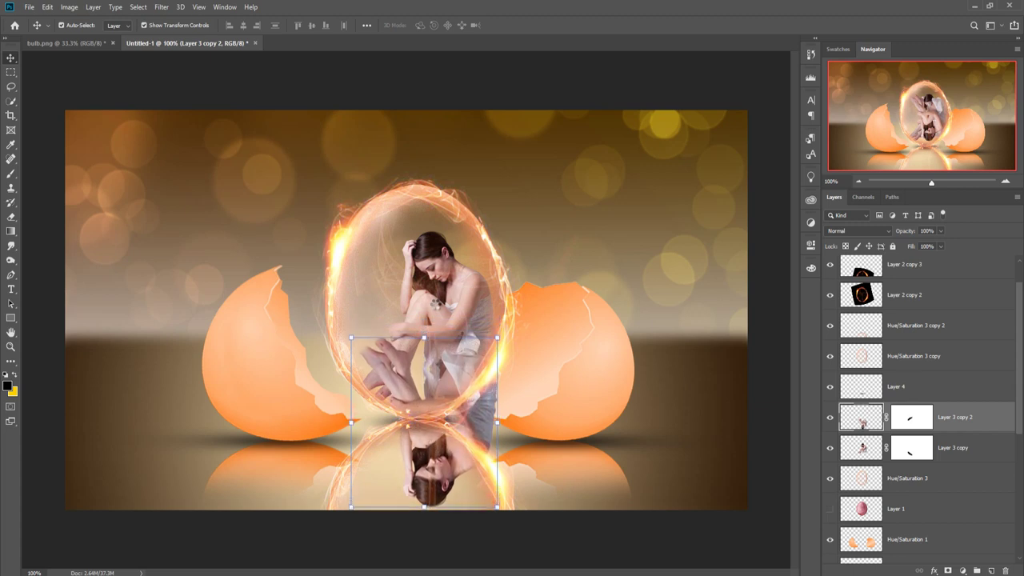
{"action": "key", "text": "Down"}
{"action": "key", "text": "Down"}
{"action": "key", "text": "Down"}
{"action": "key", "text": "Down"}
{"action": "key", "text": "Down"}
{"action": "key", "text": "Down"}
{"action": "key", "text": "Down"}
{"action": "key", "text": "Down"}
{"action": "key", "text": "Down"}
{"action": "key", "text": "Down"}
{"action": "key", "text": "Down"}
{"action": "key", "text": "Down"}
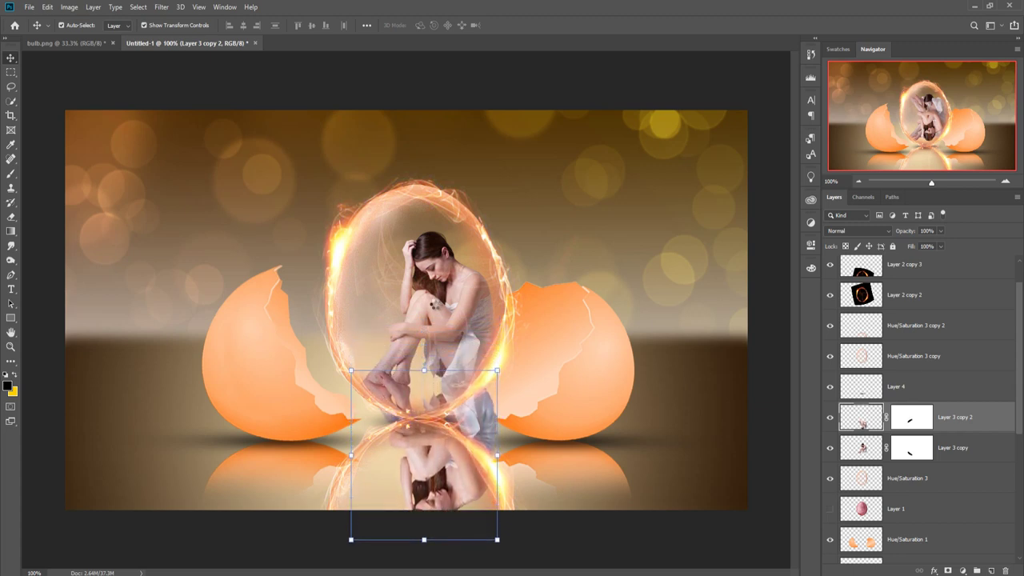
{"action": "key", "text": "Down"}
{"action": "key", "text": "Down"}
{"action": "key", "text": "Down"}
{"action": "key", "text": "Down"}
{"action": "key", "text": "Down"}
{"action": "key", "text": "Down"}
{"action": "key", "text": "Down"}
{"action": "key", "text": "Down"}
{"action": "key", "text": "Down"}
{"action": "key", "text": "Down"}
{"action": "key", "text": "Down"}
{"action": "key", "text": "Down"}
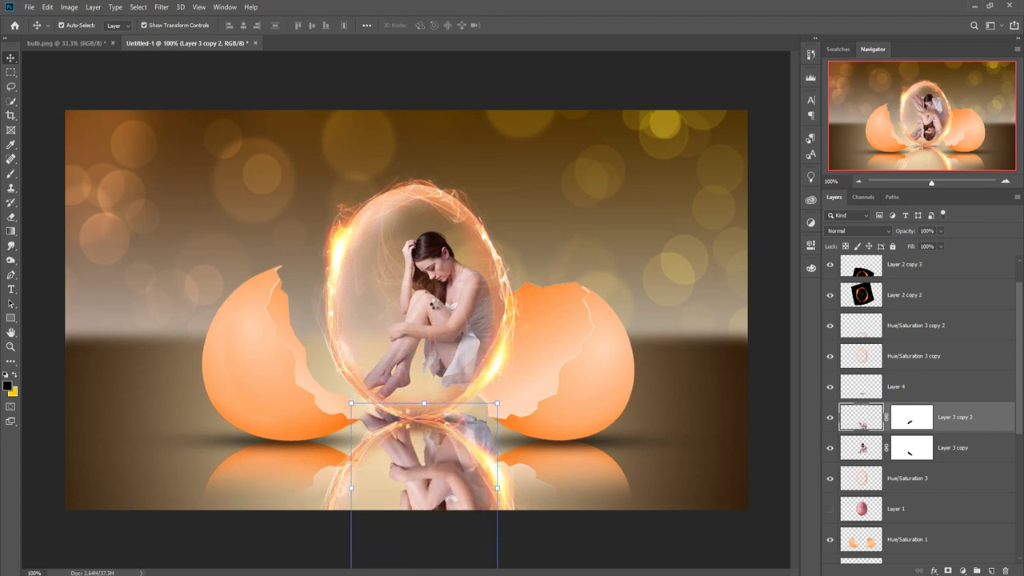
{"action": "key", "text": "Down"}
{"action": "key", "text": "Down"}
{"action": "key", "text": "Down"}
{"action": "key", "text": "Down"}
{"action": "key", "text": "Down"}
{"action": "key", "text": "Down"}
{"action": "key", "text": "Down"}
{"action": "key", "text": "Down"}
{"action": "key", "text": "Down"}
{"action": "key", "text": "Down"}
{"action": "key", "text": "Down"}
{"action": "key", "text": "Down"}
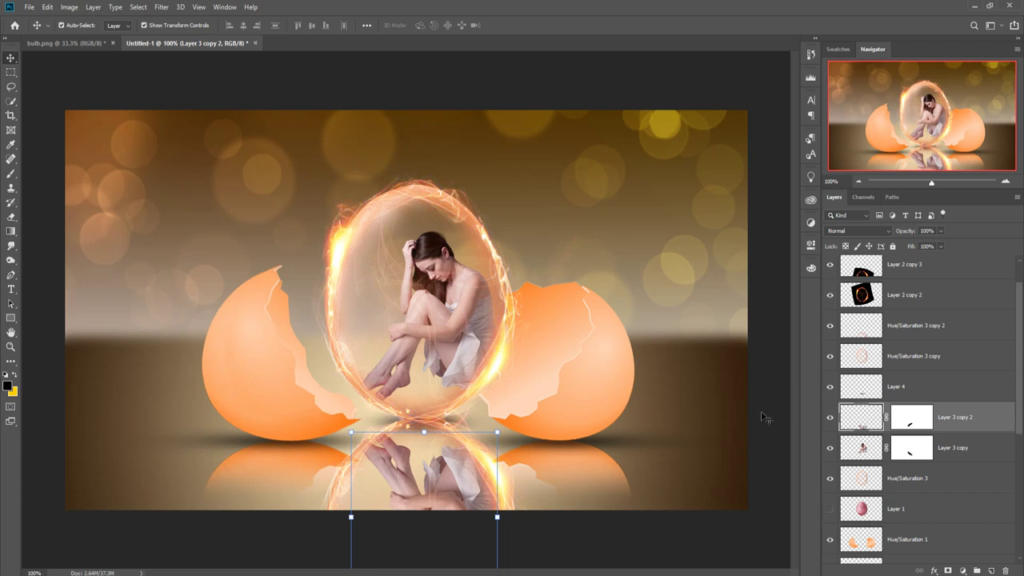
Select Layer 2 copy 2, Layer 2 copy 3, then Layer 3, and open then dismiss the adjustment layer menu
{"action": "left_click", "coordinate": [918, 292]}
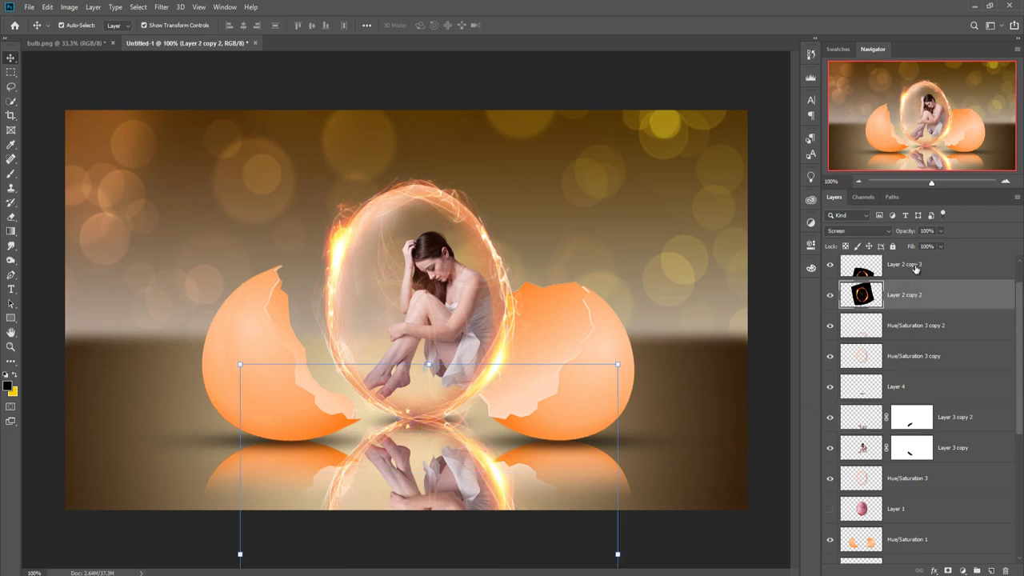
{"action": "left_click", "coordinate": [915, 270]}
{"action": "scroll", "coordinate": [916, 269], "scroll_direction": "up", "scroll_amount": 1}
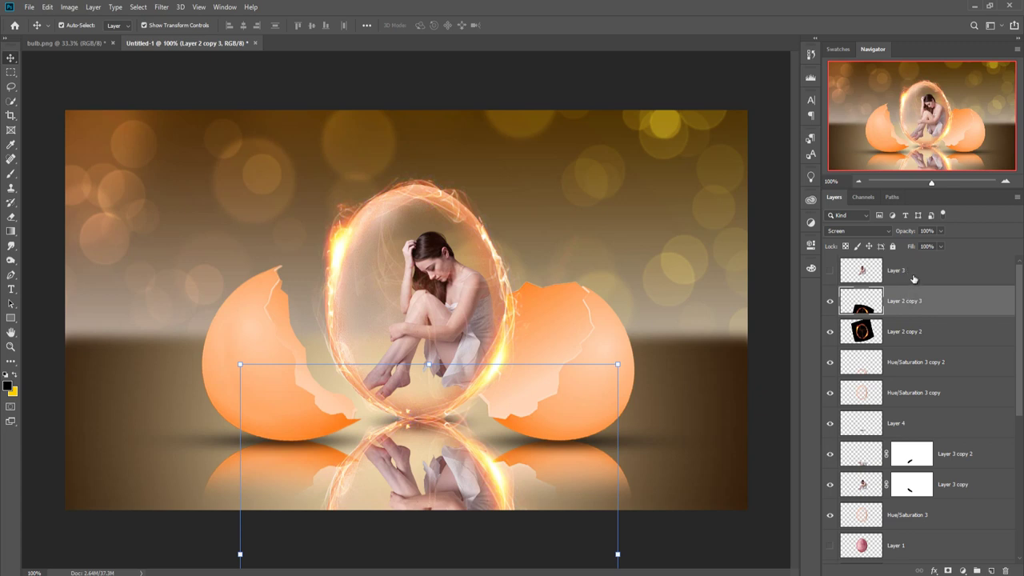
{"action": "left_click", "coordinate": [912, 276]}
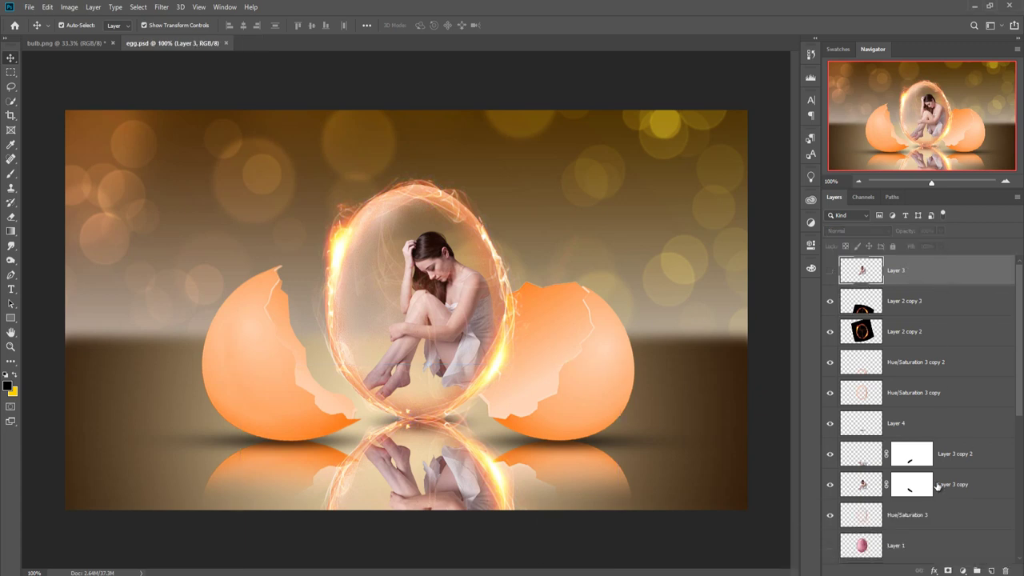
{"action": "left_click", "coordinate": [962, 571]}
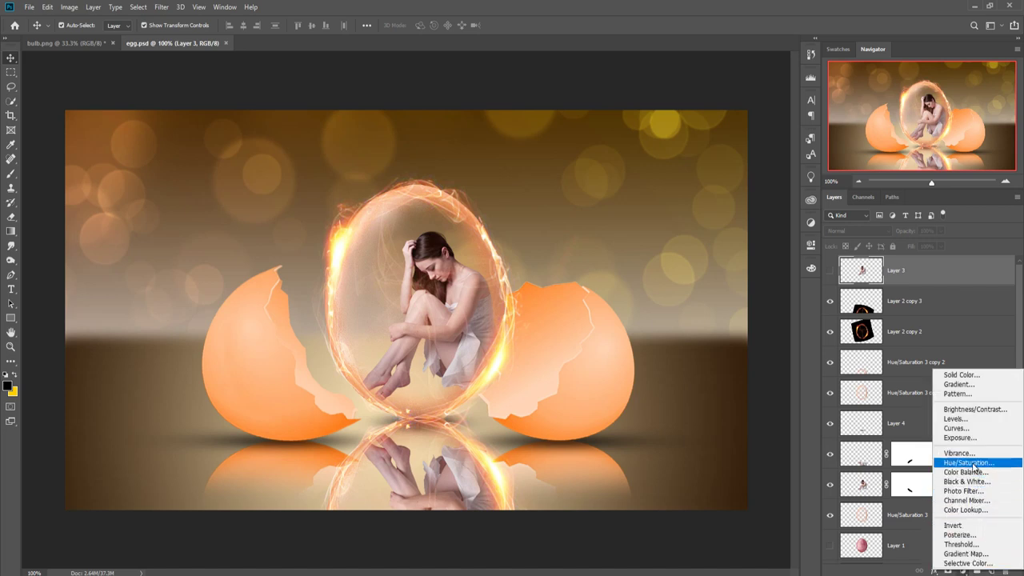
{"action": "key", "text": "Escape"}
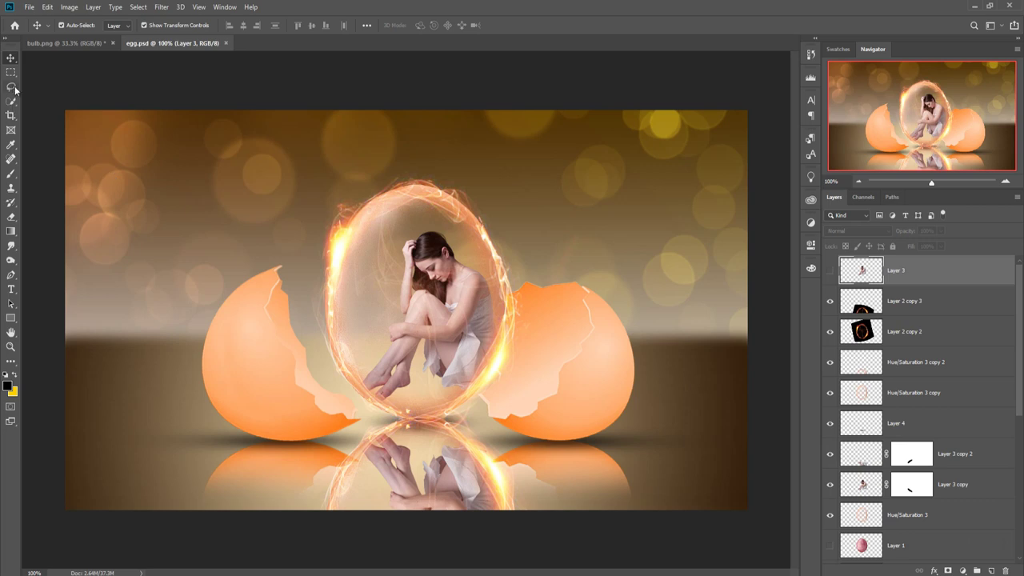
Lasso a tall selection inside the egg, left of the woman
{"action": "left_click", "coordinate": [11, 87]}
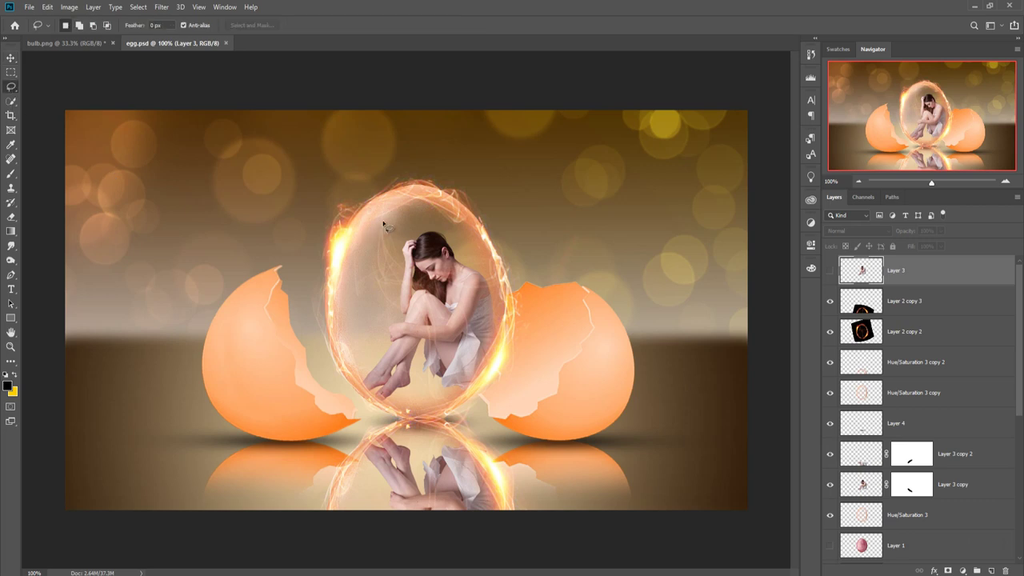
{"action": "mouse_move", "coordinate": [384, 220]}
{"action": "left_mouse_down"}
{"action": "mouse_move", "coordinate": [369, 308]}
{"action": "mouse_move", "coordinate": [403, 302]}
{"action": "mouse_move", "coordinate": [385, 210]}
{"action": "left_mouse_up"}
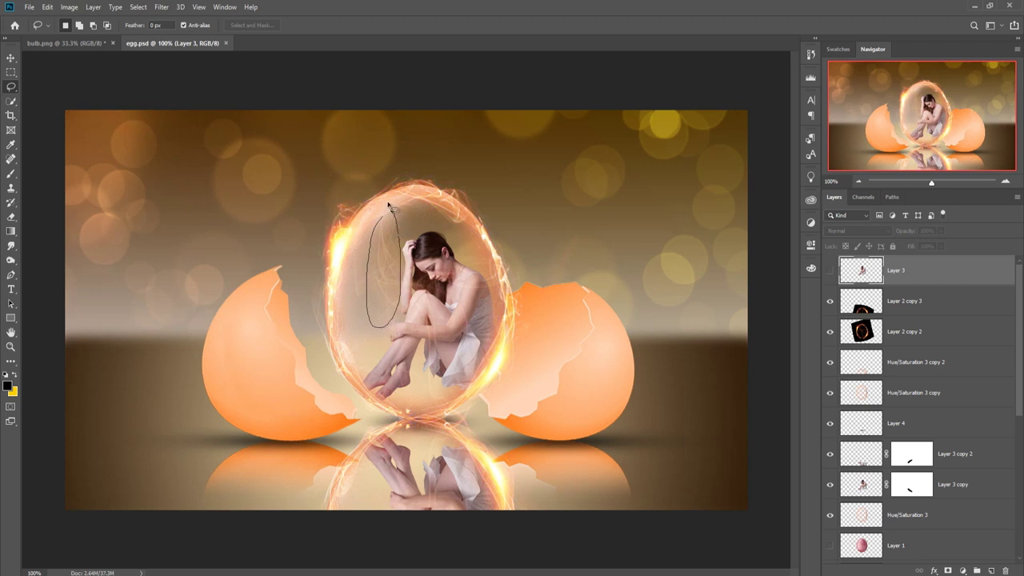
{"action": "left_click_drag", "start_coordinate": [385, 214], "coordinate": [376, 247]}
On a new layer, fill the selection with a white (ffffff) Solid Color fill layer
{"action": "left_click", "coordinate": [991, 570]}
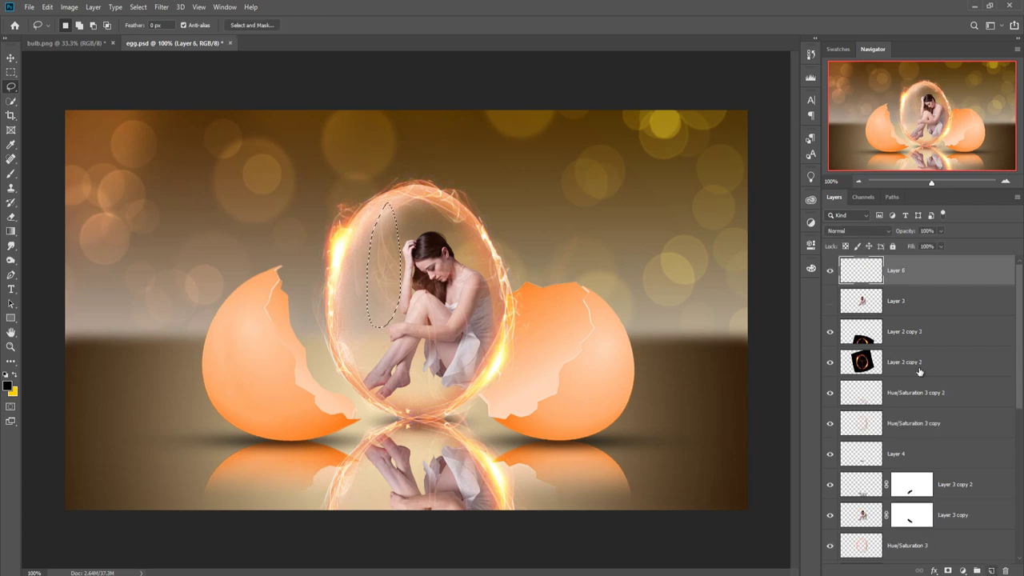
{"action": "left_click", "coordinate": [962, 570]}
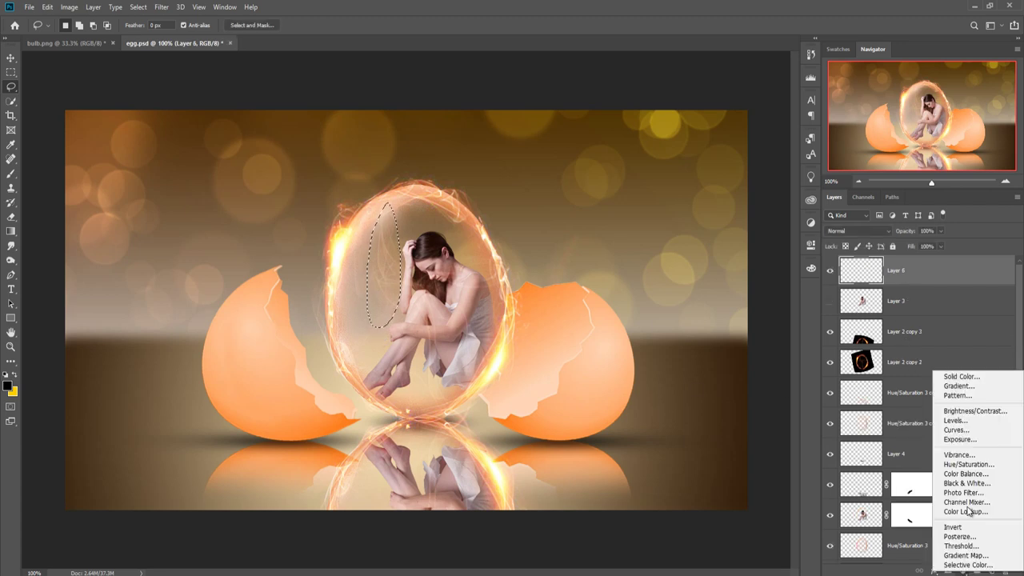
{"action": "left_click", "coordinate": [960, 376]}
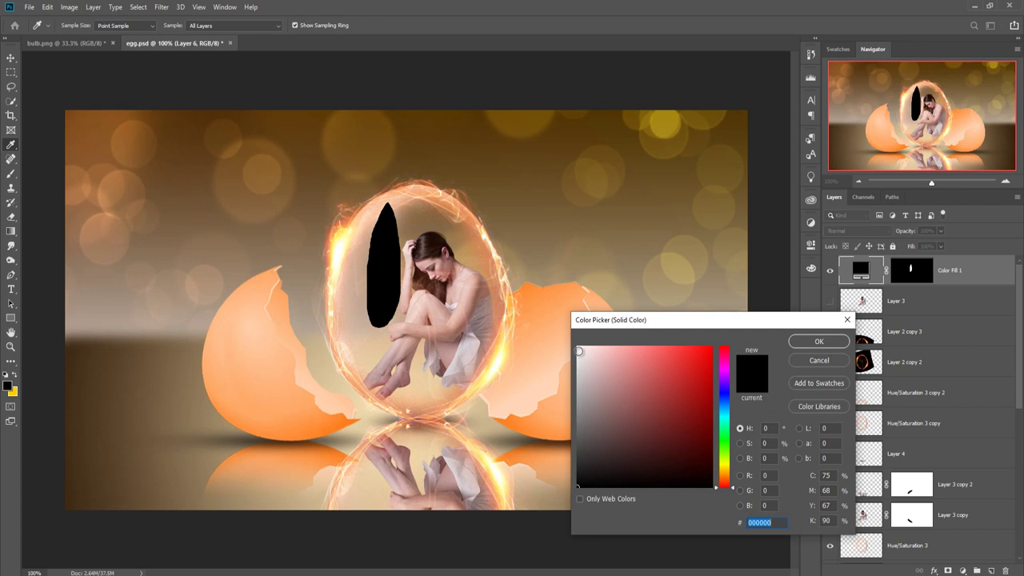
{"action": "type", "text": "ffffff"}
{"action": "key", "text": "Return"}
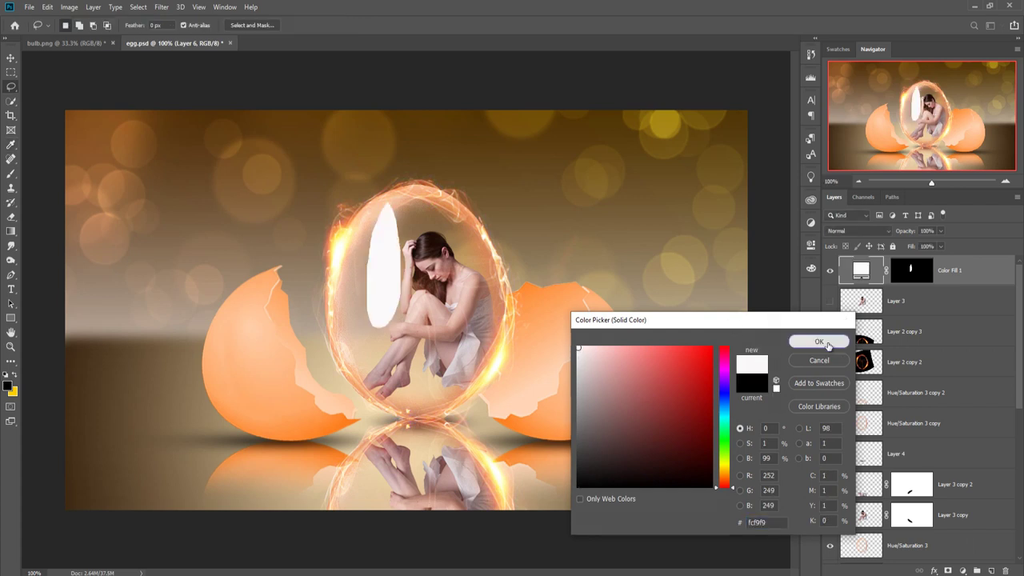
{"action": "left_click", "coordinate": [162, 8]}
{"action": "mouse_move", "coordinate": [169, 132]}
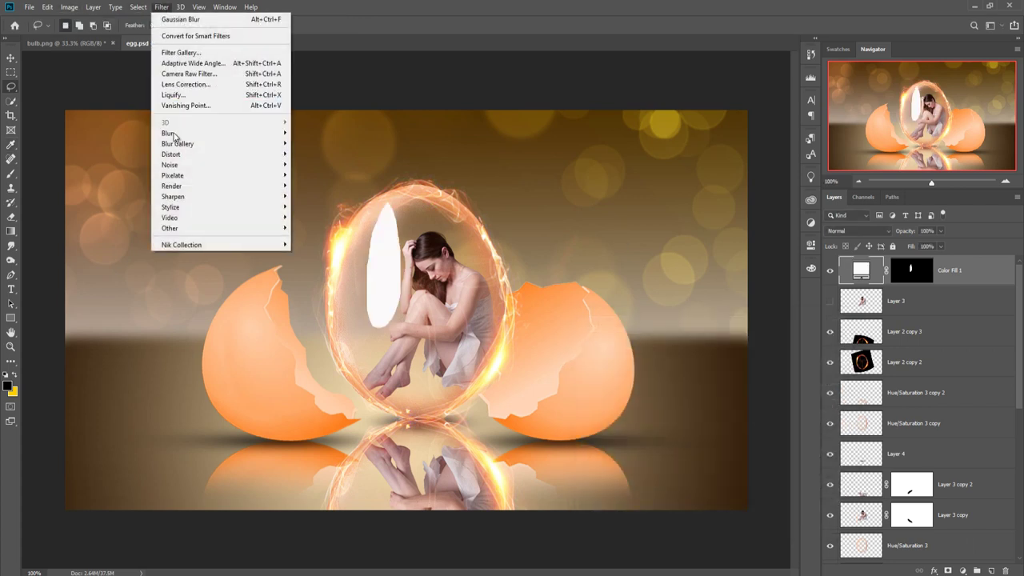
Convert Color Fill 1 to a smart object and give it a 31.8 px Gaussian Blur
{"action": "left_click", "coordinate": [307, 174]}
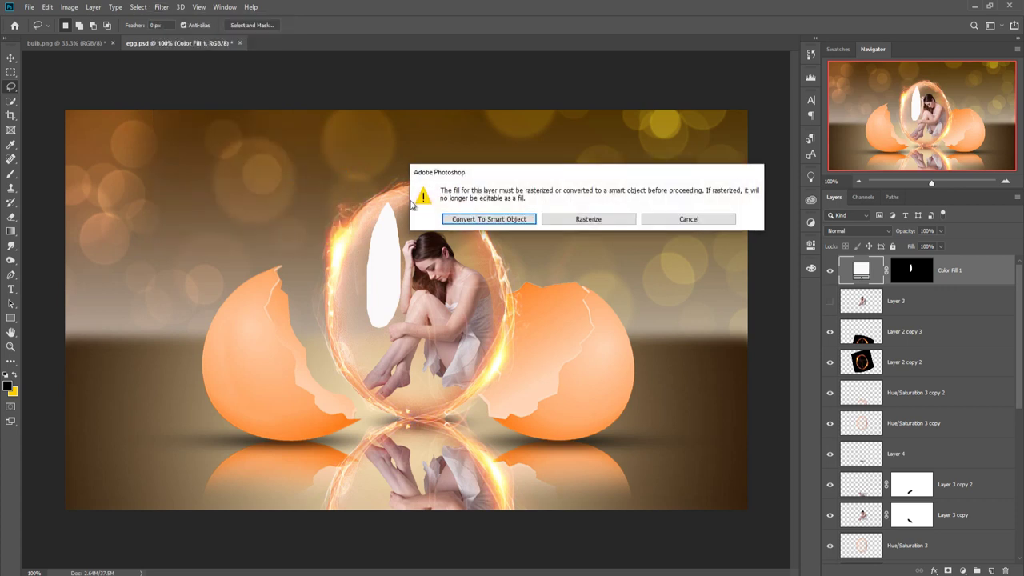
{"action": "left_click", "coordinate": [516, 217]}
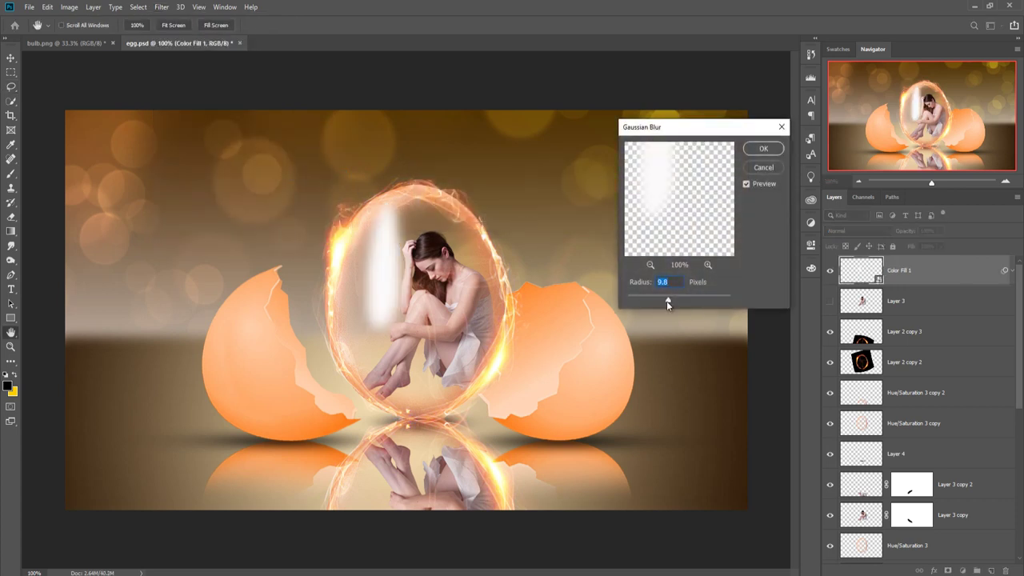
{"action": "left_click_drag", "start_coordinate": [677, 301], "coordinate": [677, 301]}
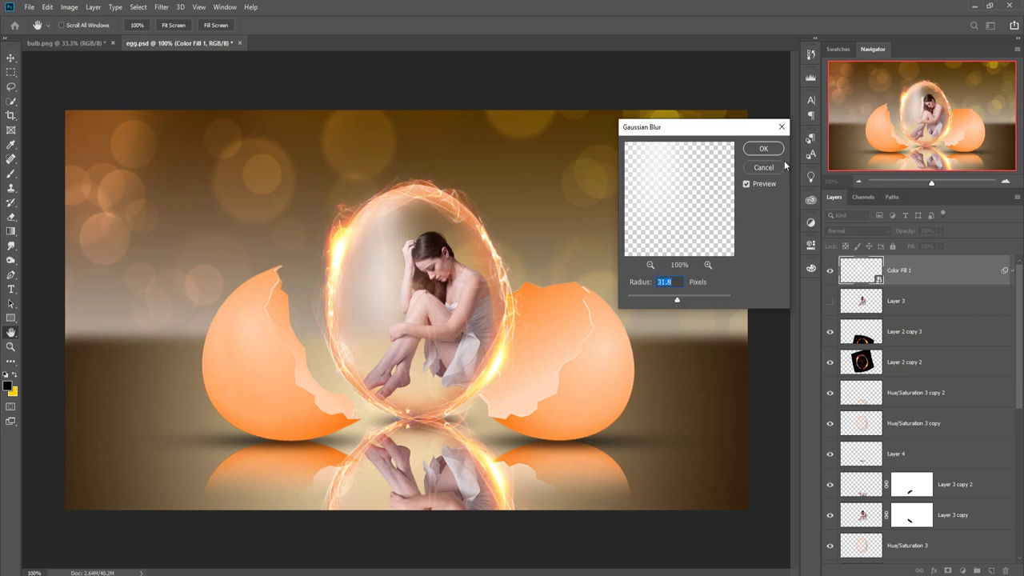
{"action": "left_click", "coordinate": [763, 149]}
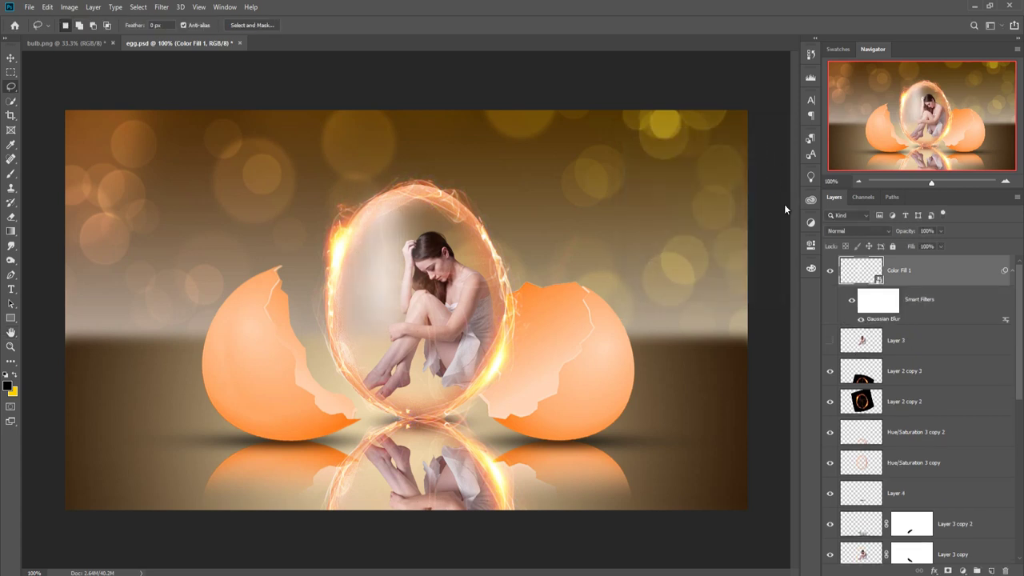
{"action": "left_click", "coordinate": [941, 230]}
Set Color Fill 1 to 76% opacity and mask out its glow near the egg's top-left edge
{"action": "left_click_drag", "start_coordinate": [941, 244], "coordinate": [930, 246]}
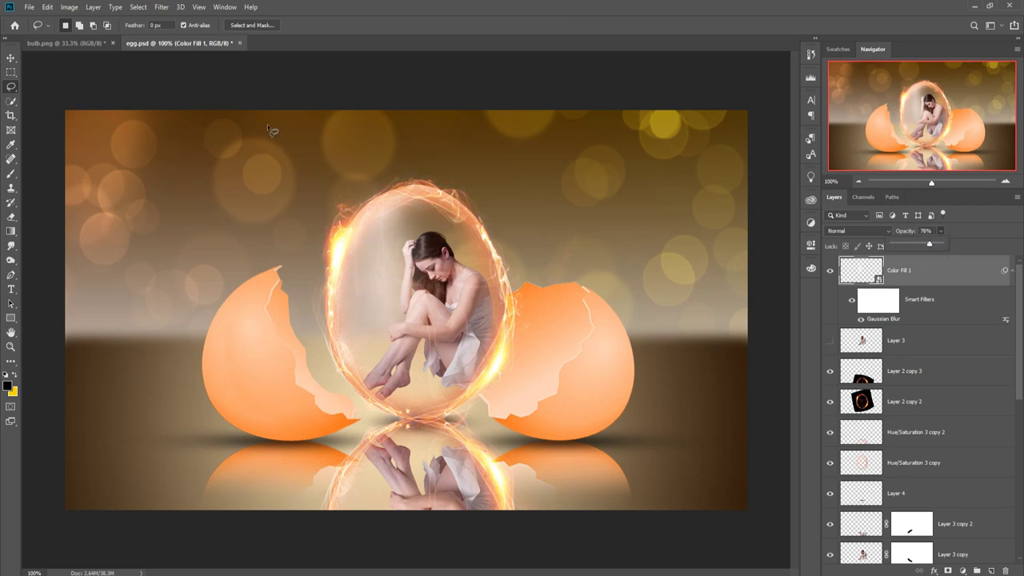
{"action": "left_click", "coordinate": [11, 57]}
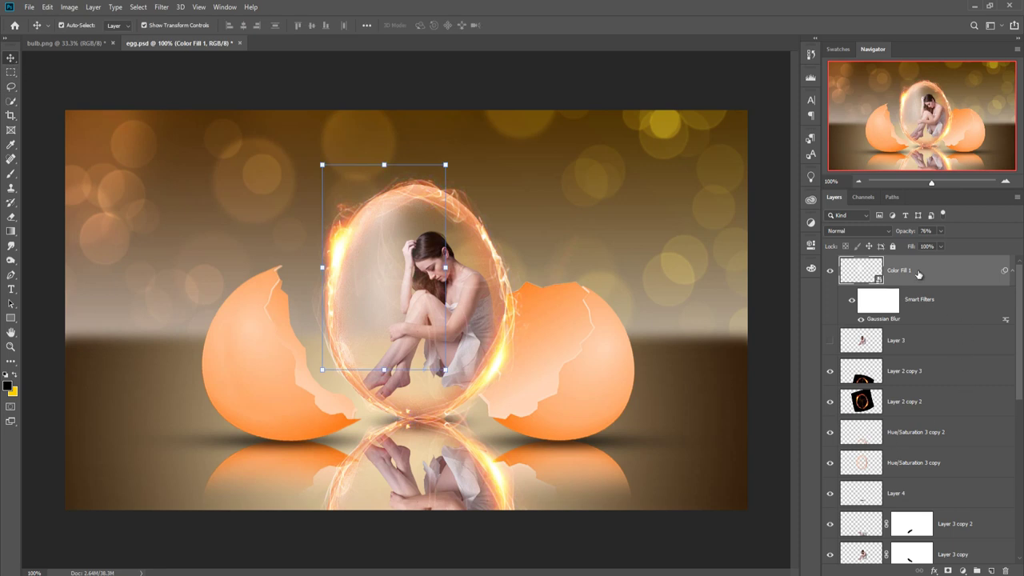
{"action": "left_click", "coordinate": [947, 571]}
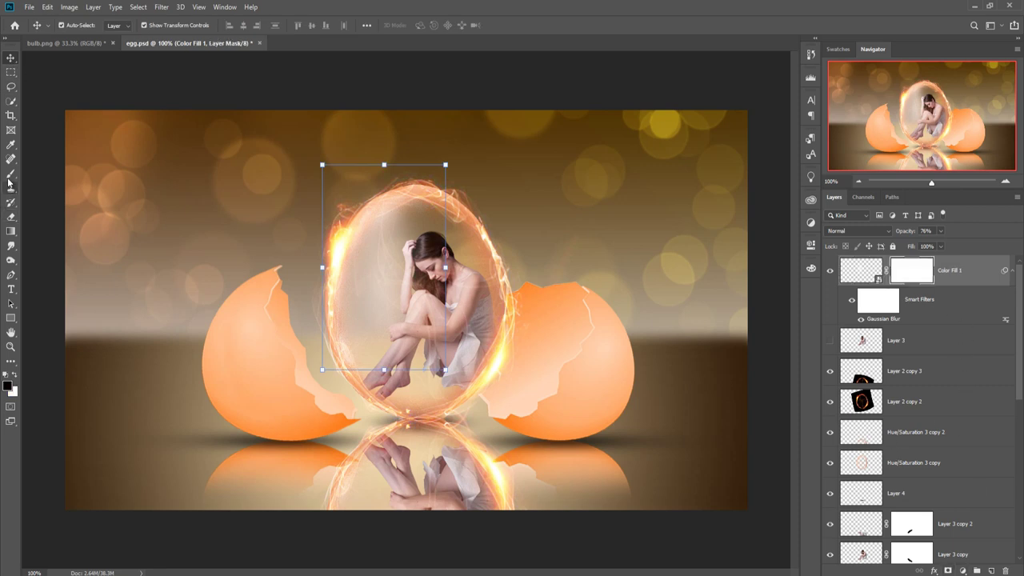
{"action": "left_click", "coordinate": [11, 173]}
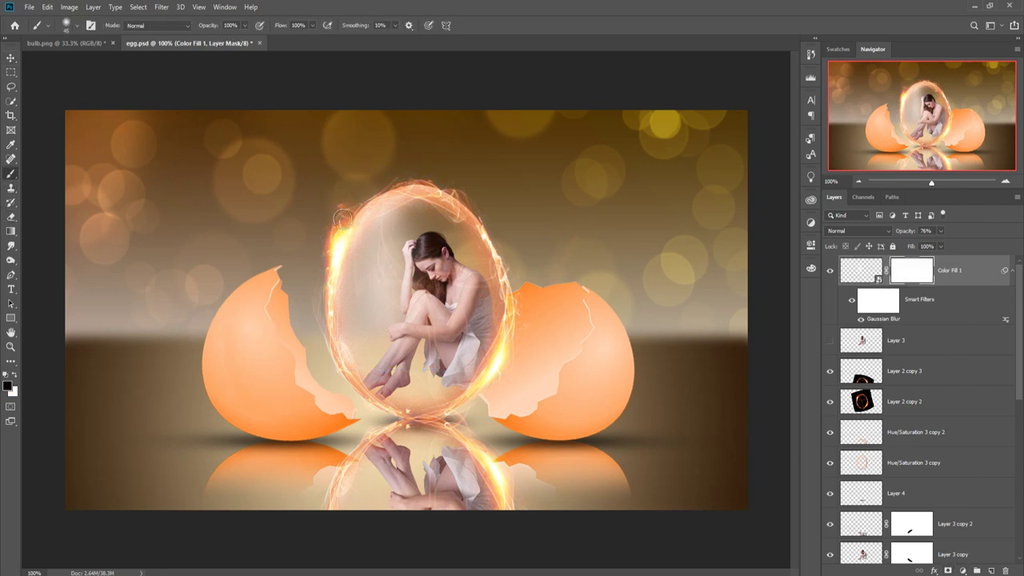
{"action": "mouse_move", "coordinate": [373, 192]}
{"action": "left_mouse_down"}
{"action": "mouse_move", "coordinate": [320, 261]}
{"action": "mouse_move", "coordinate": [344, 225]}
{"action": "left_mouse_up"}
{"action": "left_click_drag", "start_coordinate": [337, 263], "coordinate": [341, 171]}
{"action": "left_click", "coordinate": [11, 59]}
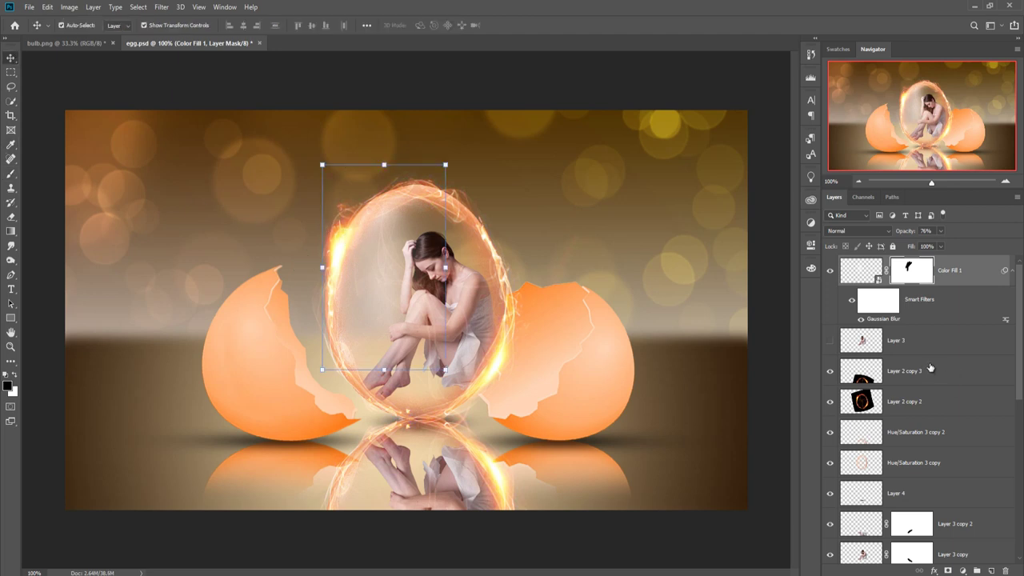
{"action": "key", "text": "ctrl+2"}
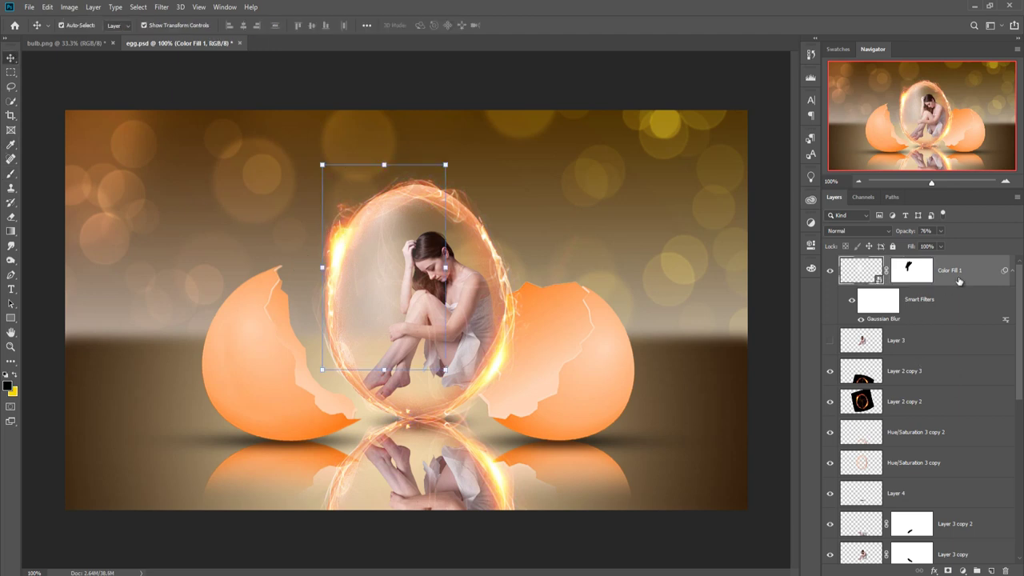
Add a Color Balance layer shifting midtones to Red +40 and Blue +34
{"action": "left_click", "coordinate": [963, 570]}
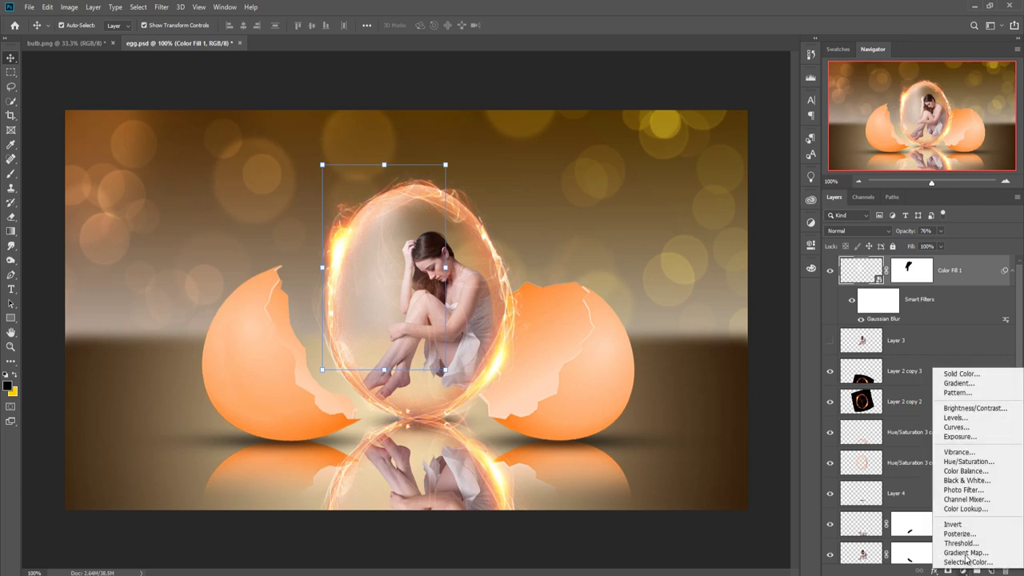
{"action": "left_click", "coordinate": [966, 471]}
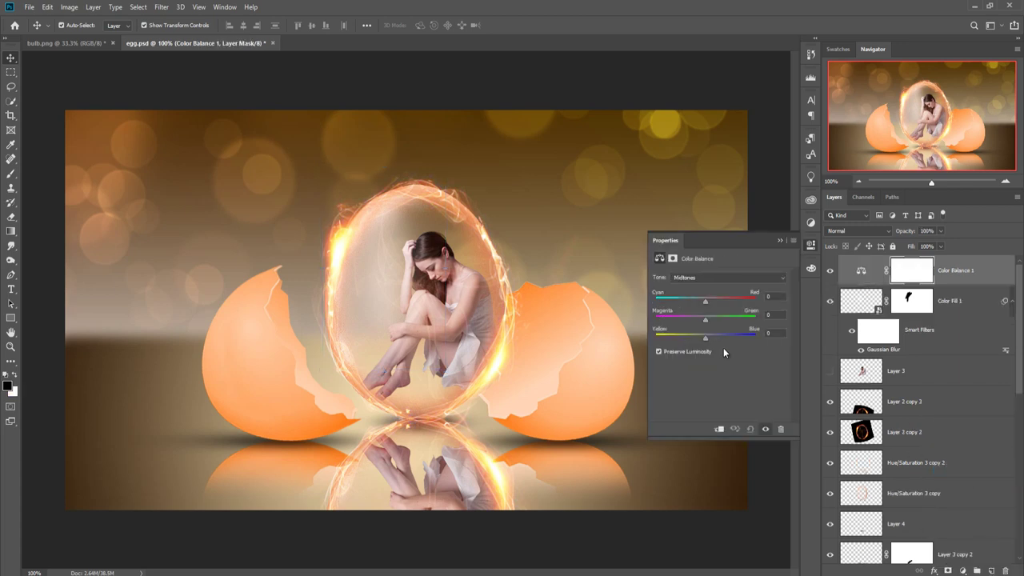
{"action": "left_click_drag", "start_coordinate": [706, 300], "coordinate": [727, 300]}
{"action": "left_click_drag", "start_coordinate": [705, 337], "coordinate": [718, 337]}
{"action": "left_click", "coordinate": [780, 240]}
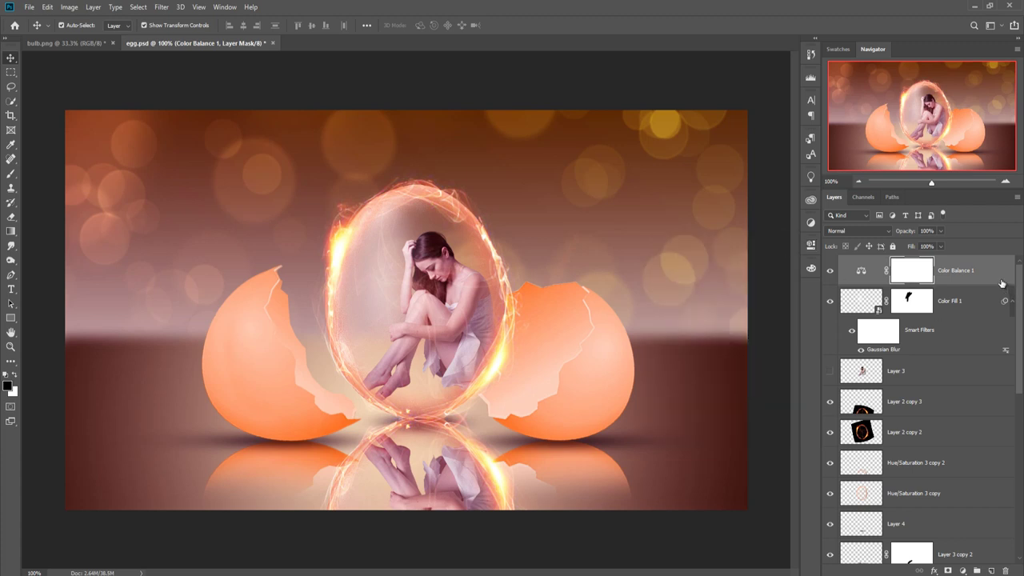
{"action": "left_click", "coordinate": [997, 282]}
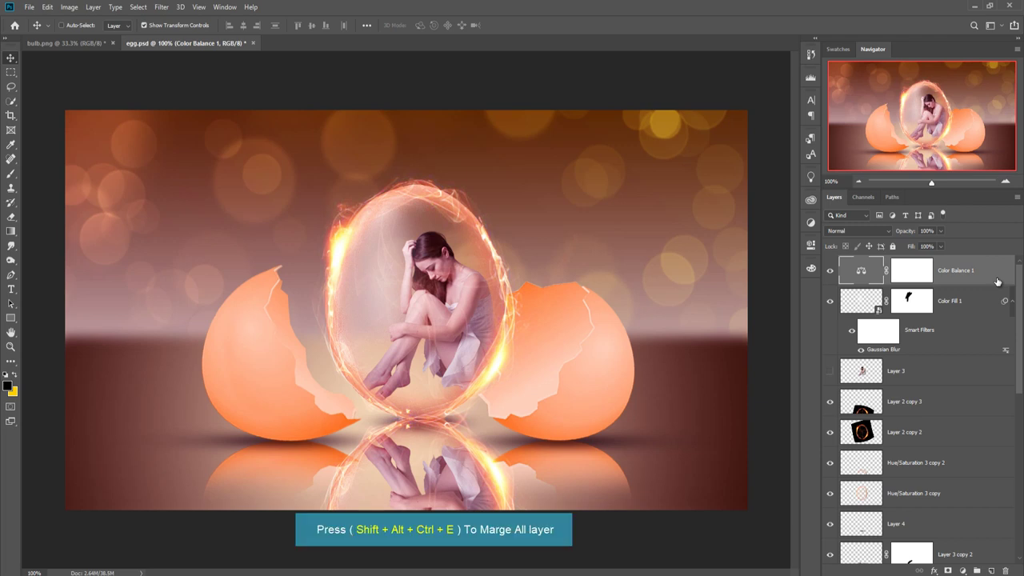
Merge all visible layers into Layer 6 and duplicate it as Layer 6 copy
{"action": "key", "text": "ctrl+shift+alt+e"}
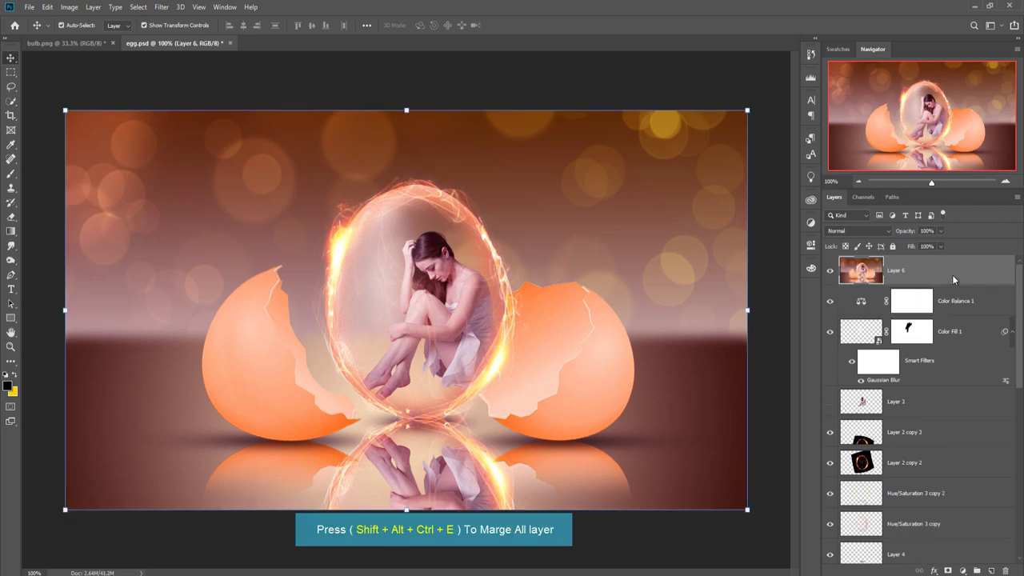
{"action": "right_click", "coordinate": [952, 274]}
{"action": "left_click", "coordinate": [872, 175]}
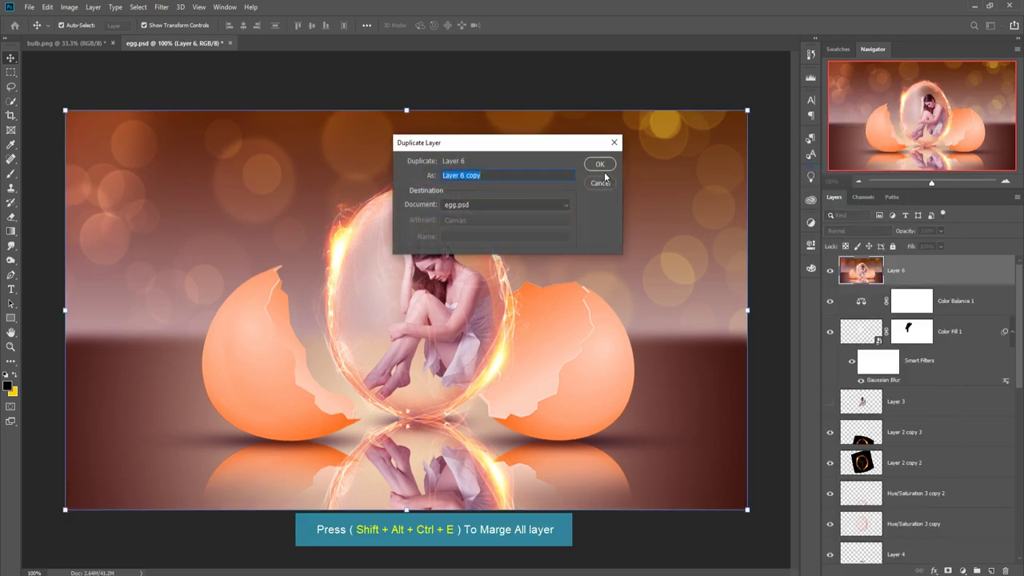
{"action": "left_click", "coordinate": [601, 165]}
In Camera Raw, add a dark edge vignette and warm split-toned highlights at hue 53
{"action": "left_click", "coordinate": [162, 8]}
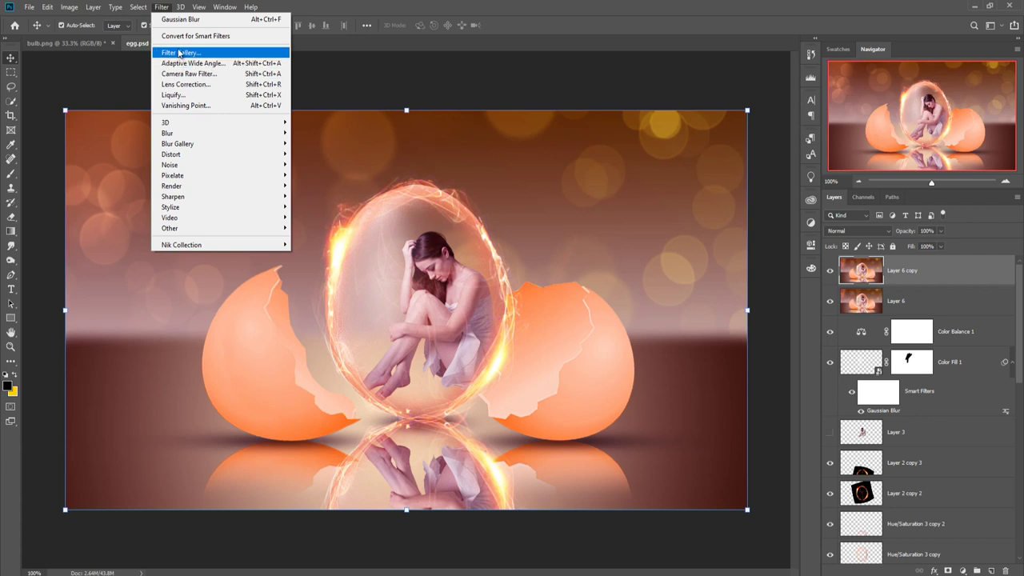
{"action": "left_click", "coordinate": [189, 73]}
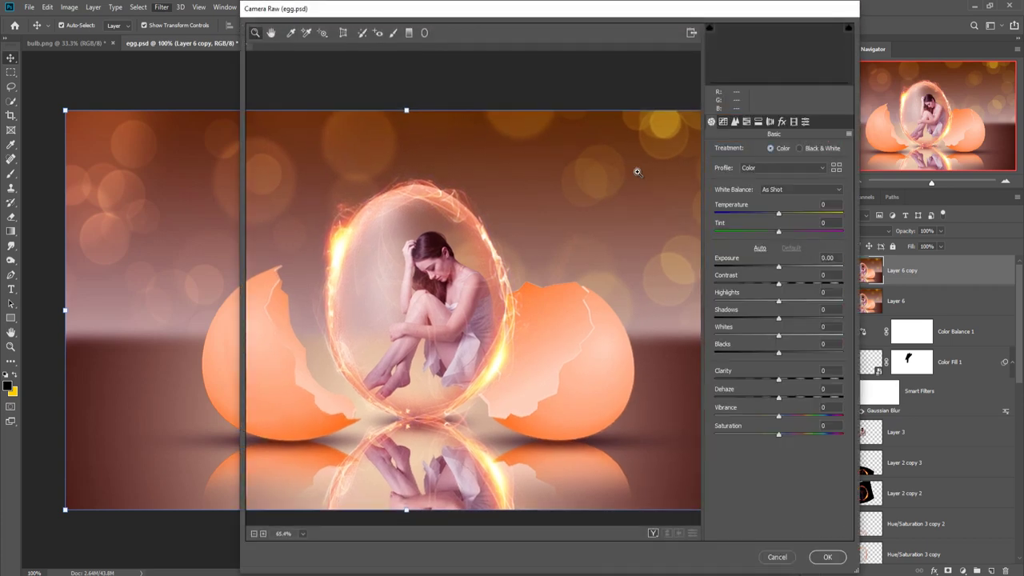
{"action": "left_click", "coordinate": [782, 121]}
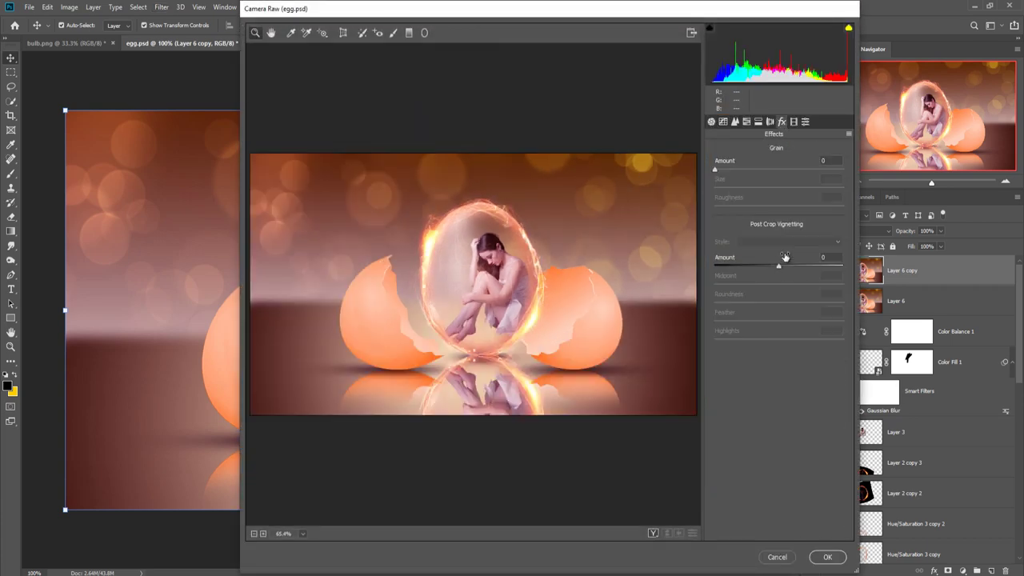
{"action": "left_click_drag", "start_coordinate": [779, 267], "coordinate": [748, 271]}
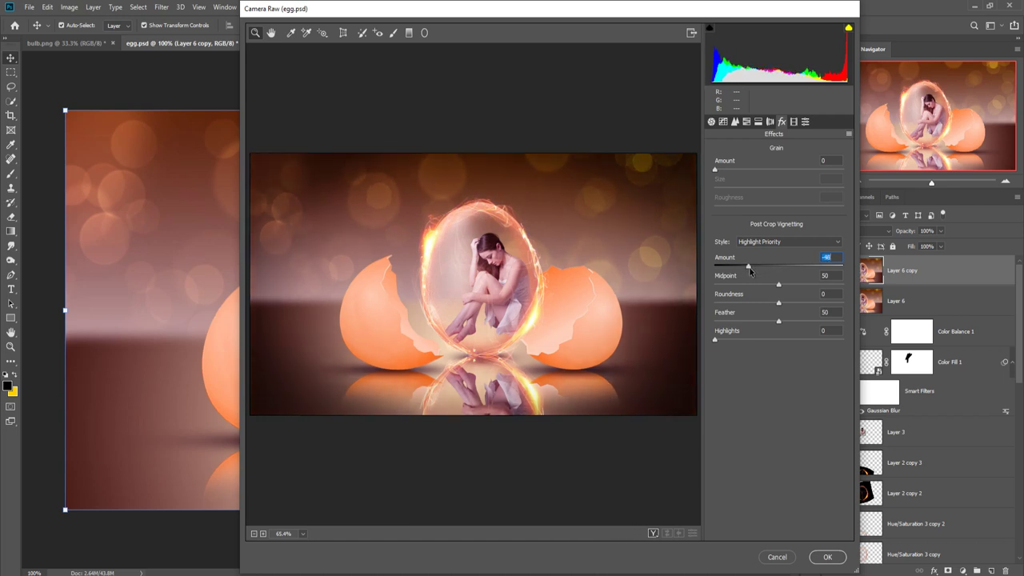
{"action": "left_click", "coordinate": [758, 122]}
{"action": "left_click_drag", "start_coordinate": [716, 166], "coordinate": [734, 184]}
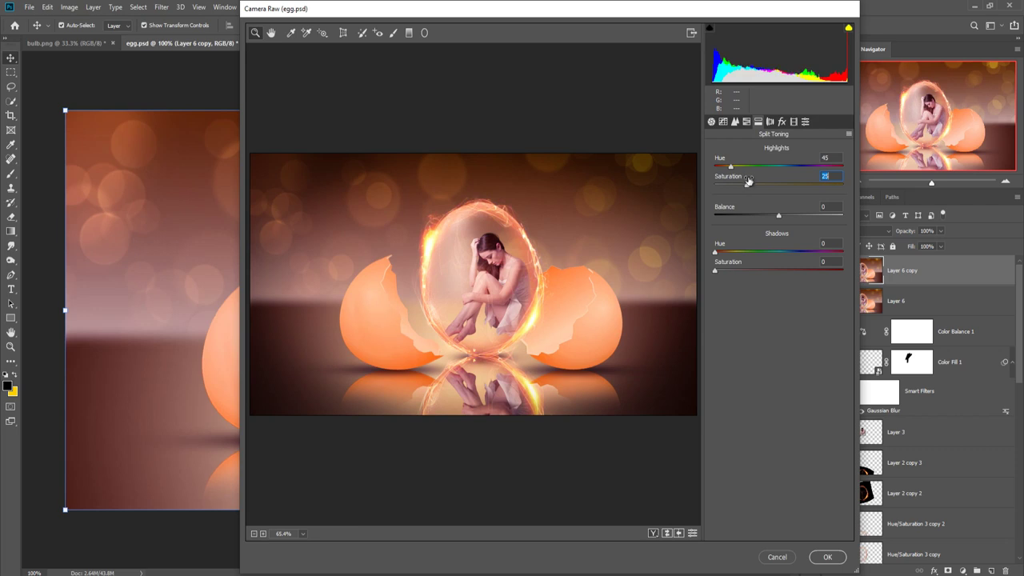
{"action": "left_click_drag", "start_coordinate": [731, 168], "coordinate": [764, 184]}
Strengthen the vignette to -53, set sharpening amount to 51, and apply Camera Raw
{"action": "left_click", "coordinate": [781, 122]}
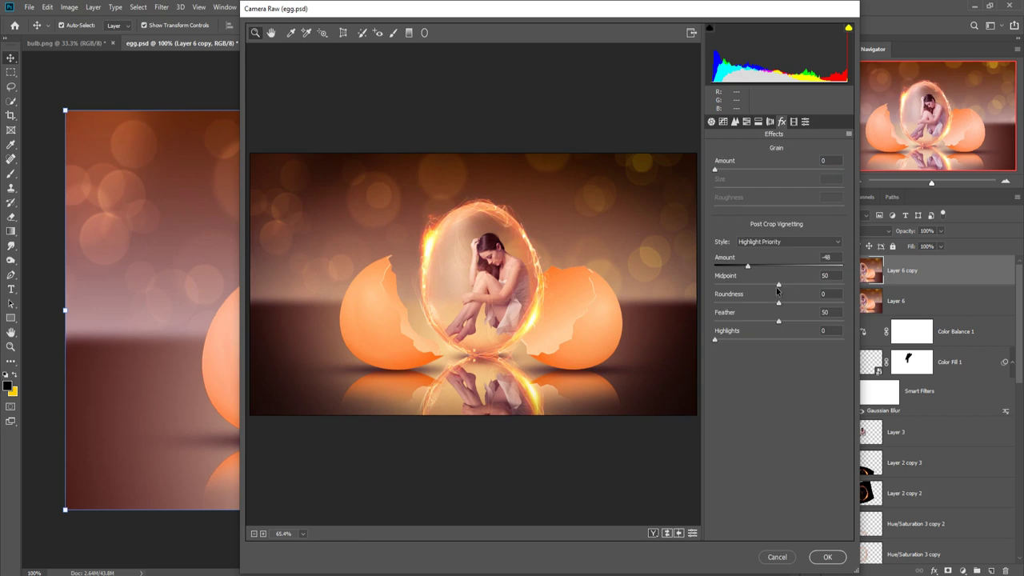
{"action": "left_click_drag", "start_coordinate": [747, 269], "coordinate": [744, 269]}
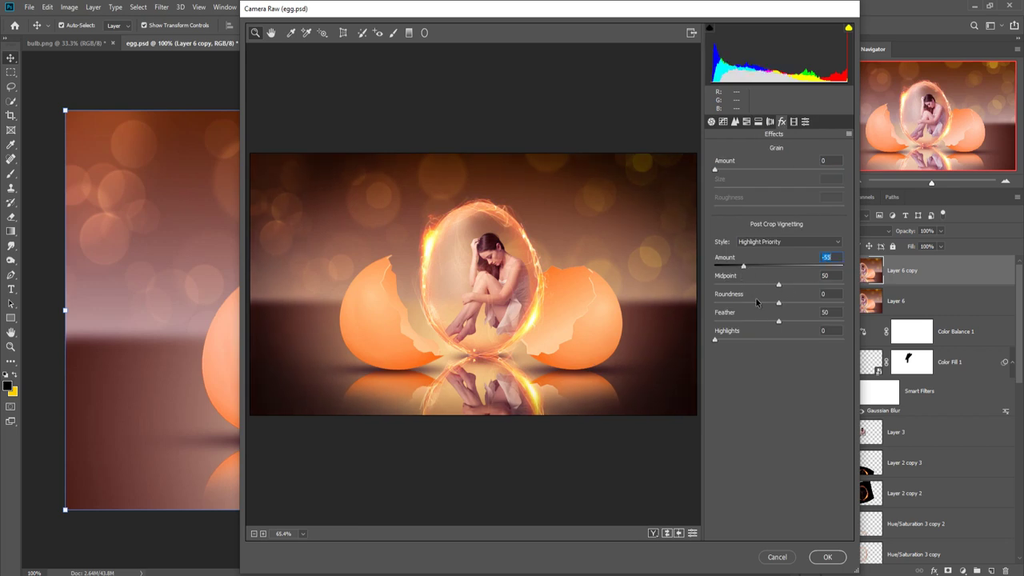
{"action": "left_click", "coordinate": [734, 121]}
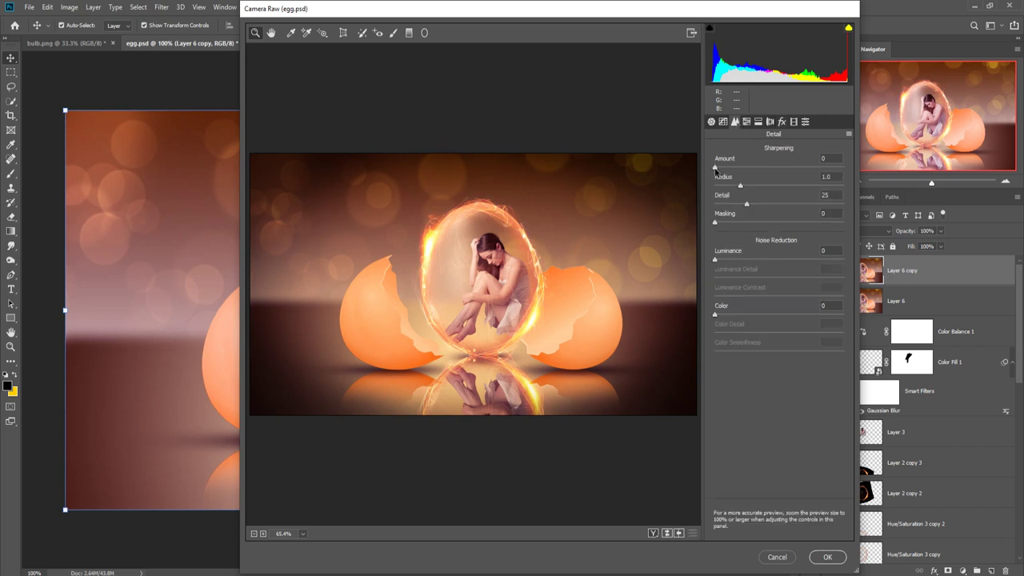
{"action": "left_click_drag", "start_coordinate": [717, 170], "coordinate": [758, 169]}
{"action": "left_click", "coordinate": [828, 558]}
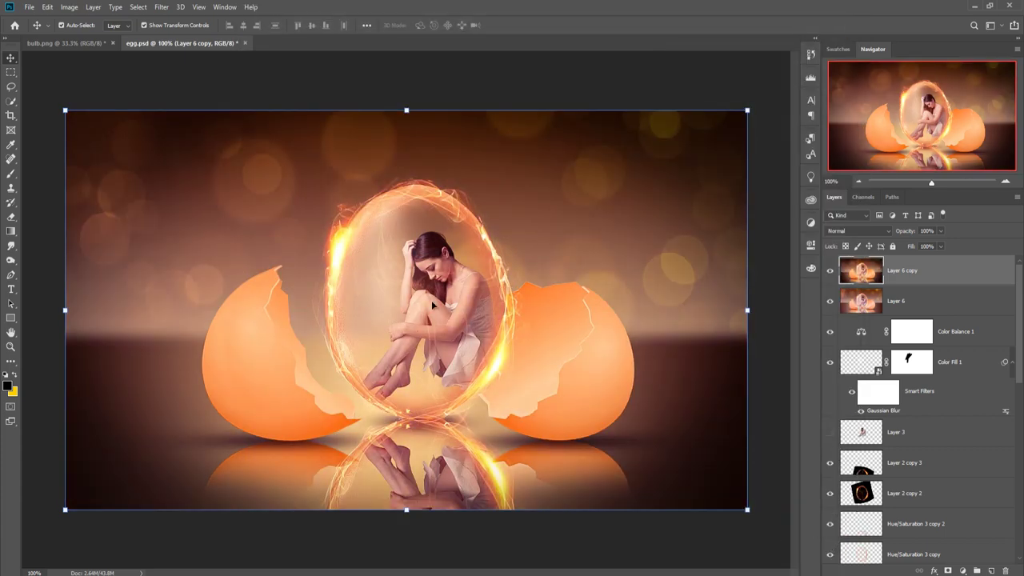
Apply Color Efex Pro 4 Cross Processing with Shadows at 19% as a new layer
{"action": "left_click", "coordinate": [160, 7]}
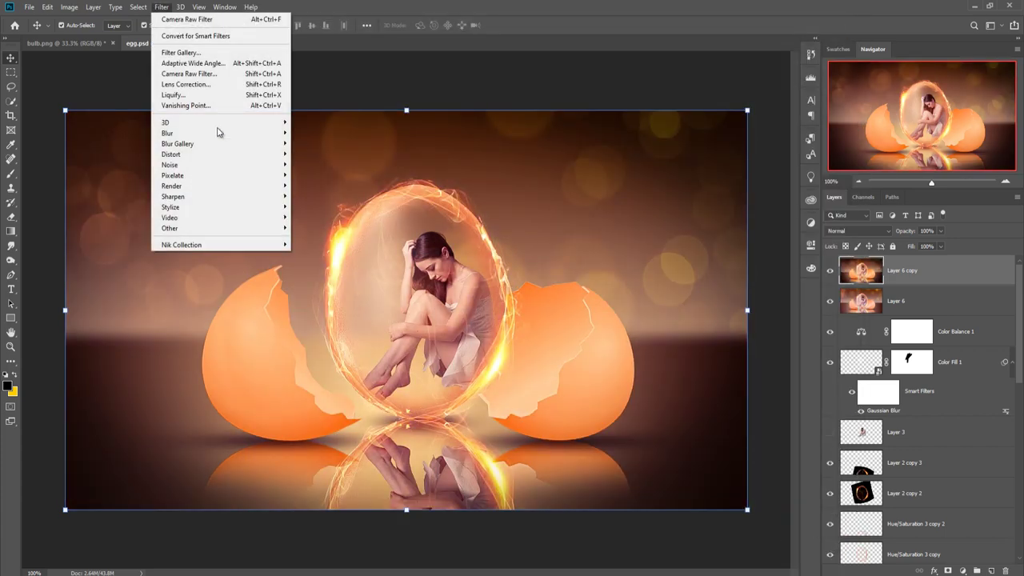
{"action": "left_click", "coordinate": [360, 254]}
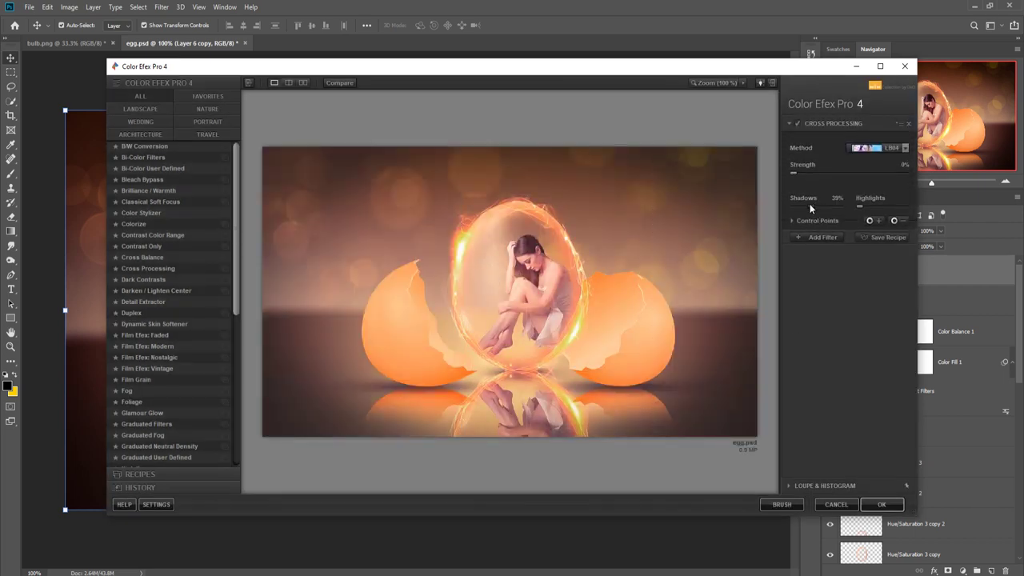
{"action": "left_click_drag", "start_coordinate": [809, 205], "coordinate": [802, 207]}
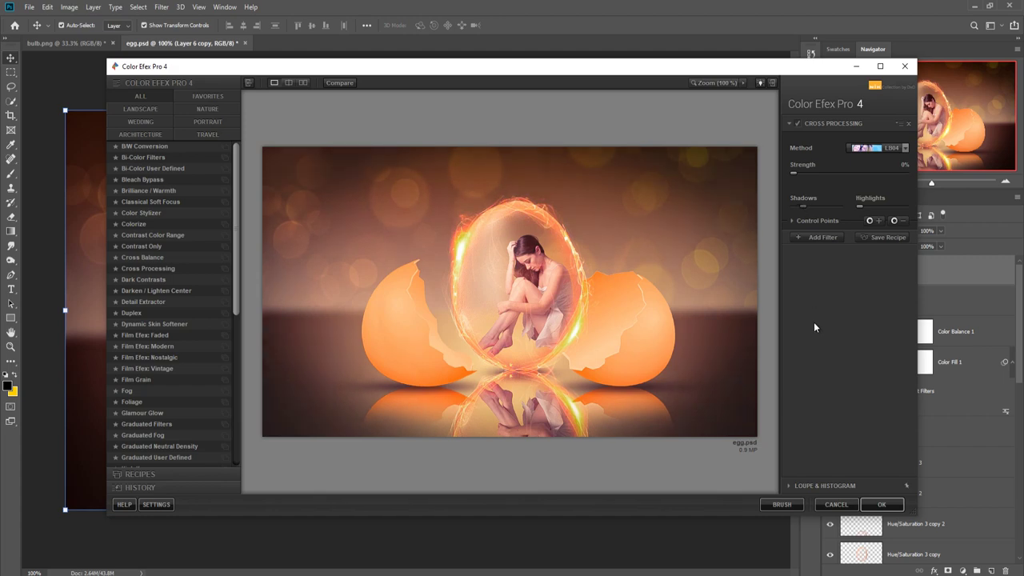
{"action": "left_click", "coordinate": [882, 504]}
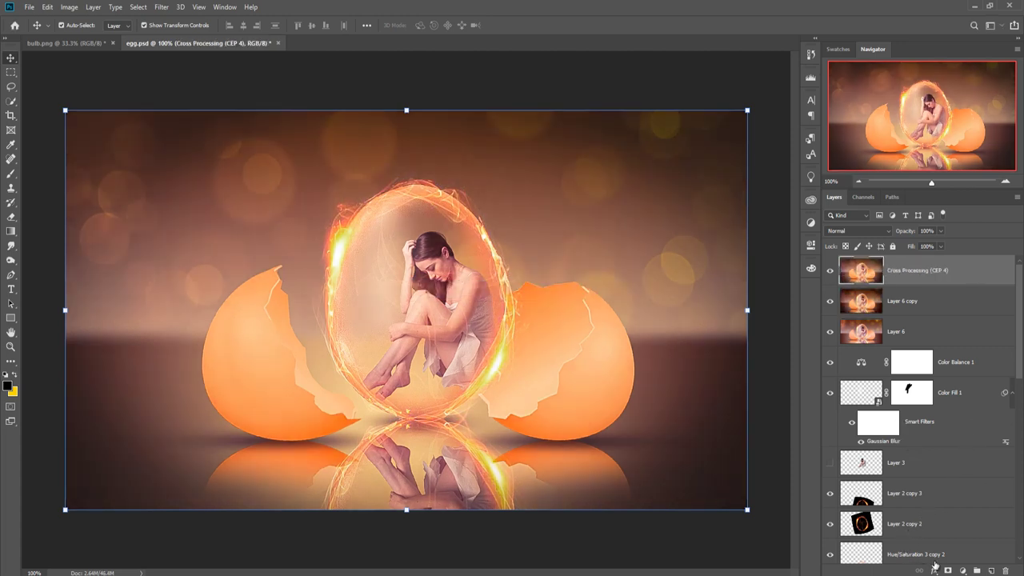
{"action": "left_click", "coordinate": [963, 571]}
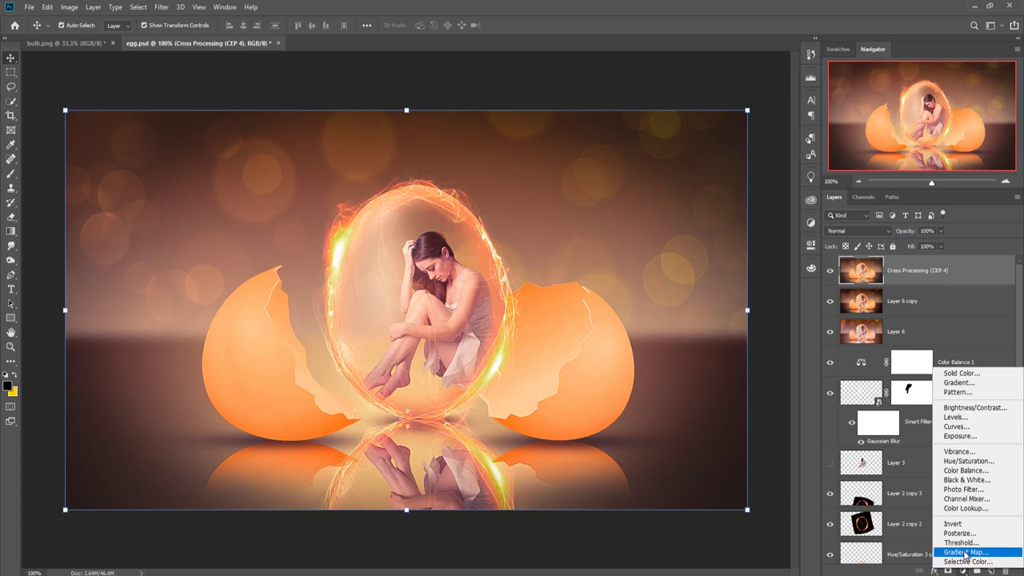
{"action": "left_click", "coordinate": [967, 562]}
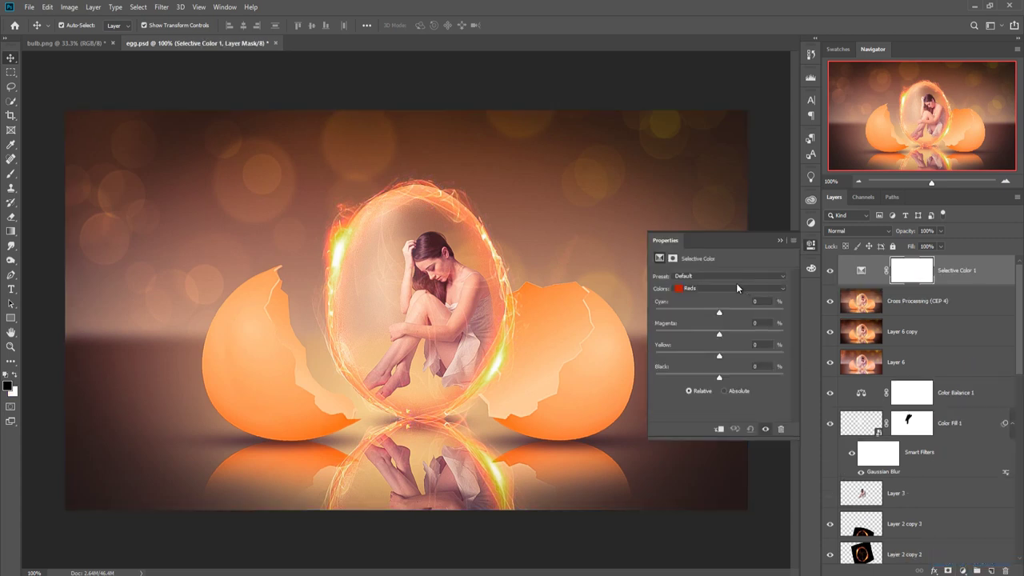
{"action": "left_click_drag", "start_coordinate": [720, 314], "coordinate": [728, 313]}
{"action": "left_click", "coordinate": [699, 288]}
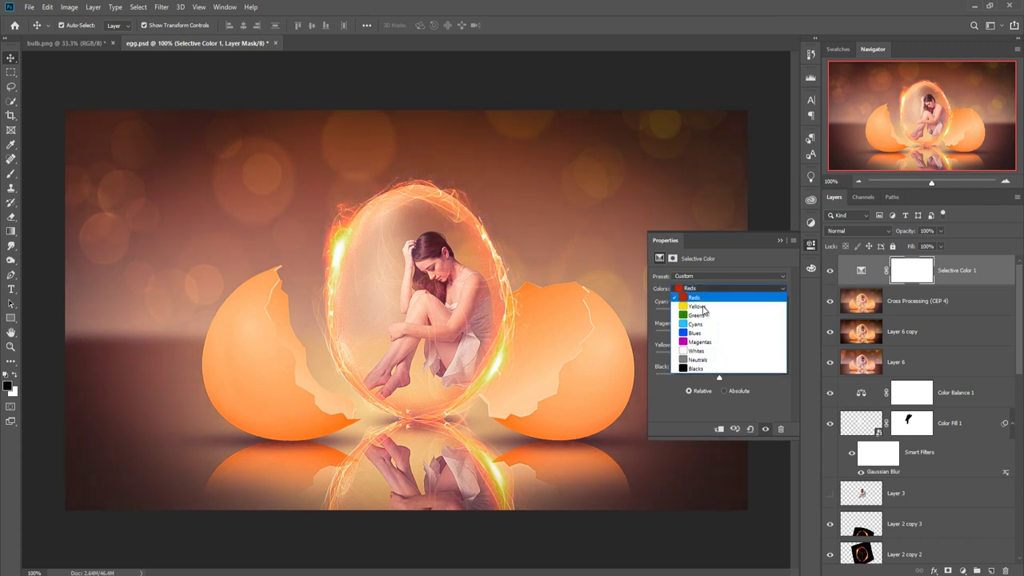
{"action": "left_click", "coordinate": [703, 307]}
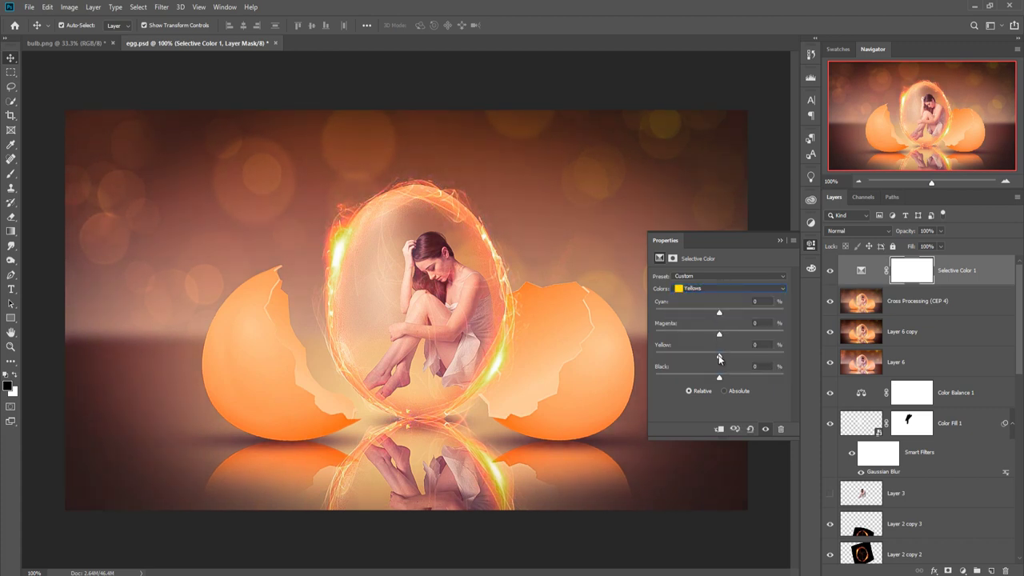
{"action": "left_click_drag", "start_coordinate": [720, 356], "coordinate": [719, 357]}
{"action": "left_click", "coordinate": [812, 245]}
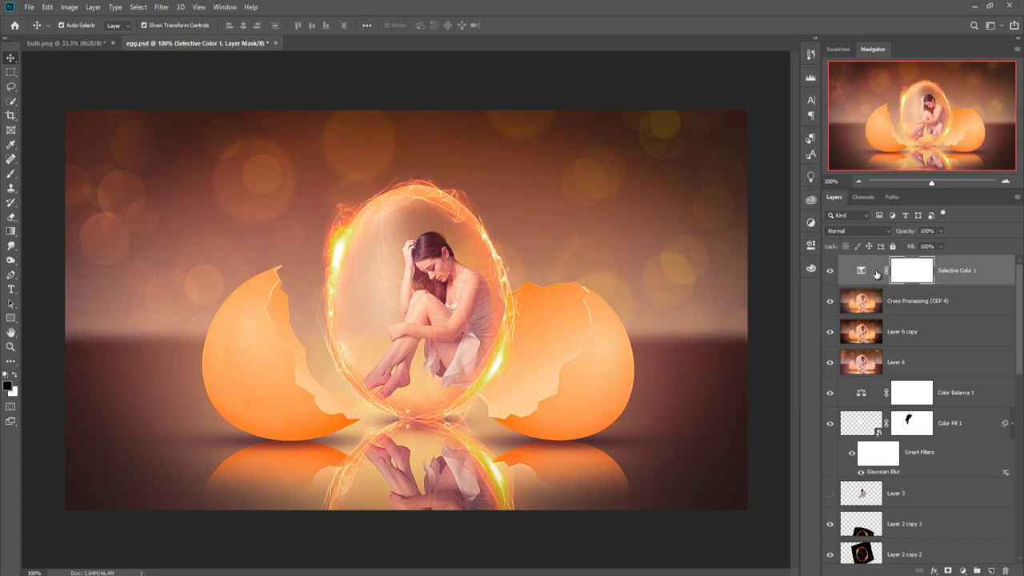
{"action": "key", "text": "Delete"}
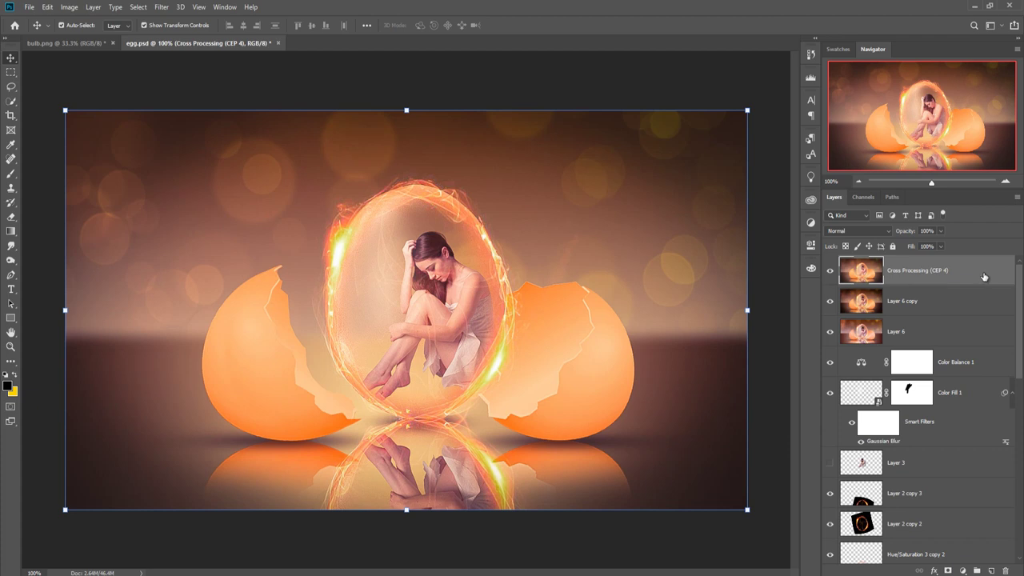
Add a Photo Filter layer with a warm orange-yellow colour at 25% density
{"action": "left_click", "coordinate": [963, 570]}
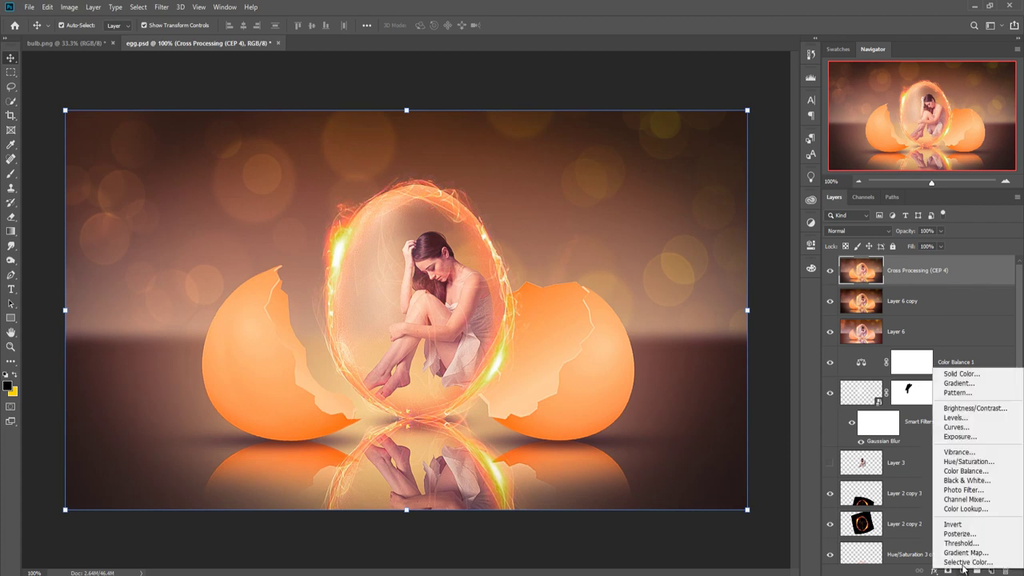
{"action": "left_click", "coordinate": [965, 490]}
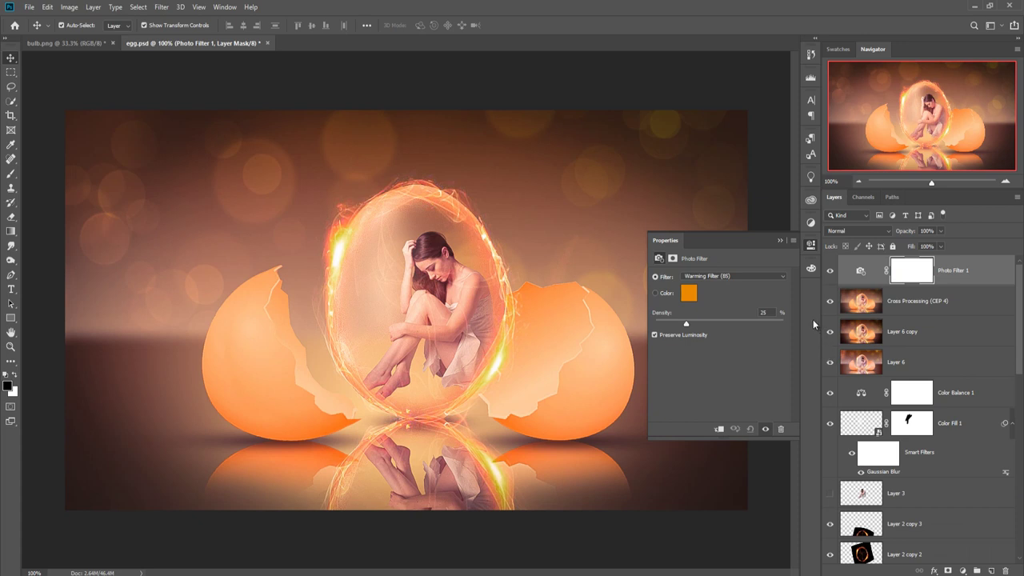
{"action": "left_click", "coordinate": [689, 294]}
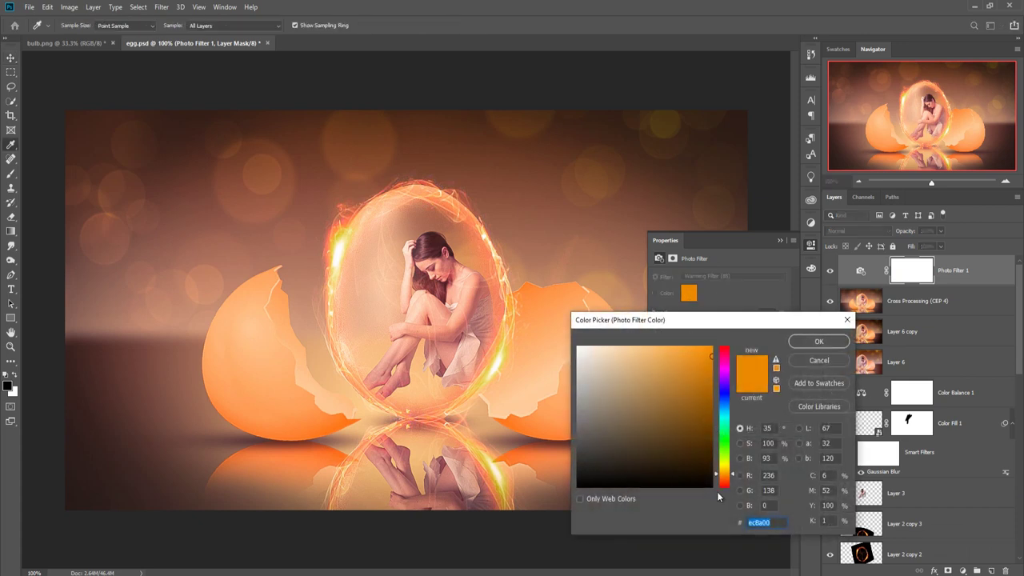
{"action": "left_click_drag", "start_coordinate": [732, 475], "coordinate": [732, 478]}
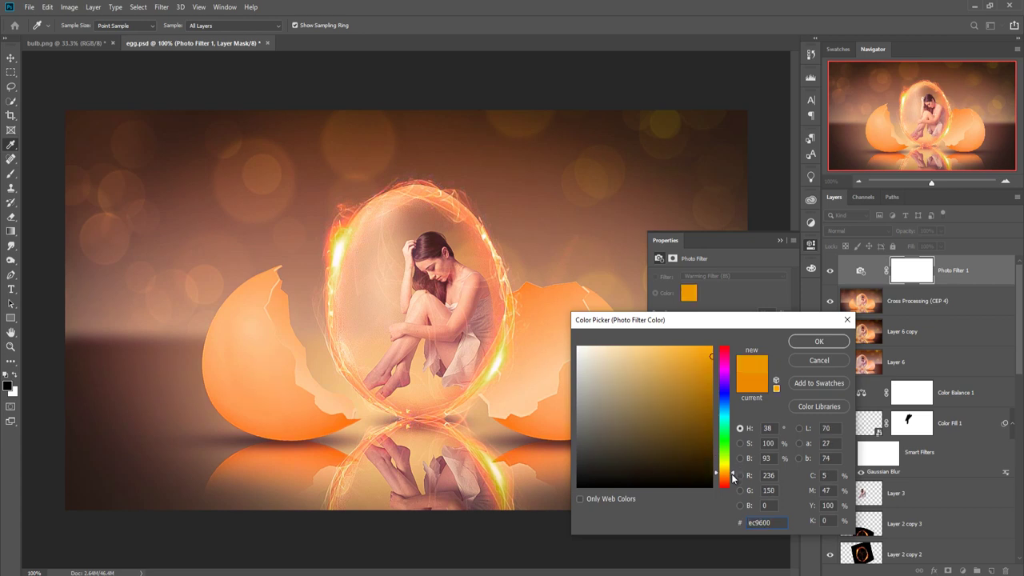
{"action": "left_click", "coordinate": [734, 476]}
{"action": "left_click_drag", "start_coordinate": [734, 475], "coordinate": [734, 474]}
{"action": "left_click", "coordinate": [819, 341]}
{"action": "key", "text": "v"}
{"action": "left_click", "coordinate": [780, 240]}
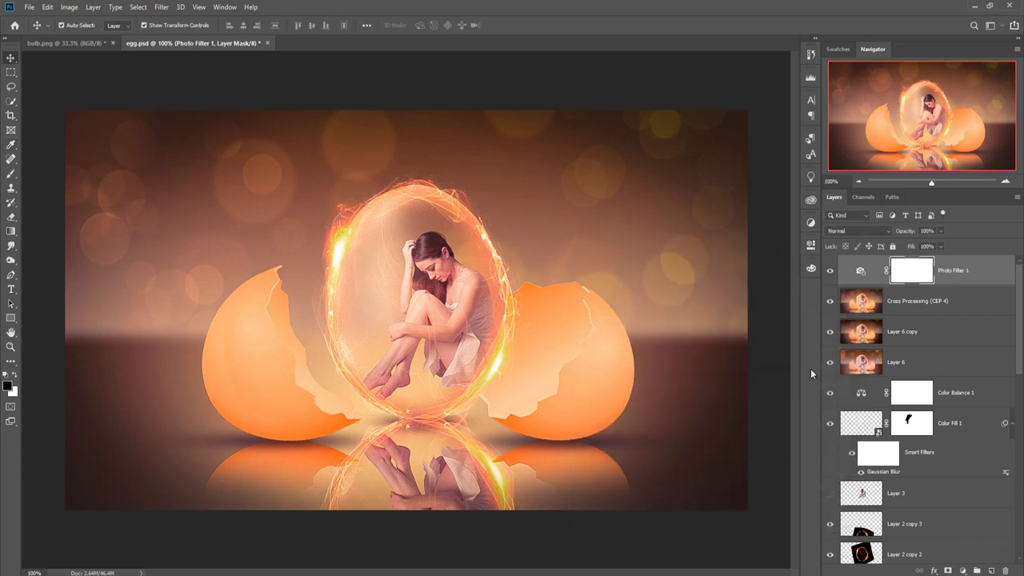
{"action": "left_click", "coordinate": [952, 262]}
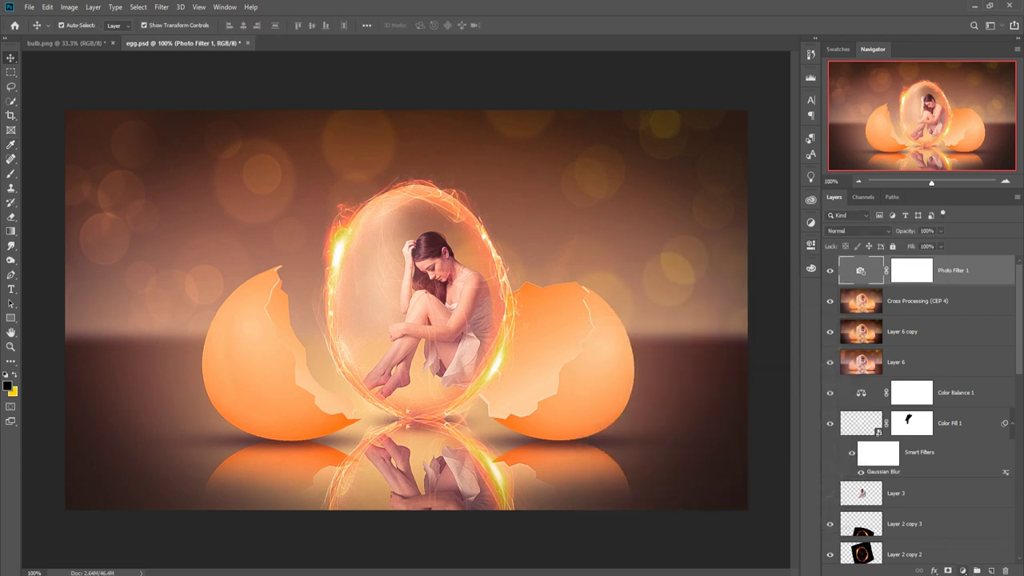
Add a Gradient Fill layer using the Neutral Density Light 2 preset
{"action": "left_click", "coordinate": [962, 570]}
{"action": "left_click", "coordinate": [964, 389]}
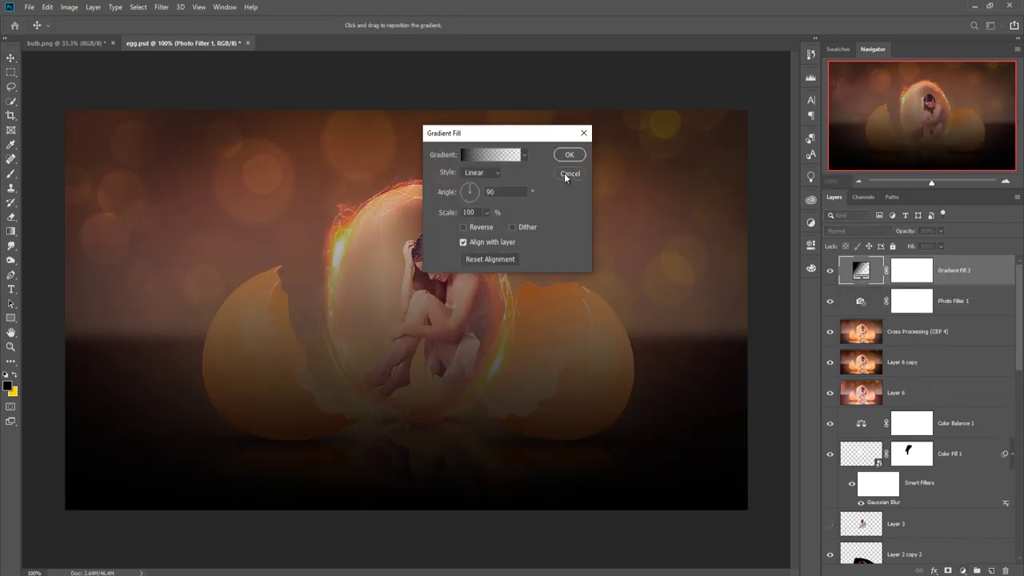
{"action": "left_click", "coordinate": [508, 156]}
{"action": "left_click", "coordinate": [558, 105]}
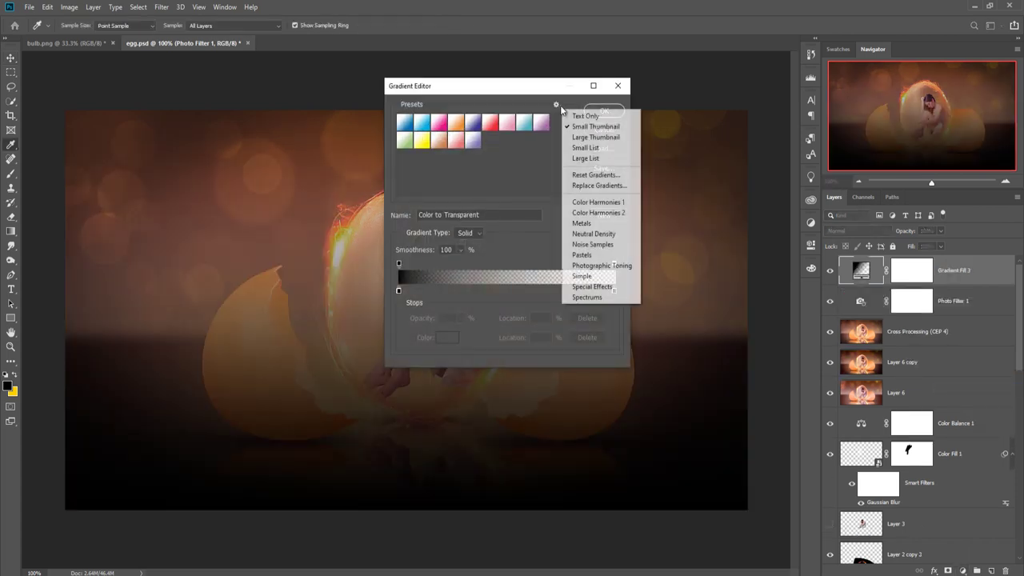
{"action": "left_click", "coordinate": [600, 235]}
{"action": "left_click", "coordinate": [469, 223]}
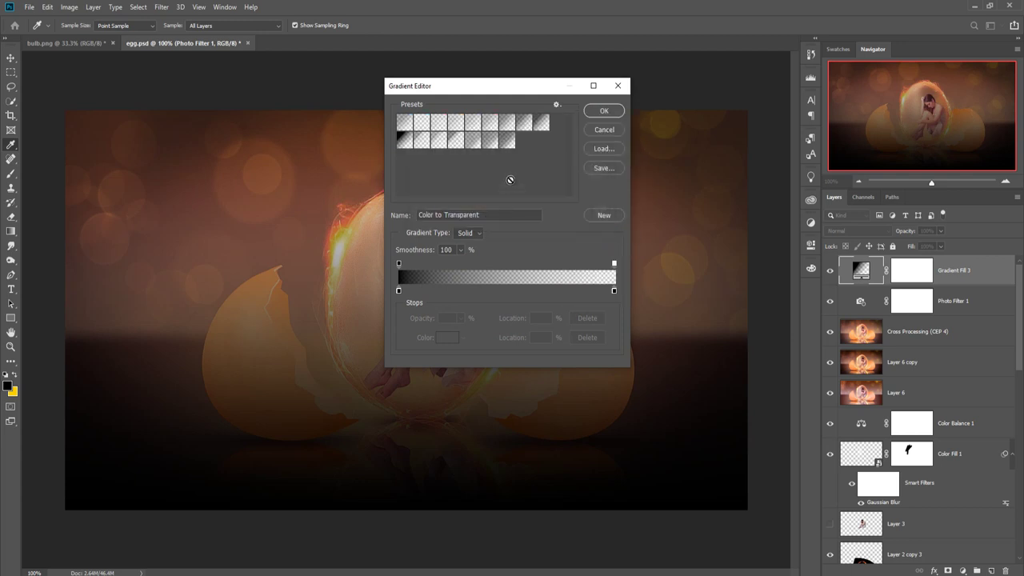
{"action": "left_click", "coordinate": [433, 143]}
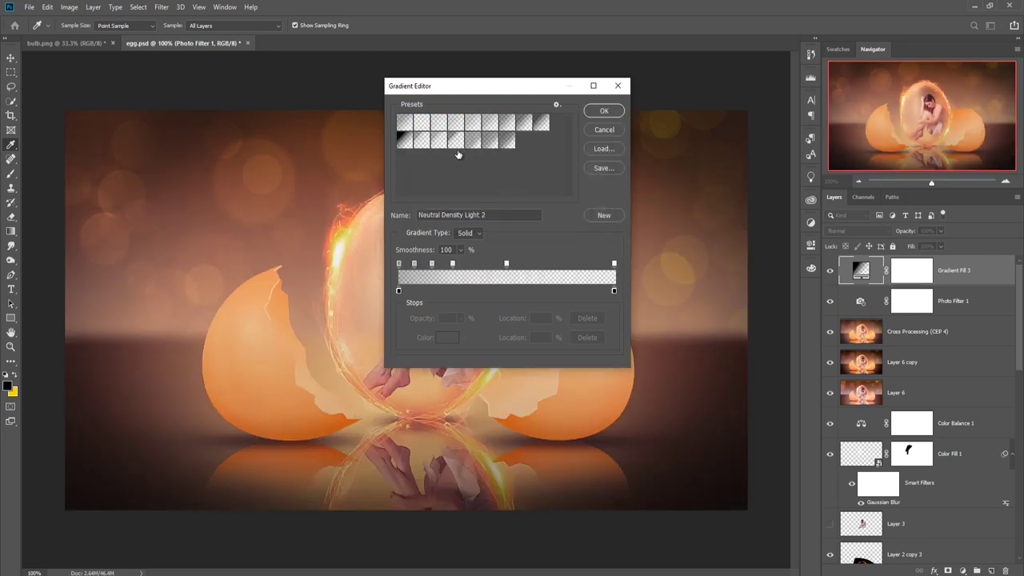
{"action": "left_click", "coordinate": [601, 112]}
{"action": "left_click", "coordinate": [571, 155]}
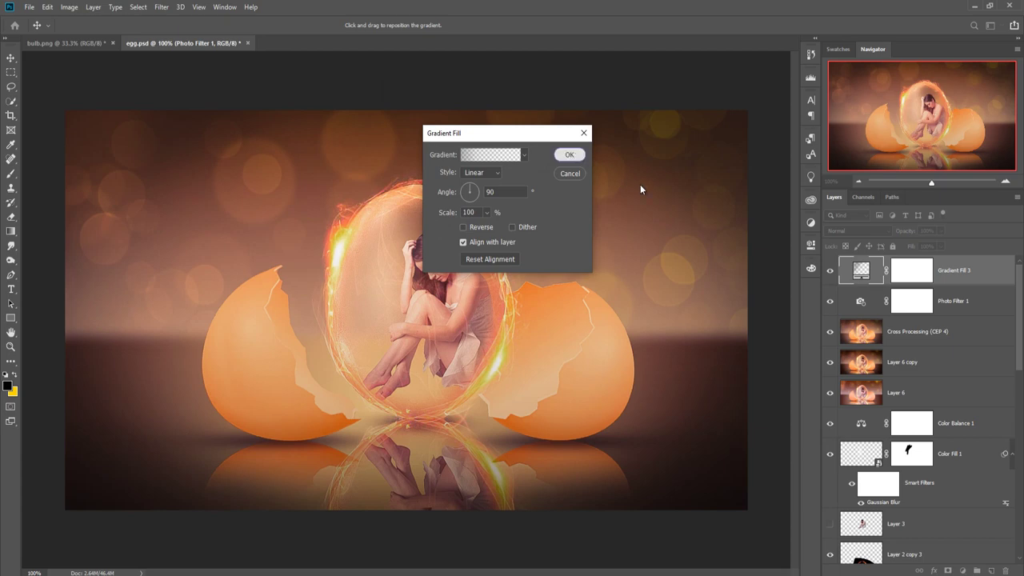
Blend the gradient fill in Soft Light mode and merge all visible layers into Layer 7
{"action": "left_click", "coordinate": [867, 232]}
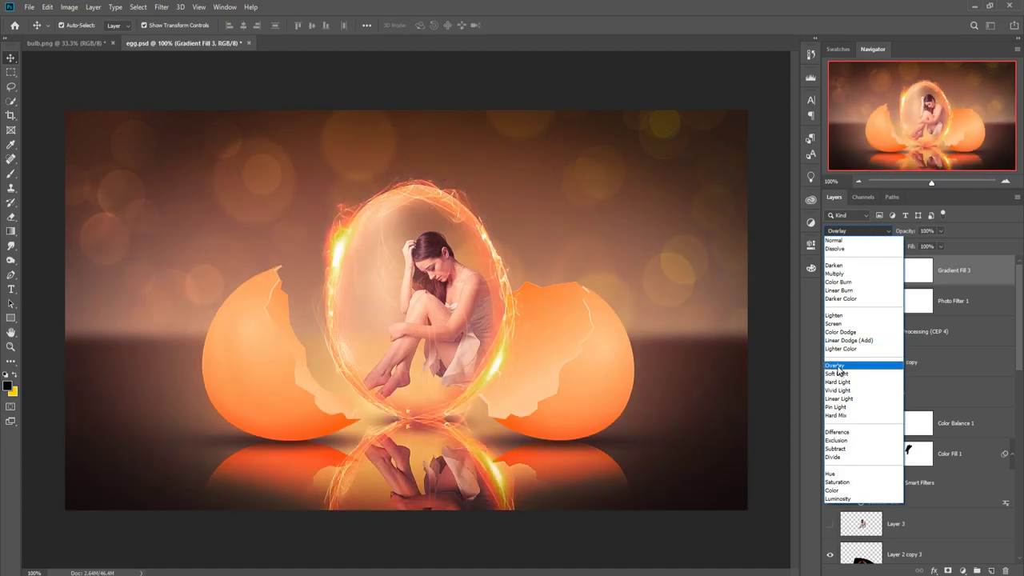
{"action": "left_click", "coordinate": [836, 373]}
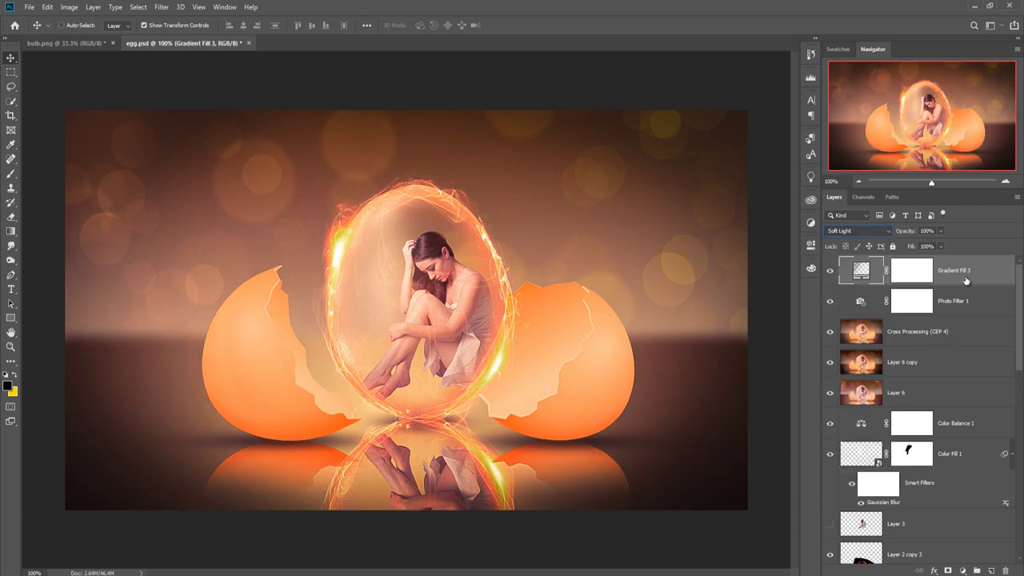
{"action": "key", "text": "ctrl+shift+alt+e"}
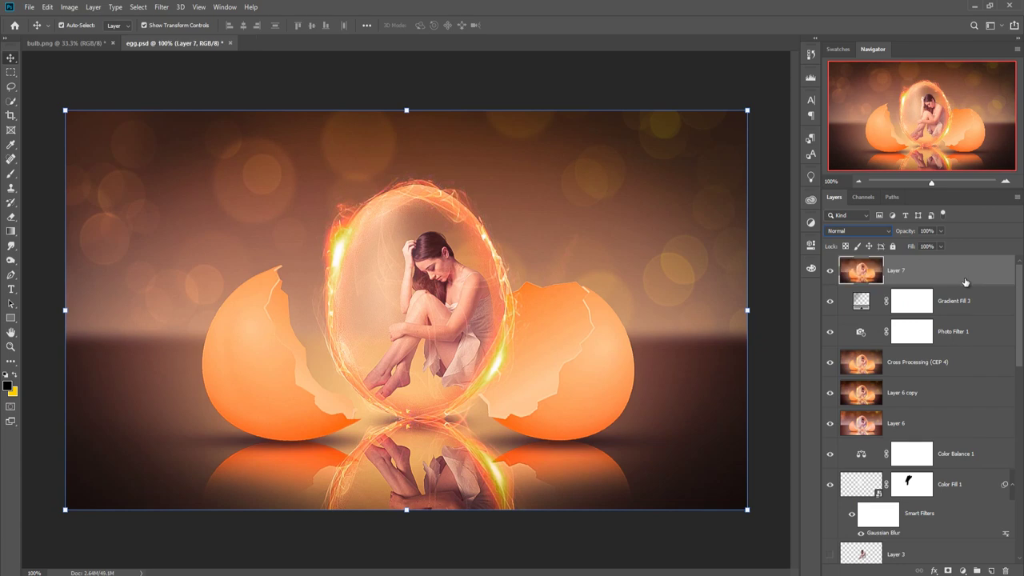